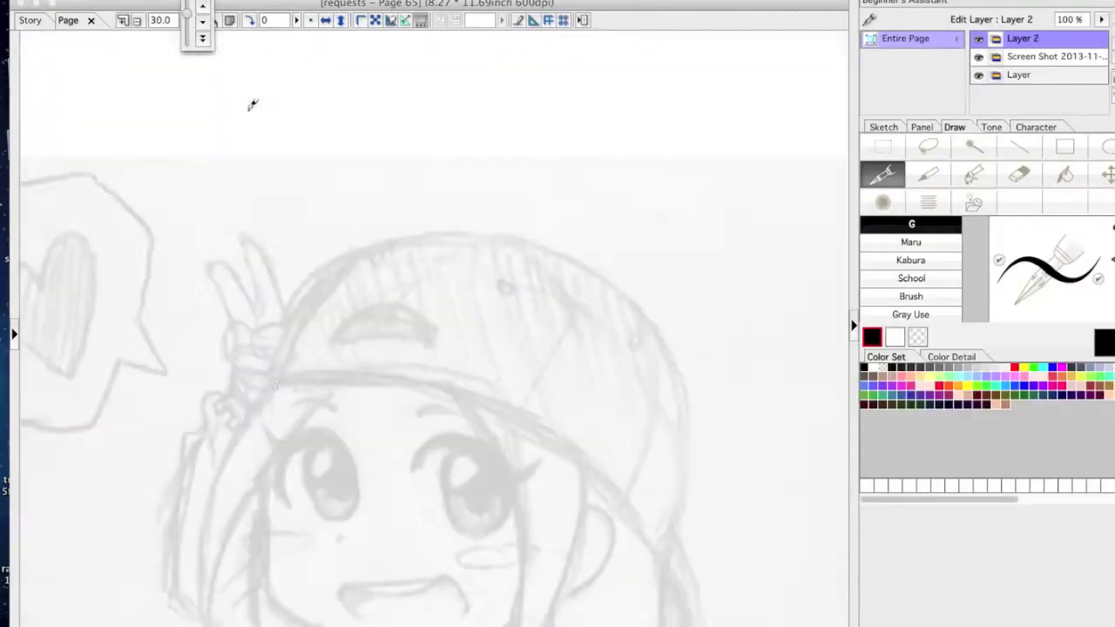
# Step: Ink the left eye's full bold outline, trimming its curve with transparent ink
pyautogui.moveTo(287, 270)
pyautogui.mouseDown()
pyautogui.moveTo(277, 233)
pyautogui.moveTo(300, 202)
pyautogui.moveTo(322, 185)
pyautogui.moveTo(347, 216)
pyautogui.mouseUp()
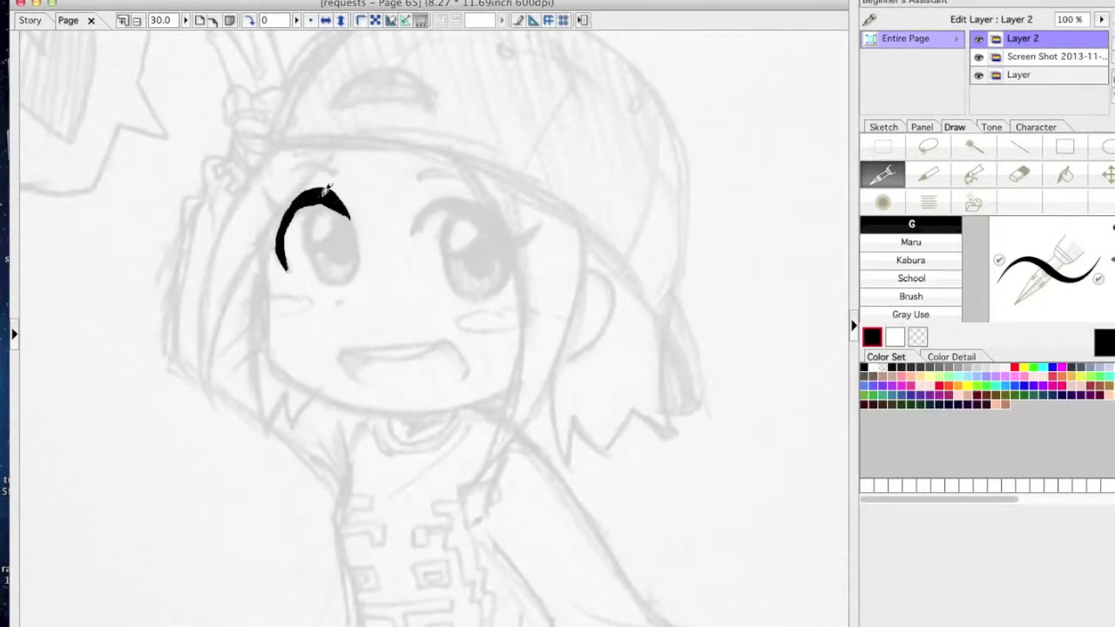
pyautogui.press('c')
pyautogui.press('c')
pyautogui.moveTo(292, 254)
pyautogui.mouseDown()
pyautogui.moveTo(305, 201)
pyautogui.moveTo(275, 200)
pyautogui.mouseUp()
pyautogui.press('c')
pyautogui.moveTo(292, 271); pyautogui.dragTo(277, 254)
pyautogui.press('c')
pyautogui.click(920, 339)
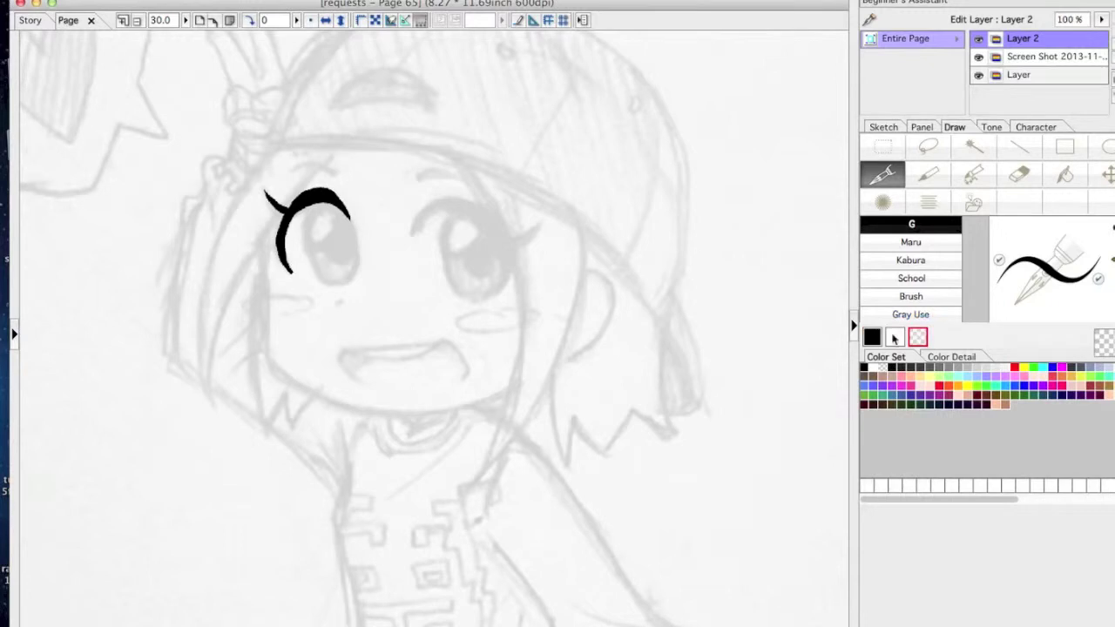
pyautogui.press('c')
pyautogui.moveTo(321, 199)
pyautogui.mouseDown()
pyautogui.moveTo(314, 272)
pyautogui.moveTo(359, 218)
pyautogui.moveTo(349, 284)
pyautogui.mouseUp()
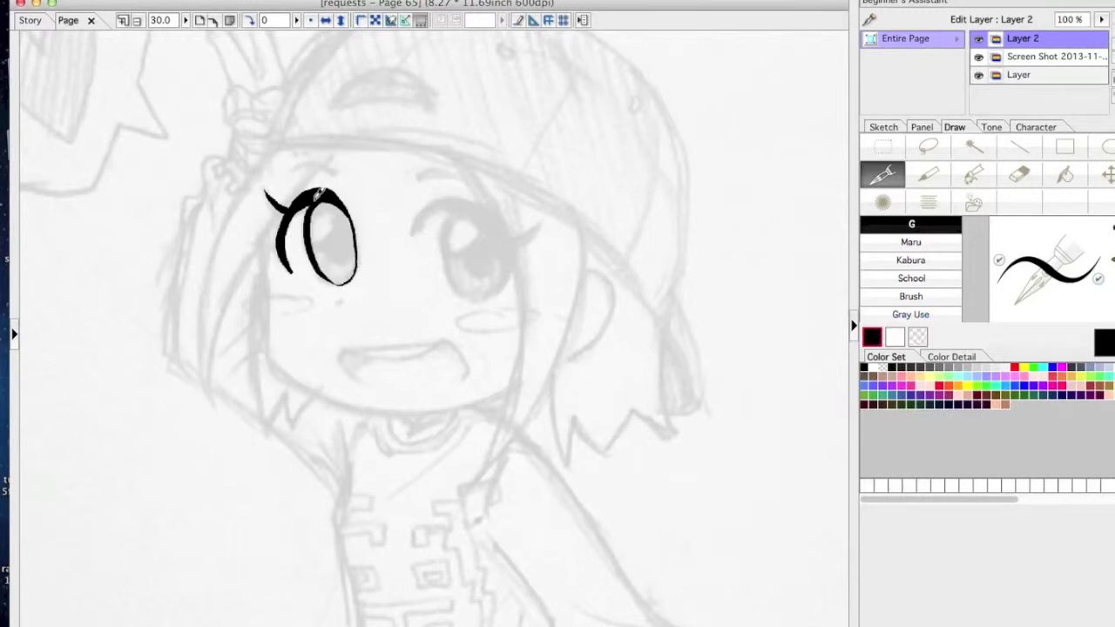
pyautogui.moveTo(329, 192)
pyautogui.mouseDown()
pyautogui.moveTo(300, 206)
pyautogui.moveTo(334, 191)
pyautogui.mouseUp()
# Step: Ink the right eye's upper lid, lash flick and inner stroke, plus a left-eye lash
pyautogui.moveTo(433, 198)
pyautogui.mouseDown()
pyautogui.moveTo(414, 232)
pyautogui.moveTo(470, 199)
pyautogui.moveTo(514, 259)
pyautogui.moveTo(504, 286)
pyautogui.mouseUp()
pyautogui.moveTo(506, 242); pyautogui.dragTo(536, 221)
pyautogui.press('c')
pyautogui.press('c')
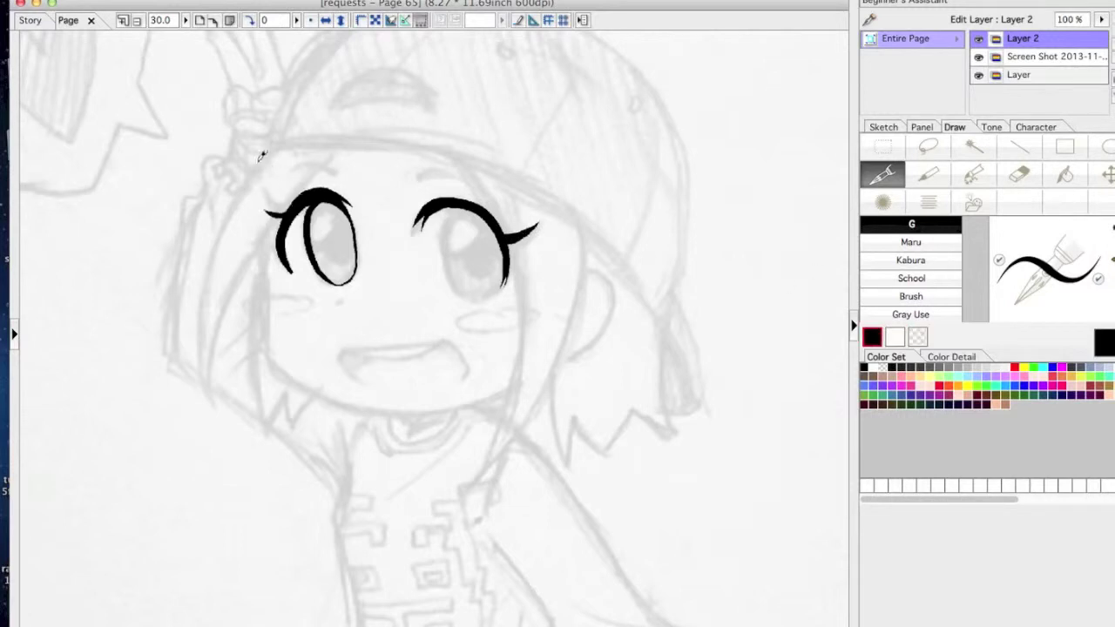
pyautogui.moveTo(264, 209); pyautogui.dragTo(292, 215)
pyautogui.moveTo(509, 248); pyautogui.dragTo(498, 289)
pyautogui.press('c')
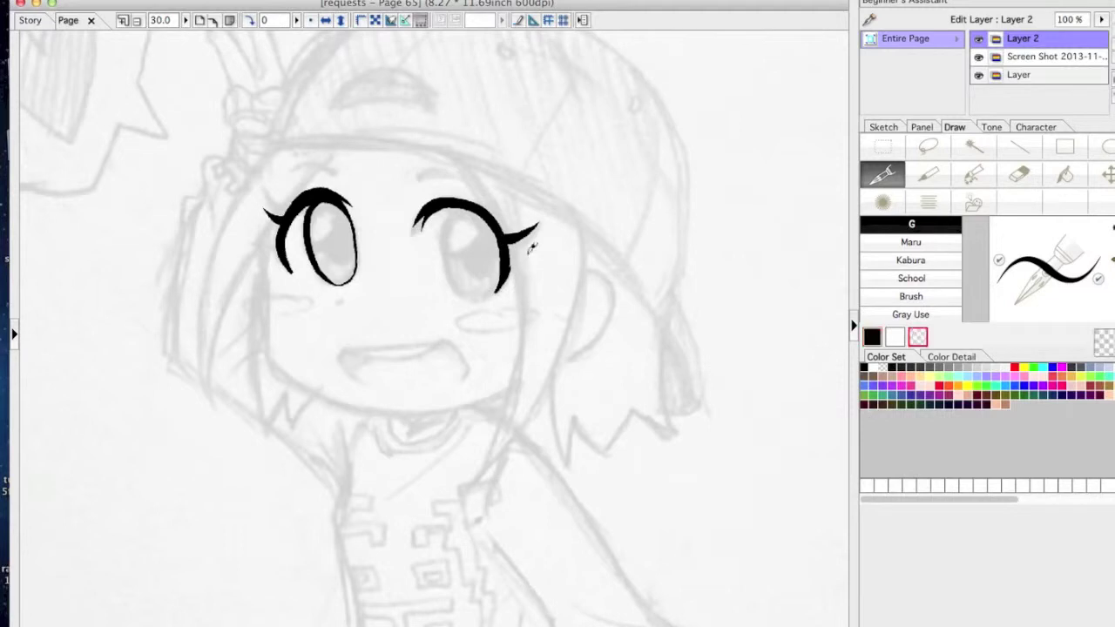
pyautogui.press('c')
pyautogui.moveTo(446, 209); pyautogui.dragTo(477, 295)
pyautogui.hotkey('ctrl', 'z')
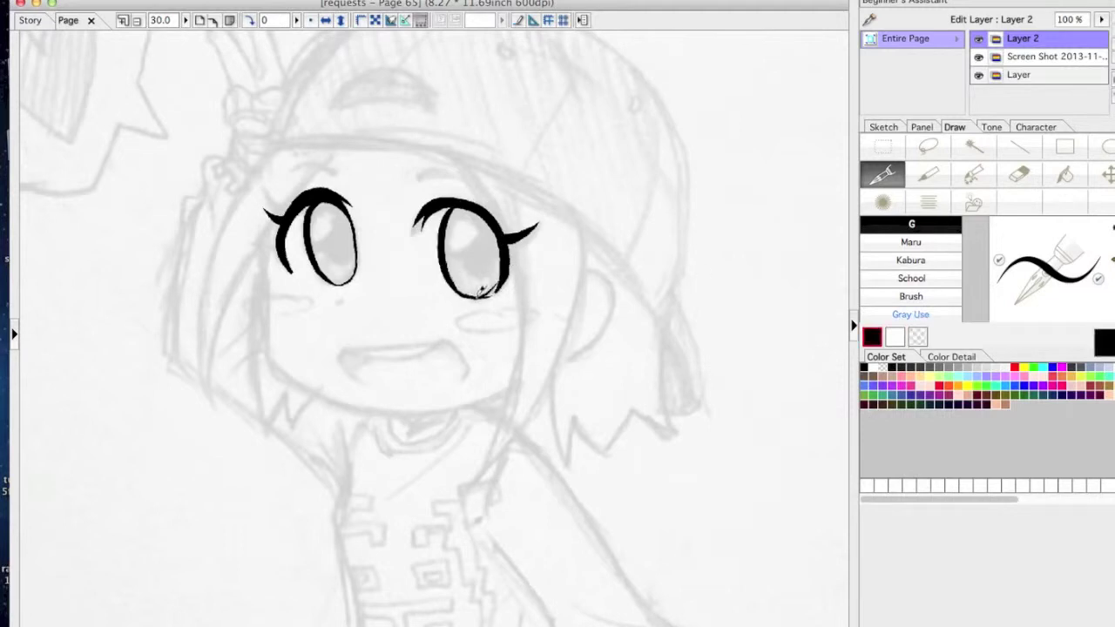
pyautogui.press('c')
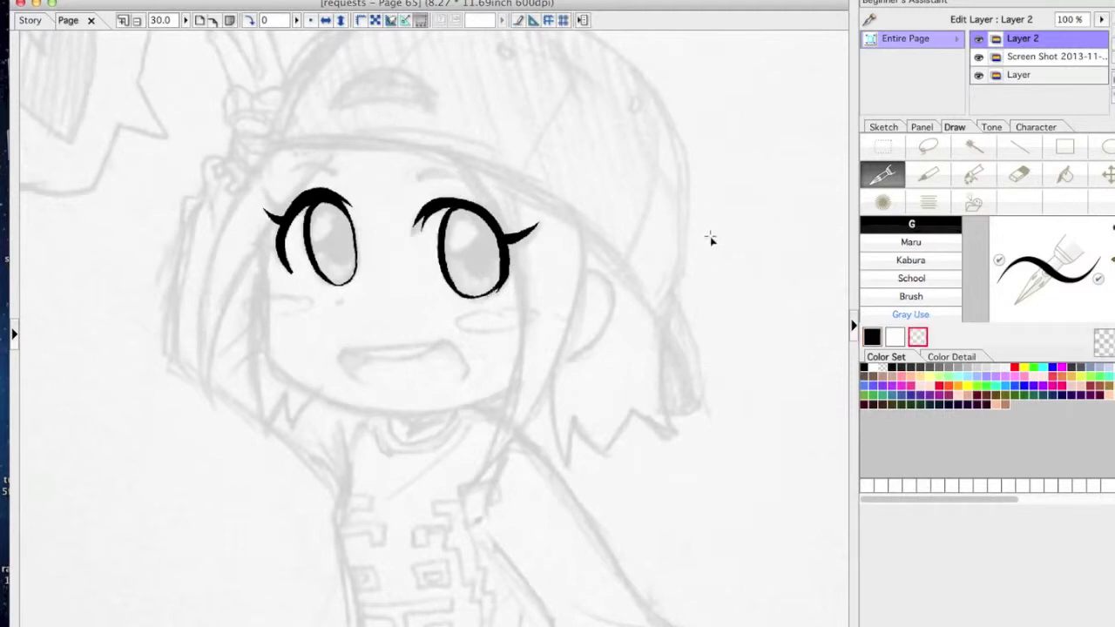
pyautogui.press('c')
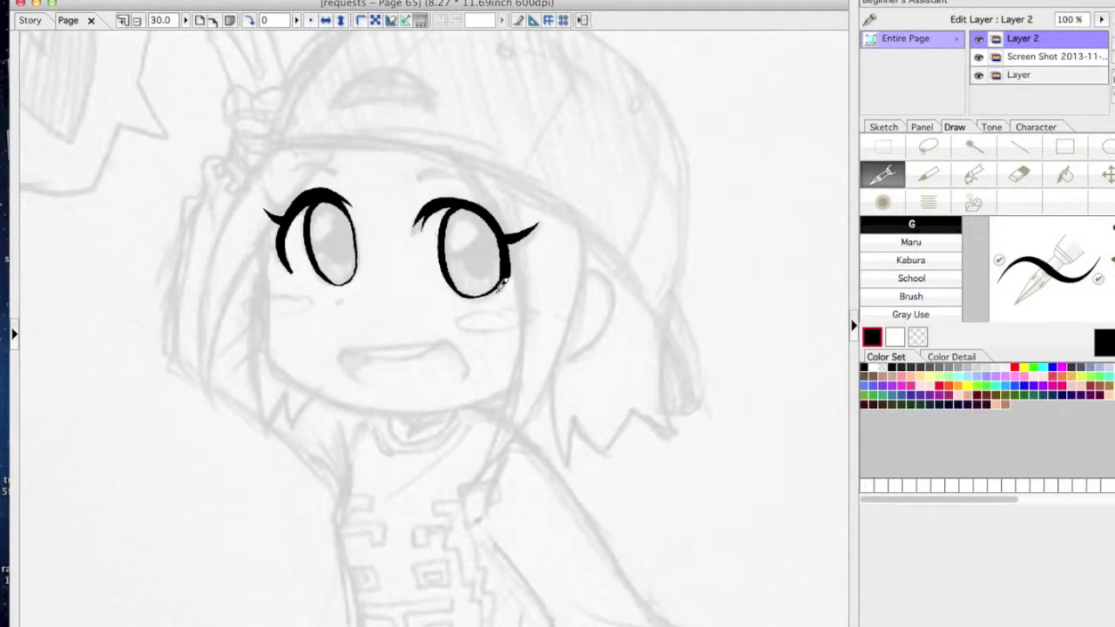
# Step: Add Layer 3 and ink the first iris curves in both eyes
pyautogui.hotkey('ctrl', 'shift', 'n')
pyautogui.moveTo(307, 237); pyautogui.dragTo(336, 214)
pyautogui.moveTo(442, 242); pyautogui.dragTo(481, 207)
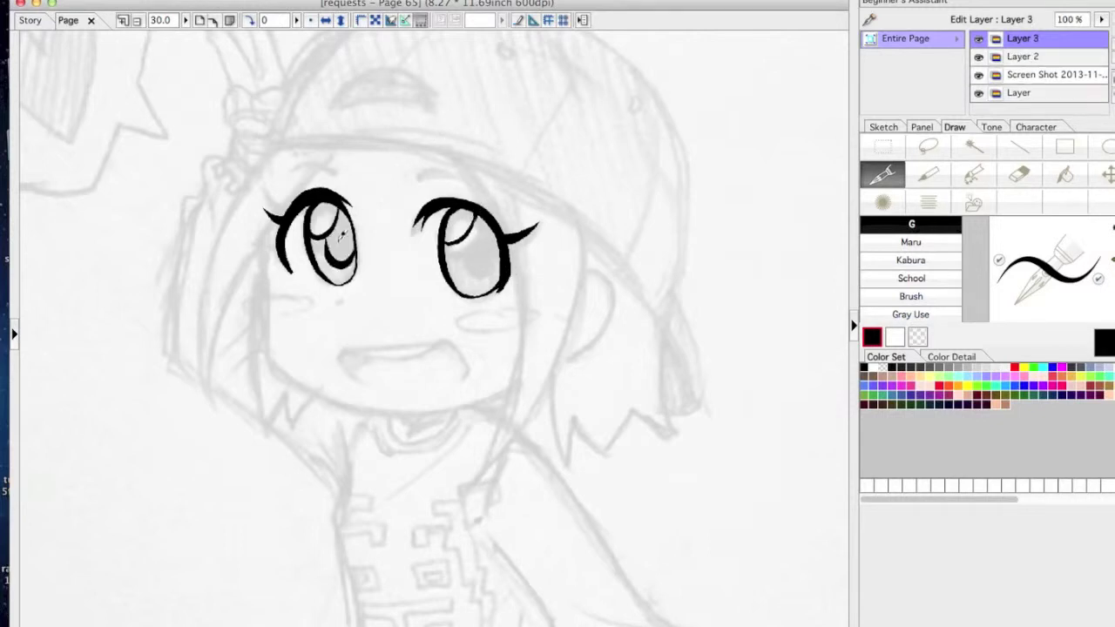
# Step: Shade both irises and thicken the right eye's lower outline
pyautogui.moveTo(334, 231)
pyautogui.mouseDown()
pyautogui.moveTo(331, 261)
pyautogui.moveTo(342, 209)
pyautogui.moveTo(352, 240)
pyautogui.mouseUp()
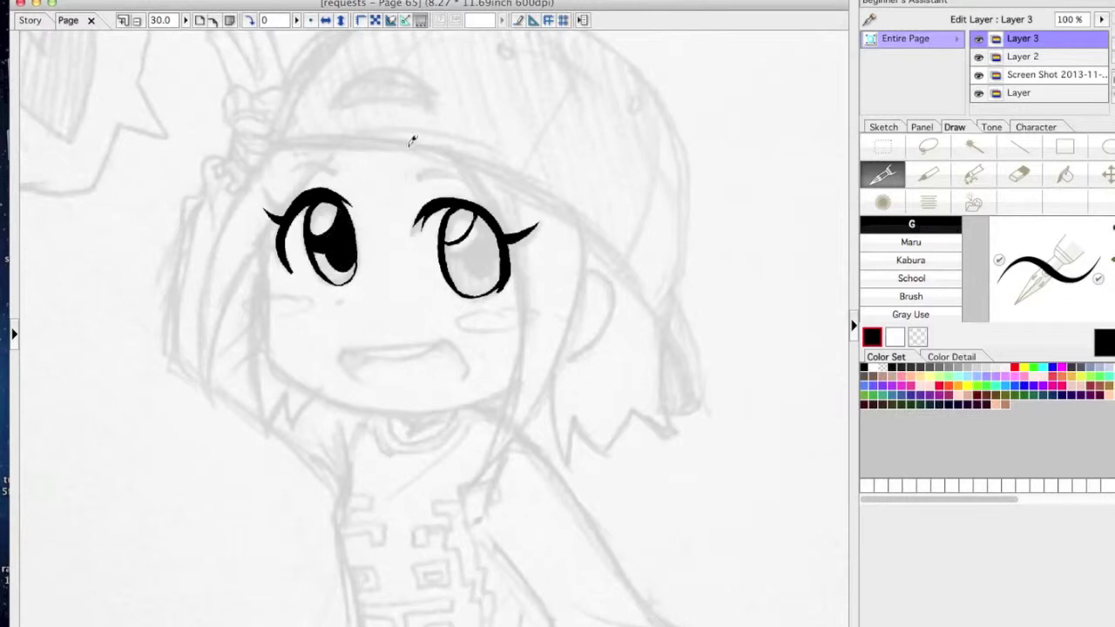
pyautogui.moveTo(460, 262)
pyautogui.mouseDown()
pyautogui.moveTo(493, 277)
pyautogui.moveTo(446, 218)
pyautogui.moveTo(497, 235)
pyautogui.moveTo(480, 239)
pyautogui.mouseUp()
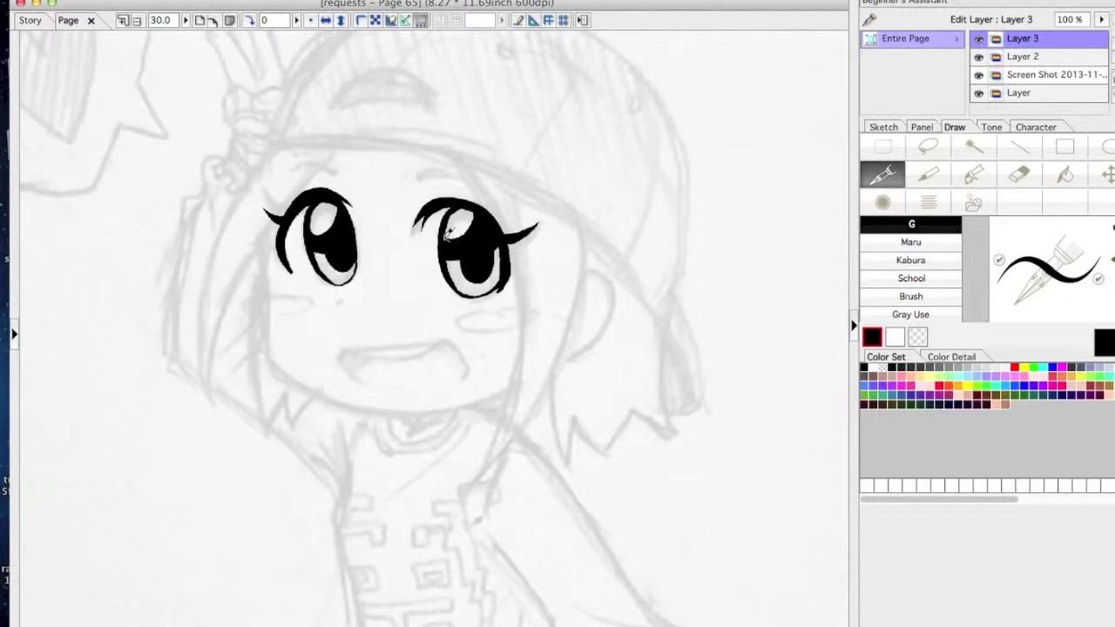
pyautogui.moveTo(490, 288); pyautogui.dragTo(500, 246)
# Step: On new Layer 4, ink the cheek-to-chin jawline, right ear, and open mouth with teeth line
pyautogui.hotkey('ctrl', 'shift', 'n')
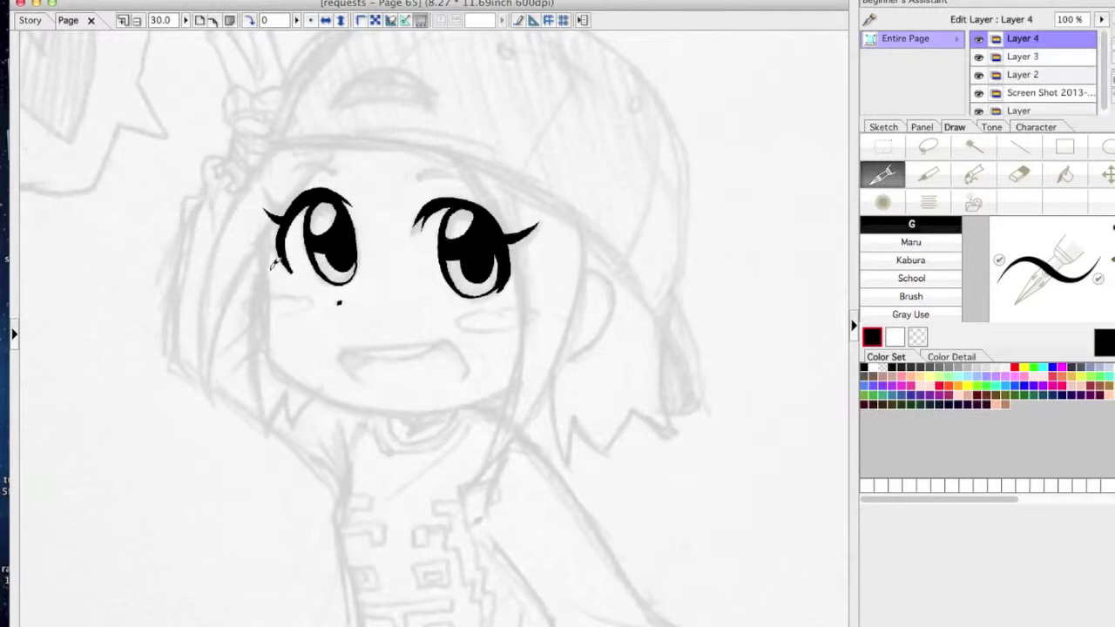
pyautogui.moveTo(272, 256)
pyautogui.mouseDown()
pyautogui.moveTo(270, 353)
pyautogui.moveTo(320, 389)
pyautogui.moveTo(521, 381)
pyautogui.mouseUp()
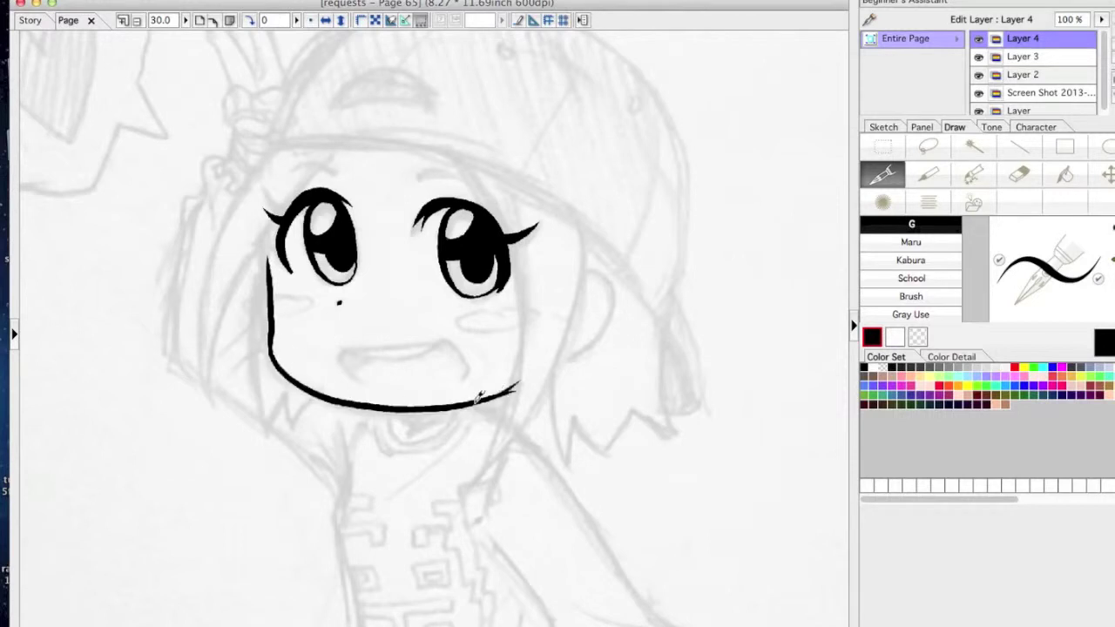
pyautogui.moveTo(588, 268); pyautogui.dragTo(558, 357)
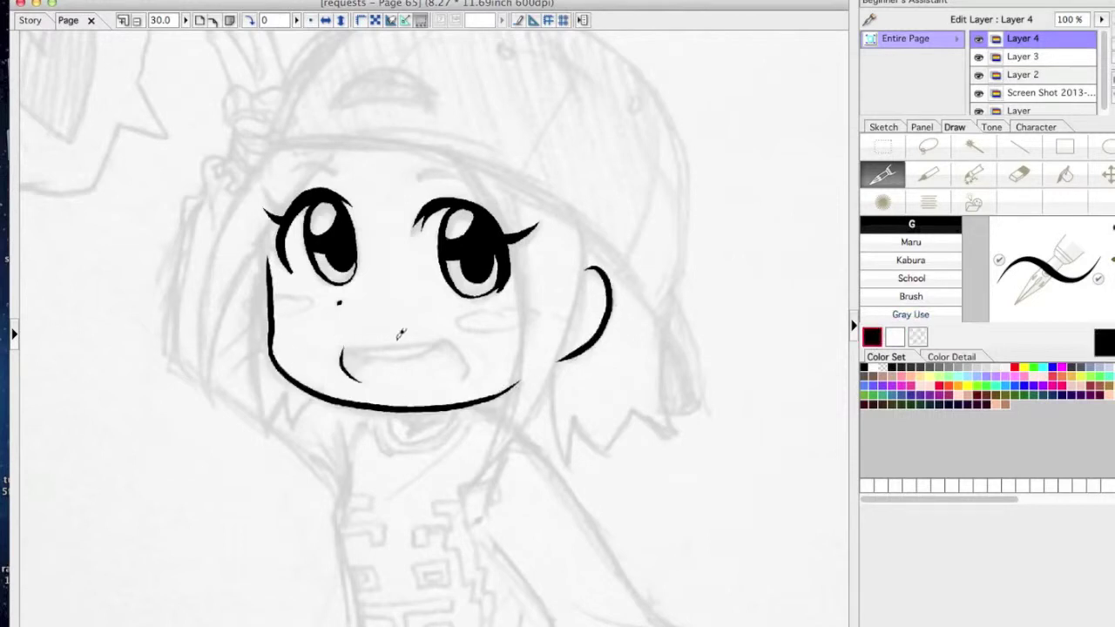
pyautogui.moveTo(347, 344)
pyautogui.mouseDown()
pyautogui.moveTo(349, 381)
pyautogui.moveTo(468, 379)
pyautogui.mouseUp()
pyautogui.moveTo(343, 348); pyautogui.dragTo(446, 354)
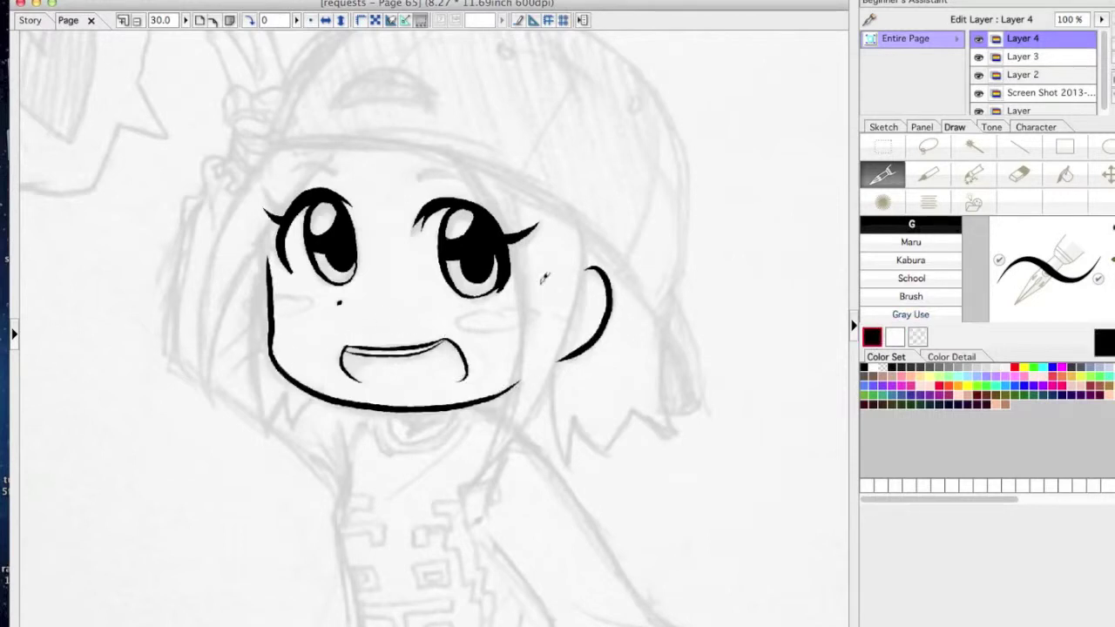
# Step: On new Layer 5, ink both eyebrows, thickening the left one
pyautogui.hotkey('ctrl', 'shift', 'n')
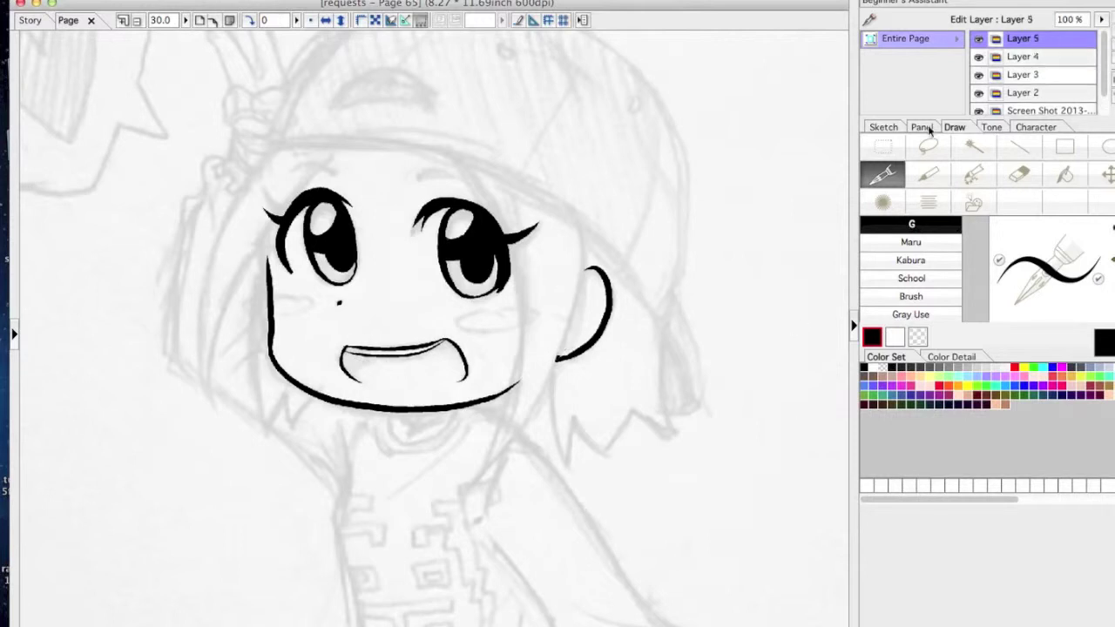
pyautogui.moveTo(286, 175); pyautogui.dragTo(340, 164)
pyautogui.moveTo(418, 178); pyautogui.dragTo(475, 177)
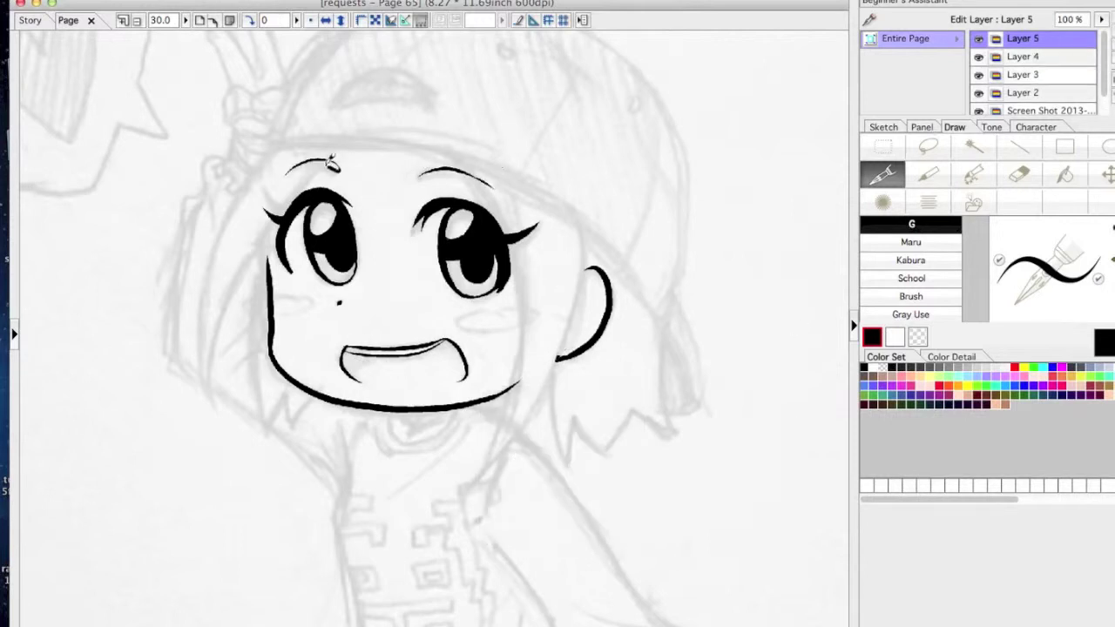
pyautogui.moveTo(308, 163); pyautogui.dragTo(340, 170)
# Step: On new Layer 6, ink the pointed chin tip and two long hair strands on the right
pyautogui.hotkey('ctrl', 'shift', 'n')
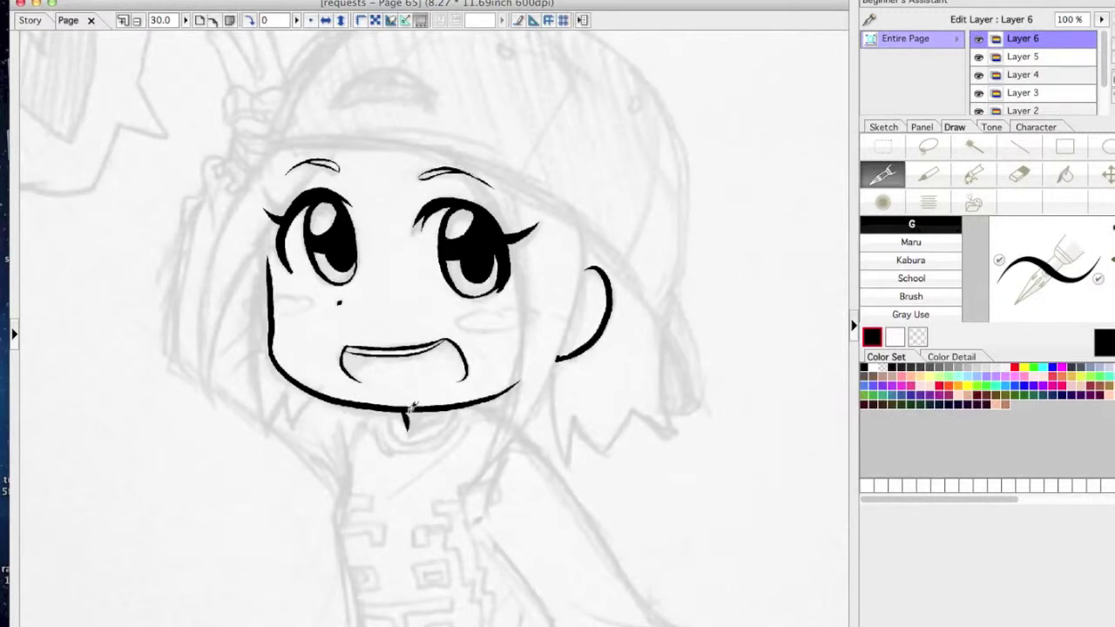
pyautogui.moveTo(410, 407); pyautogui.dragTo(406, 428)
pyautogui.moveTo(467, 163)
pyautogui.mouseDown()
pyautogui.moveTo(514, 261)
pyautogui.moveTo(493, 460)
pyautogui.mouseUp()
pyautogui.moveTo(582, 233); pyautogui.dragTo(493, 461)
pyautogui.click(917, 337)
pyautogui.click(872, 337)
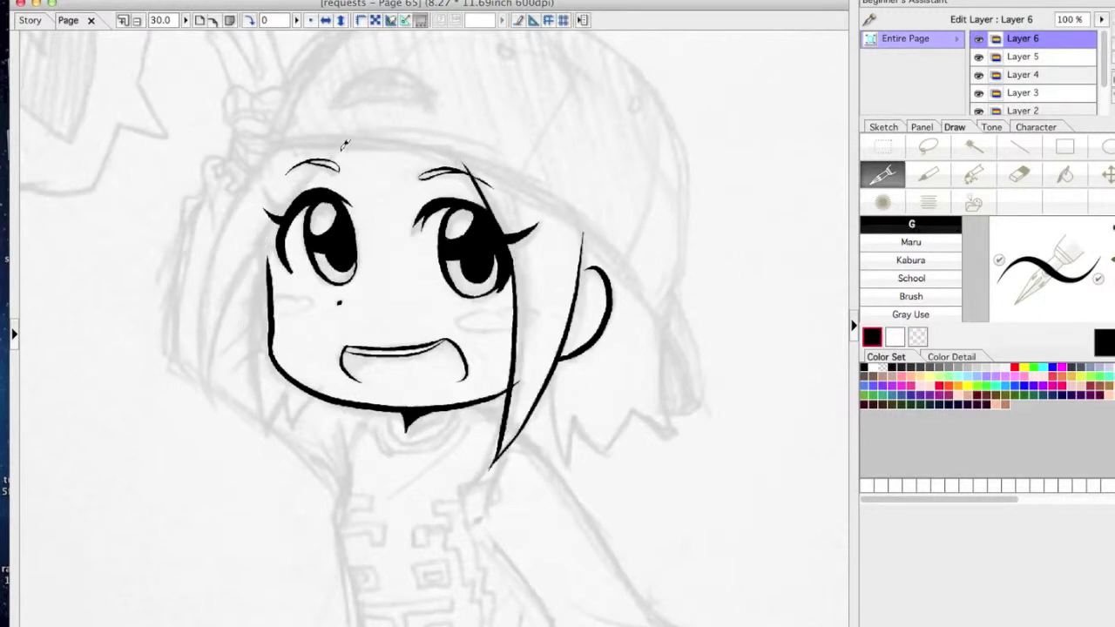
# Step: Ink the hair strands framing the left side of the face, smoothing them with transparent ink
pyautogui.moveTo(272, 148); pyautogui.dragTo(207, 383)
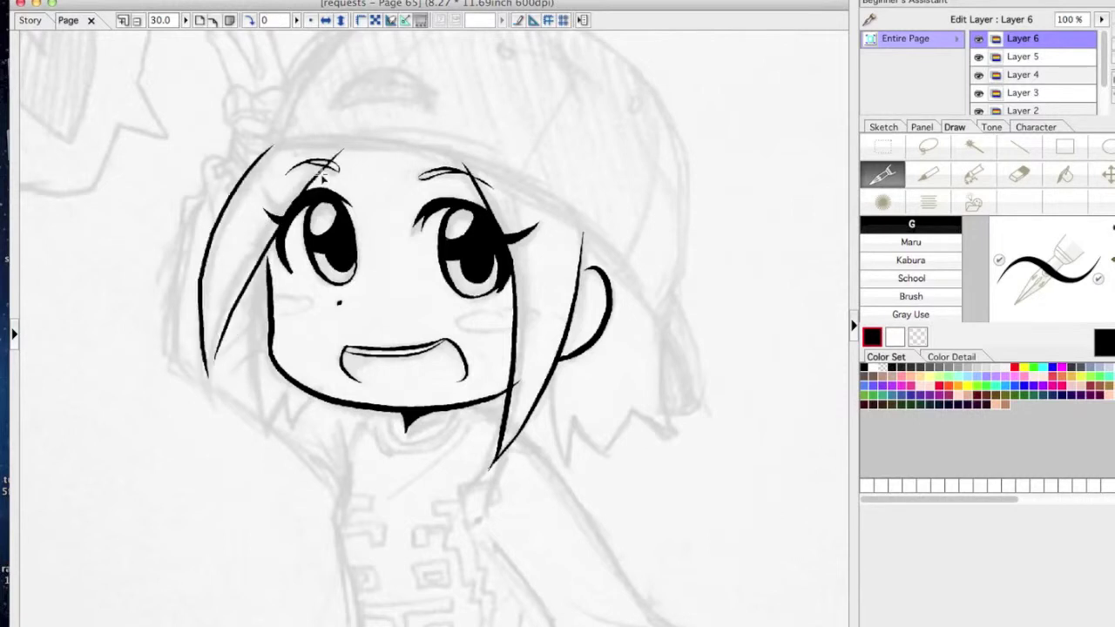
pyautogui.moveTo(340, 150); pyautogui.dragTo(298, 171)
pyautogui.press('c')
pyautogui.moveTo(207, 362)
pyautogui.mouseDown()
pyautogui.moveTo(217, 214)
pyautogui.moveTo(271, 148)
pyautogui.moveTo(206, 329)
pyautogui.moveTo(209, 387)
pyautogui.mouseUp()
pyautogui.press('c')
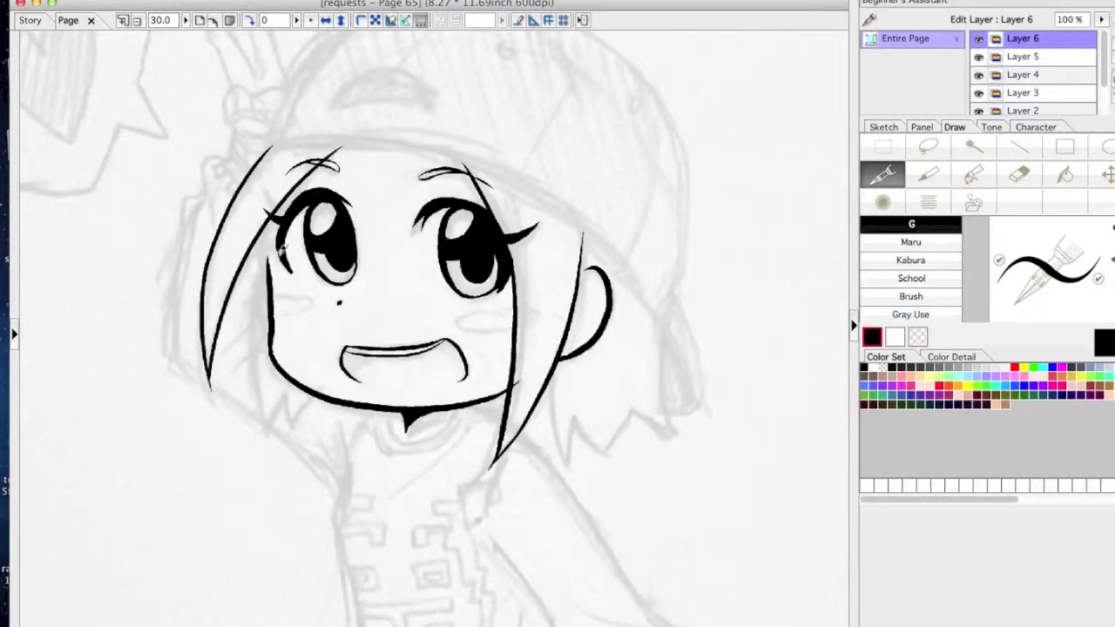
pyautogui.moveTo(267, 228)
pyautogui.mouseDown()
pyautogui.moveTo(245, 410)
pyautogui.moveTo(267, 428)
pyautogui.mouseUp()
pyautogui.hotkey('ctrl', 'z')
pyautogui.moveTo(281, 390); pyautogui.dragTo(294, 422)
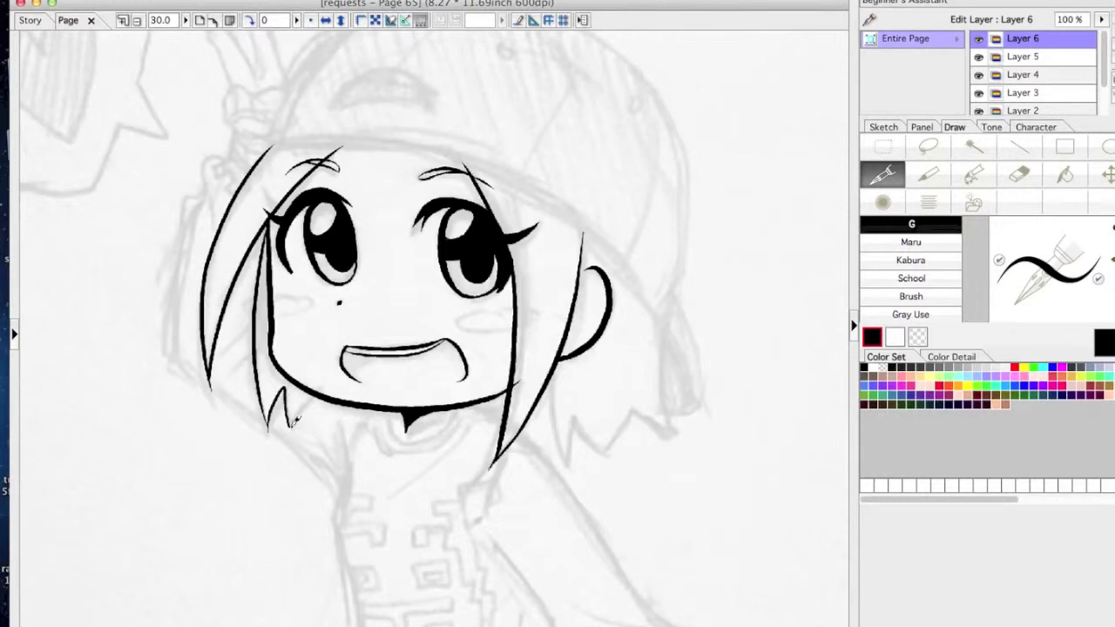
# Step: Ink the right-side long strand, zigzag hair tips and edge strand, then add Layer 7
pyautogui.moveTo(551, 376); pyautogui.dragTo(566, 470)
pyautogui.moveTo(575, 418); pyautogui.dragTo(675, 425)
pyautogui.moveTo(662, 328); pyautogui.dragTo(672, 425)
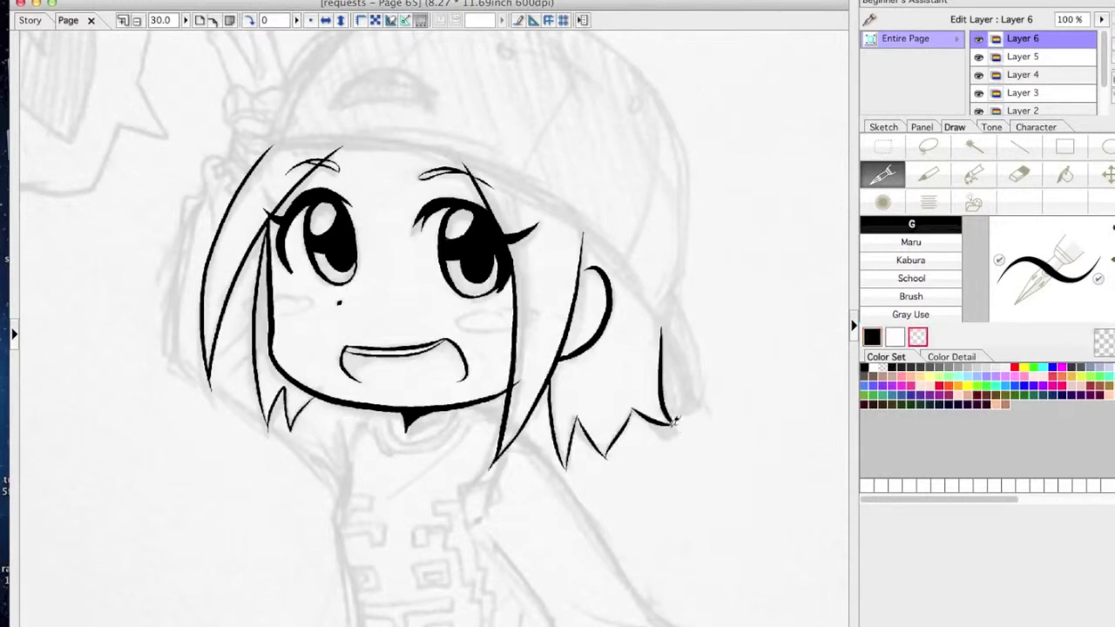
pyautogui.hotkey('ctrl', 'shift', 'n')
pyautogui.click(185, 19)
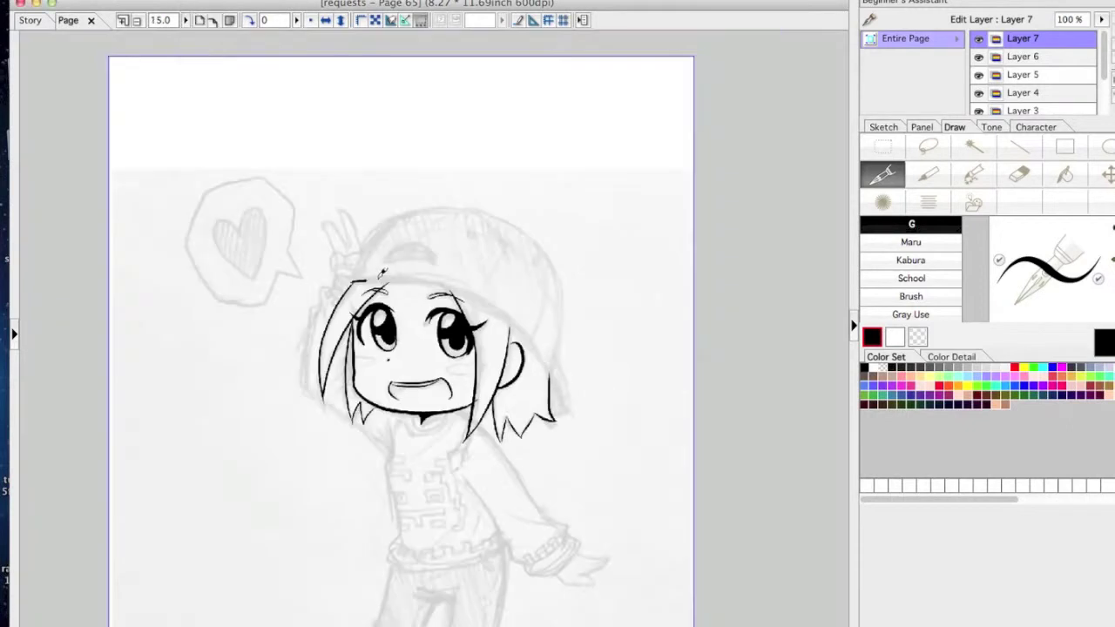
# Step: Ink the cap's brim edge, full crown arc and small back opening, redrawing strokes with Undo
pyautogui.moveTo(352, 282)
pyautogui.mouseDown()
pyautogui.moveTo(554, 364)
pyautogui.moveTo(547, 352)
pyautogui.mouseUp()
pyautogui.hotkey('ctrl', 'z')
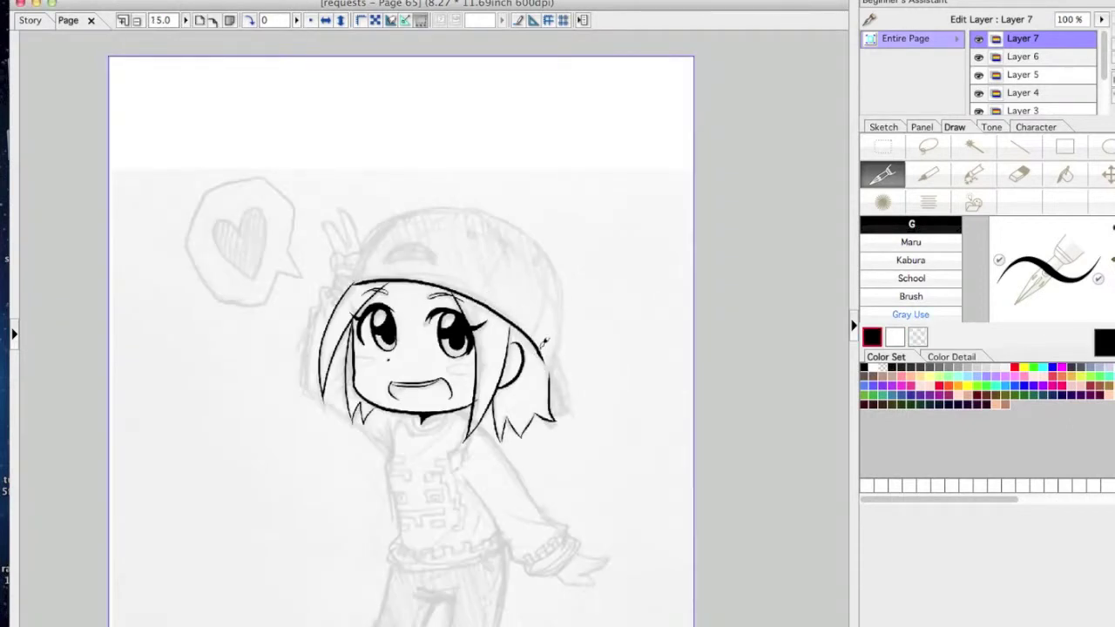
pyautogui.moveTo(554, 352); pyautogui.dragTo(568, 415)
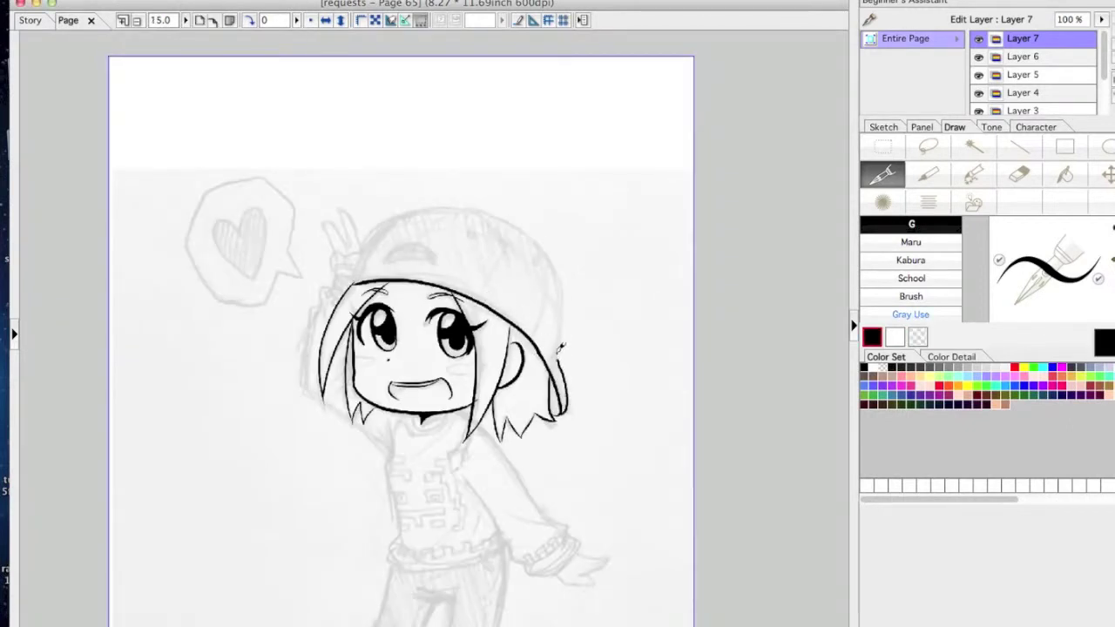
pyautogui.moveTo(352, 284); pyautogui.dragTo(462, 208)
pyautogui.hotkey('ctrl', 'z')
pyautogui.moveTo(351, 286)
pyautogui.mouseDown()
pyautogui.moveTo(562, 276)
pyautogui.moveTo(564, 350)
pyautogui.mouseUp()
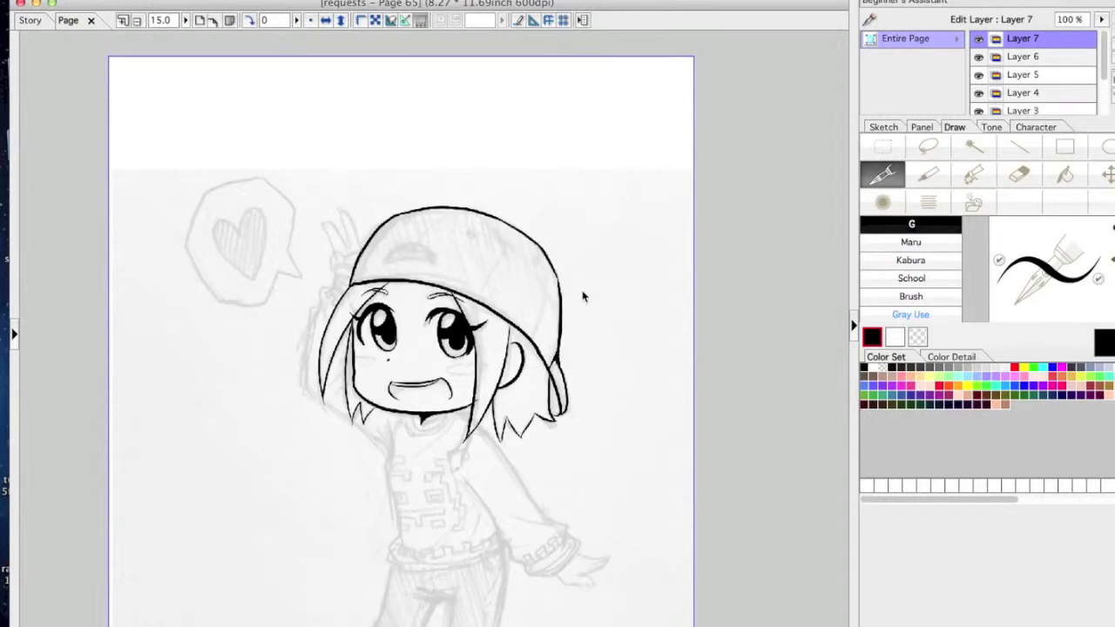
pyautogui.moveTo(433, 263)
pyautogui.mouseDown()
pyautogui.moveTo(389, 260)
pyautogui.moveTo(413, 265)
pyautogui.mouseUp()
pyautogui.press('c')
pyautogui.press('c')
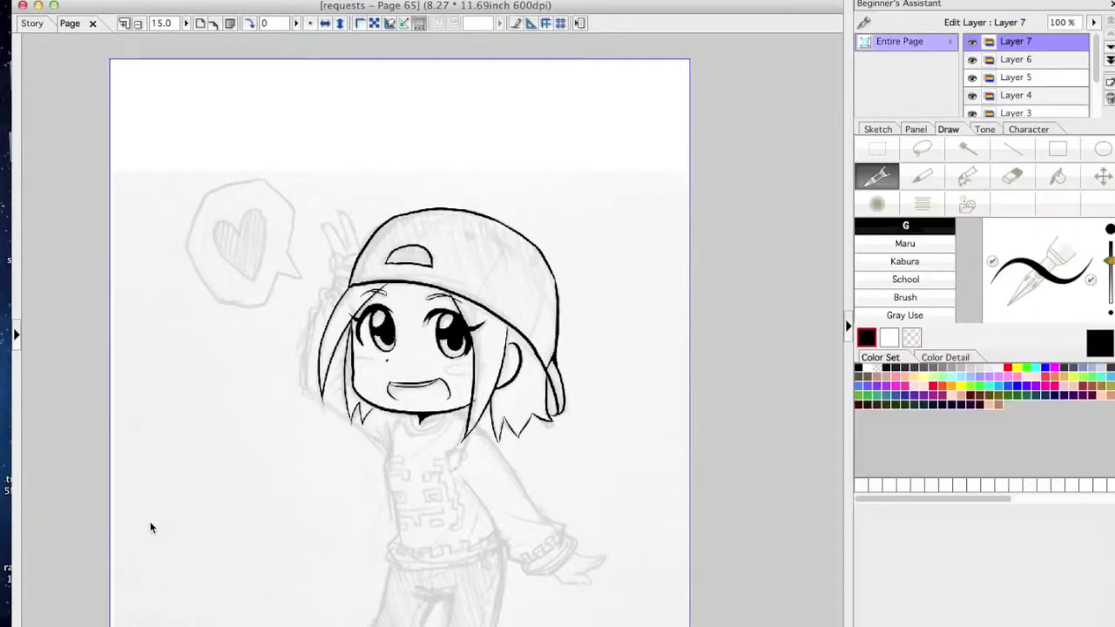
pyautogui.hotkey('ctrl', '+')
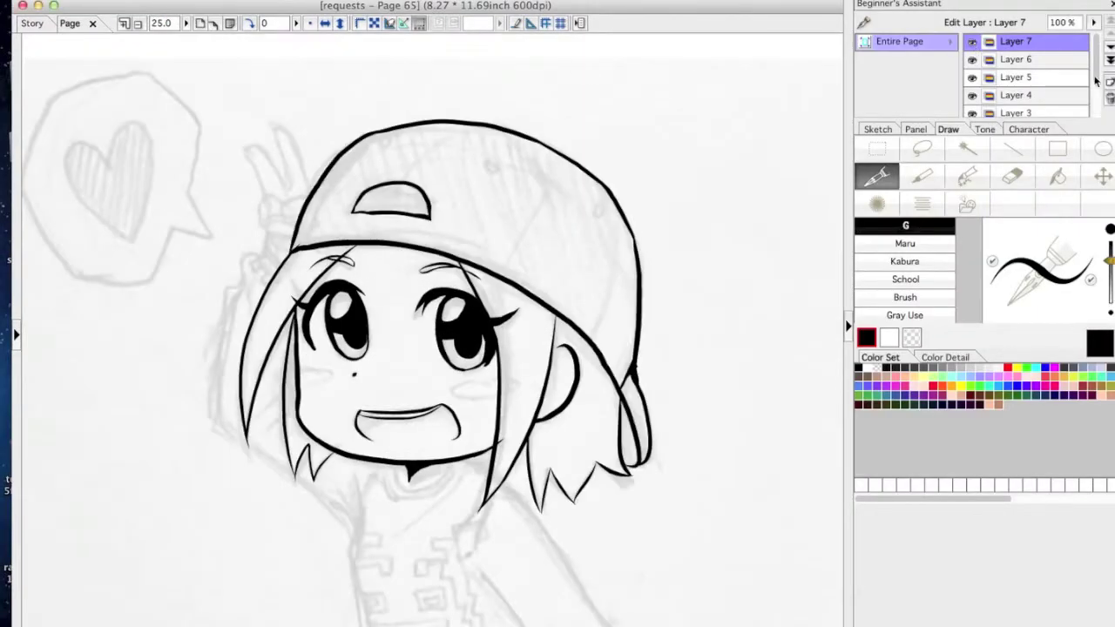
# Step: On a new layer, ink three panel seams across the cap
pyautogui.hotkey('ctrl', 'shift', 'n')
pyautogui.moveTo(453, 125); pyautogui.dragTo(405, 184)
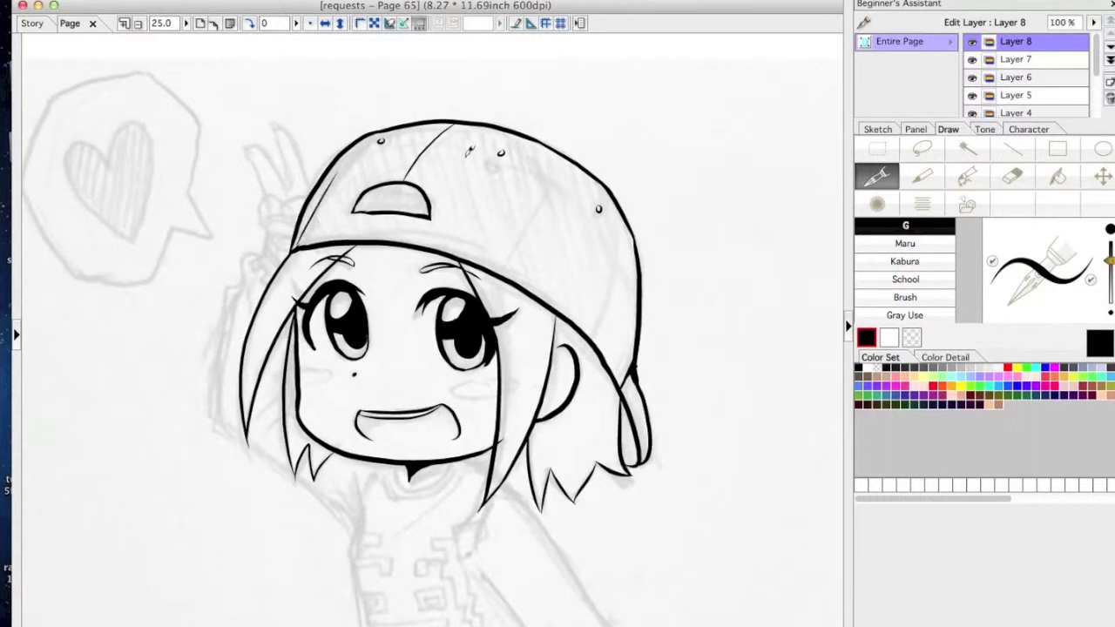
pyautogui.moveTo(545, 146); pyautogui.dragTo(514, 260)
pyautogui.moveTo(619, 190); pyautogui.dragTo(595, 340)
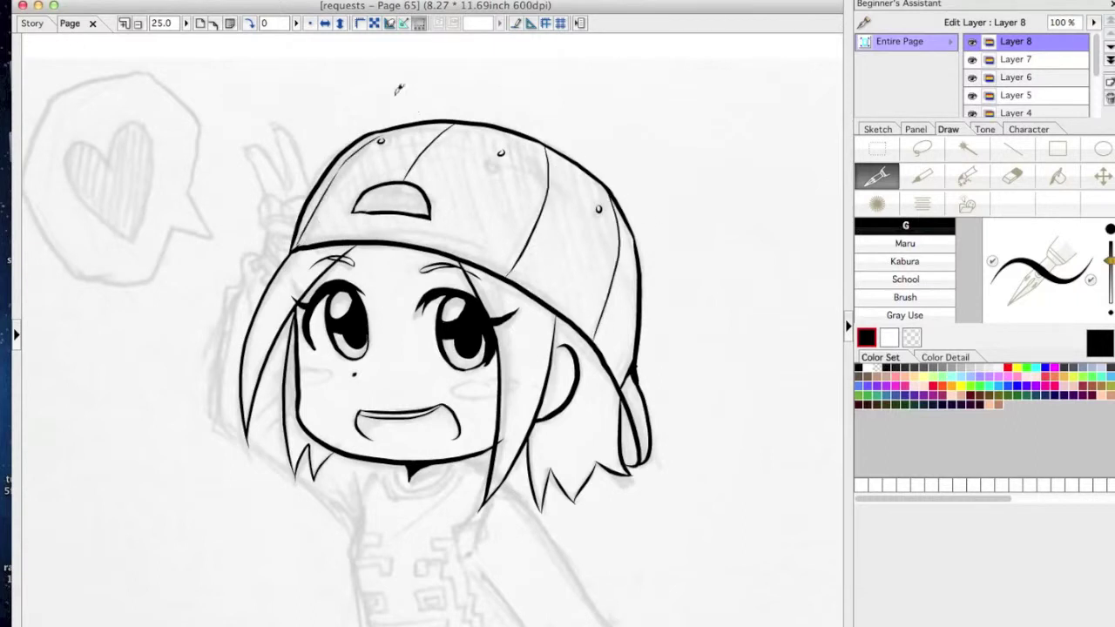
# Step: Ink the sweater's sleeve and cuff, left side, bottom hem, fold line and neckline
pyautogui.scroll(-10, 420, 82)
pyautogui.scroll(5, 291, 325)
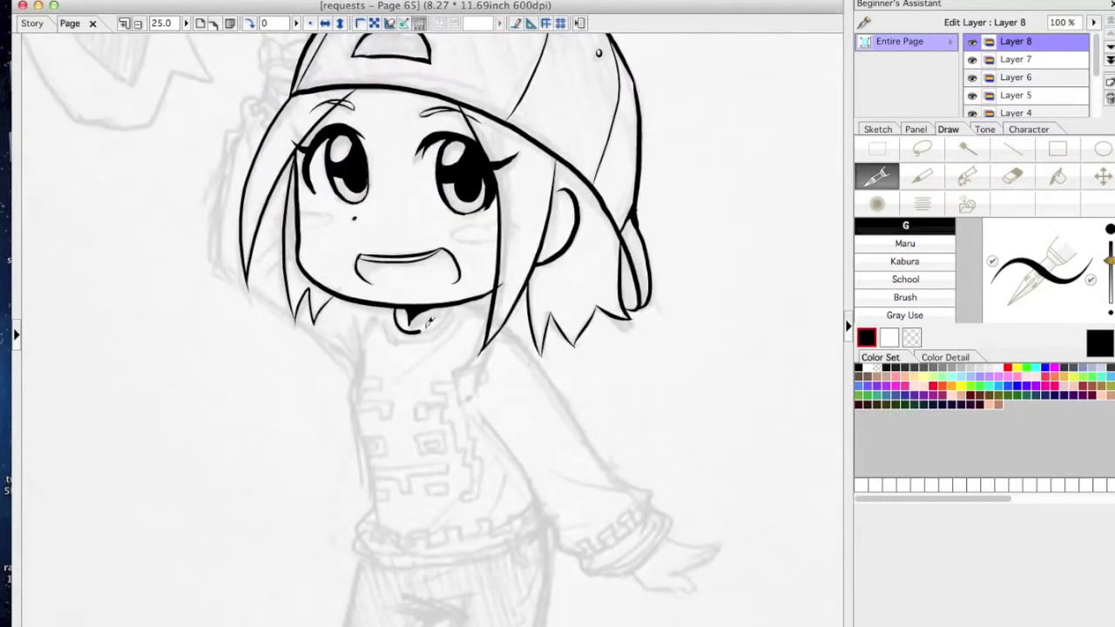
pyautogui.moveTo(393, 310)
pyautogui.mouseDown()
pyautogui.moveTo(451, 314)
pyautogui.moveTo(442, 321)
pyautogui.moveTo(662, 530)
pyautogui.mouseUp()
pyautogui.moveTo(480, 414); pyautogui.dragTo(664, 533)
pyautogui.moveTo(503, 336); pyautogui.dragTo(479, 357)
pyautogui.moveTo(357, 347); pyautogui.dragTo(536, 533)
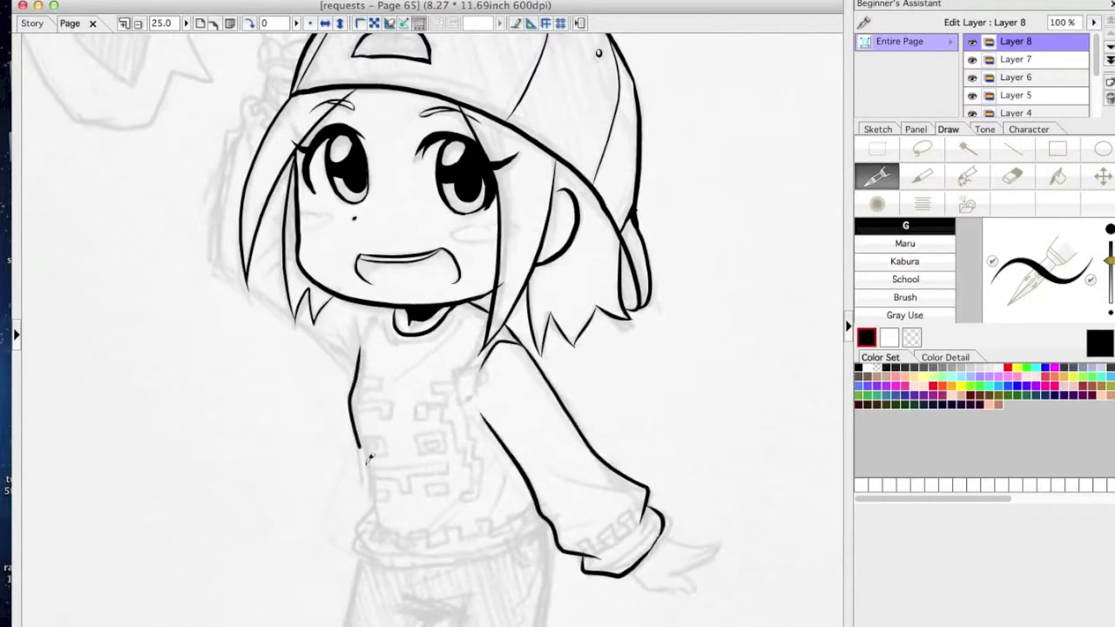
pyautogui.moveTo(518, 451); pyautogui.dragTo(546, 531)
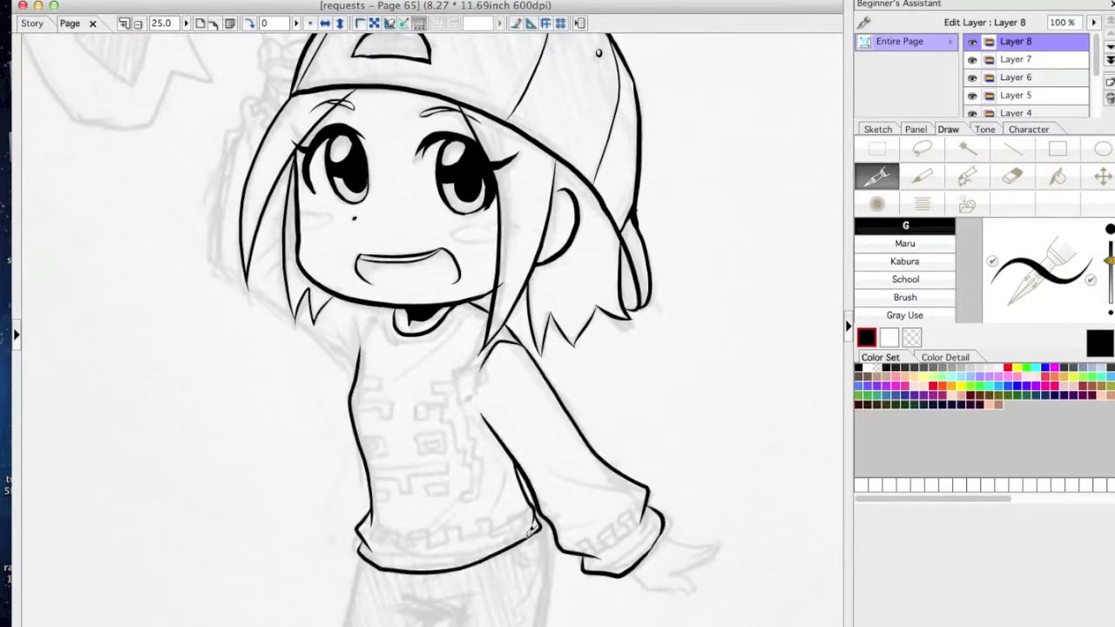
pyautogui.moveTo(493, 470); pyautogui.dragTo(392, 528)
pyautogui.moveTo(392, 345); pyautogui.dragTo(472, 304)
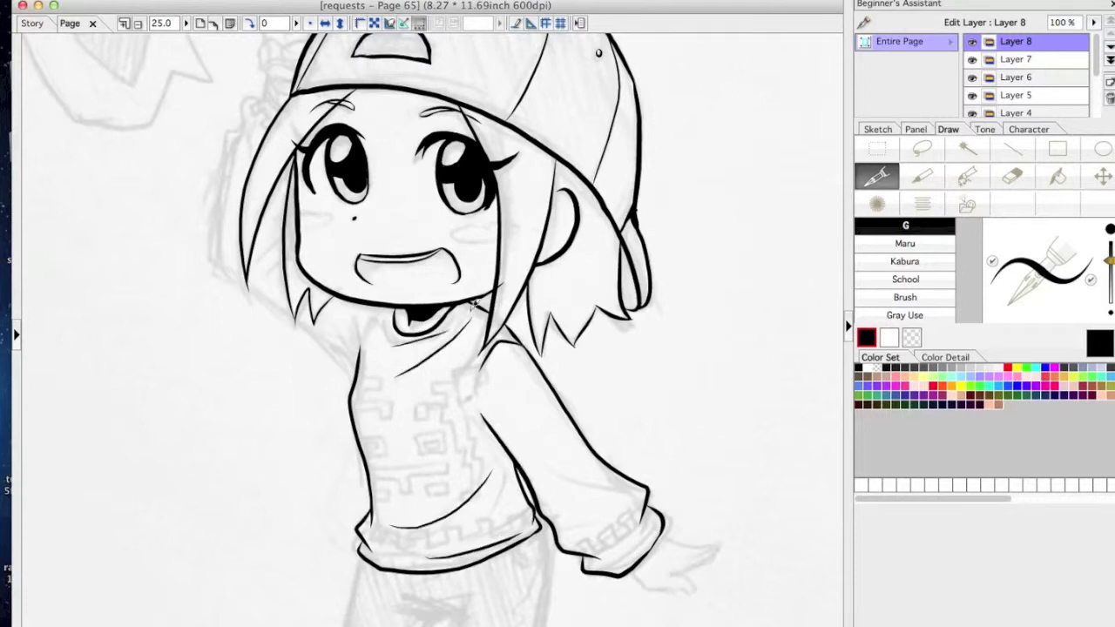
pyautogui.scroll(3, 280, 166)
# Step: Ink the raised V-sign hand's fingers, knuckles, wrist and arm outline
pyautogui.moveTo(284, 105)
pyautogui.mouseDown()
pyautogui.moveTo(279, 49)
pyautogui.moveTo(306, 112)
pyautogui.moveTo(246, 68)
pyautogui.mouseUp()
pyautogui.moveTo(267, 75)
pyautogui.mouseDown()
pyautogui.moveTo(304, 119)
pyautogui.moveTo(299, 139)
pyautogui.moveTo(277, 143)
pyautogui.moveTo(294, 150)
pyautogui.mouseUp()
pyautogui.hotkey('ctrl', 'z')
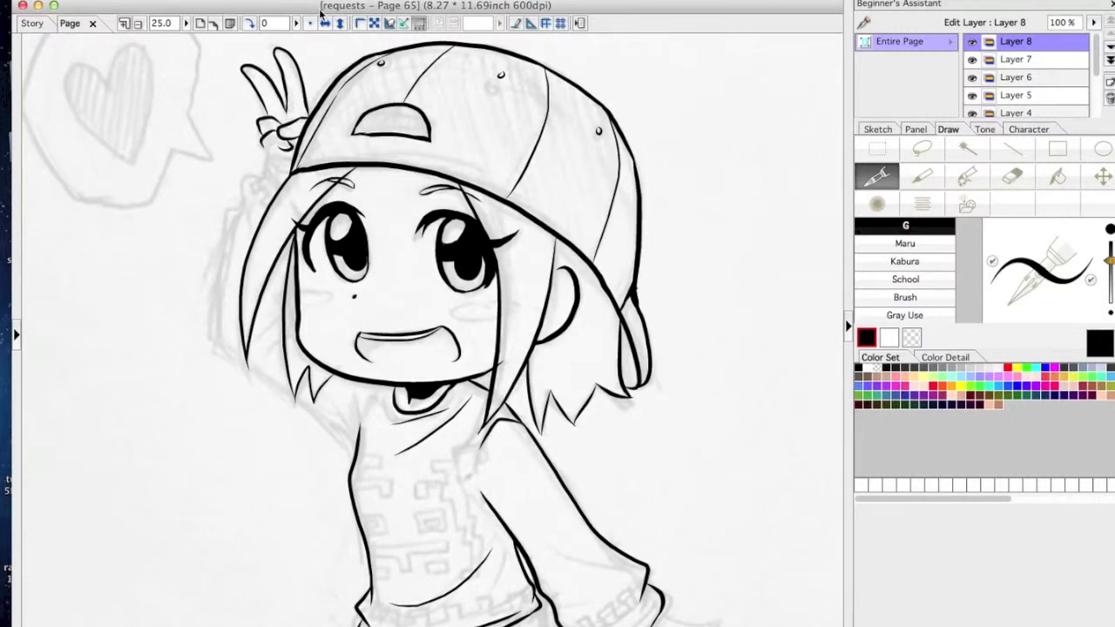
pyautogui.moveTo(283, 143)
pyautogui.mouseDown()
pyautogui.moveTo(293, 158)
pyautogui.moveTo(249, 200)
pyautogui.mouseUp()
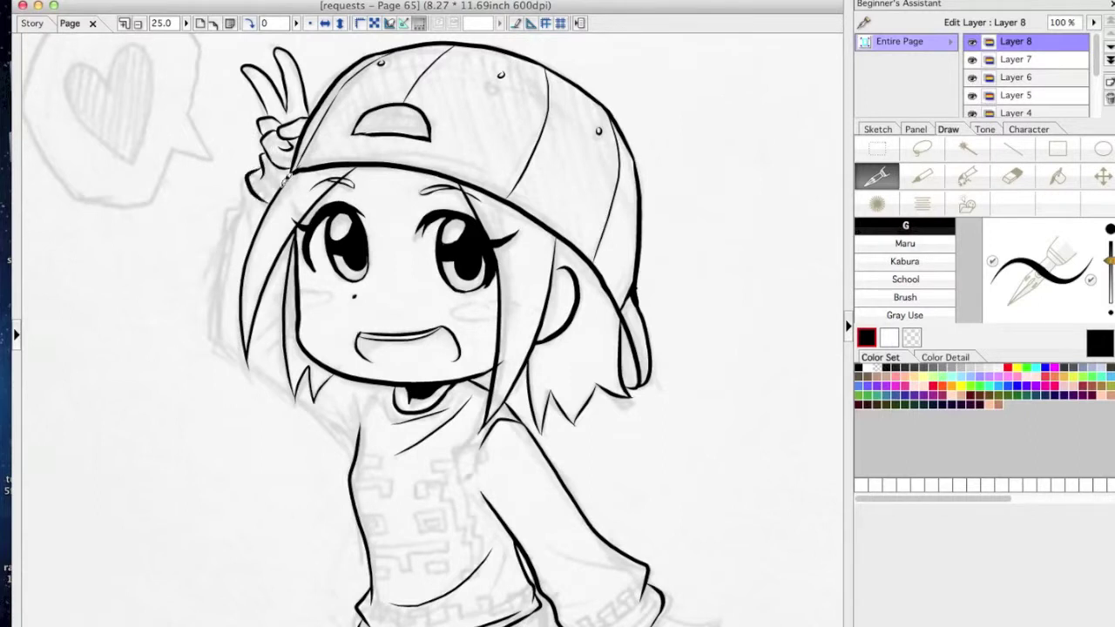
pyautogui.moveTo(278, 143); pyautogui.dragTo(218, 328)
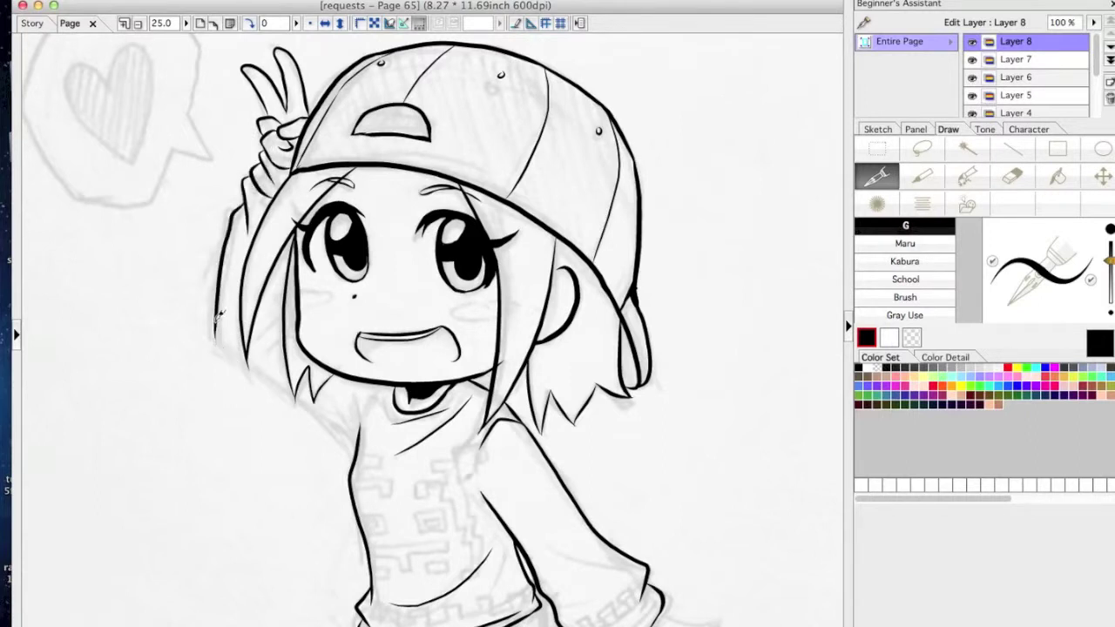
# Step: Outline both jeans legs with inner lines, a crotch line and bottom cuff lines
pyautogui.scroll(-5, 547, 150)
pyautogui.moveTo(547, 150); pyautogui.dragTo(523, 336)
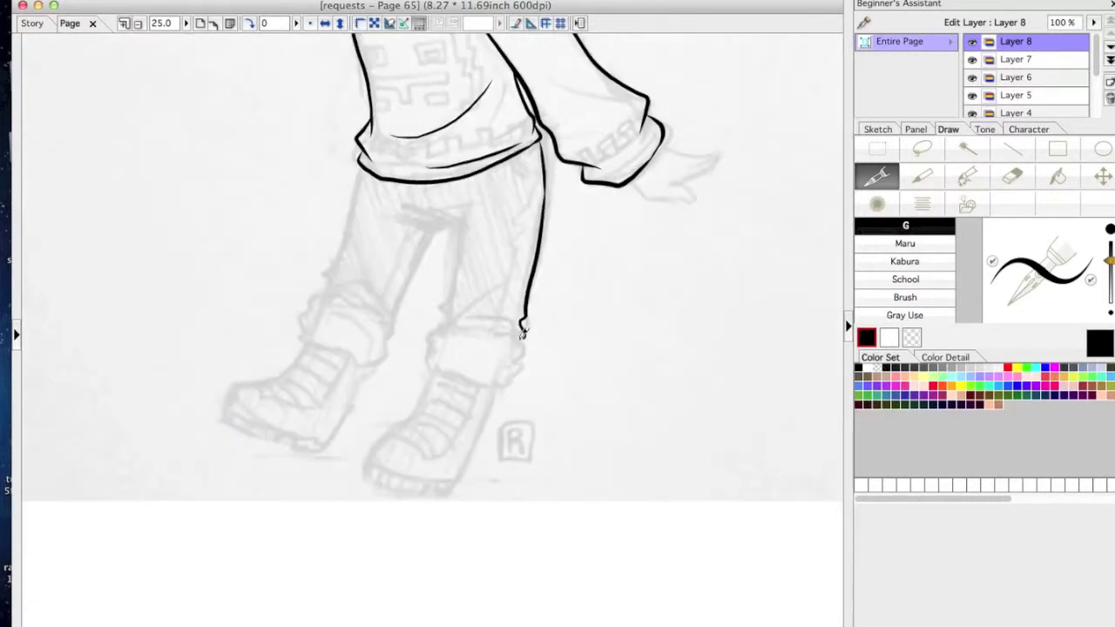
pyautogui.moveTo(462, 213); pyautogui.dragTo(444, 324)
pyautogui.press('super+z')
pyautogui.moveTo(462, 209)
pyautogui.mouseDown()
pyautogui.moveTo(444, 327)
pyautogui.moveTo(523, 323)
pyautogui.mouseUp()
pyautogui.press('super+z')
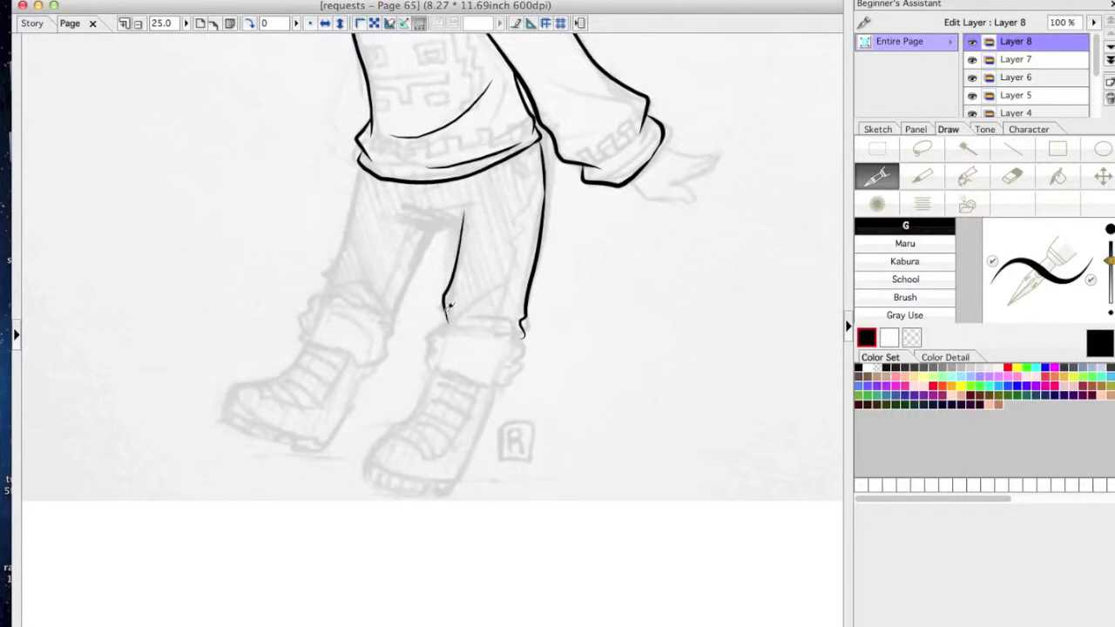
pyautogui.moveTo(442, 331); pyautogui.dragTo(484, 307)
pyautogui.moveTo(495, 321); pyautogui.dragTo(521, 324)
pyautogui.moveTo(432, 217); pyautogui.dragTo(461, 225)
pyautogui.moveTo(361, 170); pyautogui.dragTo(323, 300)
pyautogui.moveTo(436, 223); pyautogui.dragTo(394, 320)
pyautogui.moveTo(343, 297)
pyautogui.mouseDown()
pyautogui.moveTo(390, 311)
pyautogui.moveTo(303, 337)
pyautogui.moveTo(369, 357)
pyautogui.moveTo(396, 330)
pyautogui.moveTo(388, 364)
pyautogui.mouseUp()
pyautogui.press('super+z')
# Step: On new Layer 9, draw fluffy fur cuffs around both leg bottoms
pyautogui.press('super+shift+n')
pyautogui.press('super+z')
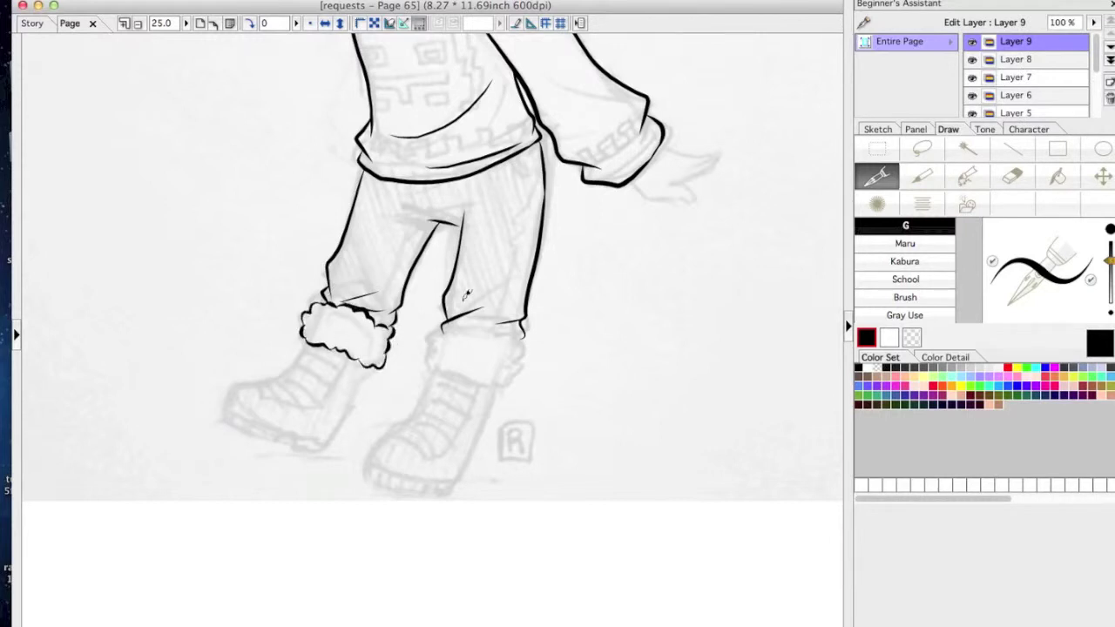
pyautogui.moveTo(444, 331)
pyautogui.mouseDown()
pyautogui.moveTo(464, 373)
pyautogui.moveTo(498, 387)
pyautogui.mouseUp()
pyautogui.moveTo(442, 334)
pyautogui.mouseDown()
pyautogui.moveTo(471, 327)
pyautogui.moveTo(526, 347)
pyautogui.moveTo(505, 387)
pyautogui.mouseUp()
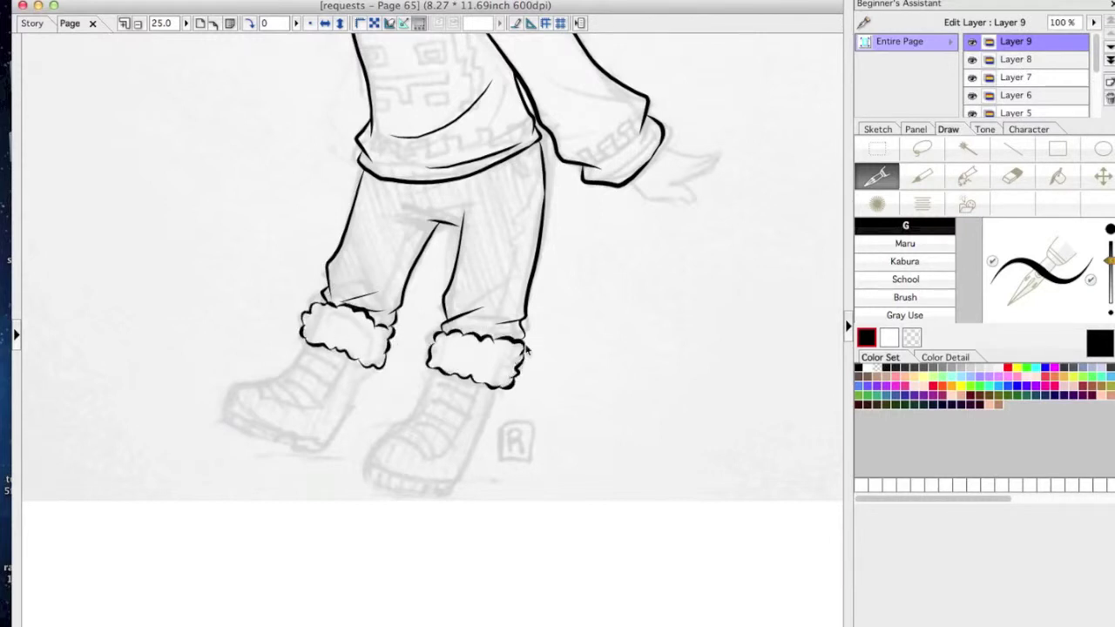
pyautogui.click(911, 338)
pyautogui.press('c')
# Step: Ink both boots' sides, soles and toe caps
pyautogui.moveTo(296, 356); pyautogui.dragTo(310, 453)
pyautogui.moveTo(366, 368); pyautogui.dragTo(296, 454)
pyautogui.moveTo(430, 364)
pyautogui.mouseDown()
pyautogui.moveTo(366, 479)
pyautogui.moveTo(452, 493)
pyautogui.mouseUp()
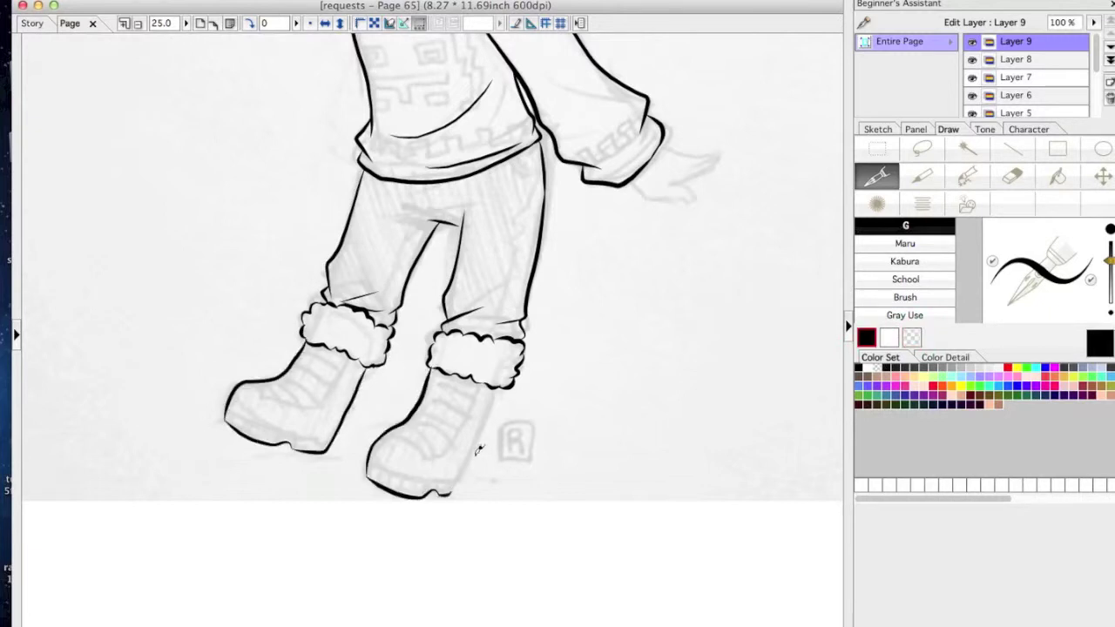
pyautogui.moveTo(502, 388); pyautogui.dragTo(451, 493)
pyautogui.moveTo(370, 453); pyautogui.dragTo(457, 479)
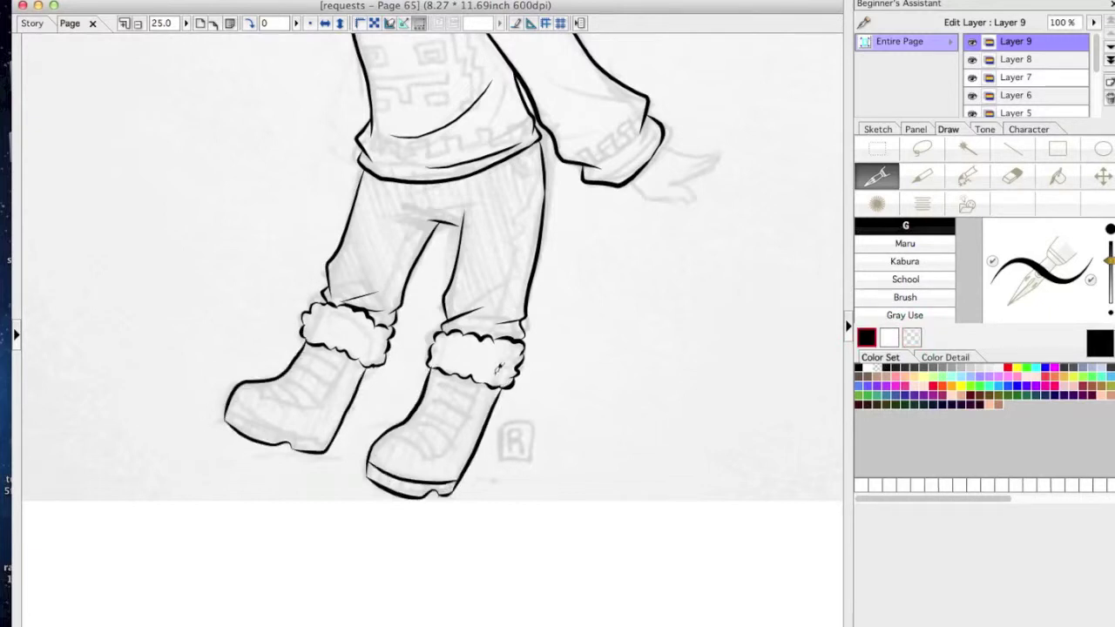
pyautogui.moveTo(227, 411); pyautogui.dragTo(333, 437)
pyautogui.moveTo(252, 373); pyautogui.dragTo(351, 358)
pyautogui.moveTo(381, 428); pyautogui.dragTo(481, 382)
# Step: Ink the outstretched hand below the right sleeve
pyautogui.scroll(4, 681, 157)
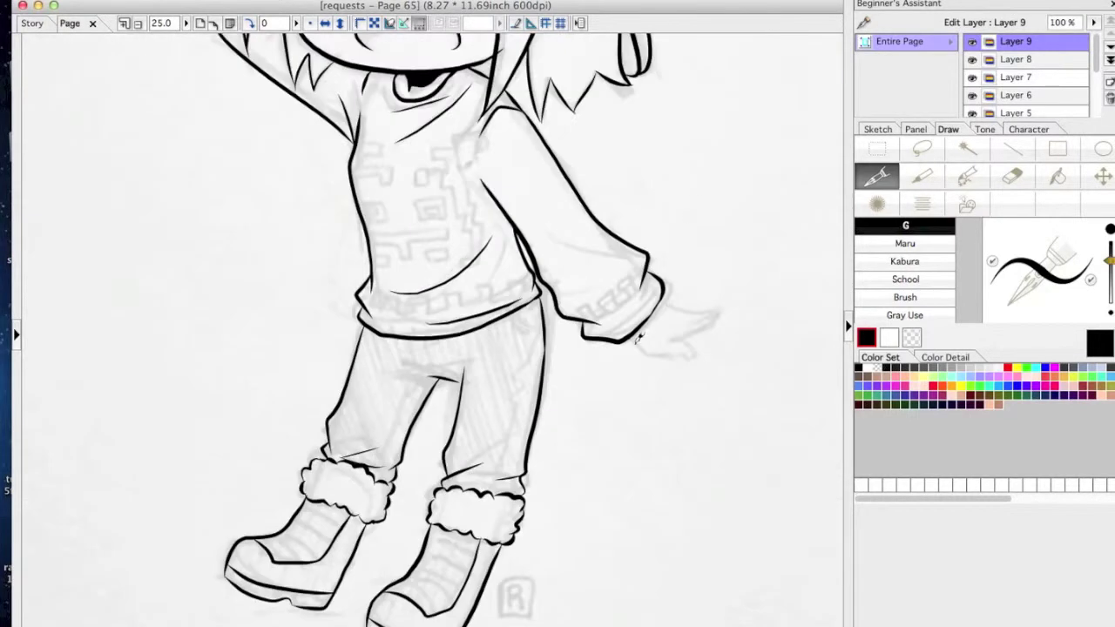
pyautogui.moveTo(631, 333); pyautogui.dragTo(702, 352)
pyautogui.moveTo(658, 301); pyautogui.dragTo(726, 315)
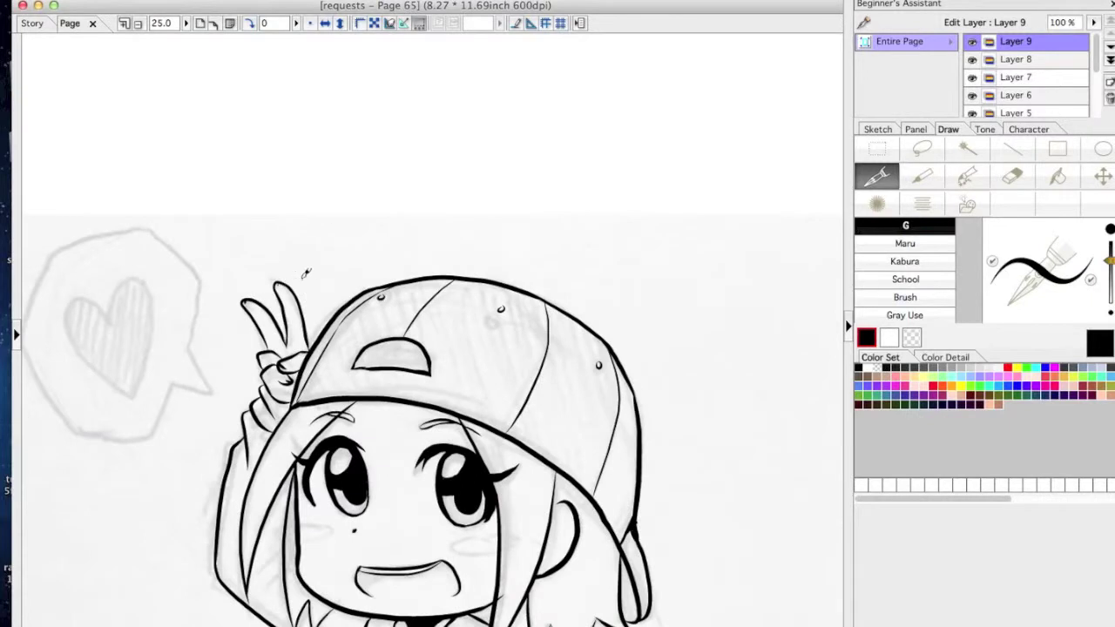
pyautogui.scroll(-5, 520, 298)
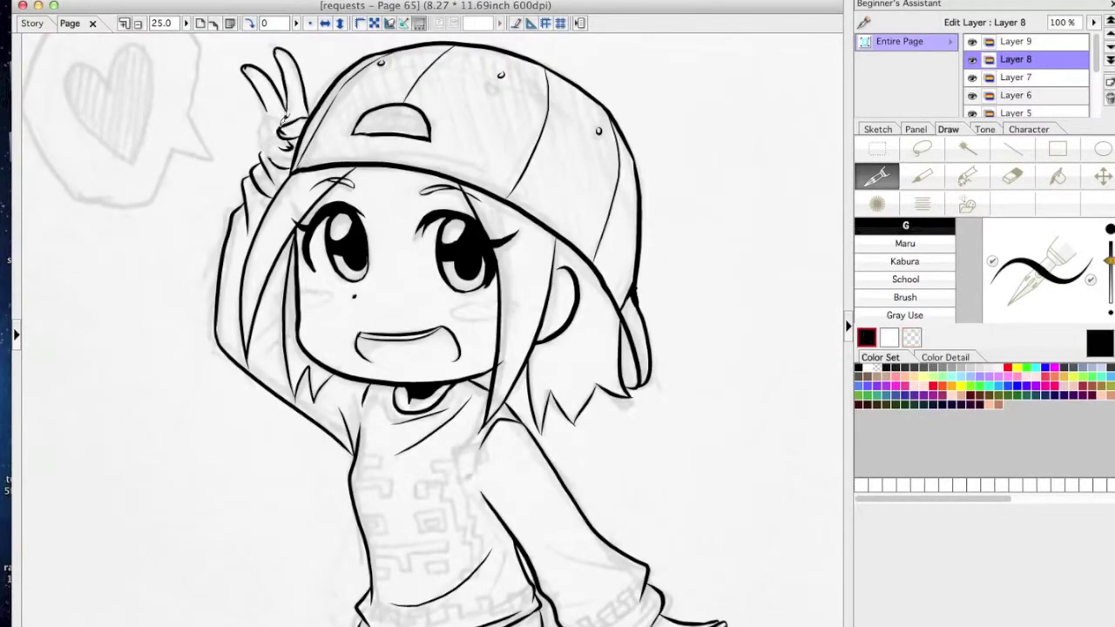
# Step: Re-ink the V-sign fingers, then lasso the hand and transform it into place against the cap
pyautogui.moveTo(287, 112)
pyautogui.mouseDown()
pyautogui.moveTo(255, 126)
pyautogui.moveTo(258, 154)
pyautogui.moveTo(270, 153)
pyautogui.mouseUp()
pyautogui.press('l')
pyautogui.moveTo(292, 165)
pyautogui.mouseDown()
pyautogui.moveTo(252, 174)
pyautogui.moveTo(222, 140)
pyautogui.moveTo(288, 109)
pyautogui.mouseUp()
pyautogui.hotkey('ctrl', 't')
pyautogui.press('Return')
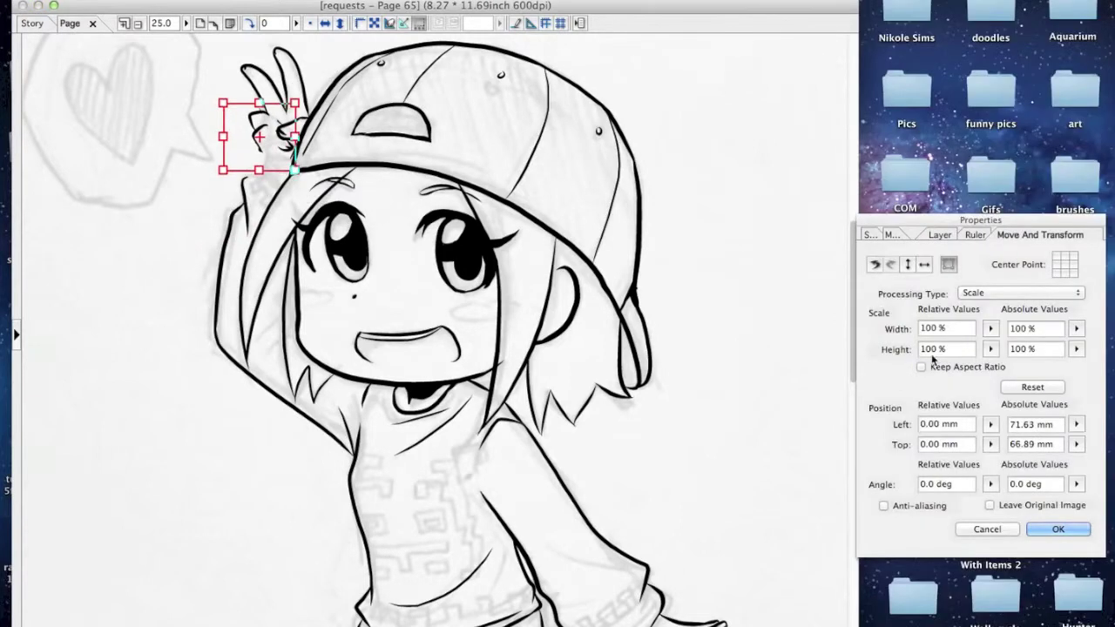
pyautogui.press('p')
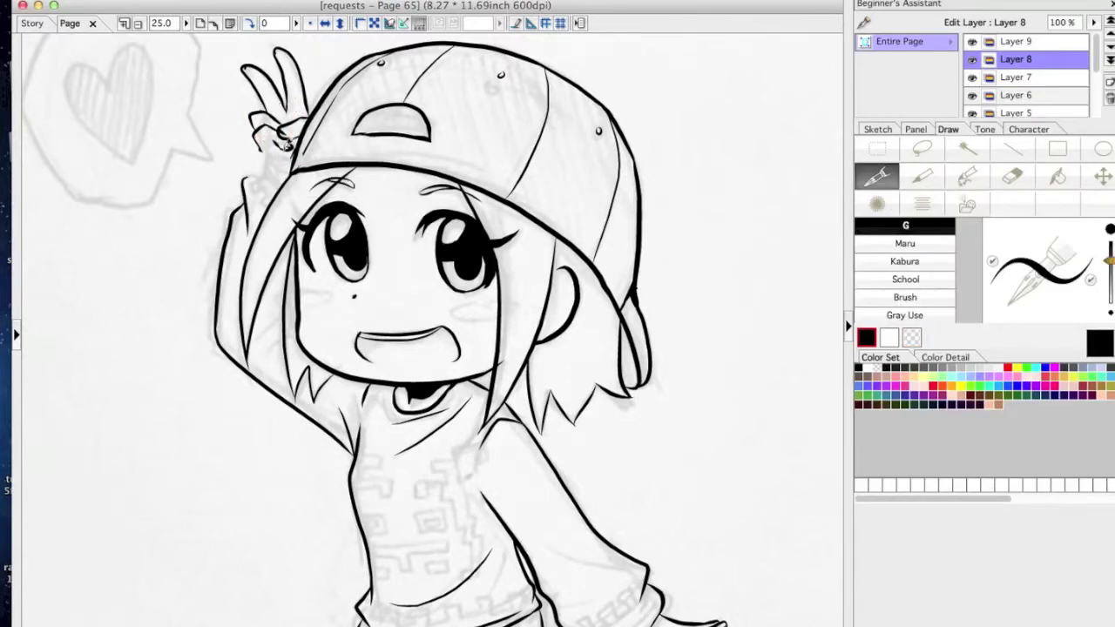
pyautogui.scroll(-5, 634, 265)
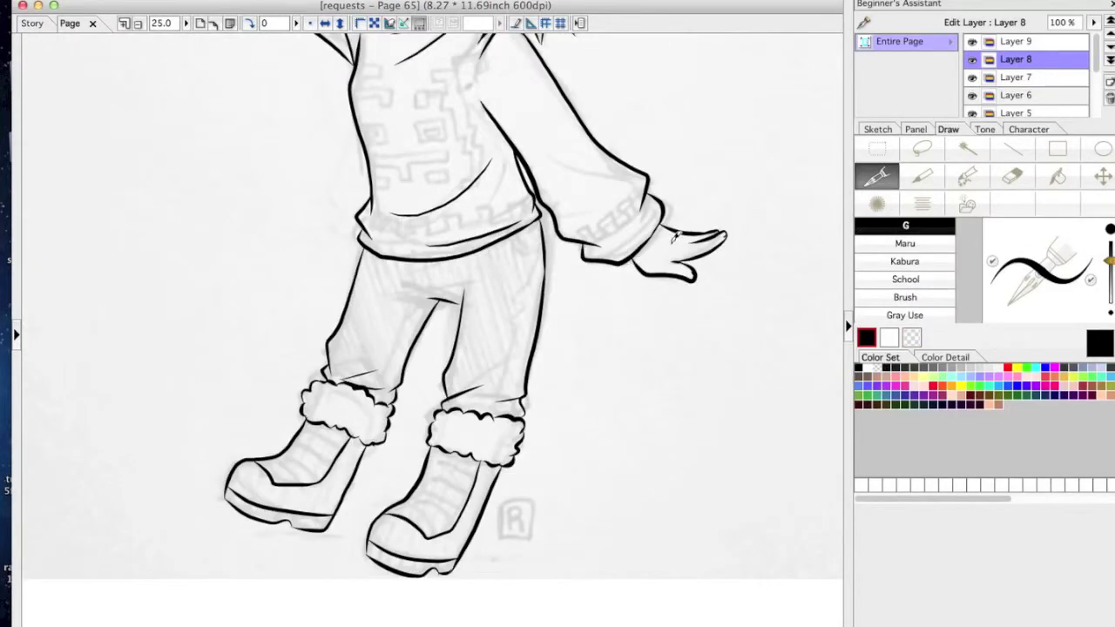
pyautogui.scroll(5, 649, 204)
pyautogui.scroll(-4, 488, 136)
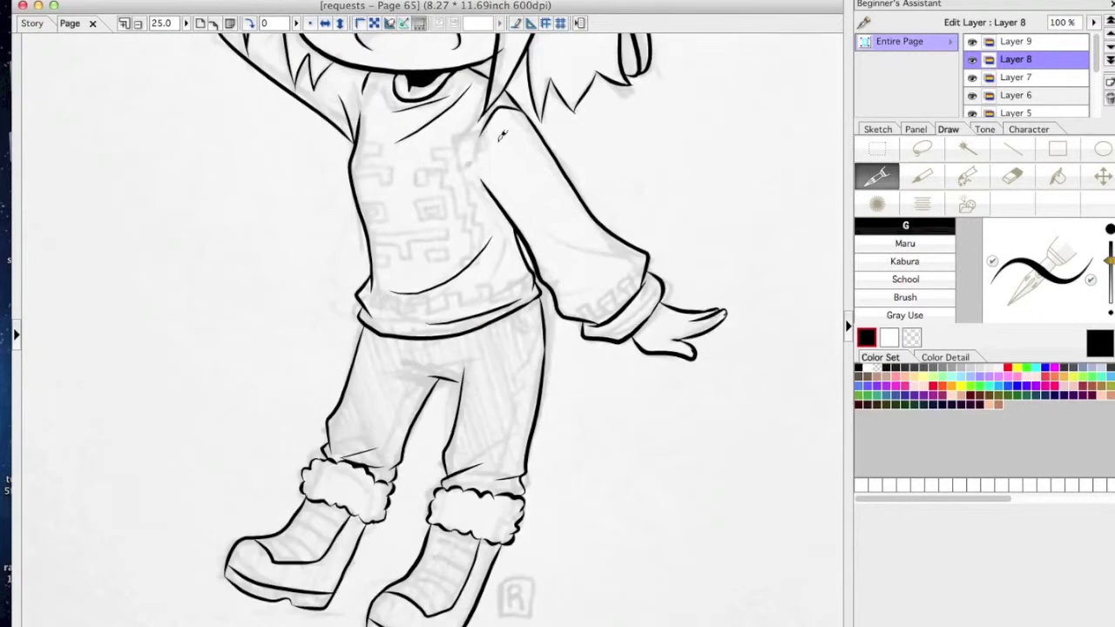
# Step: On a new layer, ink crease and hatch lines down both pant legs
pyautogui.hotkey('ctrl', 'shift', 'n')
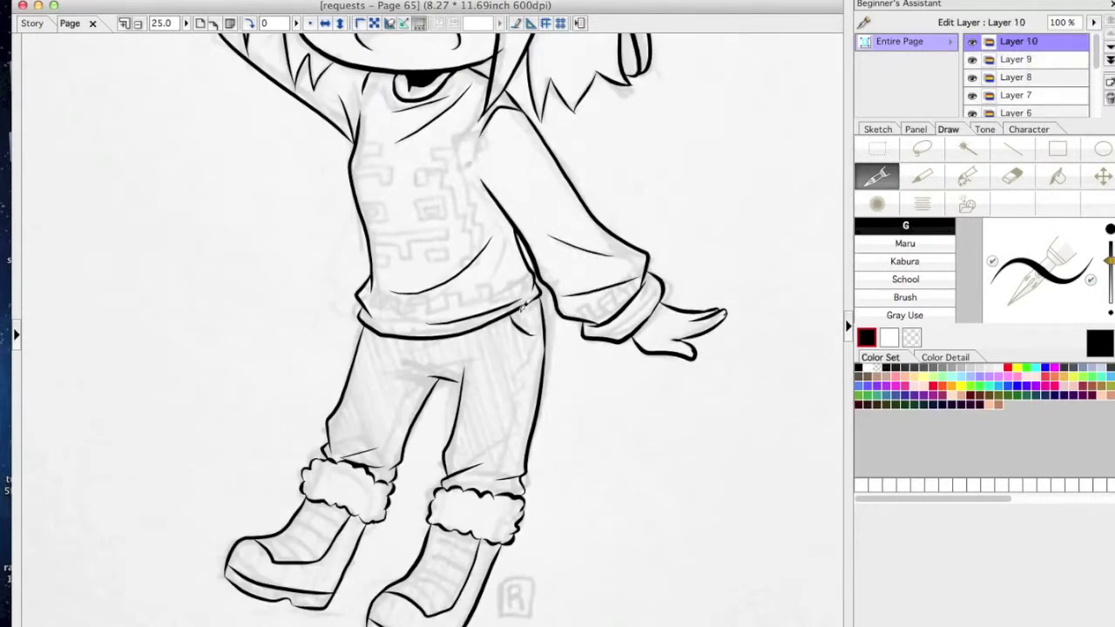
pyautogui.moveTo(522, 301)
pyautogui.mouseDown()
pyautogui.moveTo(531, 366)
pyautogui.moveTo(510, 488)
pyautogui.mouseUp()
pyautogui.moveTo(503, 384); pyautogui.dragTo(523, 376)
pyautogui.hotkey('ctrl', 'z')
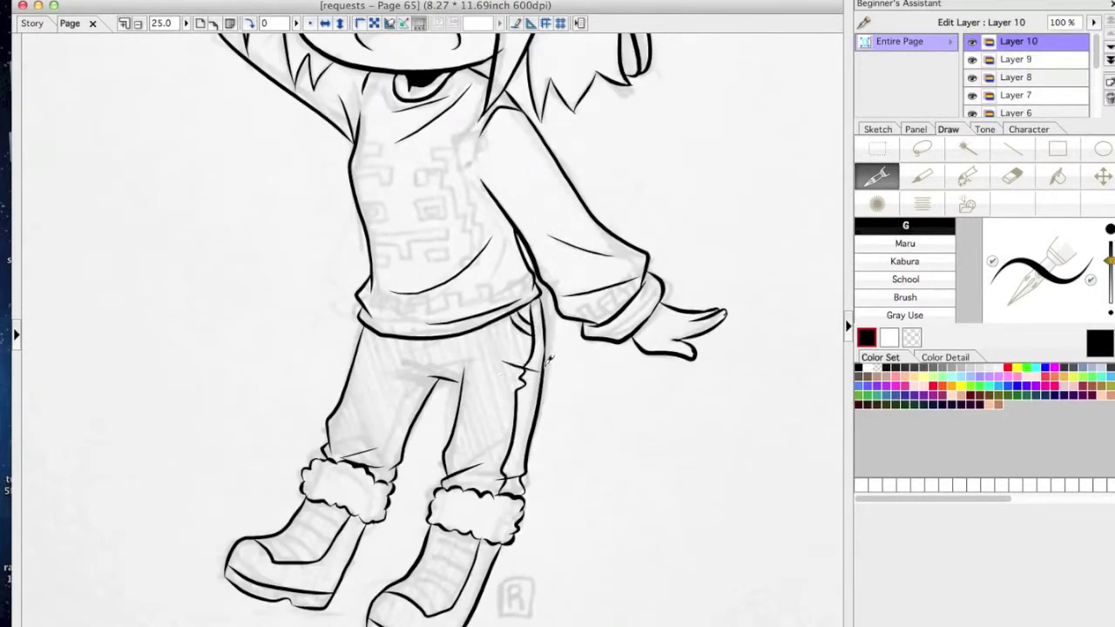
pyautogui.moveTo(434, 342)
pyautogui.mouseDown()
pyautogui.moveTo(440, 384)
pyautogui.moveTo(496, 352)
pyautogui.moveTo(380, 471)
pyautogui.mouseUp()
pyautogui.moveTo(408, 361); pyautogui.dragTo(430, 383)
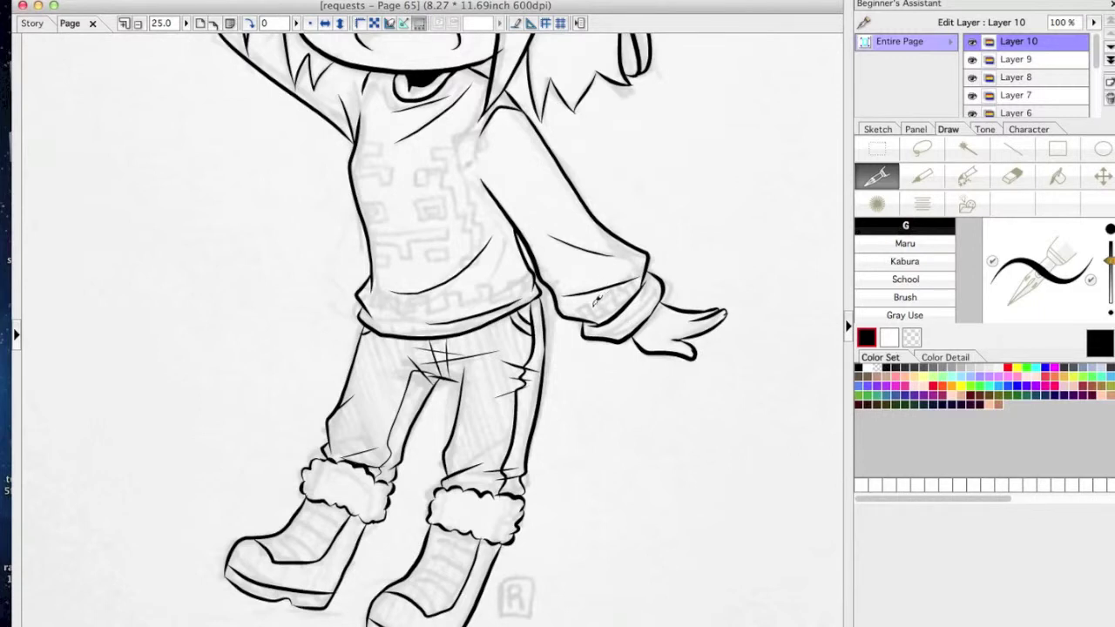
# Step: Hatch horizontal stripes across both fur boots
pyautogui.moveTo(258, 559); pyautogui.dragTo(314, 533)
pyautogui.moveTo(297, 548); pyautogui.dragTo(349, 503)
pyautogui.moveTo(396, 613); pyautogui.dragTo(439, 586)
pyautogui.moveTo(410, 605); pyautogui.dragTo(470, 556)
pyautogui.moveTo(430, 568); pyautogui.dragTo(481, 533)
pyautogui.scroll(-3, 453, 540)
# Step: On new Layer 11, add short tread strokes along both boot soles, tidying with the transparent colour
pyautogui.hotkey('ctrl', 'shift', 'n')
pyautogui.moveTo(233, 415)
pyautogui.mouseDown()
pyautogui.moveTo(237, 438)
pyautogui.moveTo(307, 453)
pyautogui.mouseUp()
pyautogui.moveTo(367, 457)
pyautogui.mouseDown()
pyautogui.moveTo(371, 483)
pyautogui.moveTo(386, 488)
pyautogui.mouseUp()
pyautogui.moveTo(433, 474); pyautogui.dragTo(435, 486)
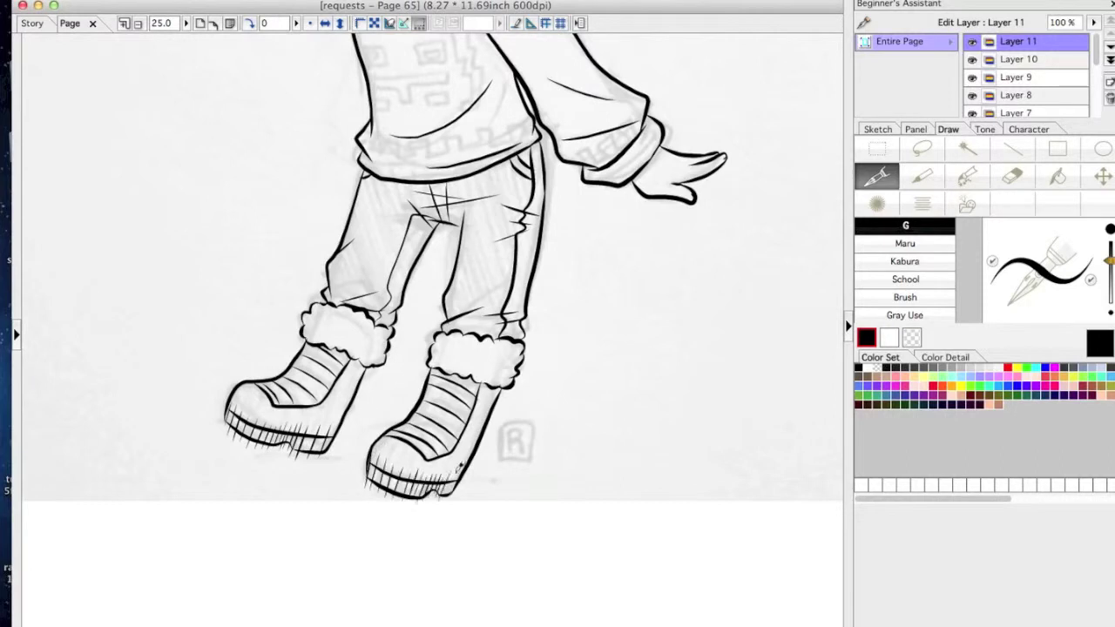
pyautogui.press('c')
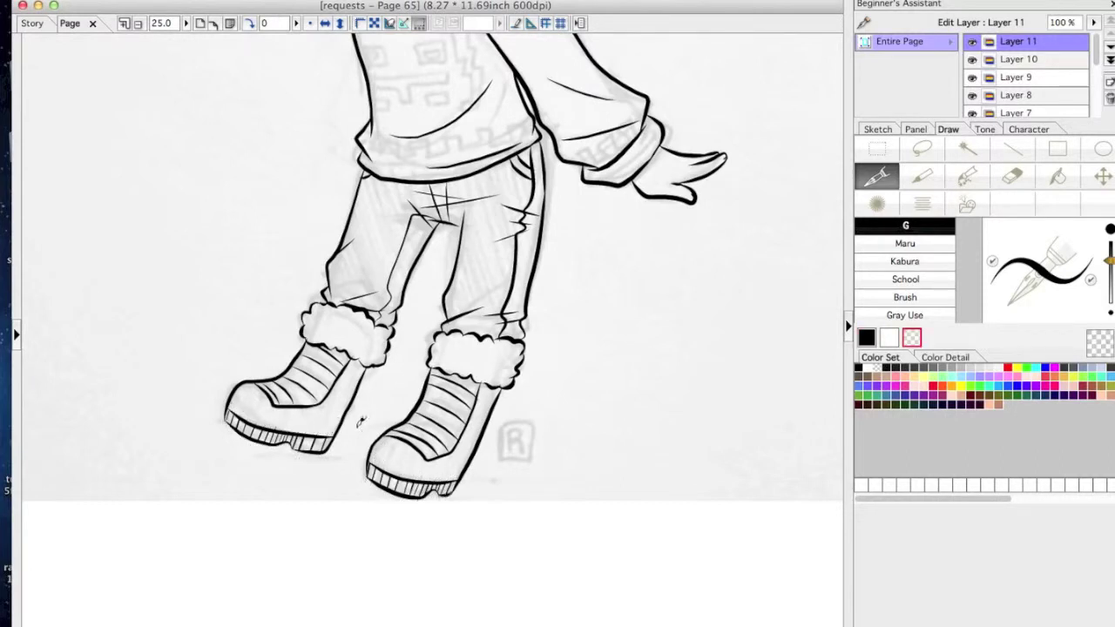
pyautogui.press('c')
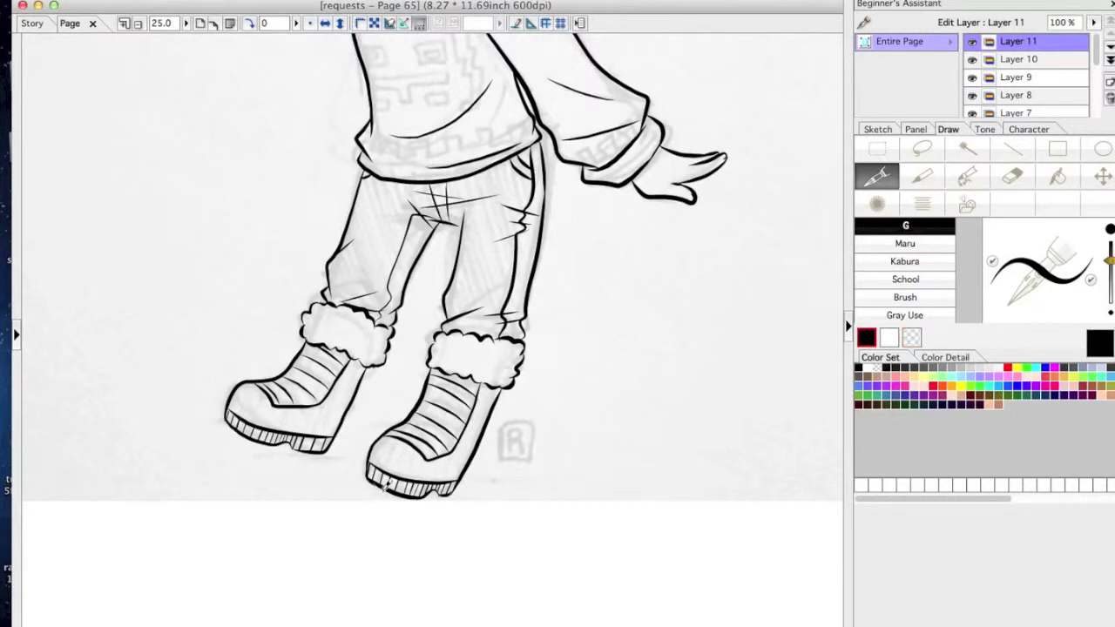
pyautogui.scroll(10, 544, 425)
# Step: Make Layer 8 active, then ink the speech bubble's tail on a new layer
pyautogui.scroll(-5, 543, 426)
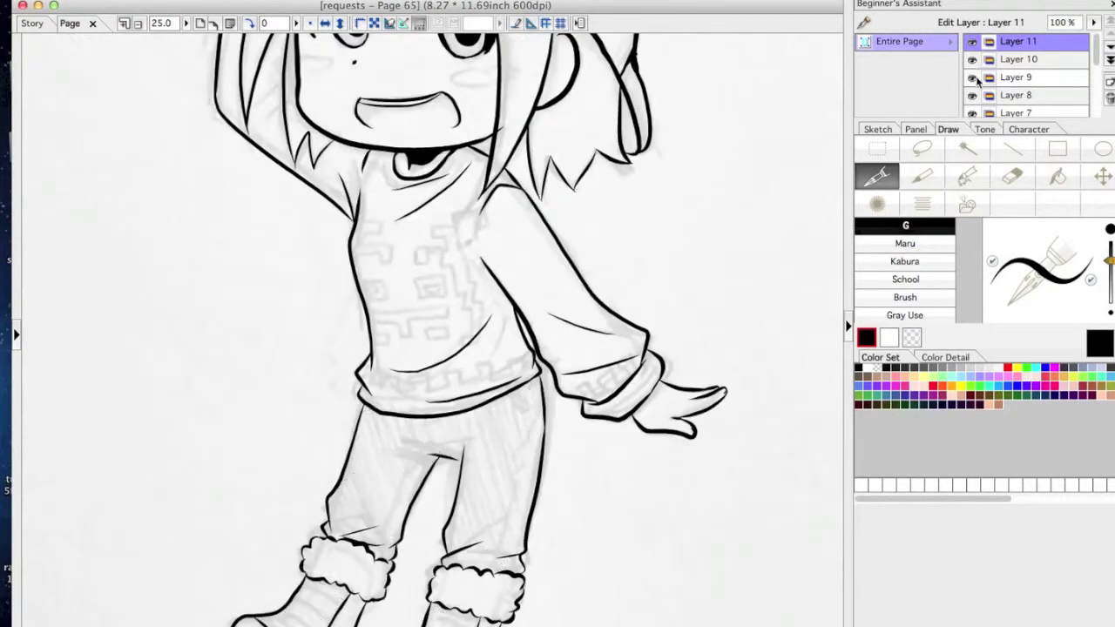
pyautogui.keyDown('ctrl'); pyautogui.keyDown('shift'); pyautogui.click(660, 366); pyautogui.keyUp('shift'); pyautogui.keyUp('ctrl')
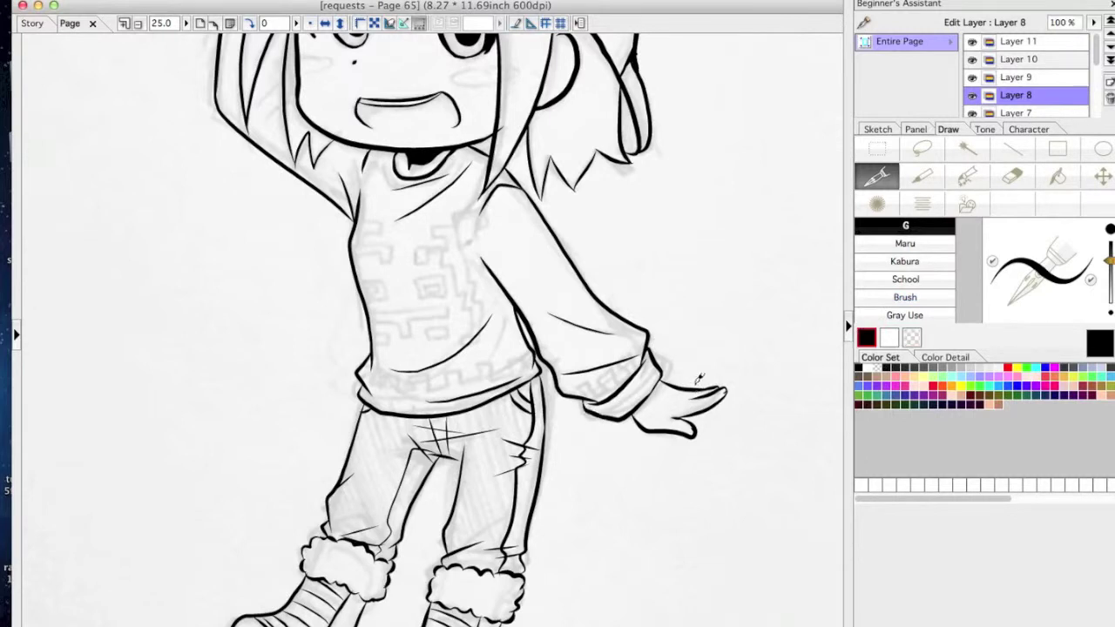
pyautogui.scroll(5, 314, 233)
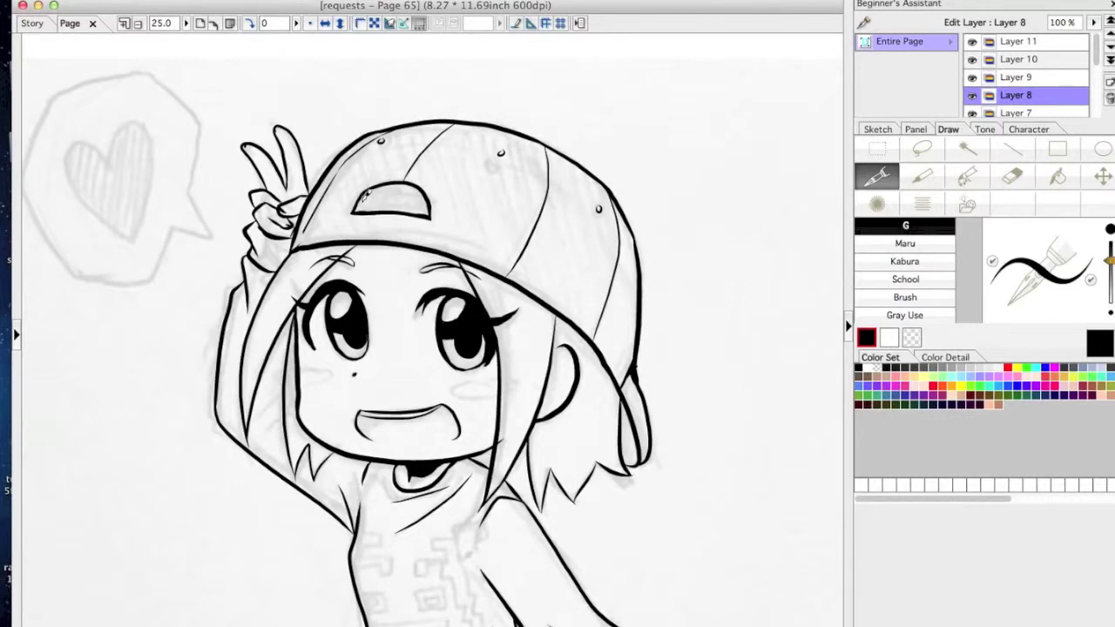
pyautogui.hscroll(-5, 525, 171)
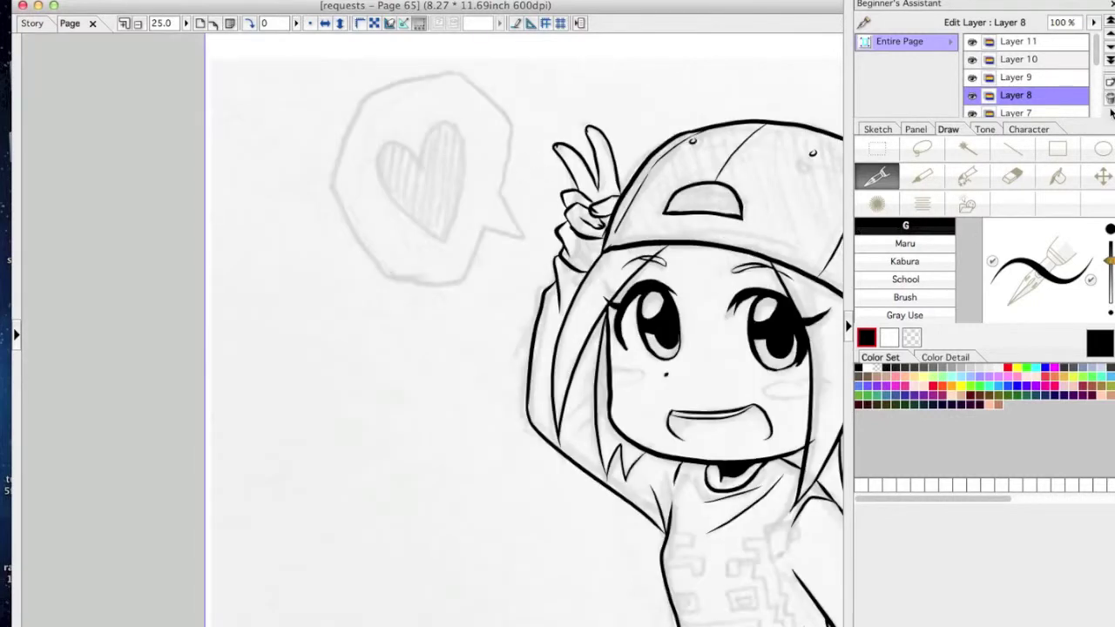
pyautogui.click(1101, 87)
pyautogui.moveTo(486, 229); pyautogui.dragTo(523, 234)
pyautogui.moveTo(501, 190)
pyautogui.mouseDown()
pyautogui.moveTo(525, 233)
pyautogui.moveTo(507, 185)
pyautogui.moveTo(349, 104)
pyautogui.moveTo(485, 230)
pyautogui.mouseUp()
pyautogui.hotkey('ctrl', 'z')
# Step: Erase the bubble's rough bottom edge by the tail and its top-left corner with the transparent colour
pyautogui.press('c')
pyautogui.press('c')
pyautogui.press('c')
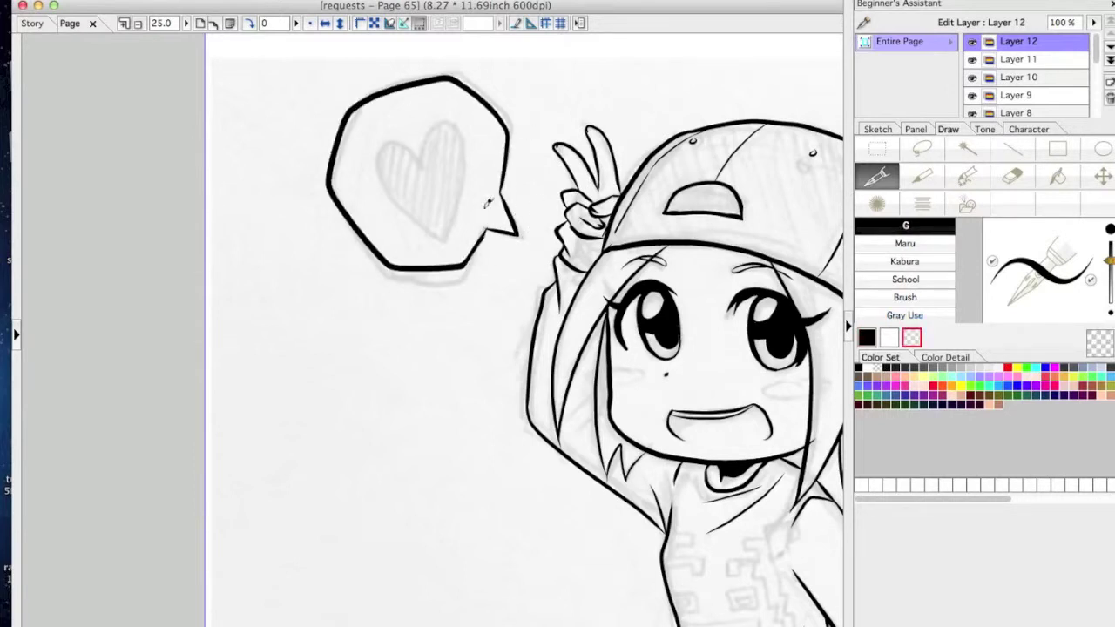
pyautogui.moveTo(397, 270); pyautogui.dragTo(477, 261)
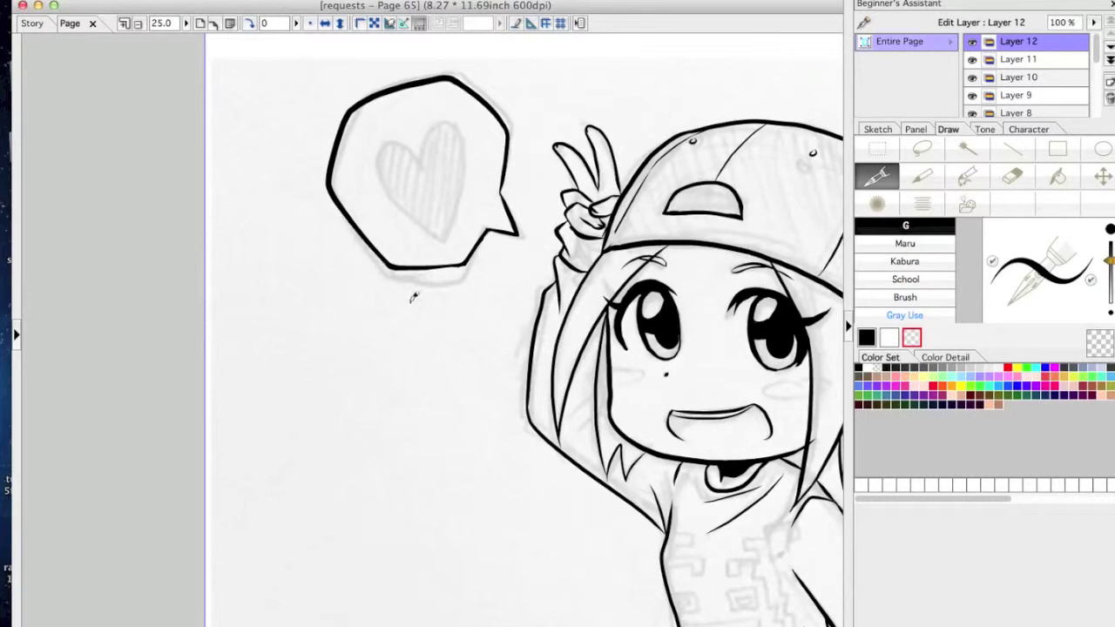
pyautogui.moveTo(348, 92); pyautogui.dragTo(337, 147)
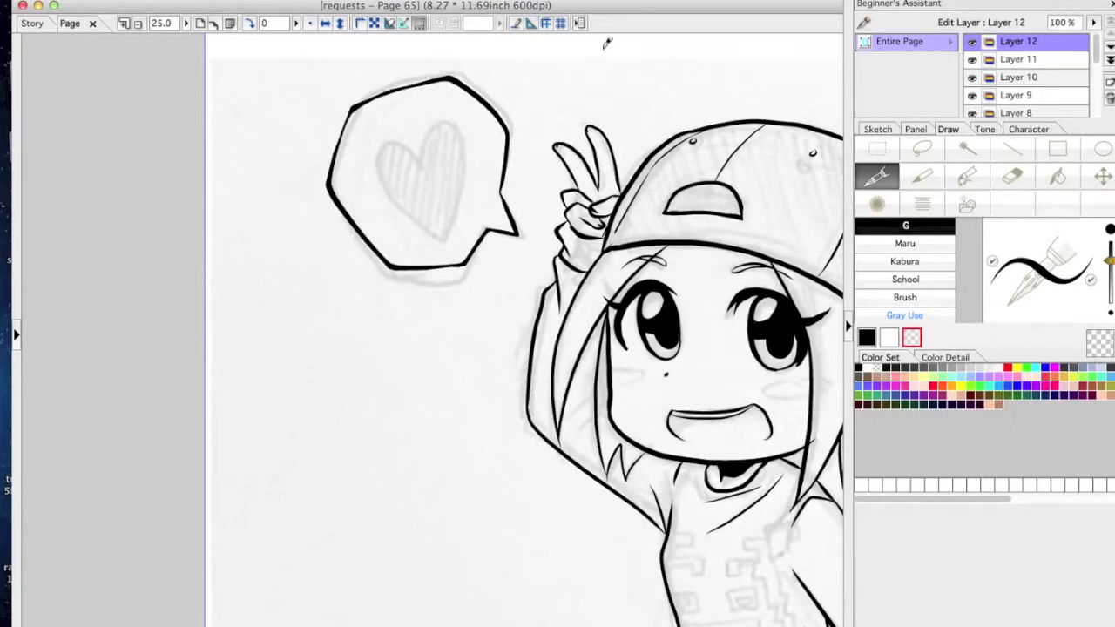
pyautogui.press('super+minus')
pyautogui.press('c')
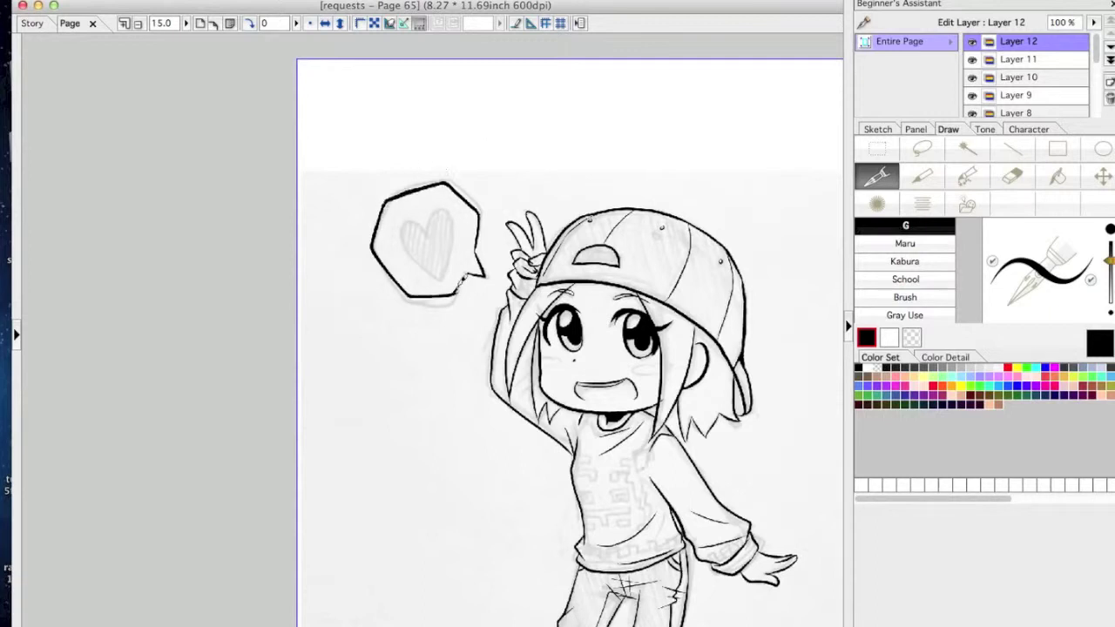
# Step: On new Layer 13, ink the heart inside the speech bubble
pyautogui.press('super+shift+n')
pyautogui.moveTo(427, 228); pyautogui.dragTo(442, 280)
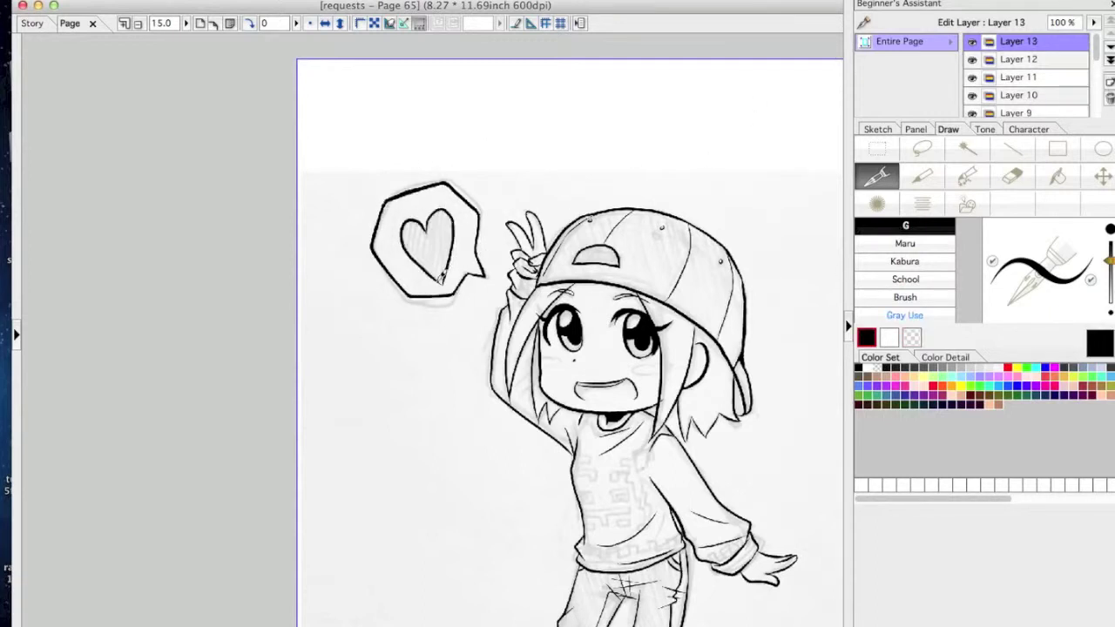
pyautogui.scroll(-5, 566, 331)
pyautogui.hscroll(3, 566, 331)
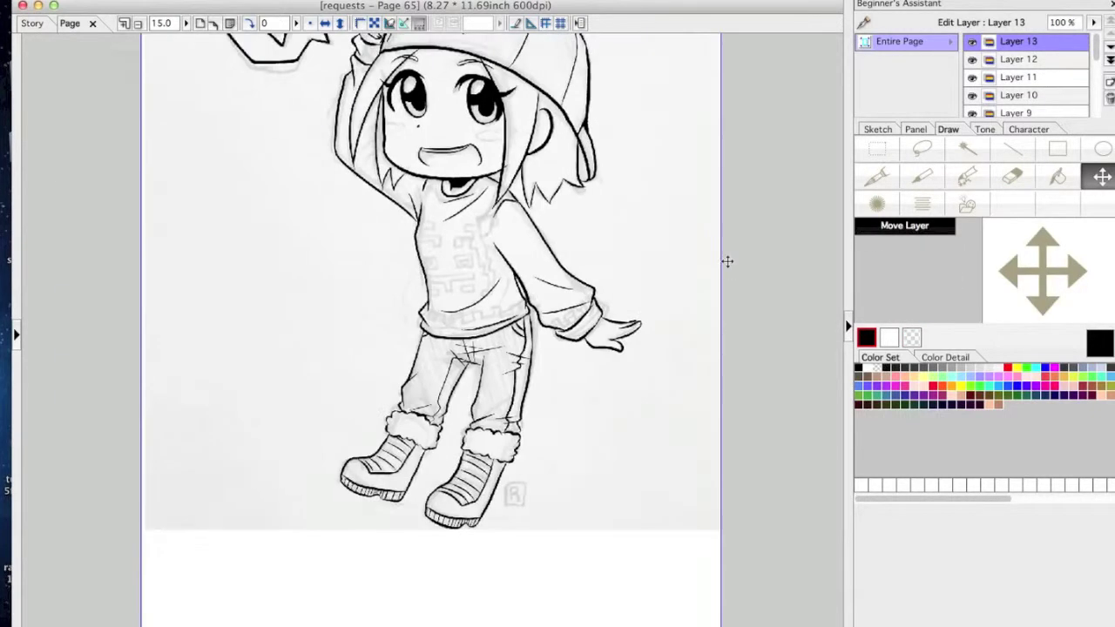
pyautogui.scroll(-2, 1028, 79)
# Step: Check Layers 2, 4 and 6, return to Layer 2 in black and zoom in on the face
pyautogui.click(988, 72)
pyautogui.click(1015, 36)
pyautogui.scroll(5, 791, 87)
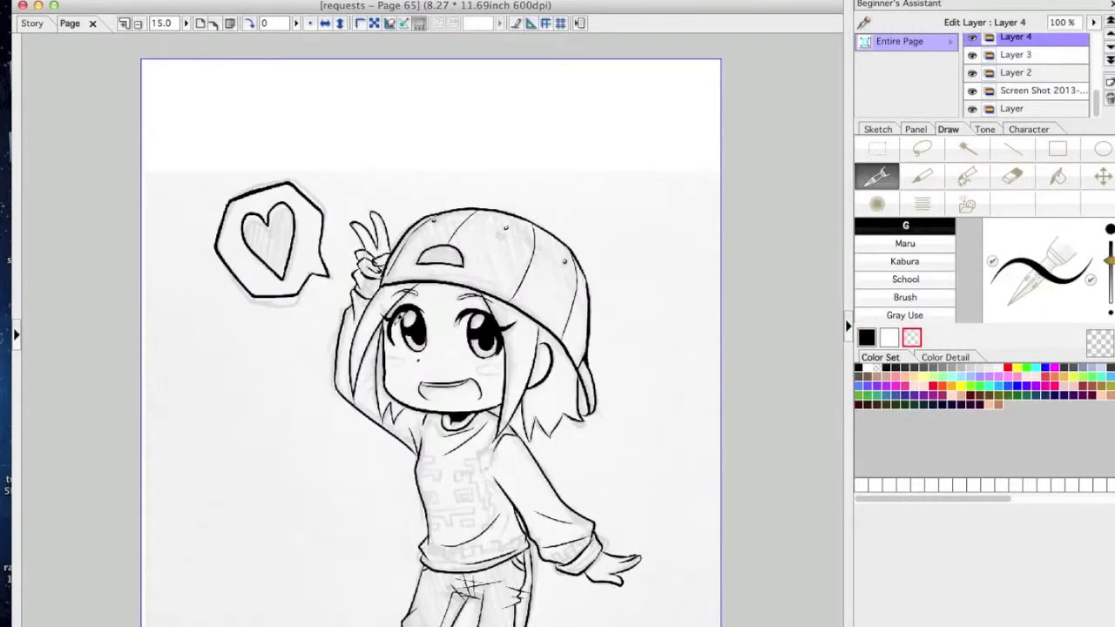
pyautogui.press('c')
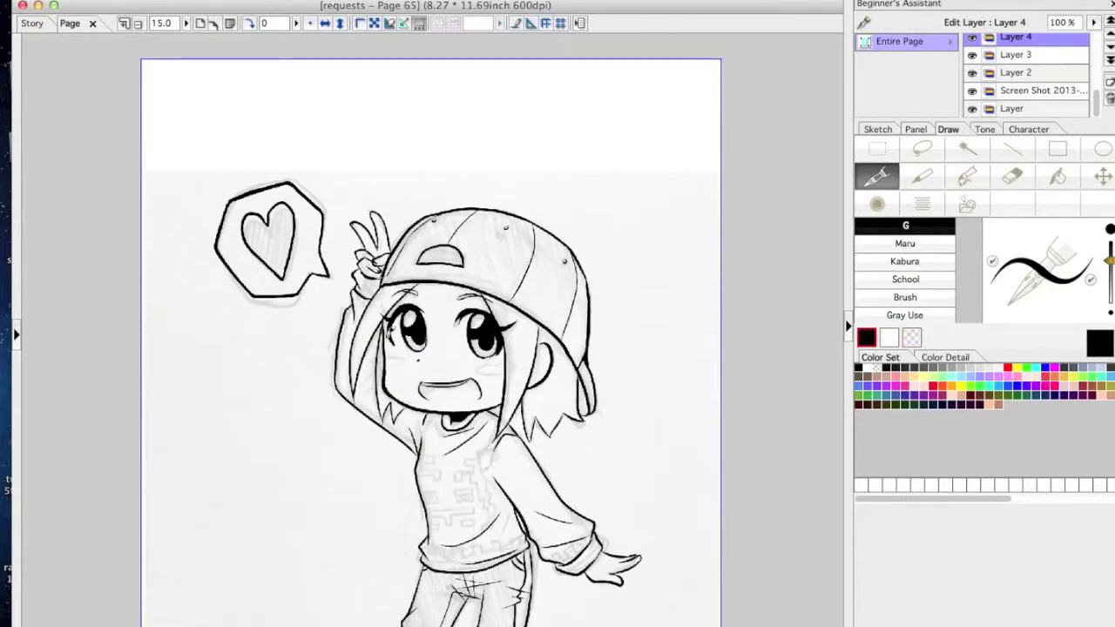
pyautogui.press('c')
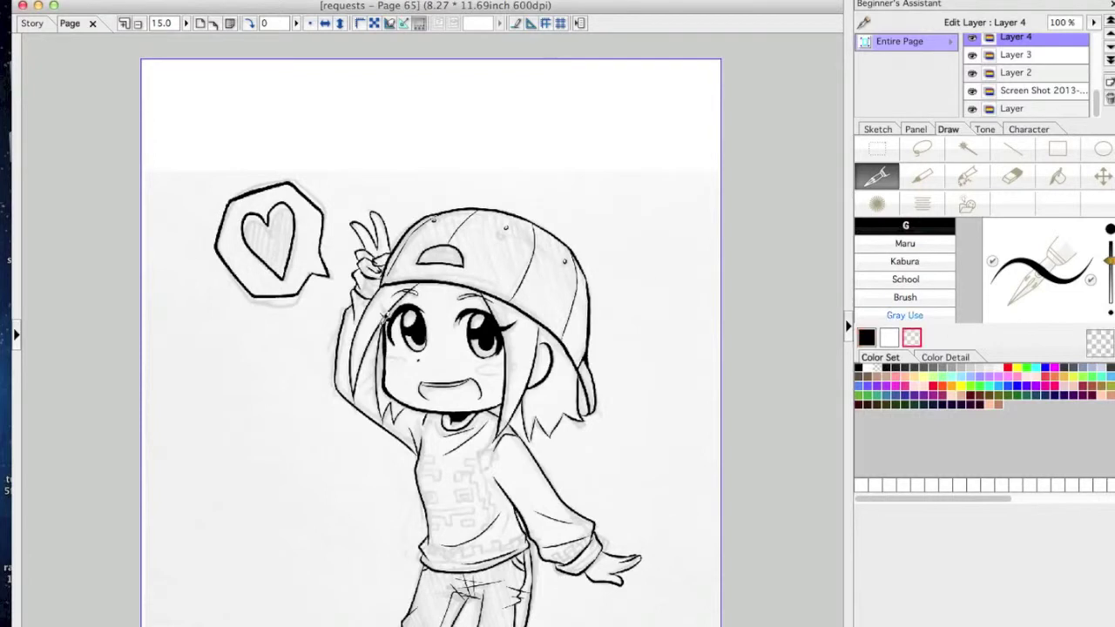
pyautogui.scroll(2, 1028, 78)
pyautogui.click(1015, 68)
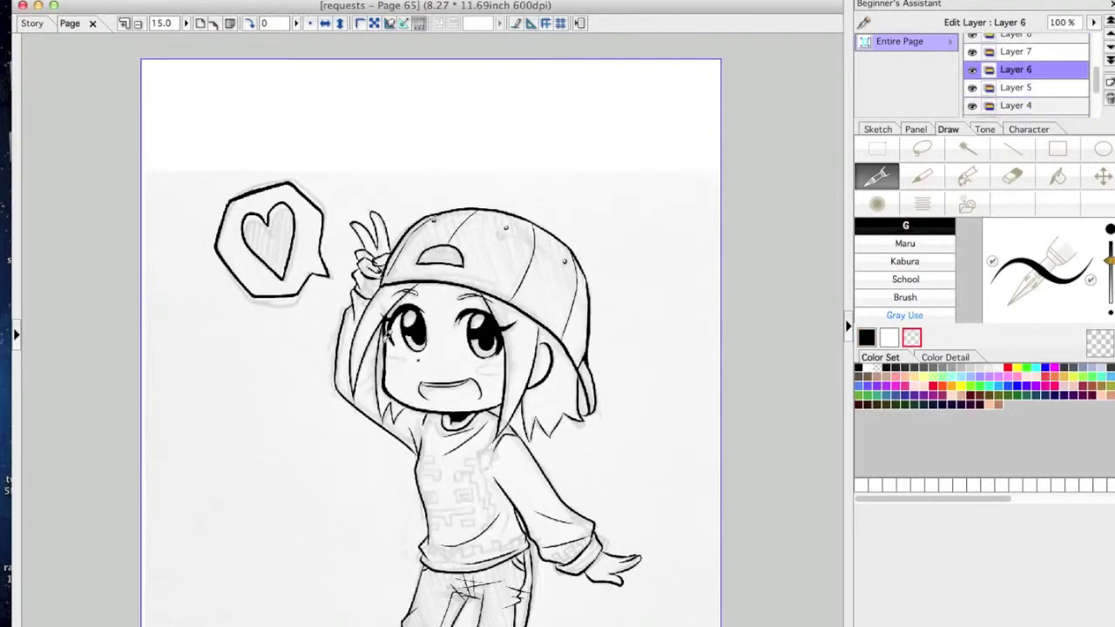
pyautogui.press('c')
pyautogui.scroll(-2, 1027, 79)
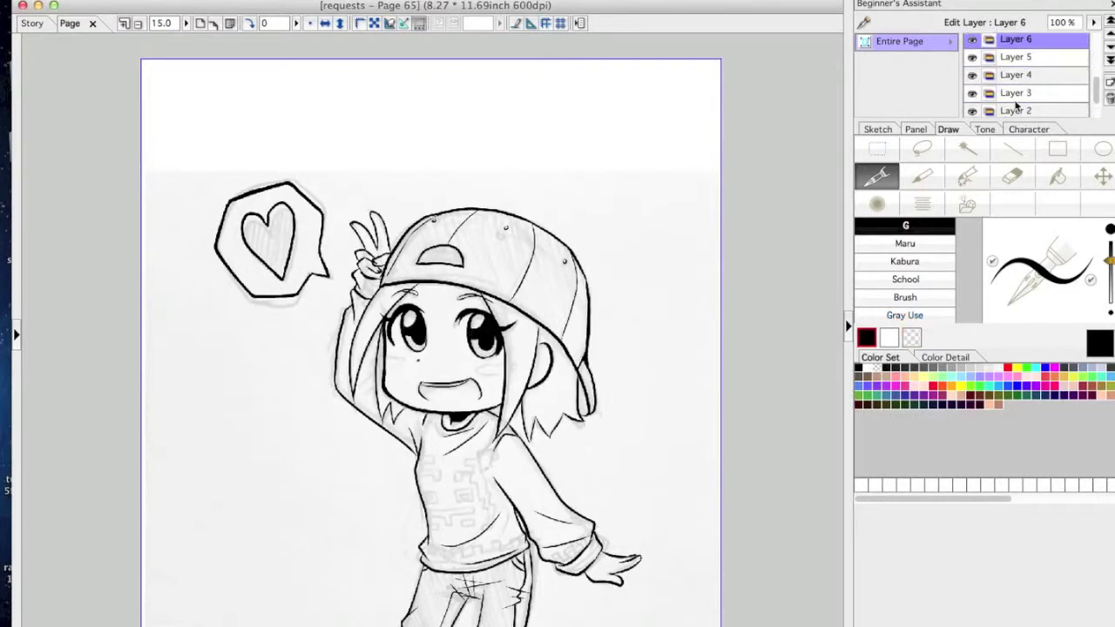
pyautogui.click(1015, 110)
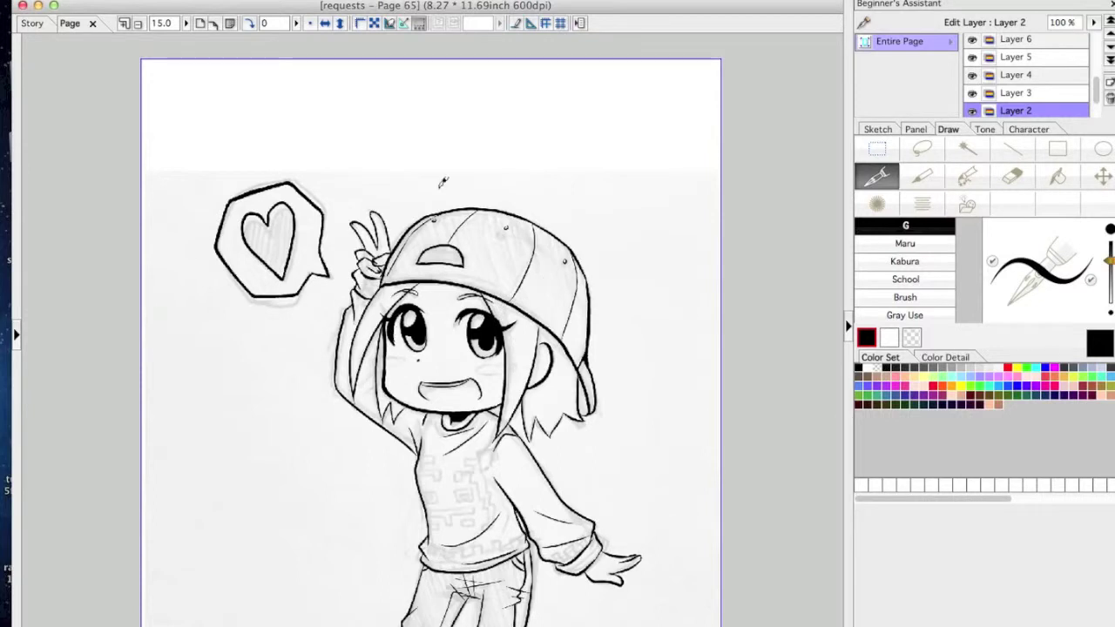
pyautogui.hotkey('ctrl', '+')
# Step: Toggle between black and transparent colours while zooming out and back in on the face
pyautogui.press('c')
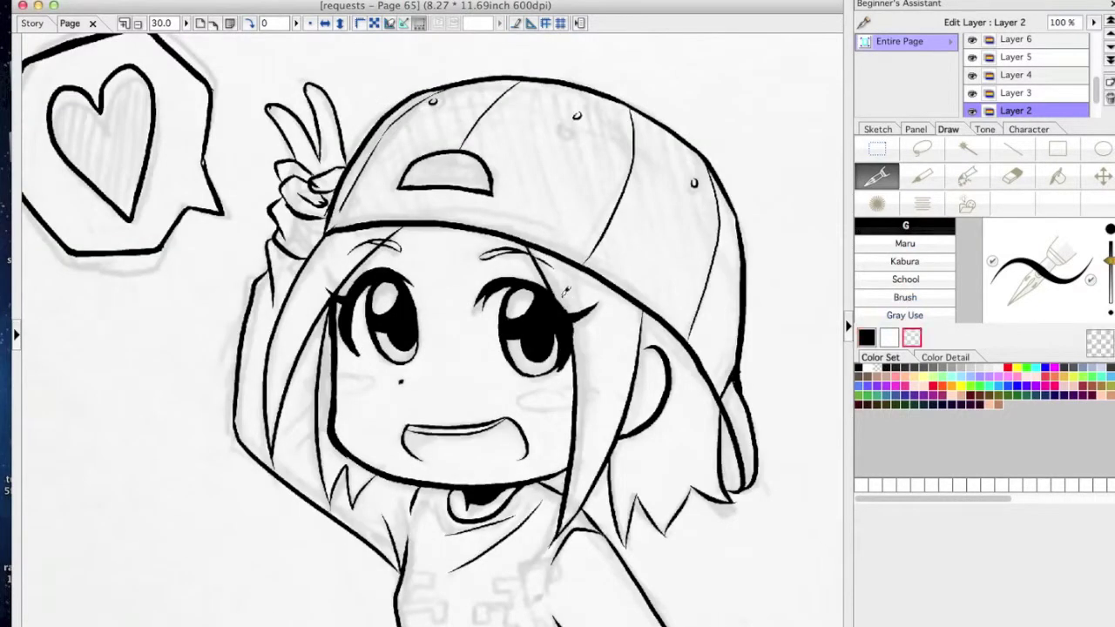
pyautogui.click(866, 340)
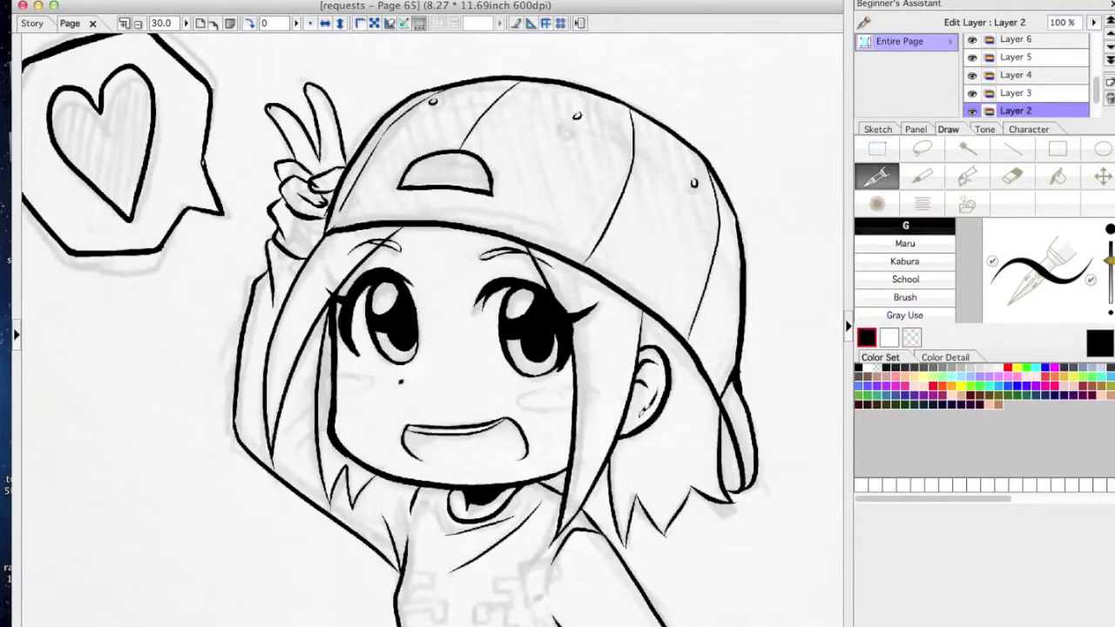
pyautogui.hotkey('ctrl', '-')
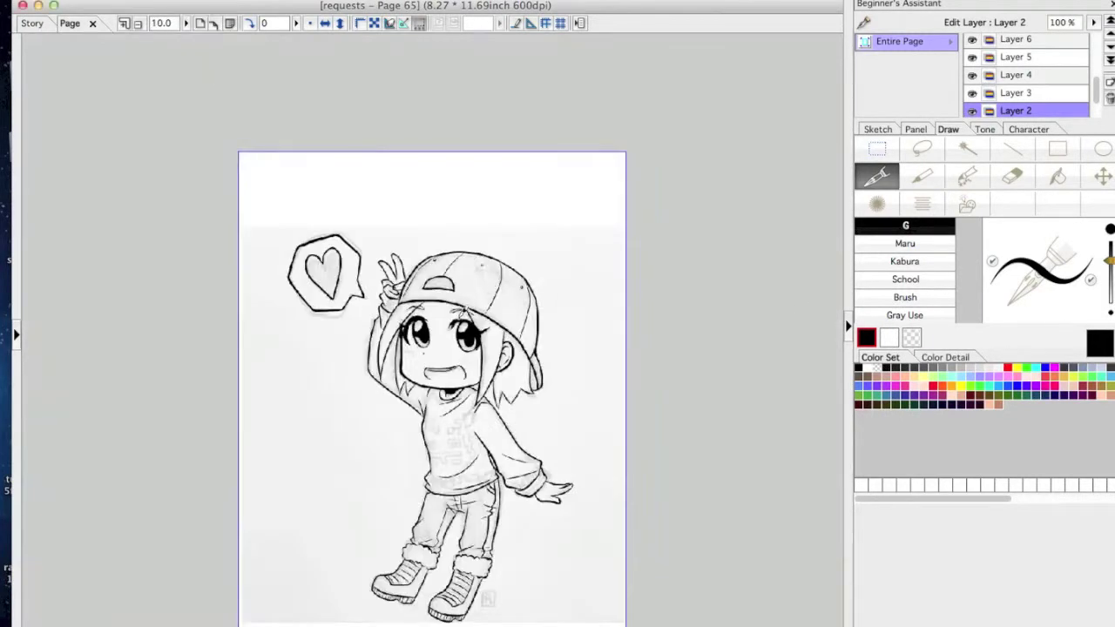
pyautogui.press('c')
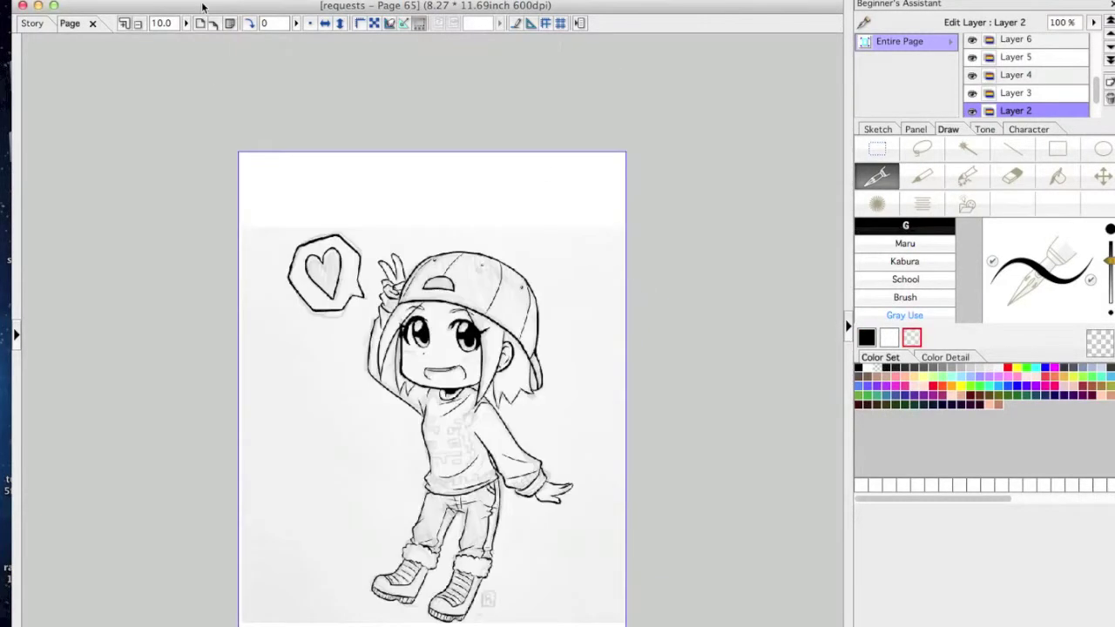
pyautogui.hotkey('ctrl', '+')
pyautogui.press('c')
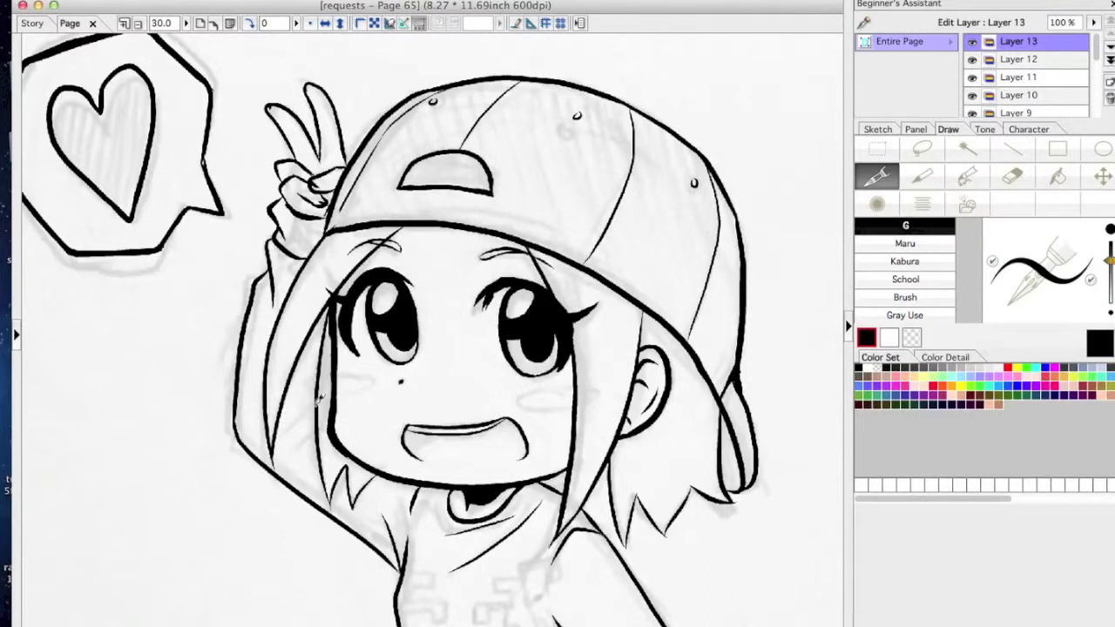
# Step: Cycle the active layer through Layers 6, 4, 6 and 2, toggling the drawing colour
pyautogui.keyDown('ctrl'); pyautogui.keyDown('shift'); pyautogui.click(334, 349); pyautogui.keyUp('shift'); pyautogui.keyUp('ctrl')
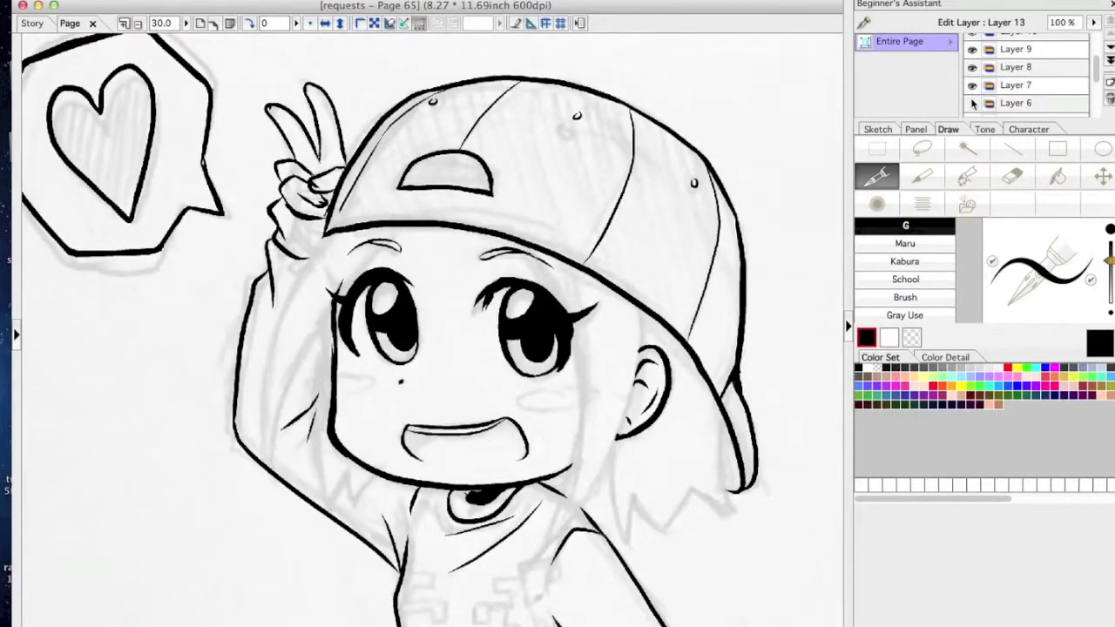
pyautogui.press('c')
pyautogui.scroll(-2, 1019, 78)
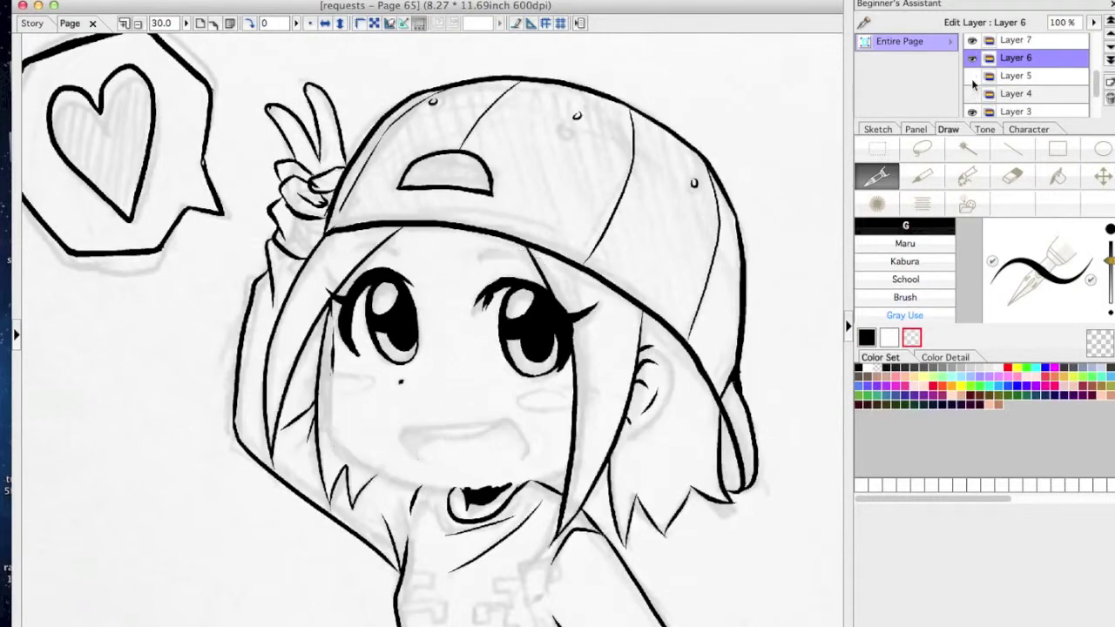
pyautogui.keyDown('ctrl'); pyautogui.keyDown('shift'); pyautogui.click(336, 340); pyautogui.keyUp('shift'); pyautogui.keyUp('ctrl')
pyautogui.press('c')
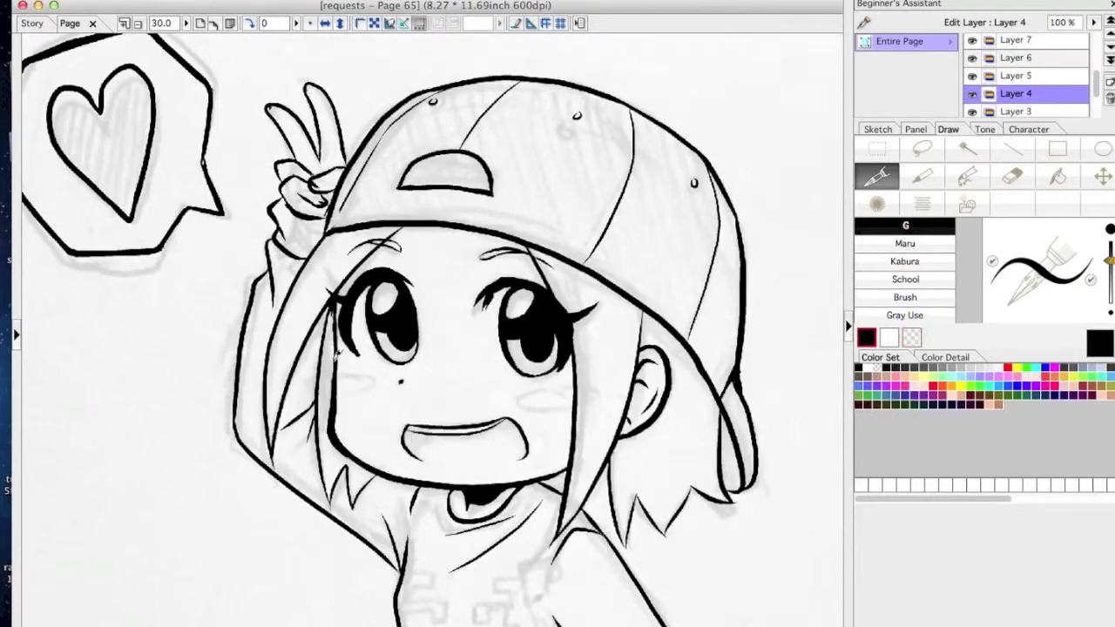
pyautogui.scroll(-3, 453, 331)
pyautogui.scroll(4, 453, 331)
pyautogui.click(912, 338)
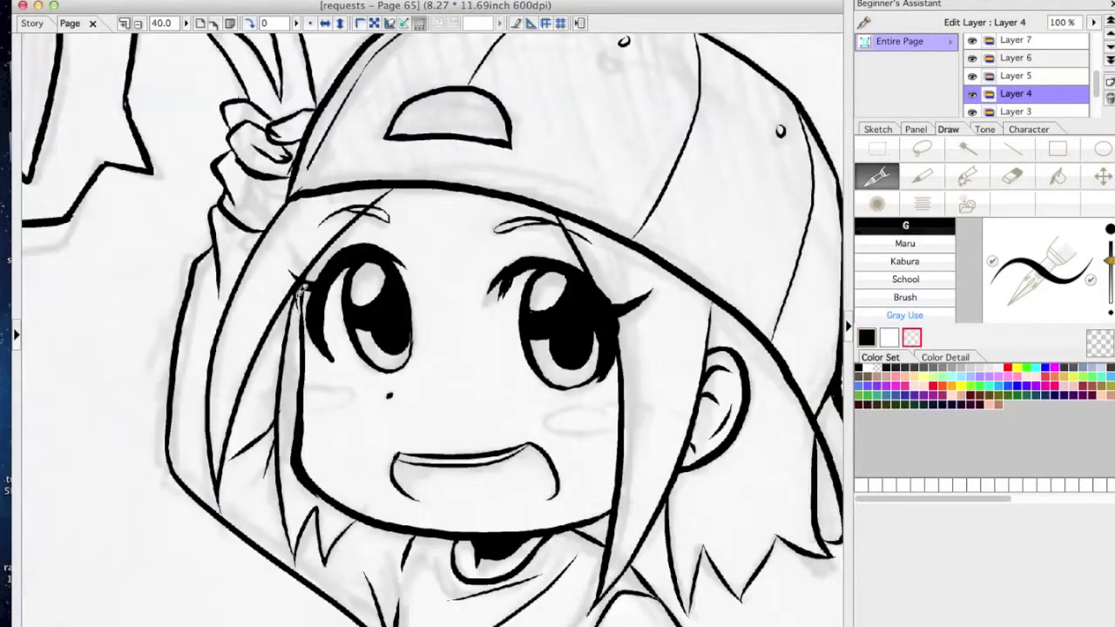
pyautogui.click(1016, 59)
pyautogui.press('c')
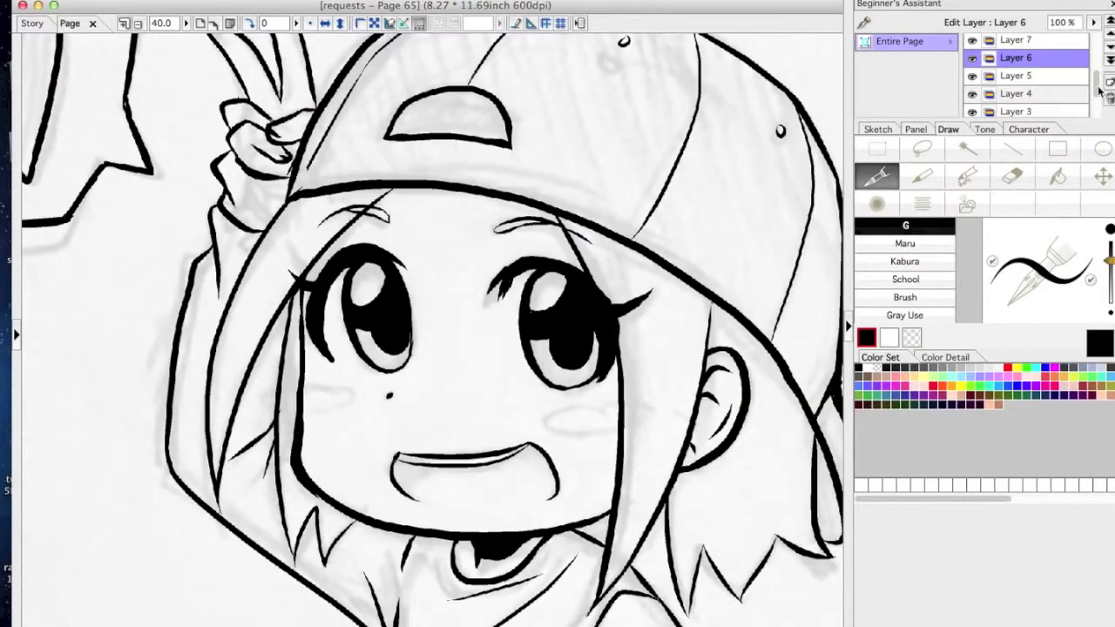
pyautogui.scroll(-2, 1099, 90)
pyautogui.click(1015, 89)
# Step: On Layer 2, erase the stray ink joining the right eye's outer edge to its eyelash
pyautogui.press('c')
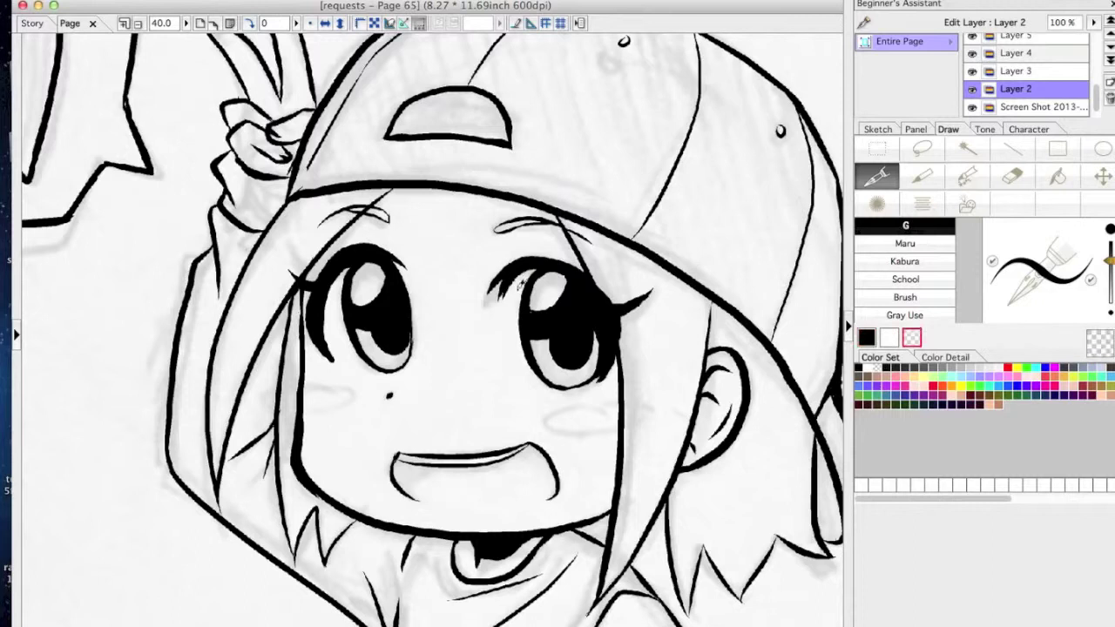
pyautogui.moveTo(641, 303); pyautogui.dragTo(613, 347)
pyautogui.moveTo(641, 286); pyautogui.dragTo(616, 322)
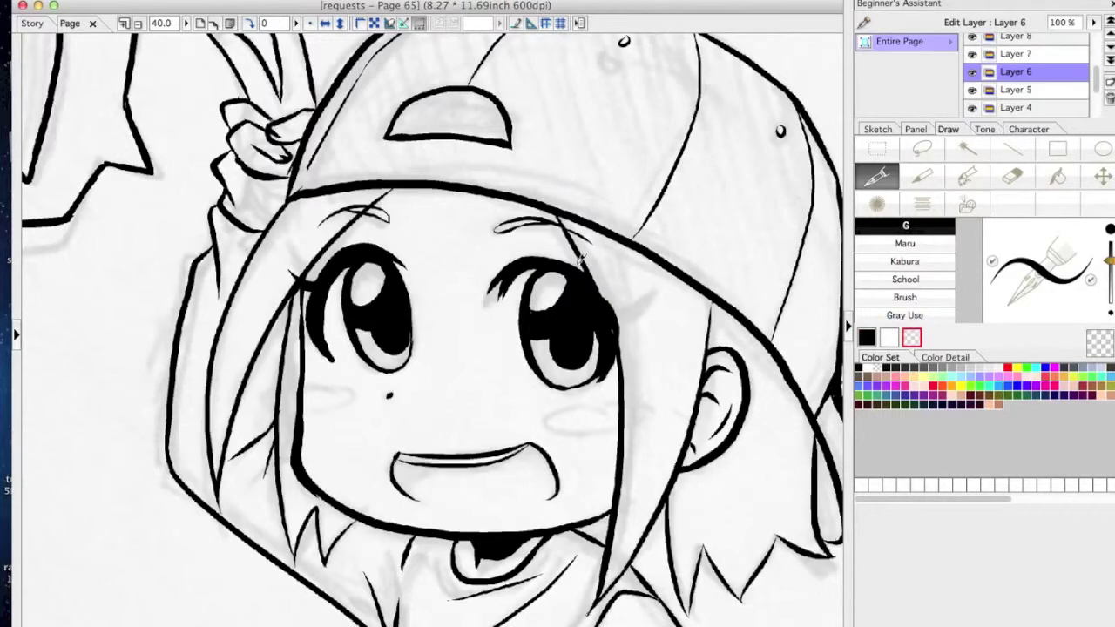
pyautogui.press('c')
pyautogui.keyDown('ctrl'); pyautogui.keyDown('shift'); pyautogui.click(592, 274); pyautogui.keyUp('shift'); pyautogui.keyUp('ctrl')
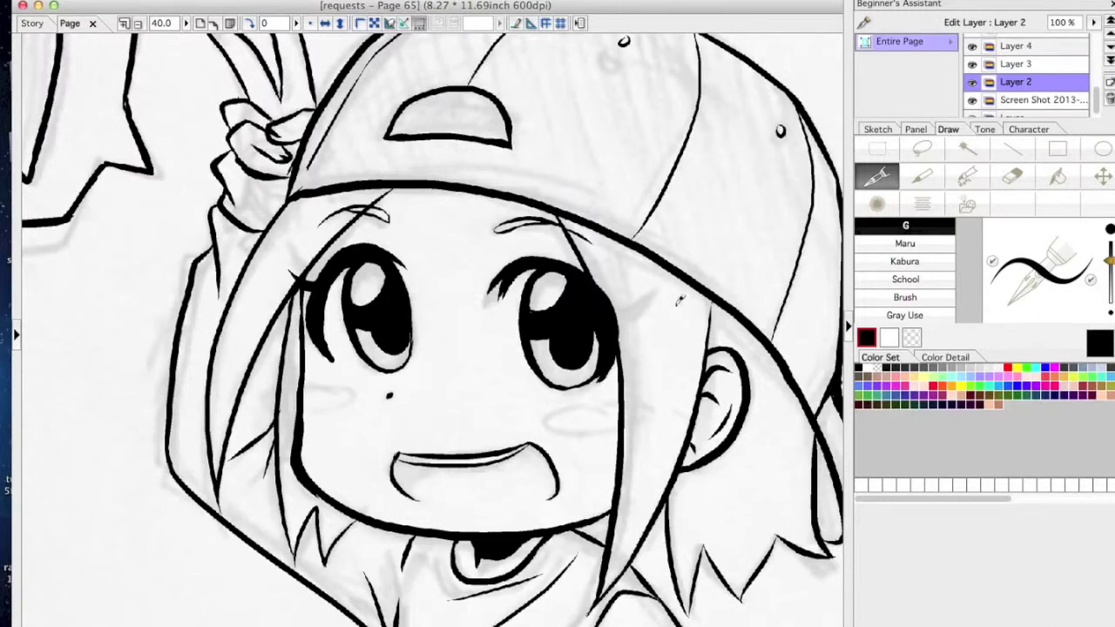
# Step: Ink an eyelash at the right eye's corner, then oval blush marks on both cheeks on Layer 14
pyautogui.moveTo(612, 304); pyautogui.dragTo(647, 290)
pyautogui.keyDown('ctrl'); pyautogui.keyDown('shift'); pyautogui.click(625, 196); pyautogui.keyUp('shift'); pyautogui.keyUp('ctrl')
pyautogui.moveTo(615, 401)
pyautogui.mouseDown()
pyautogui.moveTo(650, 416)
pyautogui.moveTo(610, 432)
pyautogui.mouseUp()
pyautogui.moveTo(349, 392); pyautogui.dragTo(279, 392)
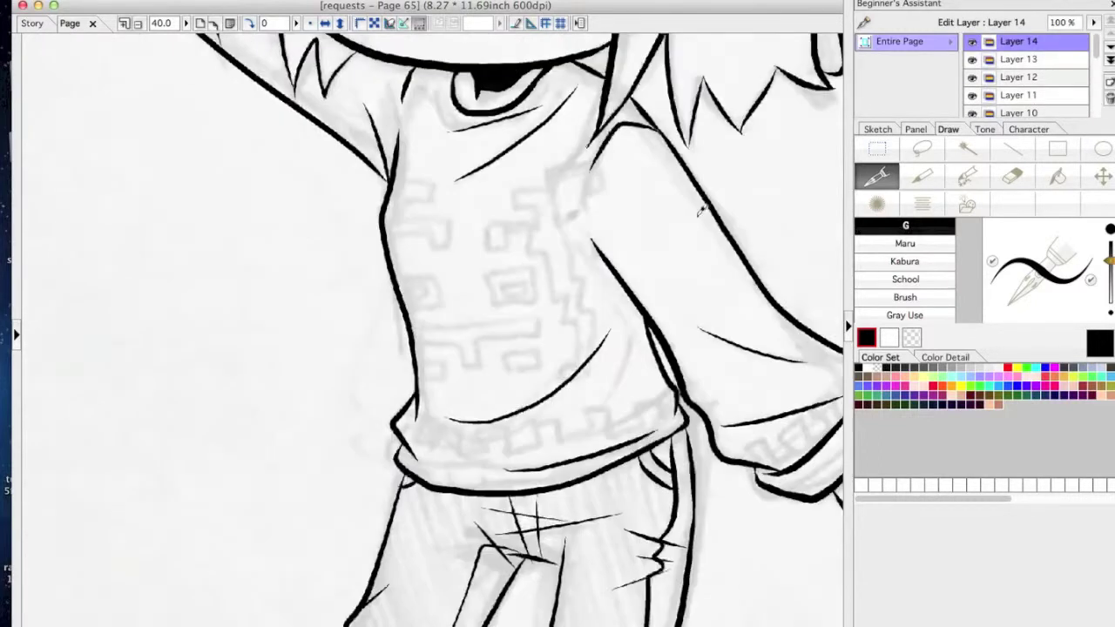
# Step: On new Layer 15 with a thin Marker, draw the L-shaped chest pattern stroke
pyautogui.hotkey('ctrl', 'shift', 'n')
pyautogui.click(922, 175)
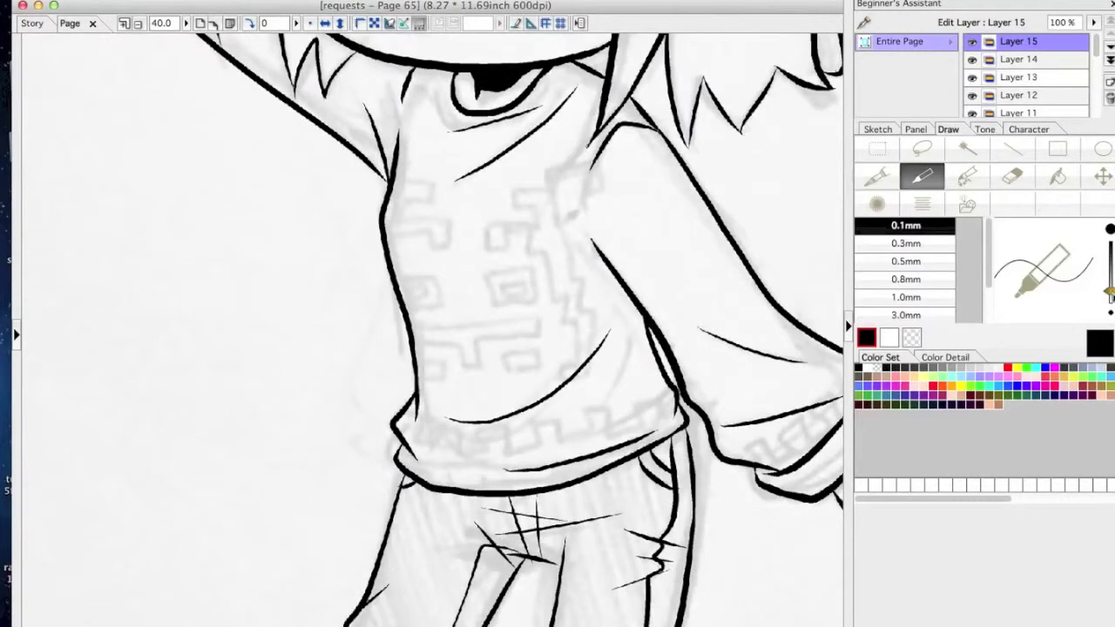
pyautogui.moveTo(508, 243); pyautogui.dragTo(541, 296)
pyautogui.hotkey('ctrl', 'z')
pyautogui.moveTo(488, 224)
pyautogui.mouseDown()
pyautogui.moveTo(512, 250)
pyautogui.moveTo(533, 229)
pyautogui.mouseUp()
# Step: Draw the tall stepped block, bracket piece, small rounded box and lower lines of the chest pattern
pyautogui.click(911, 337)
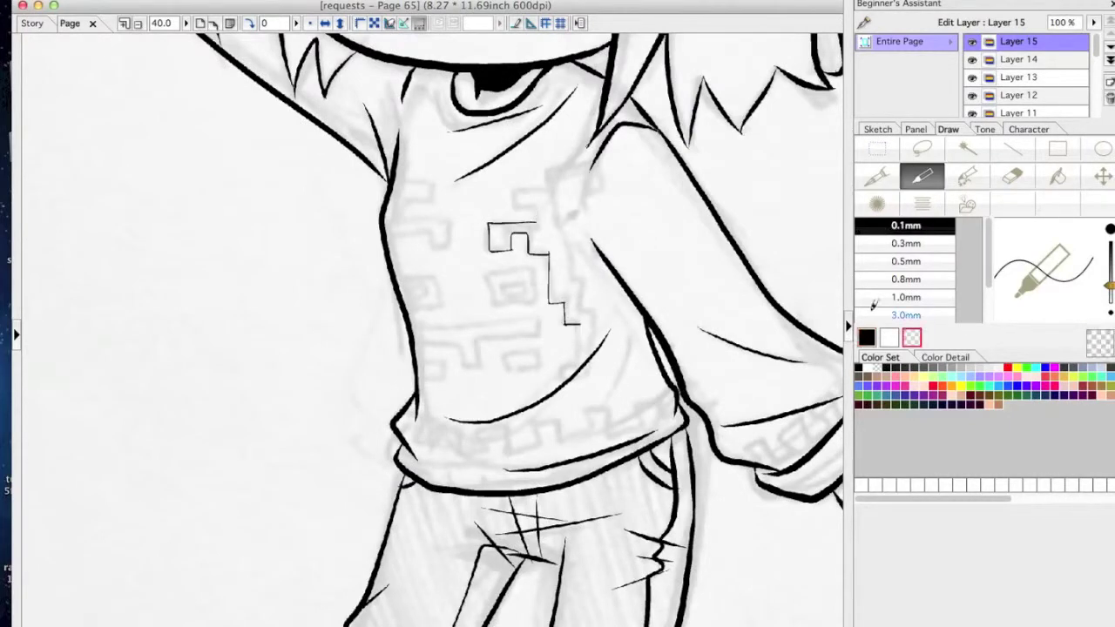
pyautogui.press('c')
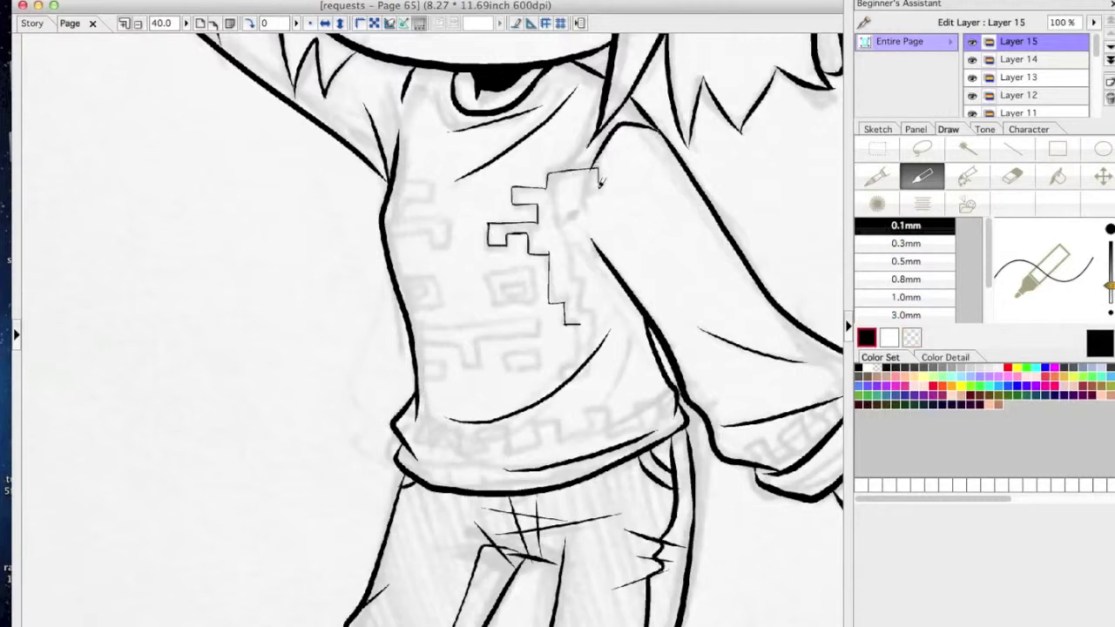
pyautogui.hotkey('ctrl', 'z')
pyautogui.moveTo(606, 184)
pyautogui.mouseDown()
pyautogui.moveTo(572, 274)
pyautogui.moveTo(592, 376)
pyautogui.moveTo(558, 365)
pyautogui.mouseUp()
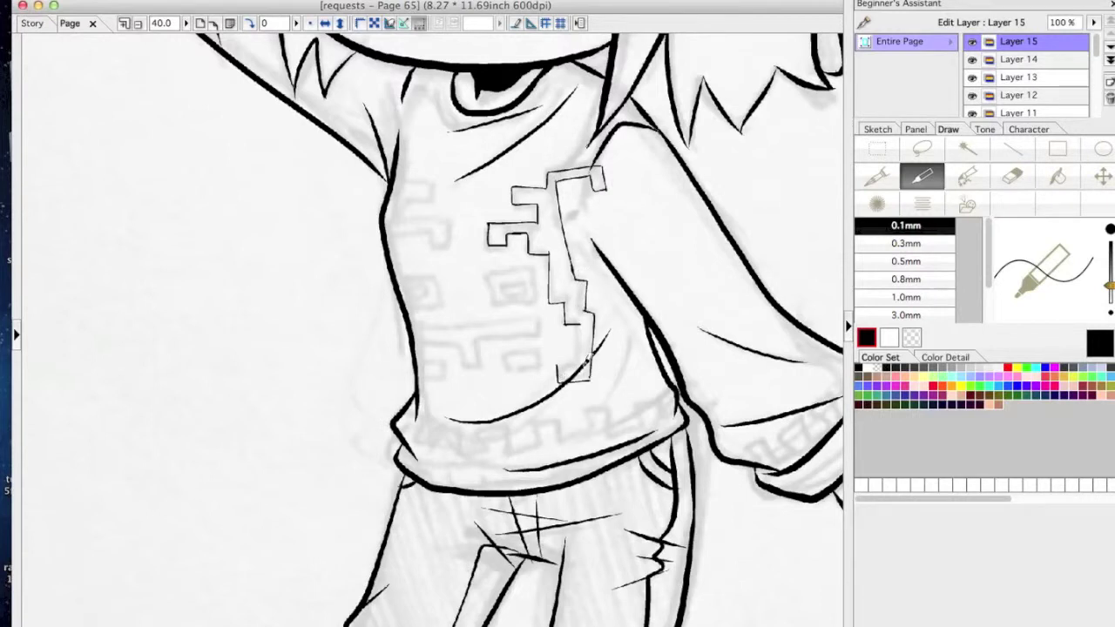
pyautogui.moveTo(406, 182)
pyautogui.mouseDown()
pyautogui.moveTo(422, 201)
pyautogui.moveTo(406, 211)
pyautogui.moveTo(442, 217)
pyautogui.mouseUp()
pyautogui.hotkey('ctrl', 'z')
pyautogui.hotkey('ctrl', 'z')
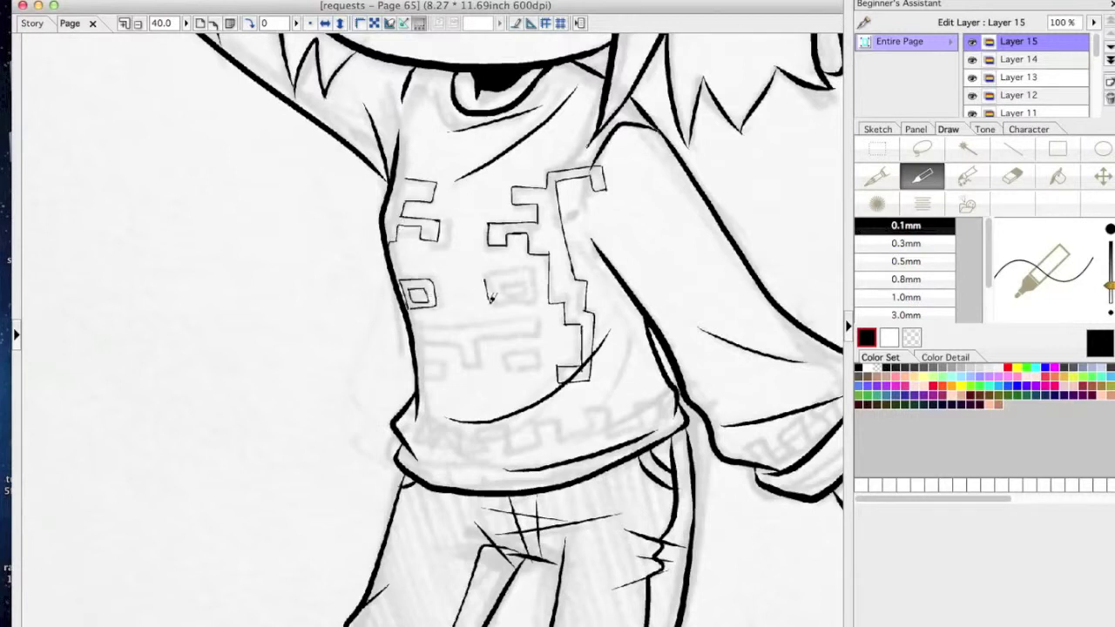
pyautogui.moveTo(491, 298); pyautogui.dragTo(488, 296)
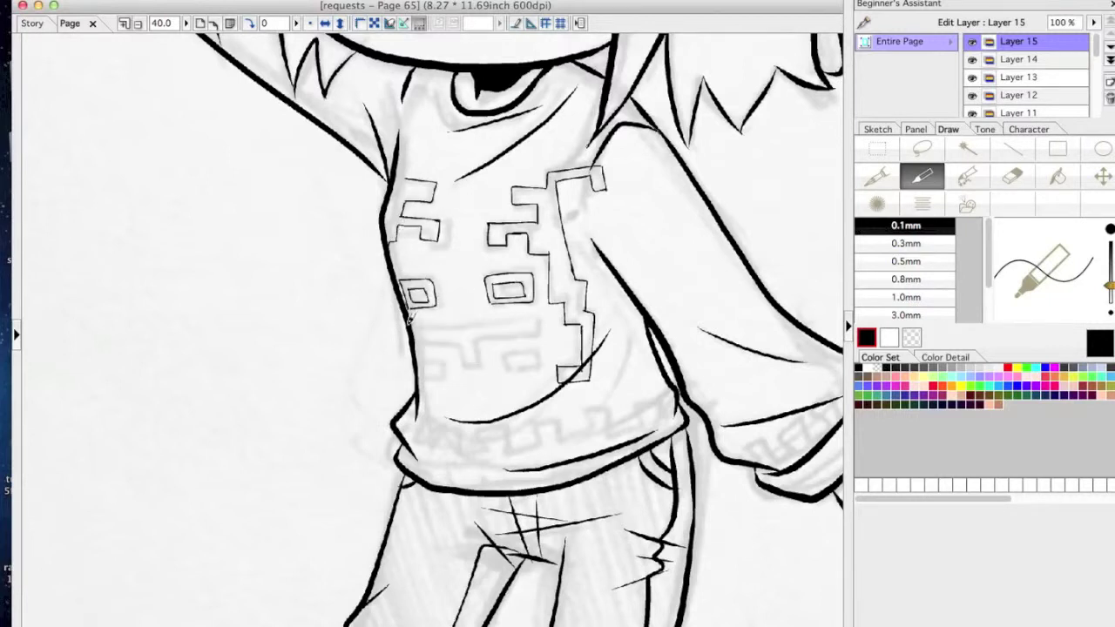
pyautogui.moveTo(409, 321); pyautogui.dragTo(534, 334)
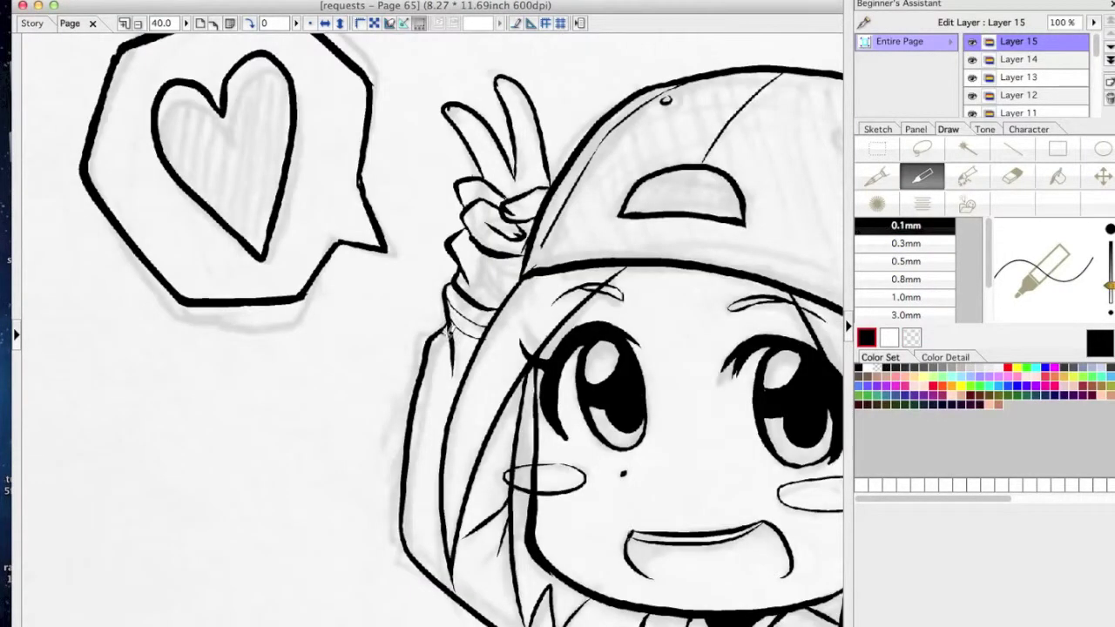
# Step: Ink part of the collar outline and the sleeve cuff's zigzag pattern
pyautogui.moveTo(450, 331); pyautogui.dragTo(471, 357)
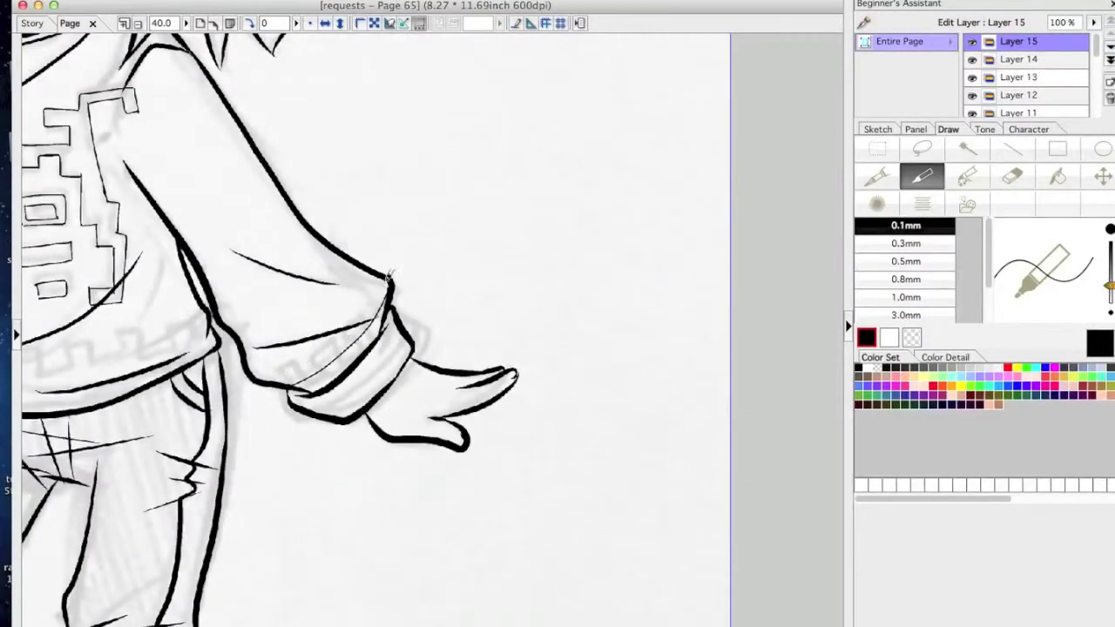
pyautogui.moveTo(389, 275)
pyautogui.mouseDown()
pyautogui.moveTo(277, 365)
pyautogui.moveTo(356, 277)
pyautogui.mouseUp()
pyautogui.press('c')
# Step: Ink the hem's zigzag border, a line across the sweater above it, and curved collar lines
pyautogui.press('c')
pyautogui.moveTo(300, 312); pyautogui.dragTo(534, 391)
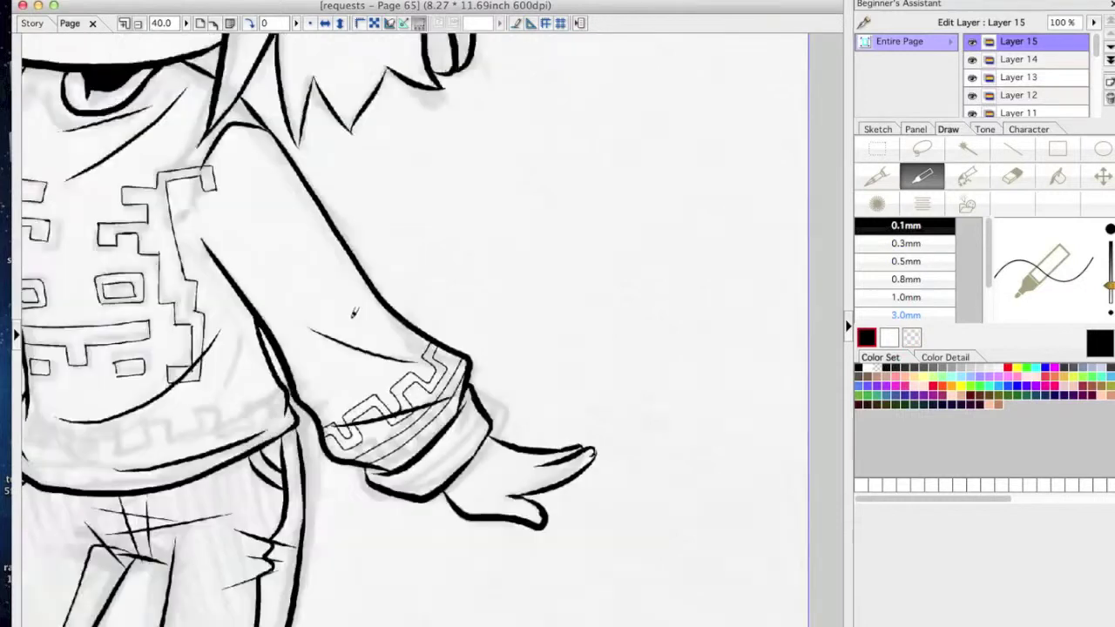
pyautogui.moveTo(173, 443)
pyautogui.mouseDown()
pyautogui.moveTo(261, 453)
pyautogui.moveTo(450, 394)
pyautogui.moveTo(261, 440)
pyautogui.moveTo(344, 441)
pyautogui.moveTo(228, 455)
pyautogui.moveTo(331, 446)
pyautogui.moveTo(424, 396)
pyautogui.moveTo(432, 377)
pyautogui.mouseUp()
pyautogui.hotkey('ctrl', 'z')
pyautogui.press('c')
pyautogui.press('c')
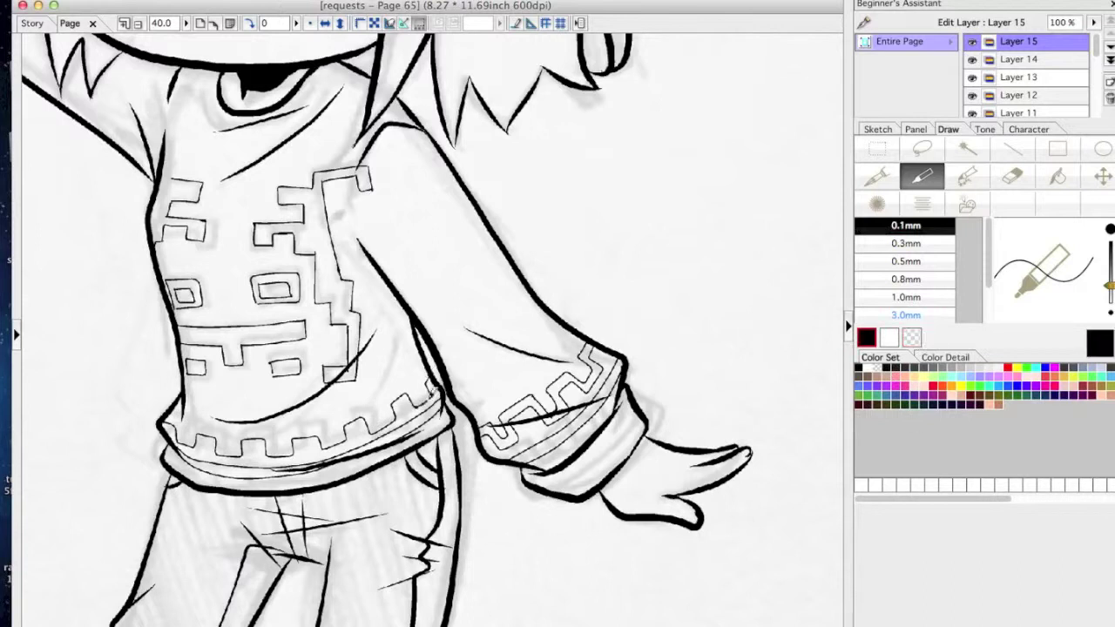
pyautogui.moveTo(275, 427); pyautogui.dragTo(433, 375)
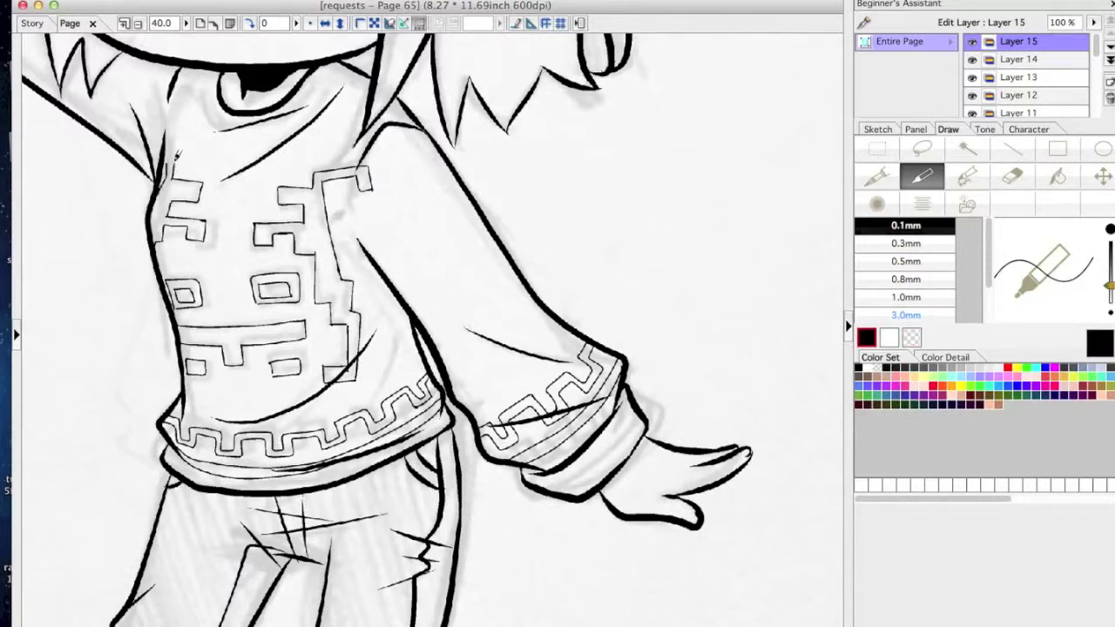
pyautogui.press('c')
pyautogui.press('c')
pyautogui.press('c')
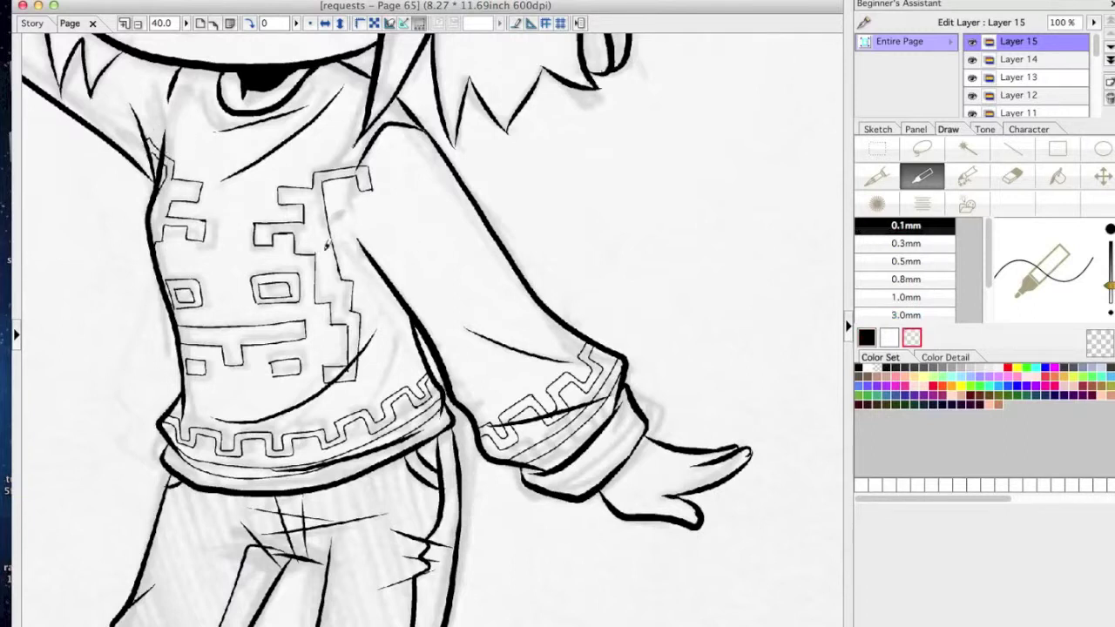
pyautogui.press('c')
pyautogui.press('c')
pyautogui.press('c')
pyautogui.moveTo(209, 63); pyautogui.dragTo(340, 68)
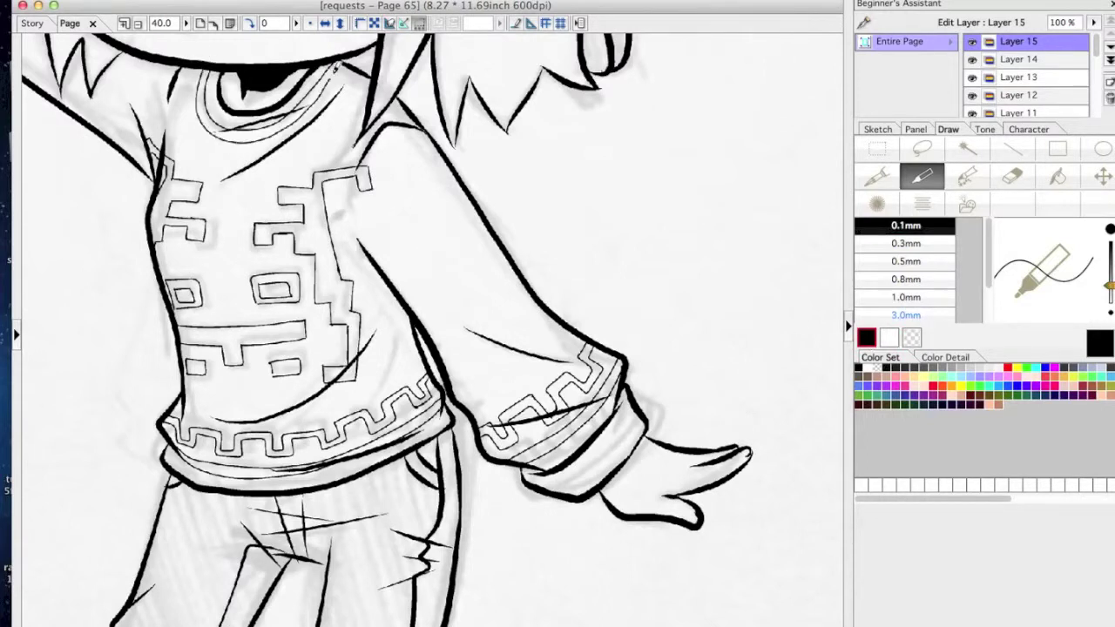
pyautogui.press('c')
pyautogui.press('c')
pyautogui.press('c')
# Step: Scroll back to the face, zoom out and switch to the G pen
pyautogui.scroll(5, 601, 161)
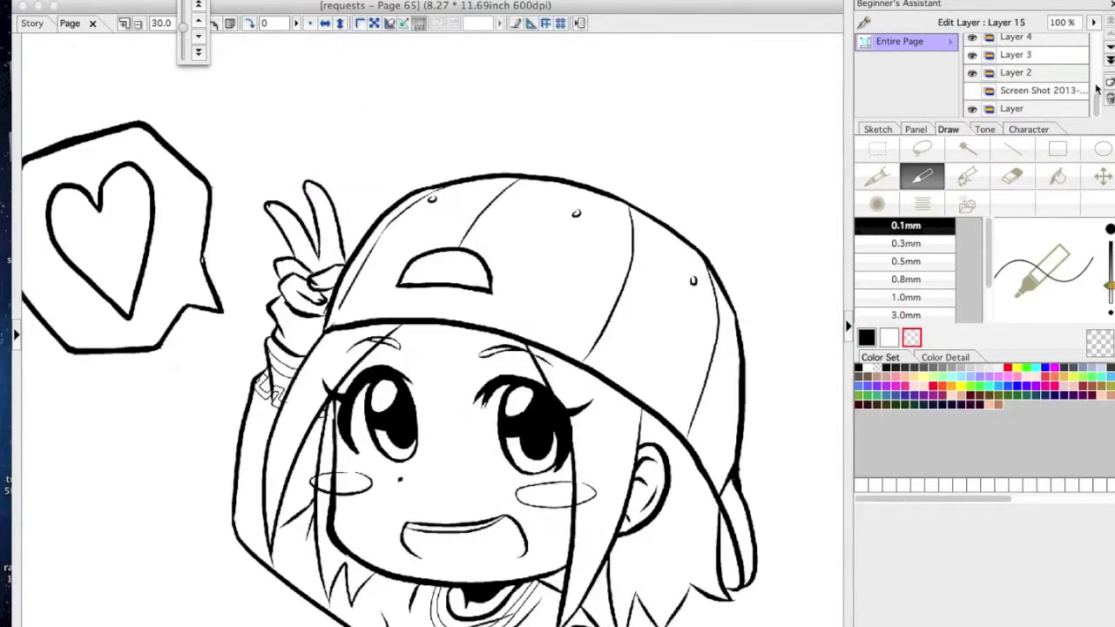
pyautogui.hscroll(-3, 207, 257)
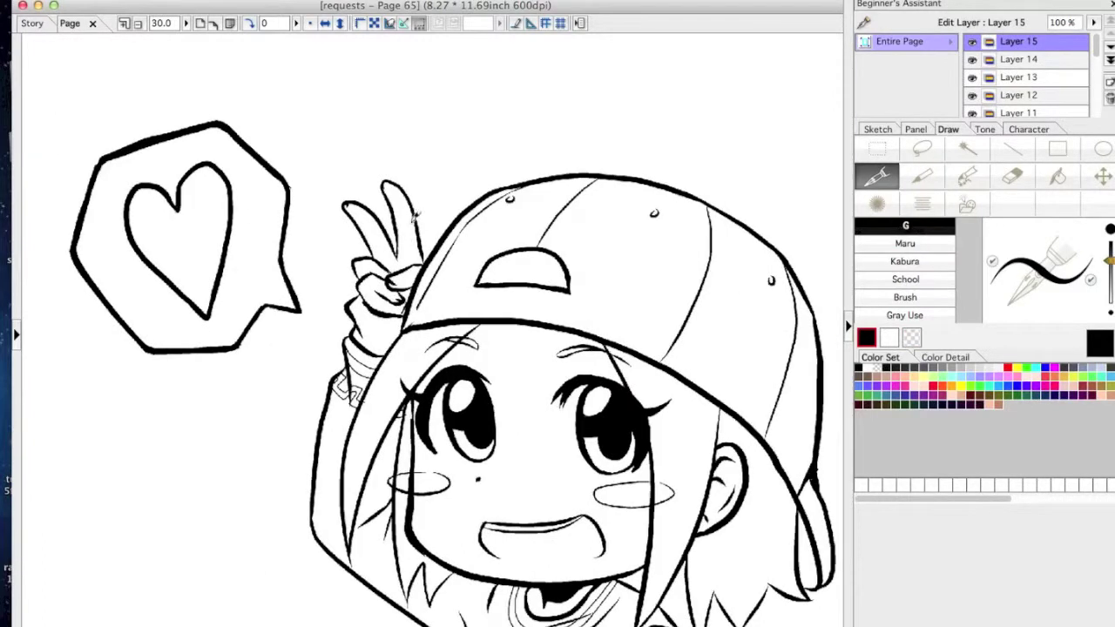
pyautogui.hotkey('ctrl', '-')
pyautogui.press('p')
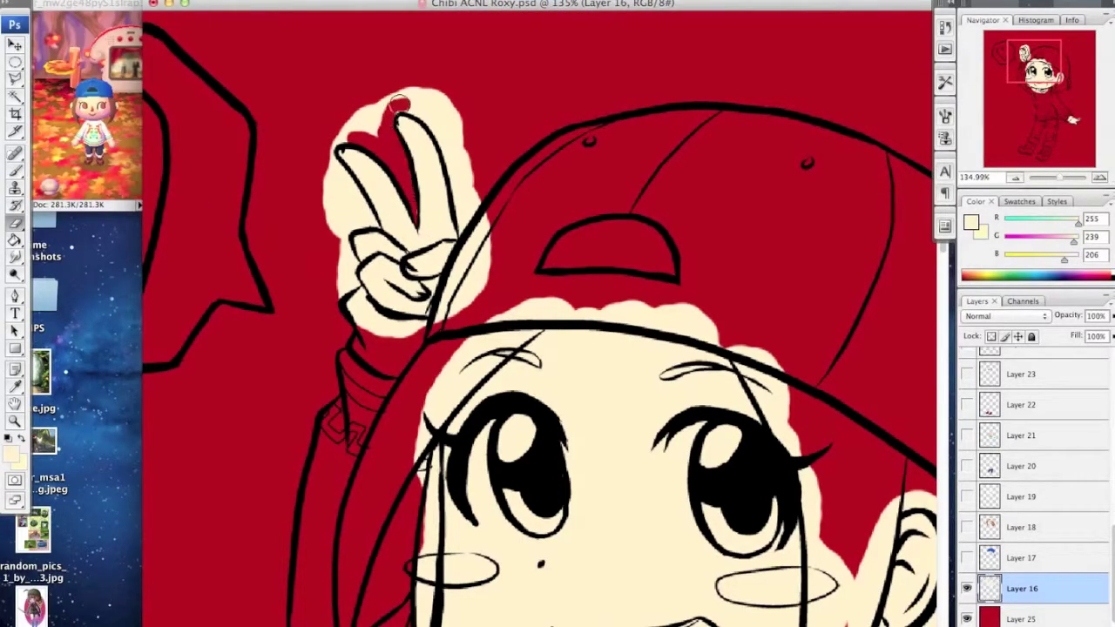
# Step: Cover cream overflow by the peace-sign hand and erase blue overflow along the cap's top edge
pyautogui.moveTo(370, 122); pyautogui.dragTo(335, 251)
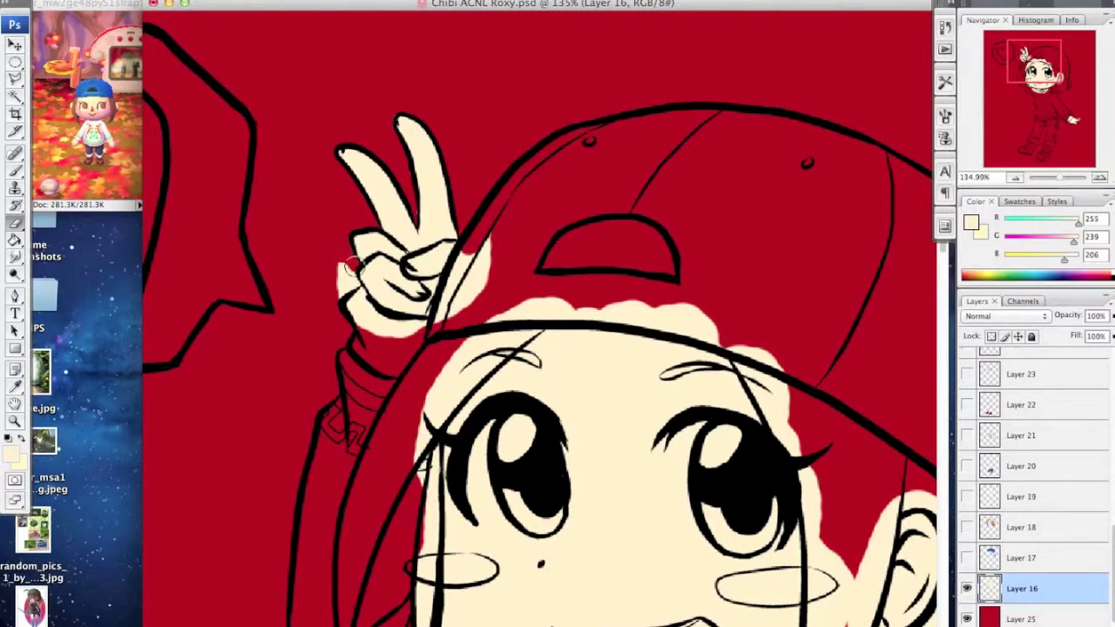
pyautogui.moveTo(607, 105)
pyautogui.mouseDown()
pyautogui.moveTo(854, 119)
pyautogui.moveTo(473, 184)
pyautogui.moveTo(429, 338)
pyautogui.moveTo(585, 331)
pyautogui.moveTo(859, 436)
pyautogui.moveTo(554, 386)
pyautogui.mouseUp()
pyautogui.moveTo(735, 206); pyautogui.dragTo(640, 453)
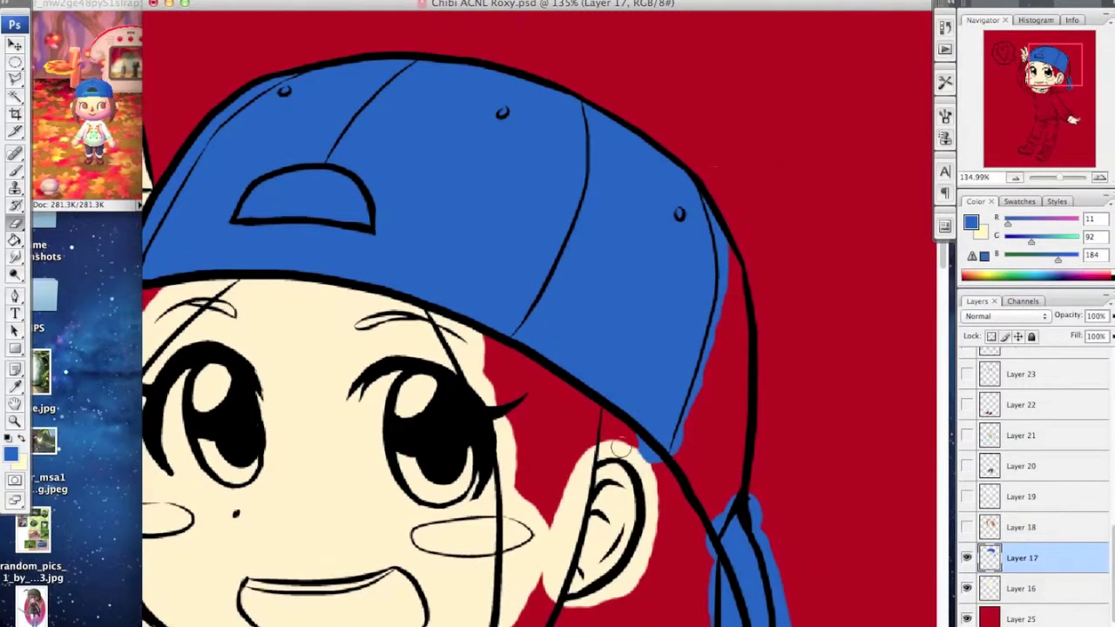
pyautogui.scroll(-5, 806, 351)
pyautogui.moveTo(791, 378)
pyautogui.mouseDown()
pyautogui.moveTo(715, 426)
pyautogui.moveTo(785, 375)
pyautogui.mouseUp()
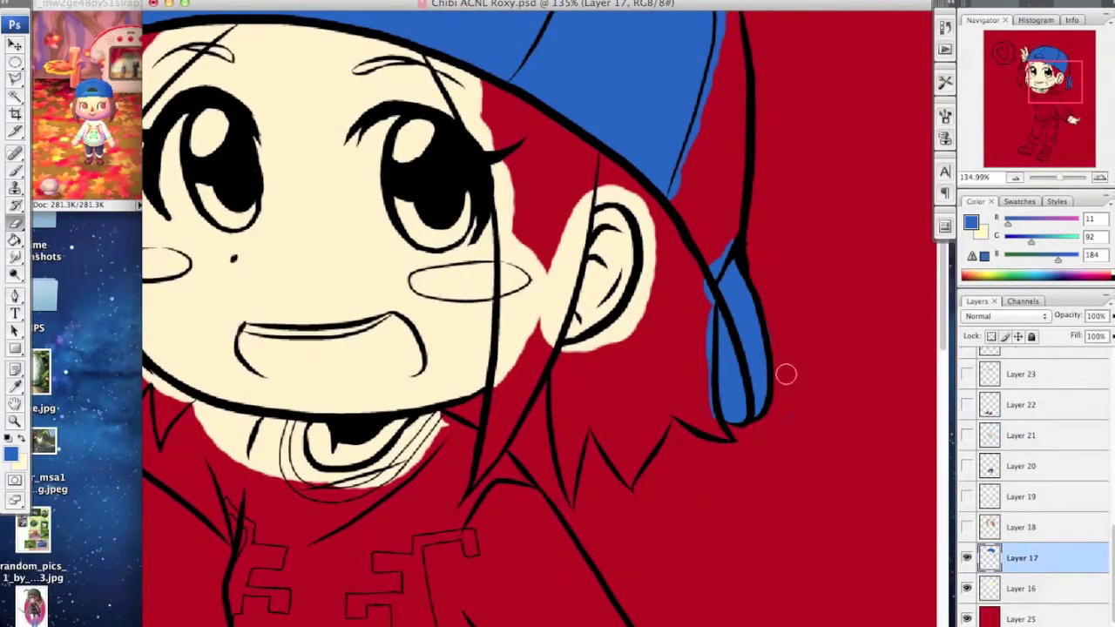
# Step: On a new layer, paint a white band along the cap's right side
pyautogui.click(1080, 621)
pyautogui.press('b')
pyautogui.press('x')
pyautogui.moveTo(674, 194)
pyautogui.mouseDown()
pyautogui.moveTo(723, 139)
pyautogui.moveTo(692, 214)
pyautogui.moveTo(727, 105)
pyautogui.mouseUp()
pyautogui.scroll(5, 693, 214)
pyautogui.moveTo(629, 391)
pyautogui.mouseDown()
pyautogui.moveTo(642, 259)
pyautogui.moveTo(617, 190)
pyautogui.mouseUp()
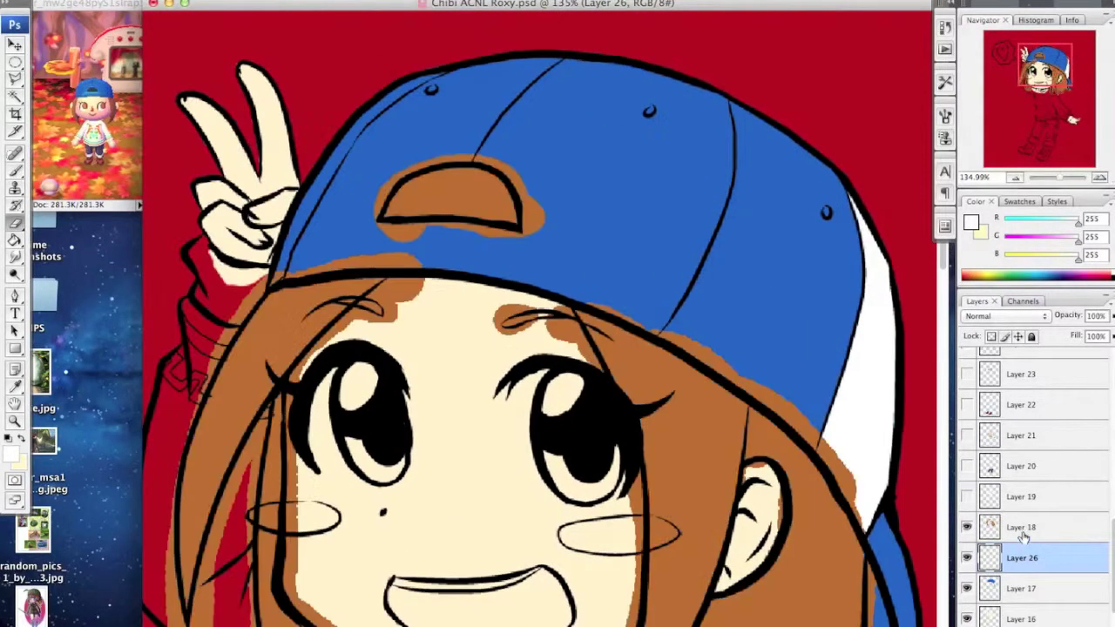
# Step: Erase brown hair spill around the cap opening, brim and both eyebrows
pyautogui.moveTo(389, 234)
pyautogui.mouseDown()
pyautogui.moveTo(523, 228)
pyautogui.moveTo(522, 169)
pyautogui.moveTo(536, 228)
pyautogui.mouseUp()
pyautogui.moveTo(261, 261); pyautogui.dragTo(443, 264)
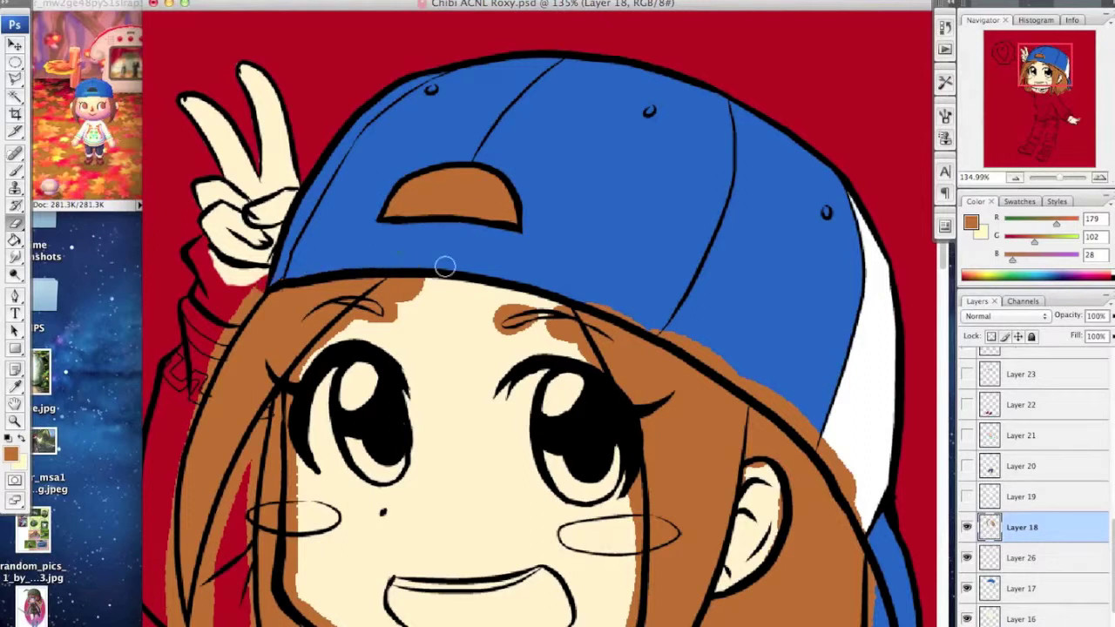
pyautogui.moveTo(574, 292)
pyautogui.mouseDown()
pyautogui.moveTo(622, 311)
pyautogui.moveTo(871, 532)
pyautogui.mouseUp()
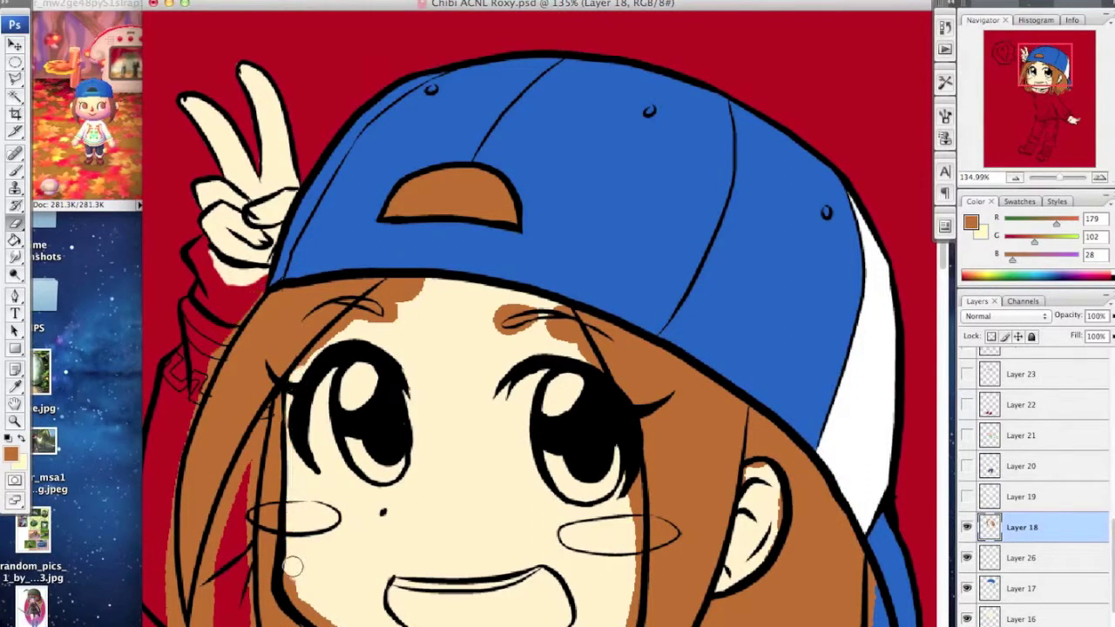
pyautogui.moveTo(348, 323); pyautogui.dragTo(396, 296)
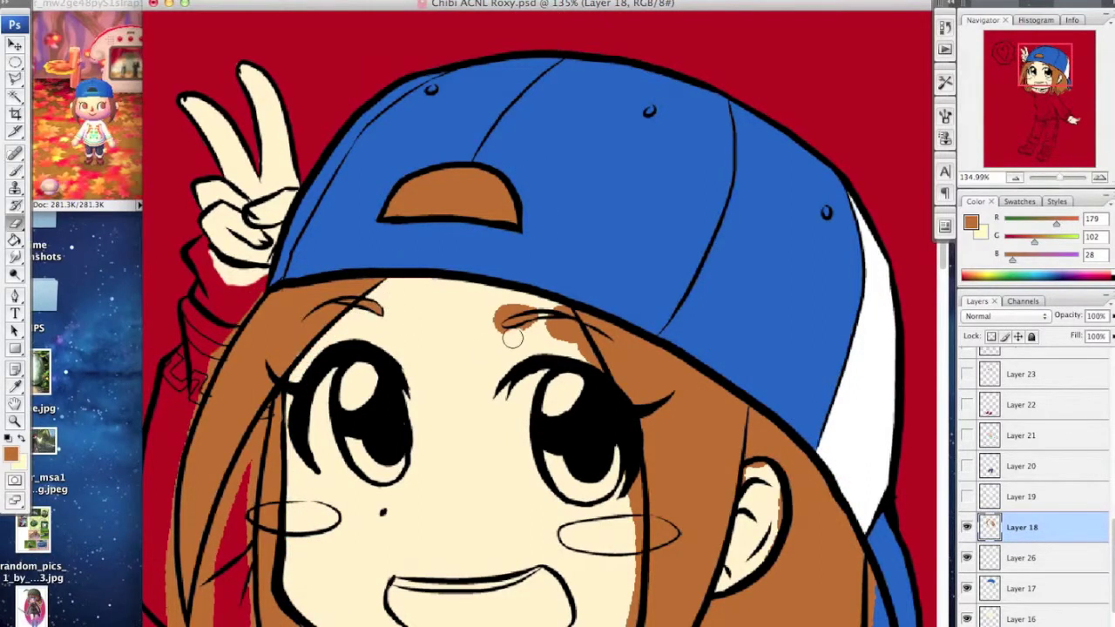
pyautogui.moveTo(505, 331)
pyautogui.mouseDown()
pyautogui.moveTo(593, 377)
pyautogui.moveTo(497, 322)
pyautogui.moveTo(571, 318)
pyautogui.moveTo(627, 464)
pyautogui.mouseUp()
# Step: Paint the left hair strands below the cap brown
pyautogui.moveTo(228, 485); pyautogui.dragTo(320, 311)
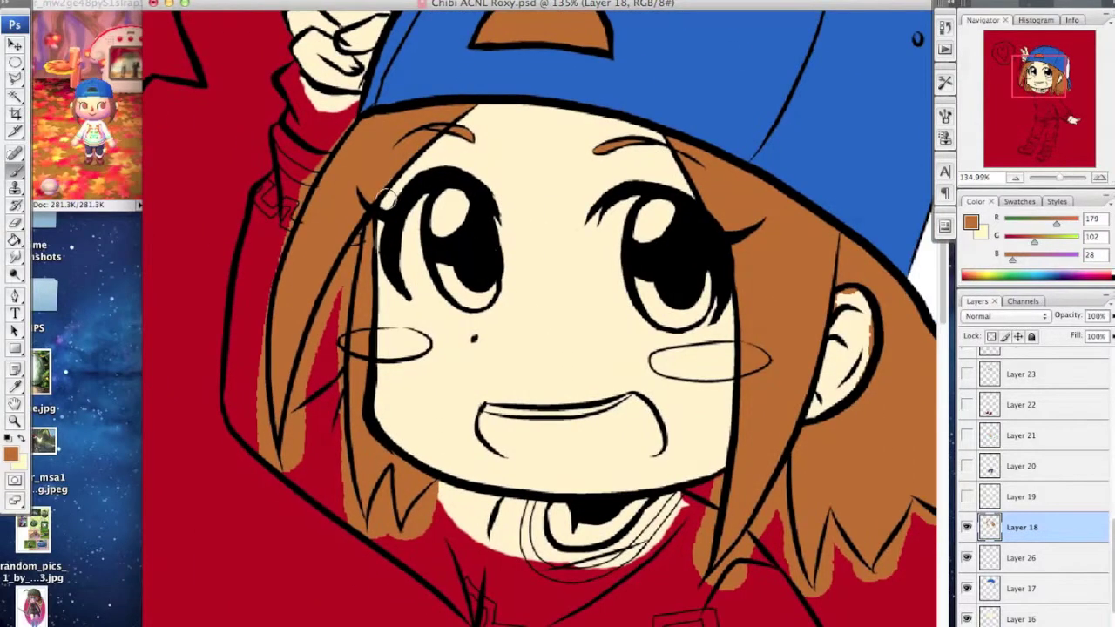
pyautogui.moveTo(334, 131); pyautogui.dragTo(266, 461)
pyautogui.moveTo(353, 240)
pyautogui.mouseDown()
pyautogui.moveTo(344, 331)
pyautogui.moveTo(287, 470)
pyautogui.mouseUp()
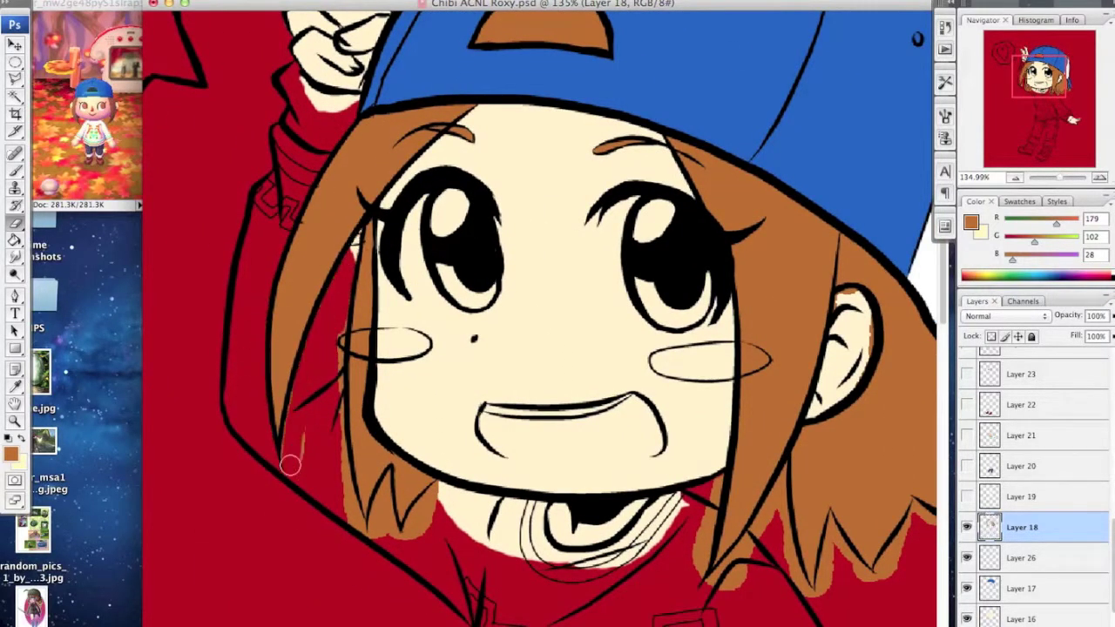
pyautogui.moveTo(292, 392); pyautogui.dragTo(384, 523)
# Step: Erase brown spill below the hair tips and near the ear
pyautogui.moveTo(383, 475)
pyautogui.mouseDown()
pyautogui.moveTo(396, 536)
pyautogui.moveTo(435, 536)
pyautogui.mouseUp()
pyautogui.moveTo(706, 509); pyautogui.dragTo(717, 583)
pyautogui.moveTo(758, 488)
pyautogui.mouseDown()
pyautogui.moveTo(731, 583)
pyautogui.moveTo(787, 543)
pyautogui.moveTo(908, 523)
pyautogui.mouseUp()
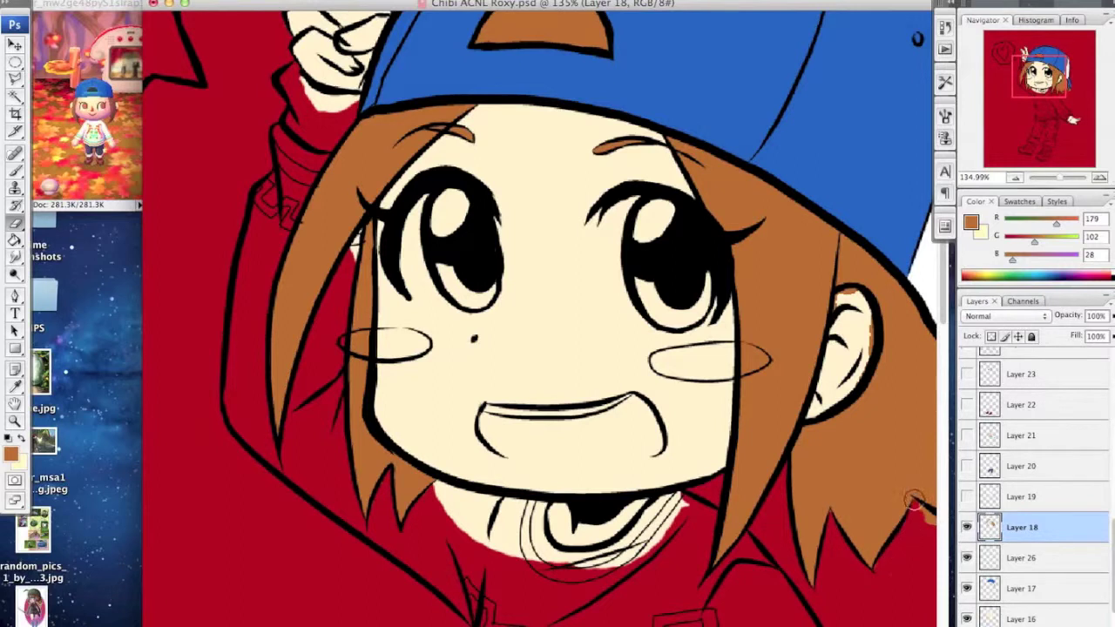
pyautogui.hscroll(10, 909, 523)
pyautogui.scroll(-3, 909, 523)
pyautogui.moveTo(616, 302)
pyautogui.mouseDown()
pyautogui.moveTo(624, 440)
pyautogui.moveTo(643, 451)
pyautogui.mouseUp()
pyautogui.moveTo(488, 216); pyautogui.dragTo(509, 292)
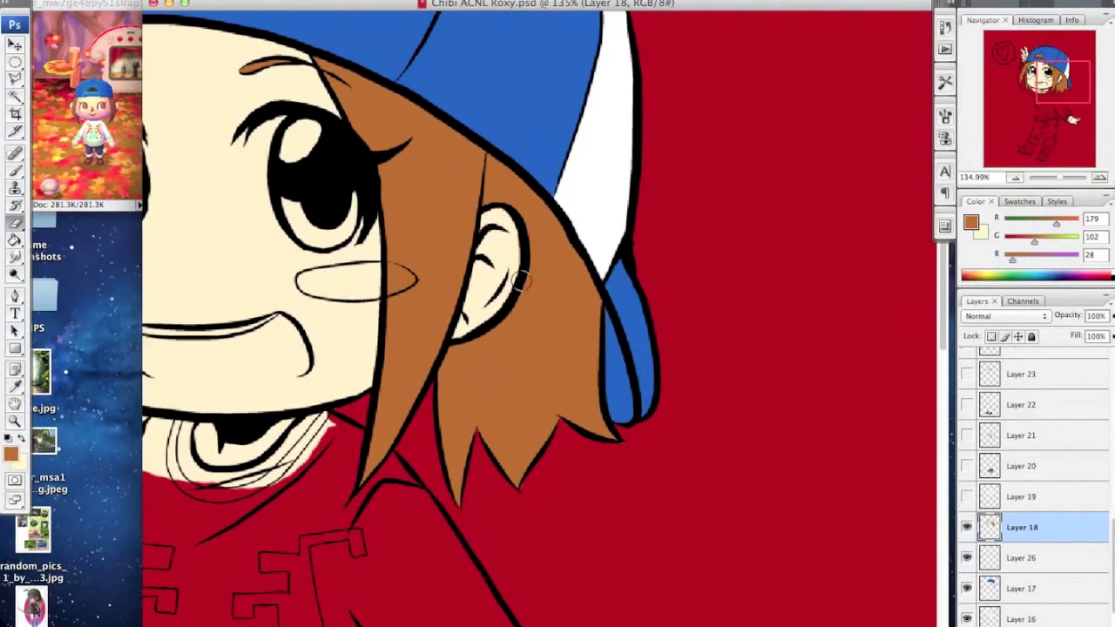
# Step: Paint the right eye white sampled from the teeth, then fill the jeans' red gaps with blue
pyautogui.keyDown('alt'); pyautogui.click(723, 396); pyautogui.keyUp('alt')
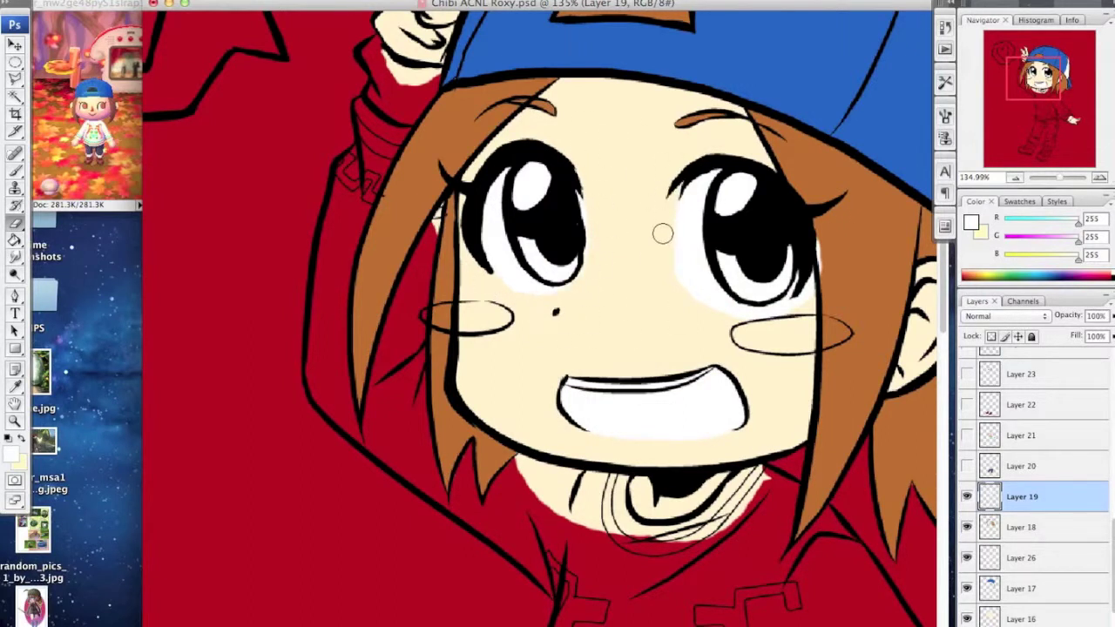
pyautogui.moveTo(827, 213); pyautogui.dragTo(801, 304)
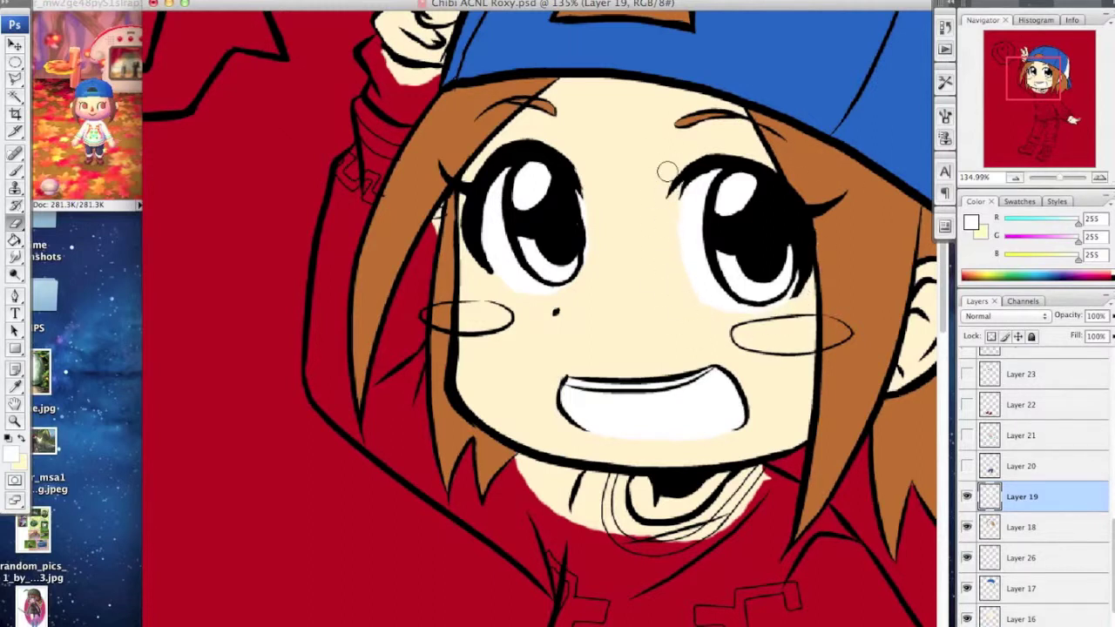
pyautogui.click(980, 470)
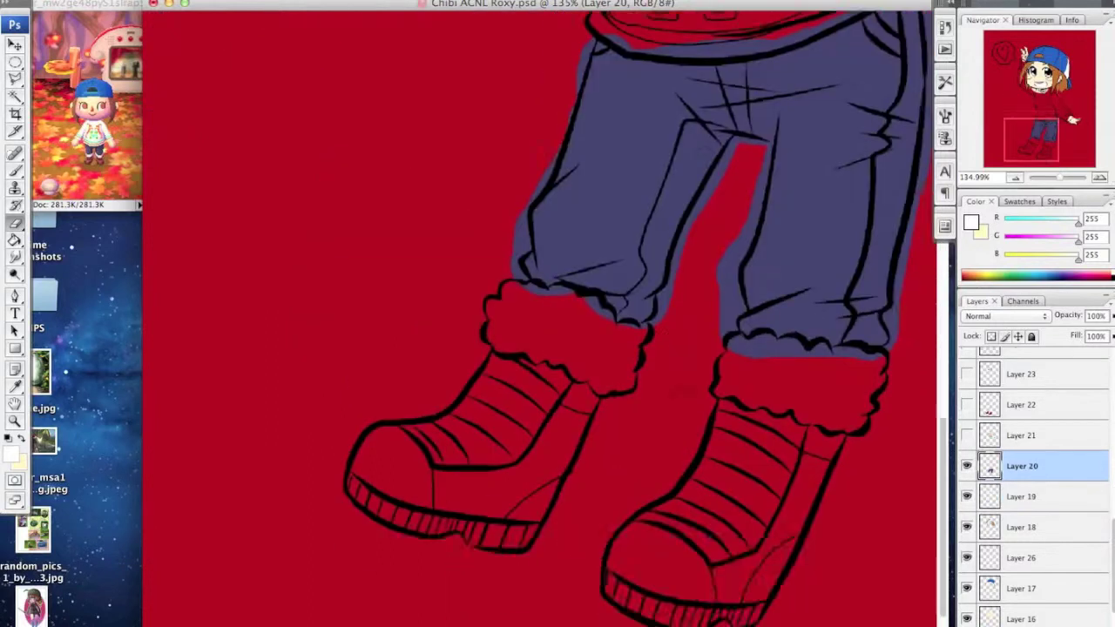
pyautogui.moveTo(685, 131)
pyautogui.mouseDown()
pyautogui.moveTo(691, 251)
pyautogui.moveTo(647, 480)
pyautogui.mouseUp()
pyautogui.moveTo(493, 272)
pyautogui.mouseDown()
pyautogui.moveTo(470, 338)
pyautogui.moveTo(462, 417)
pyautogui.mouseUp()
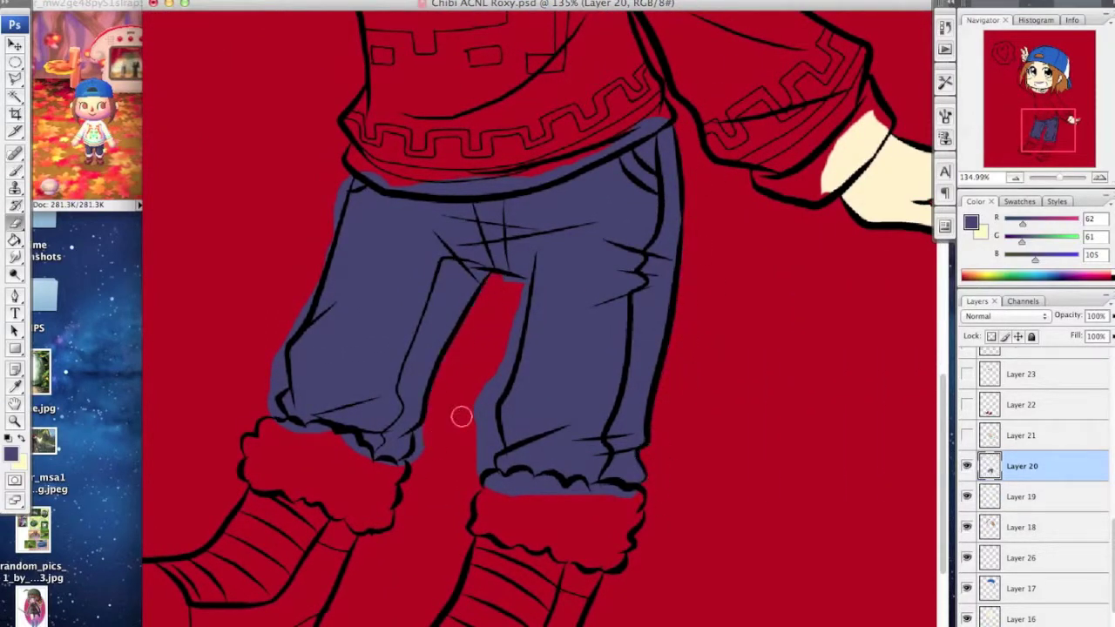
pyautogui.moveTo(499, 281)
pyautogui.mouseDown()
pyautogui.moveTo(480, 401)
pyautogui.moveTo(485, 479)
pyautogui.mouseUp()
pyautogui.moveTo(322, 228); pyautogui.dragTo(281, 420)
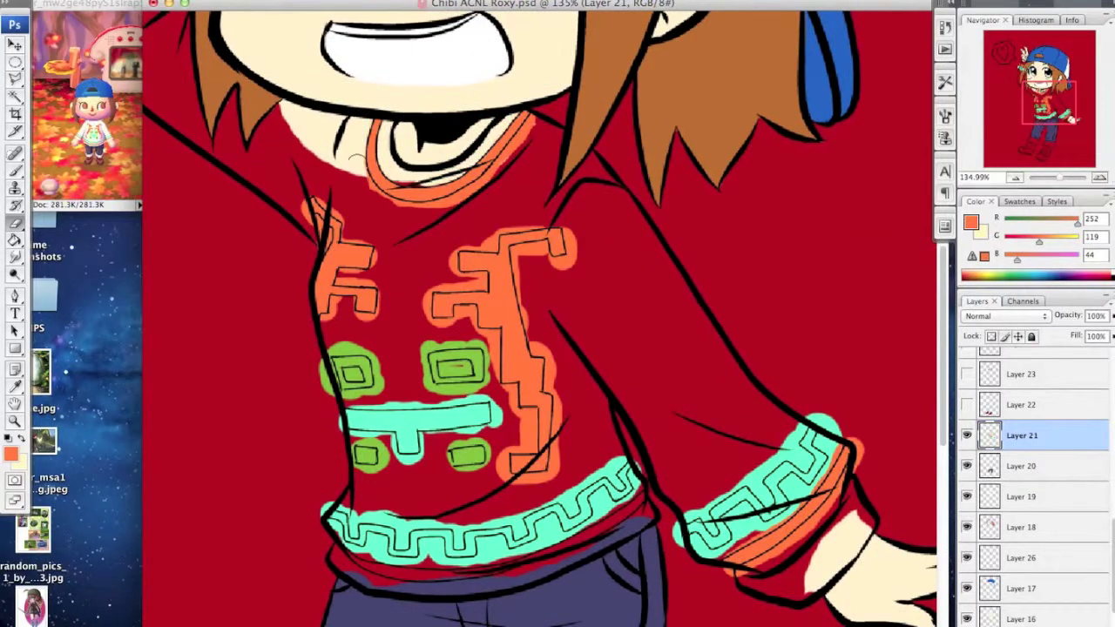
# Step: Trim the orange collar to a thin band and clean the orange motif edges
pyautogui.moveTo(359, 180); pyautogui.dragTo(530, 127)
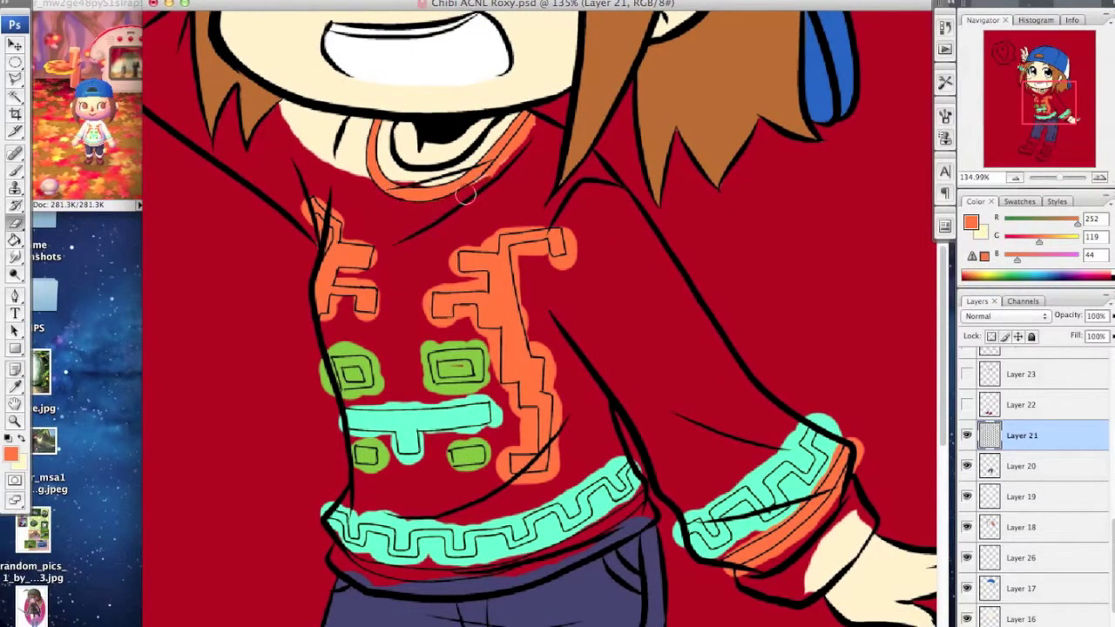
pyautogui.moveTo(573, 233); pyautogui.dragTo(540, 264)
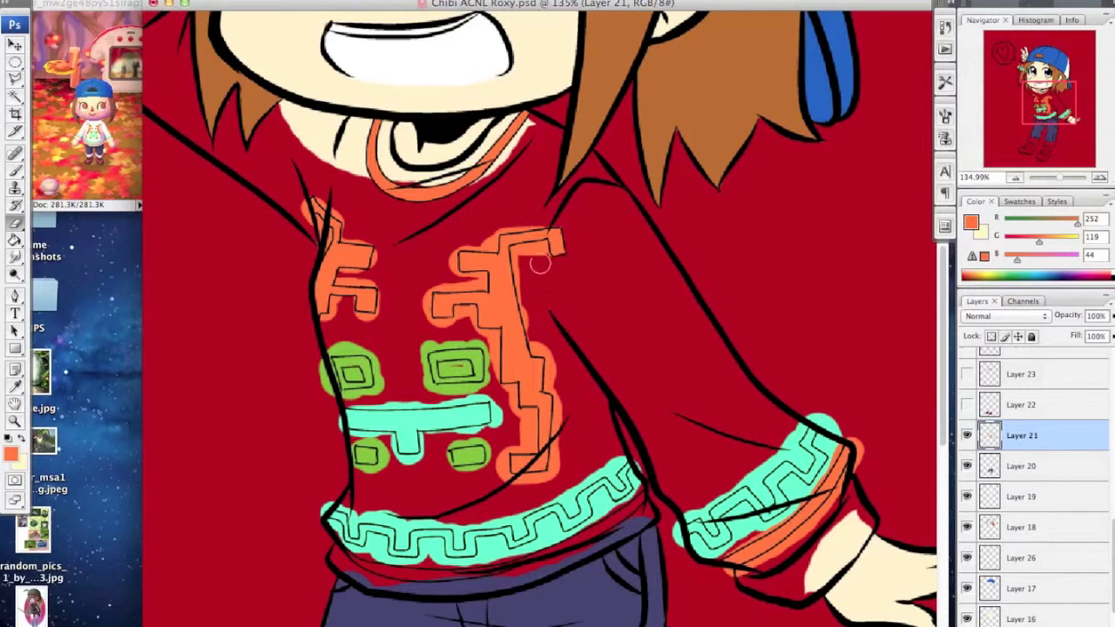
pyautogui.rightClick(444, 251)
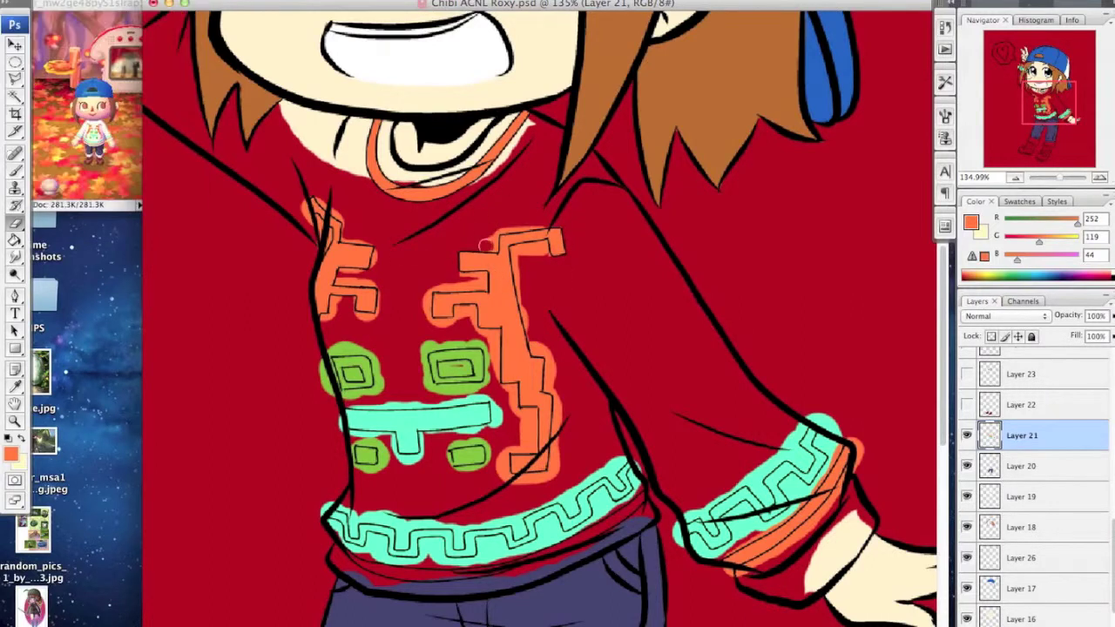
pyautogui.moveTo(481, 275); pyautogui.dragTo(462, 284)
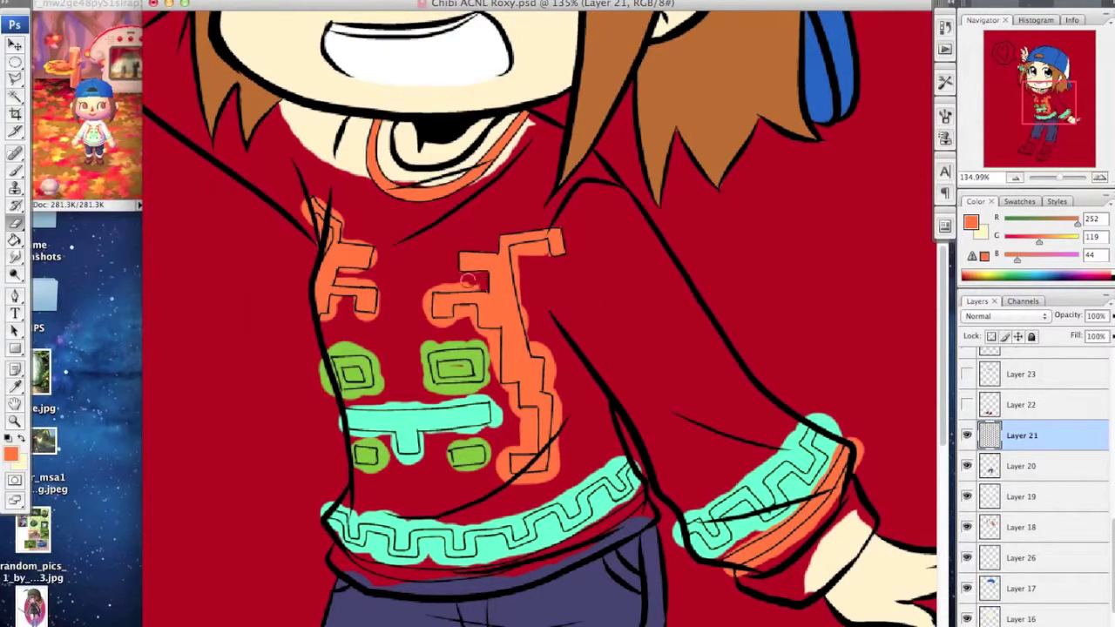
pyautogui.moveTo(455, 322); pyautogui.dragTo(459, 312)
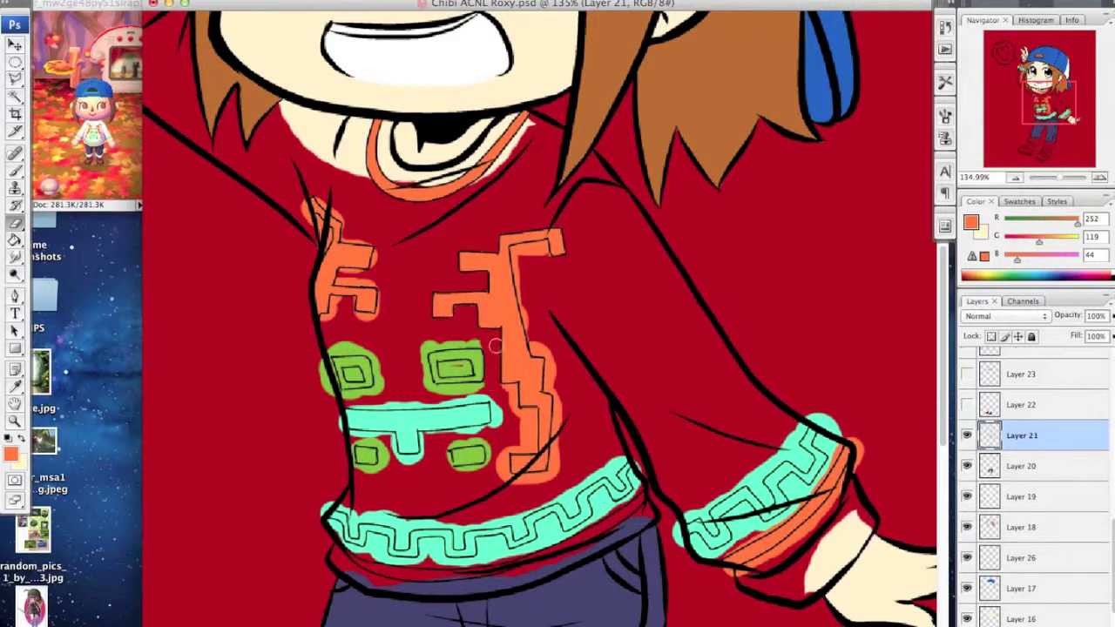
pyautogui.moveTo(504, 378); pyautogui.dragTo(525, 419)
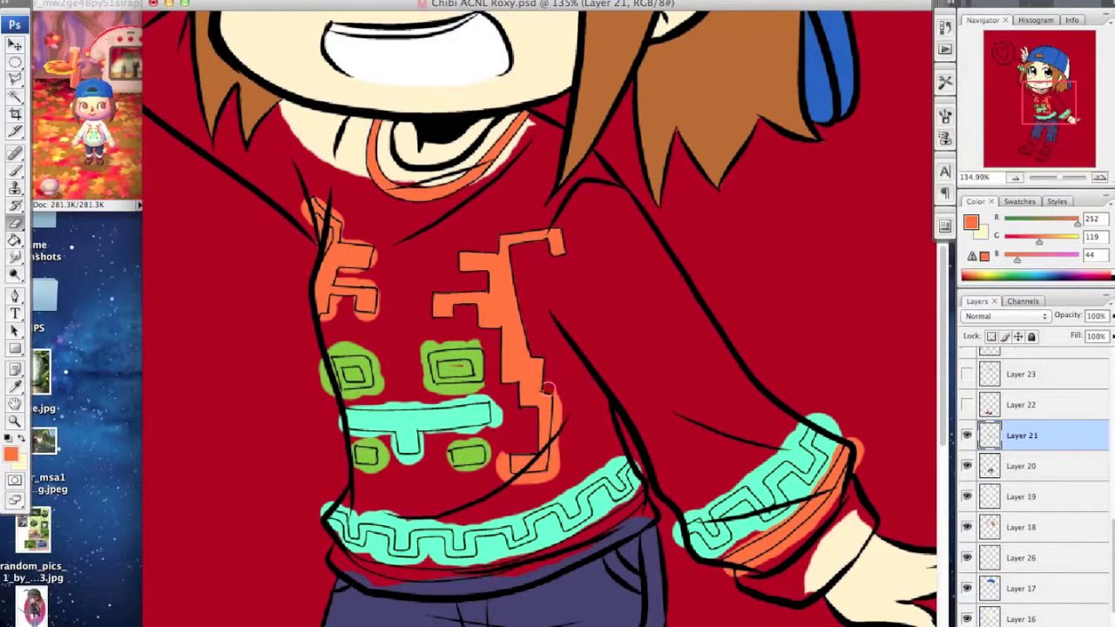
pyautogui.moveTo(557, 431)
pyautogui.mouseDown()
pyautogui.moveTo(497, 449)
pyautogui.moveTo(553, 474)
pyautogui.mouseUp()
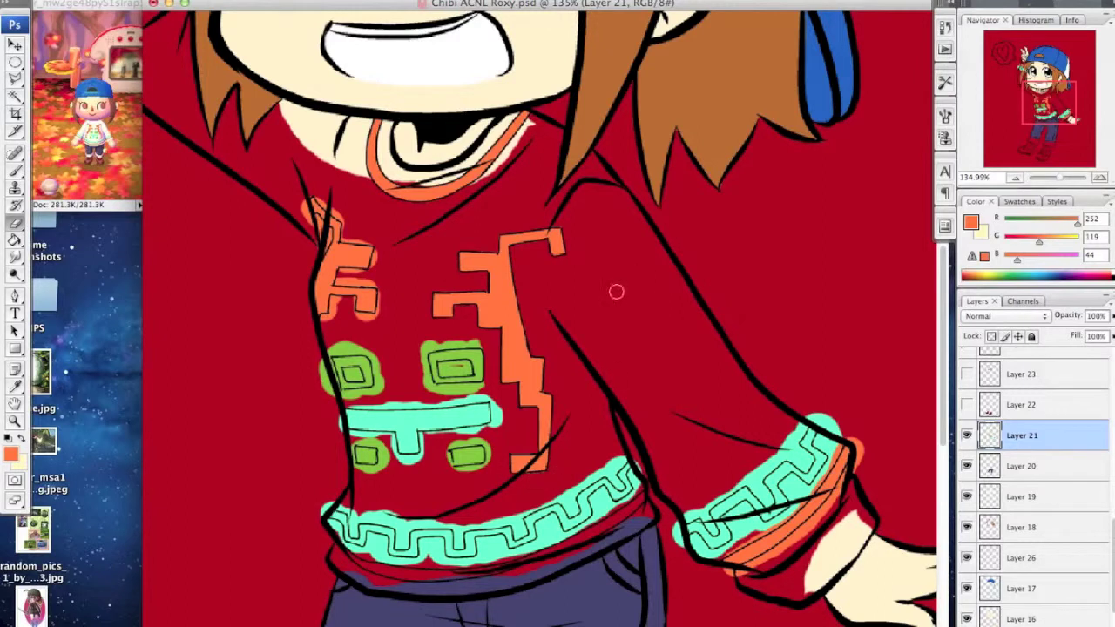
# Step: Clean orange, green and cyan spill around the left motifs, squares and cyan T bar
pyautogui.moveTo(332, 205); pyautogui.dragTo(382, 247)
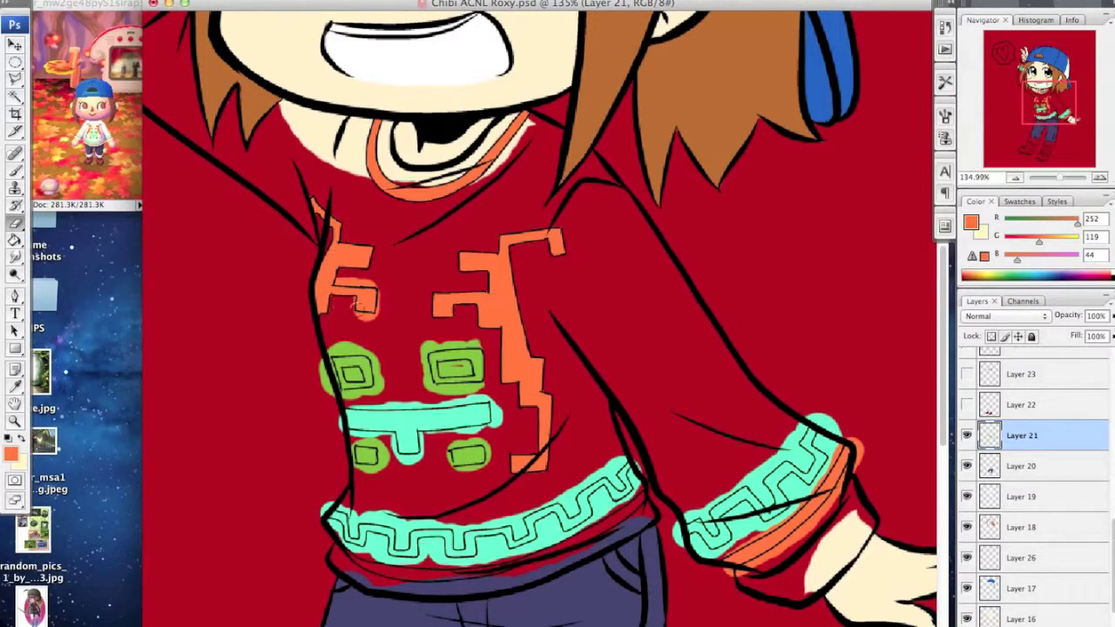
pyautogui.moveTo(353, 305); pyautogui.dragTo(374, 318)
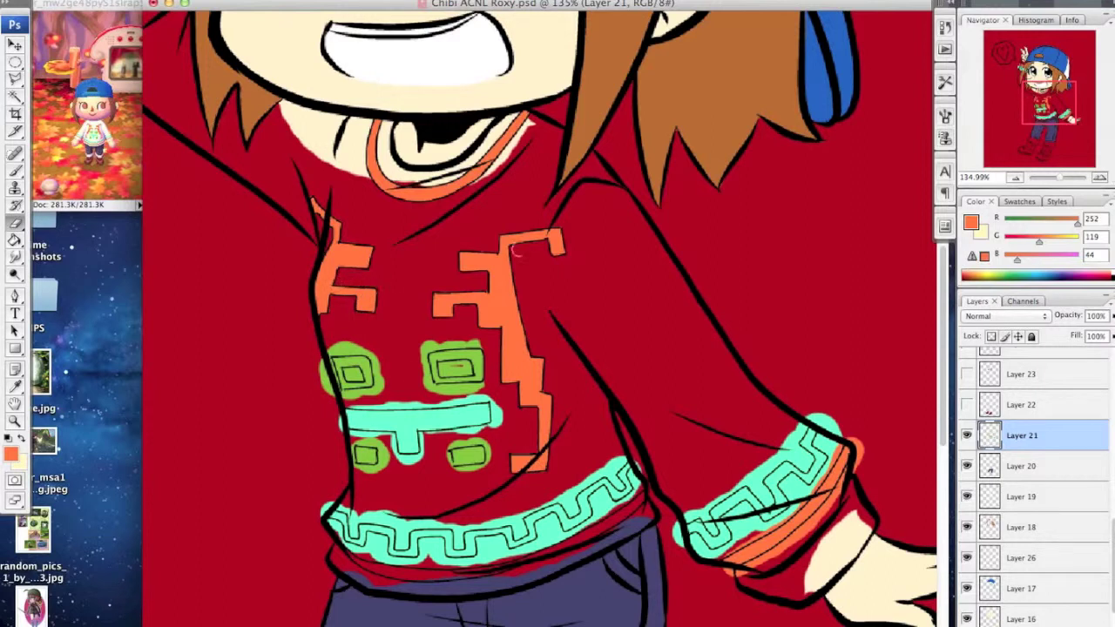
pyautogui.moveTo(328, 366)
pyautogui.mouseDown()
pyautogui.moveTo(357, 396)
pyautogui.moveTo(379, 357)
pyautogui.moveTo(423, 349)
pyautogui.moveTo(436, 396)
pyautogui.moveTo(483, 383)
pyautogui.mouseUp()
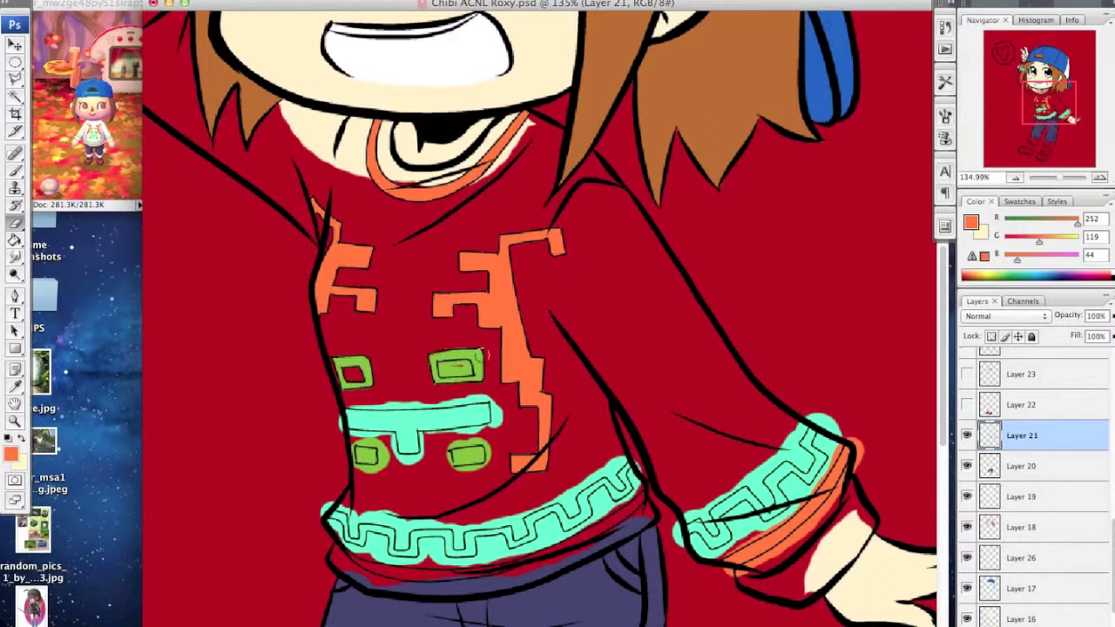
pyautogui.keyDown('alt'); pyautogui.click(458, 366); pyautogui.keyUp('alt')
pyautogui.press('e')
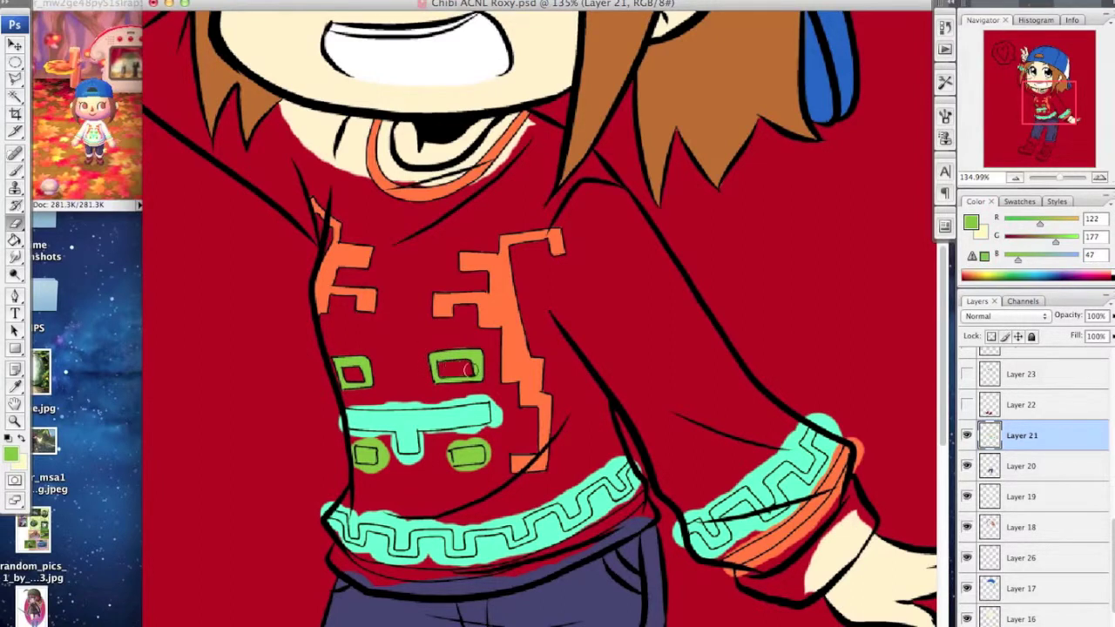
pyautogui.moveTo(357, 436); pyautogui.dragTo(437, 456)
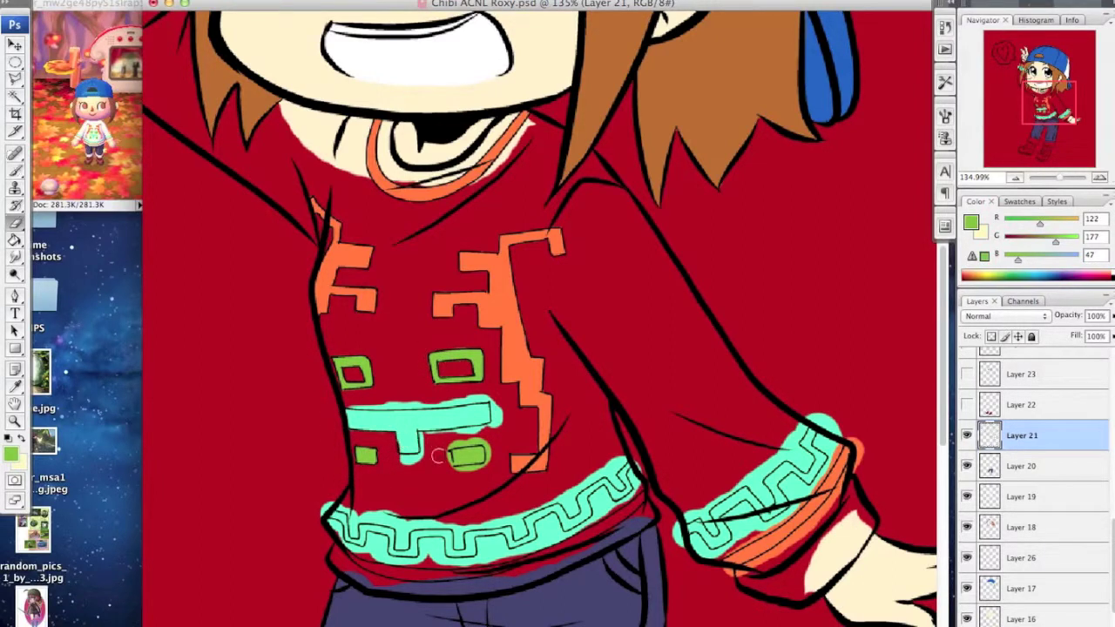
pyautogui.keyDown('alt'); pyautogui.click(435, 408); pyautogui.keyUp('alt')
pyautogui.moveTo(340, 402)
pyautogui.mouseDown()
pyautogui.moveTo(435, 402)
pyautogui.moveTo(498, 423)
pyautogui.mouseUp()
pyautogui.moveTo(409, 448)
pyautogui.mouseDown()
pyautogui.moveTo(399, 463)
pyautogui.moveTo(490, 429)
pyautogui.mouseUp()
# Step: Trim cyan and orange spill on the raised sleeve and lower cuff so the orange band shows
pyautogui.press('b')
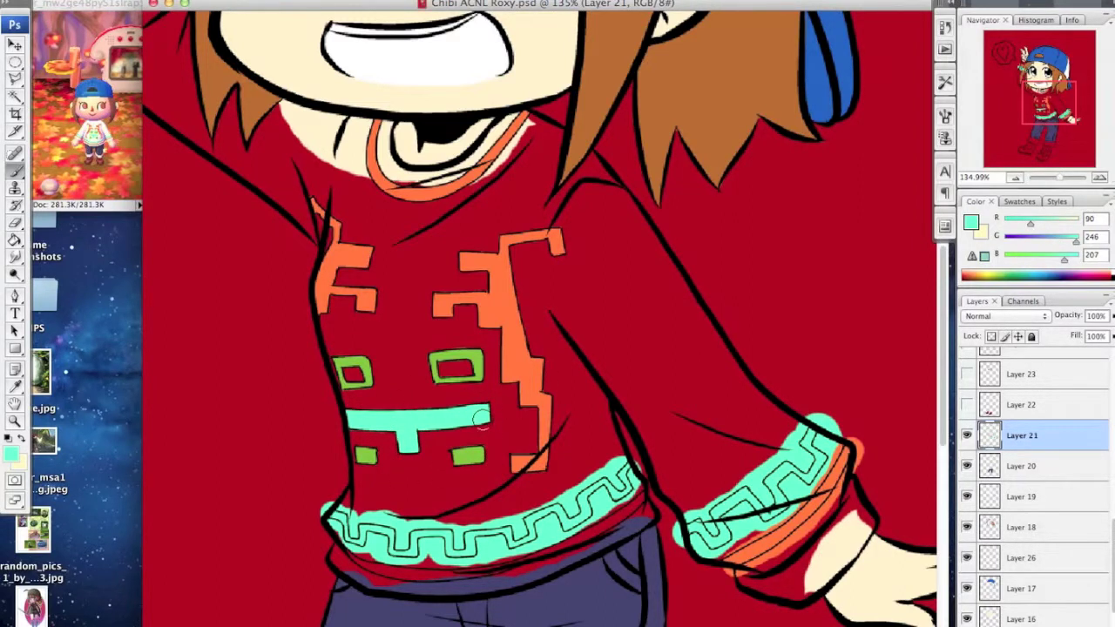
pyautogui.scroll(10, 455, 311)
pyautogui.hscroll(-3, 493, 326)
pyautogui.press('e')
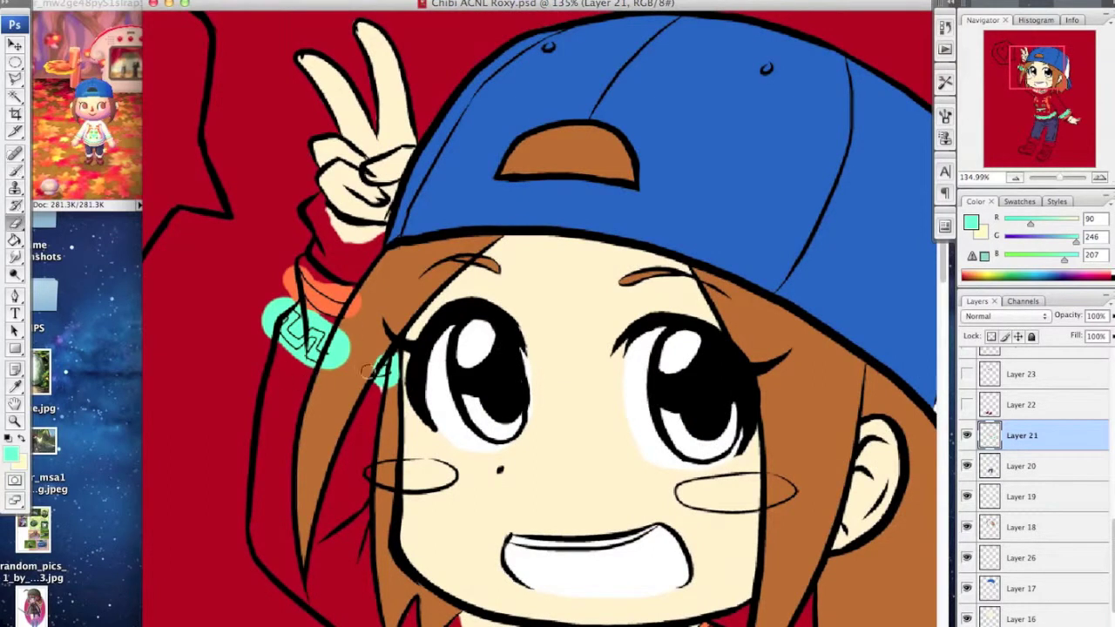
pyautogui.moveTo(346, 328)
pyautogui.mouseDown()
pyautogui.moveTo(331, 366)
pyautogui.moveTo(258, 325)
pyautogui.moveTo(346, 296)
pyautogui.mouseUp()
pyautogui.moveTo(302, 341)
pyautogui.mouseDown()
pyautogui.moveTo(300, 359)
pyautogui.moveTo(305, 314)
pyautogui.moveTo(303, 329)
pyautogui.mouseUp()
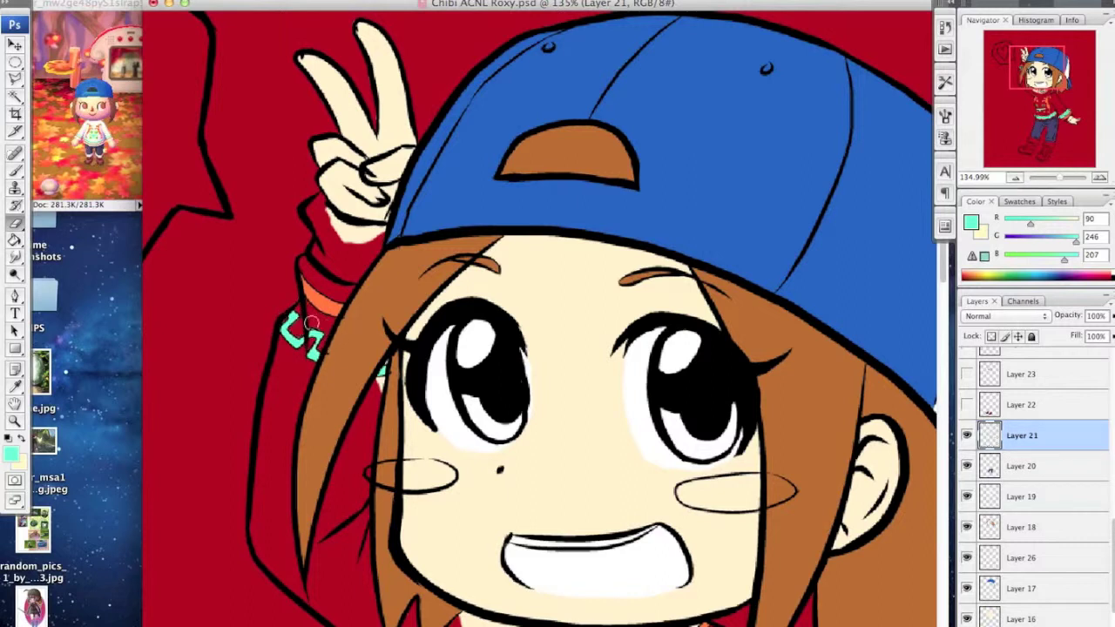
pyautogui.scroll(-3, 406, 339)
pyautogui.hscroll(4, 406, 340)
pyautogui.scroll(-10, 467, 315)
pyautogui.scroll(5, 514, 239)
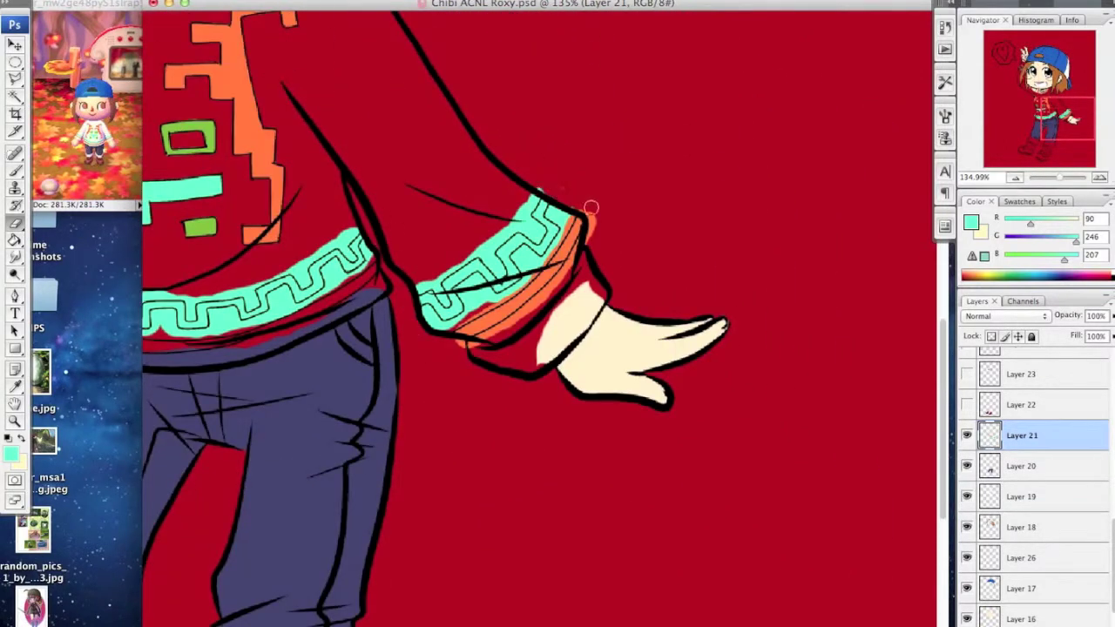
pyautogui.moveTo(444, 301)
pyautogui.mouseDown()
pyautogui.moveTo(497, 261)
pyautogui.moveTo(513, 229)
pyautogui.moveTo(557, 248)
pyautogui.moveTo(524, 280)
pyautogui.moveTo(428, 311)
pyautogui.mouseUp()
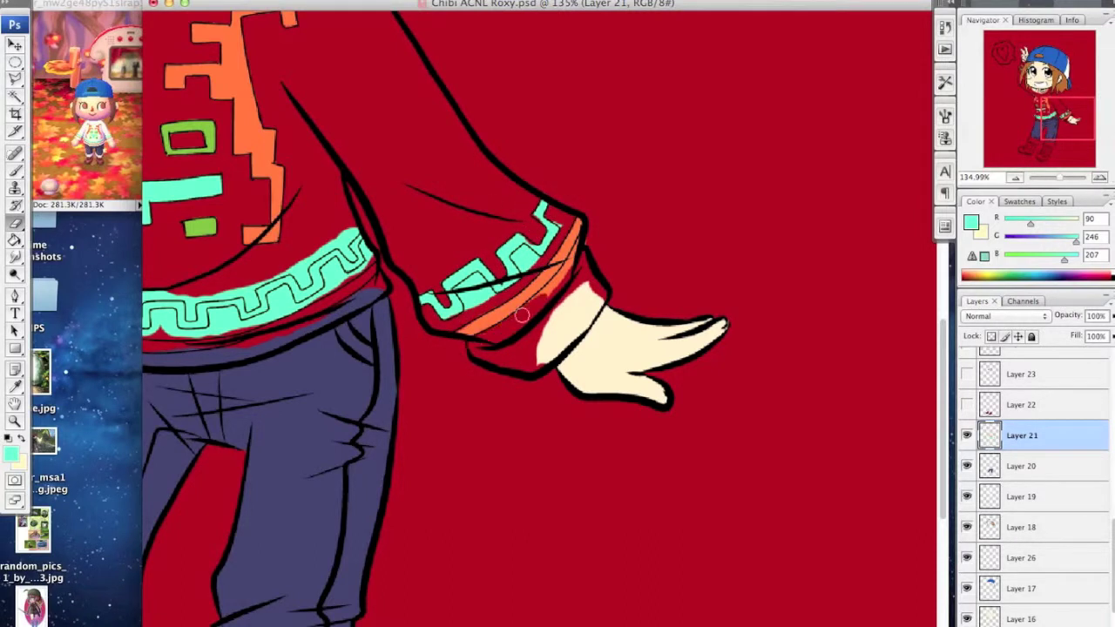
pyautogui.moveTo(468, 348)
pyautogui.mouseDown()
pyautogui.moveTo(578, 242)
pyautogui.moveTo(527, 271)
pyautogui.mouseUp()
pyautogui.press('b')
pyautogui.press('e')
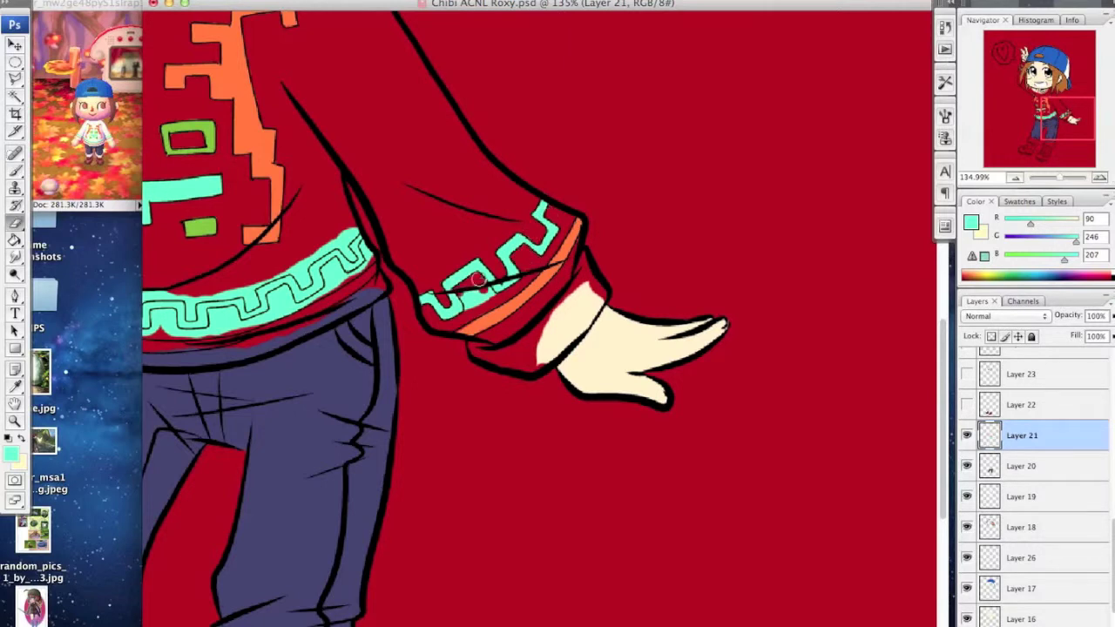
pyautogui.press('b')
# Step: Tidy the cyan waistband pattern's top, bottom and left edges with cyan and red
pyautogui.keyDown('alt'); pyautogui.click(459, 328); pyautogui.keyUp('alt')
pyautogui.moveTo(563, 246); pyautogui.dragTo(911, 334)
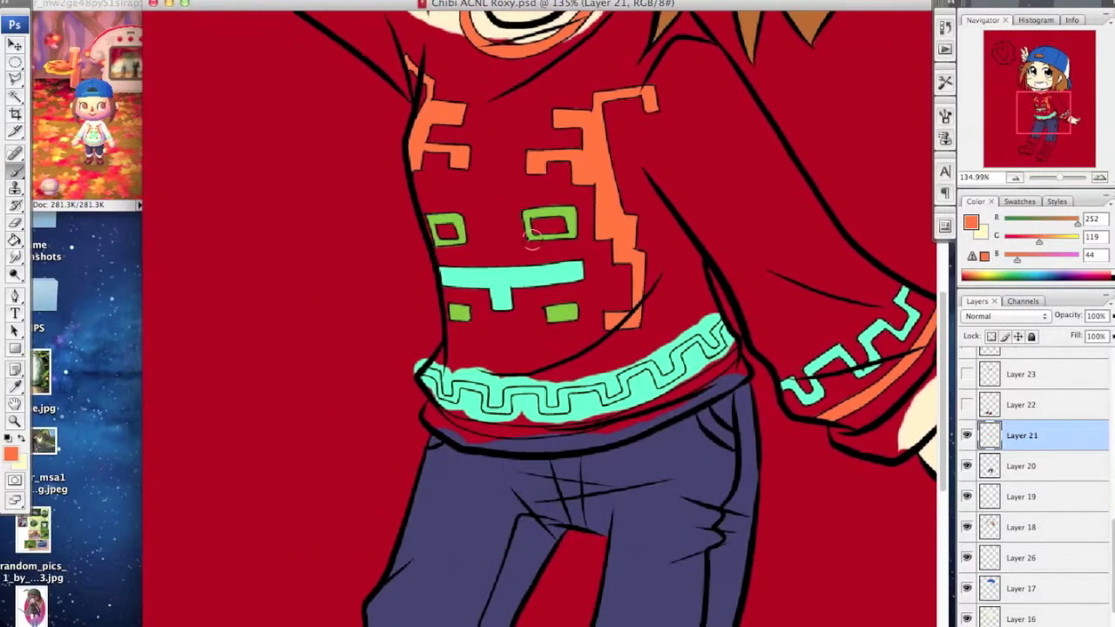
pyautogui.keyDown('alt'); pyautogui.click(444, 380); pyautogui.keyUp('alt')
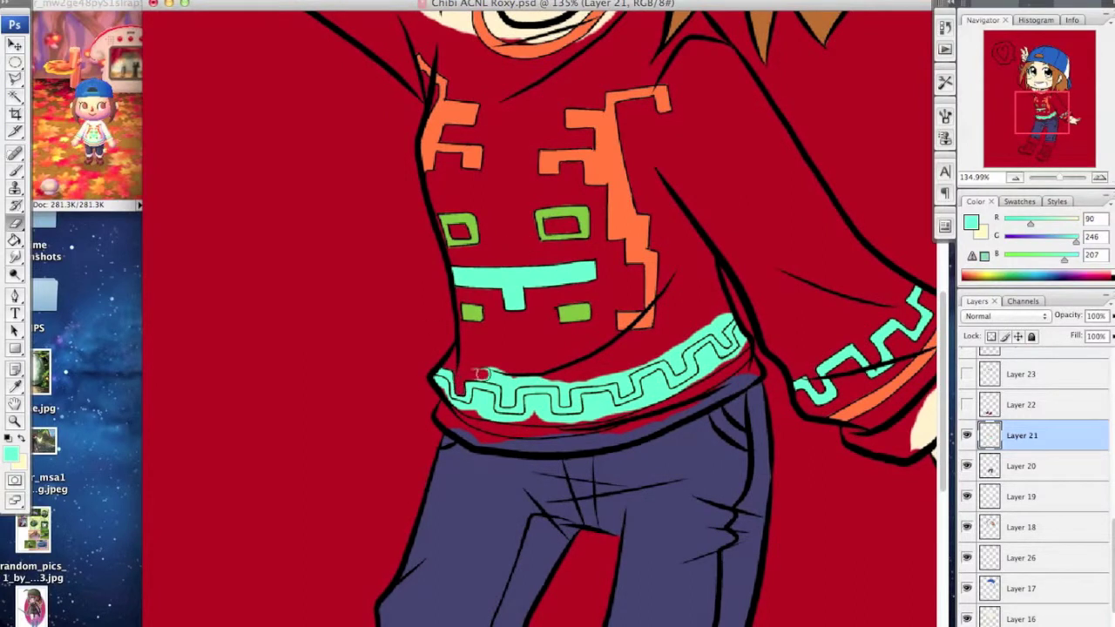
pyautogui.moveTo(506, 399); pyautogui.dragTo(607, 370)
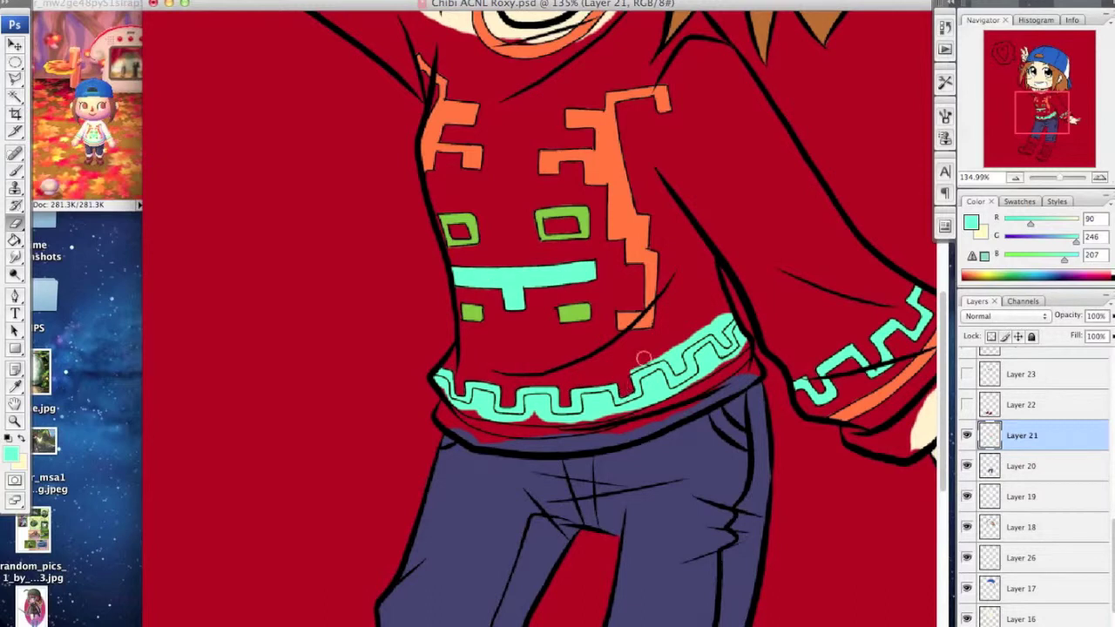
pyautogui.moveTo(671, 349); pyautogui.dragTo(678, 364)
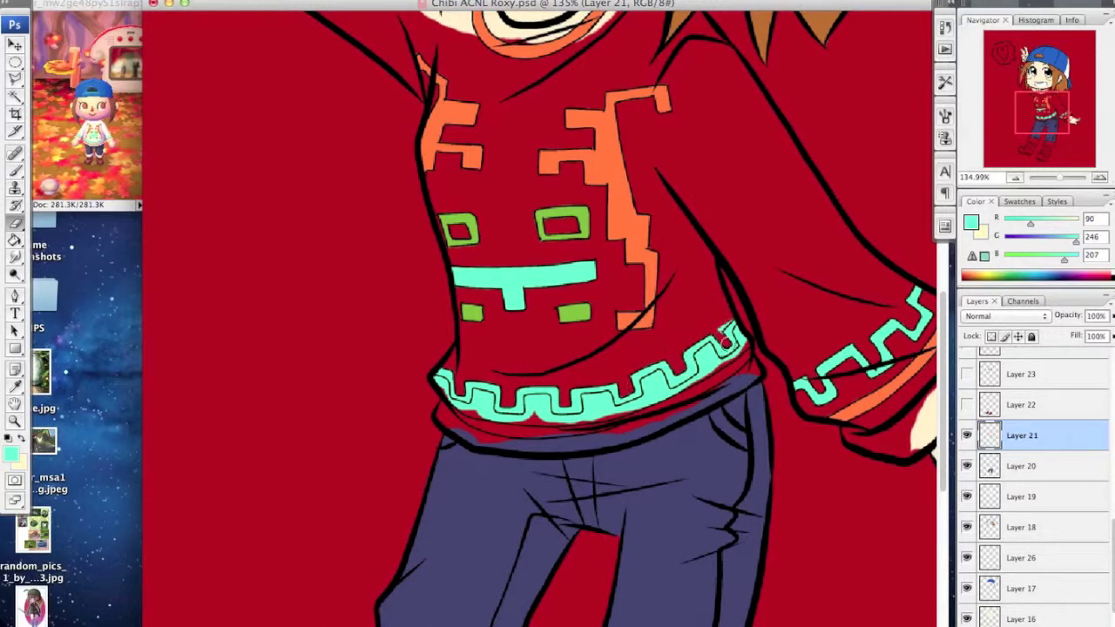
pyautogui.moveTo(716, 369); pyautogui.dragTo(613, 416)
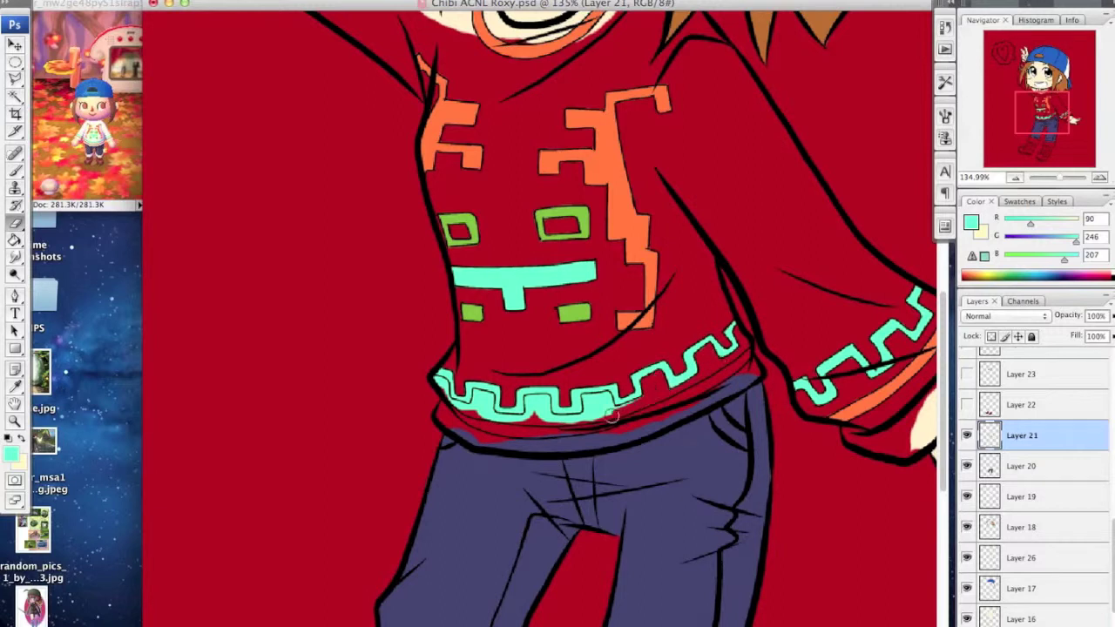
pyautogui.moveTo(432, 381); pyautogui.dragTo(454, 407)
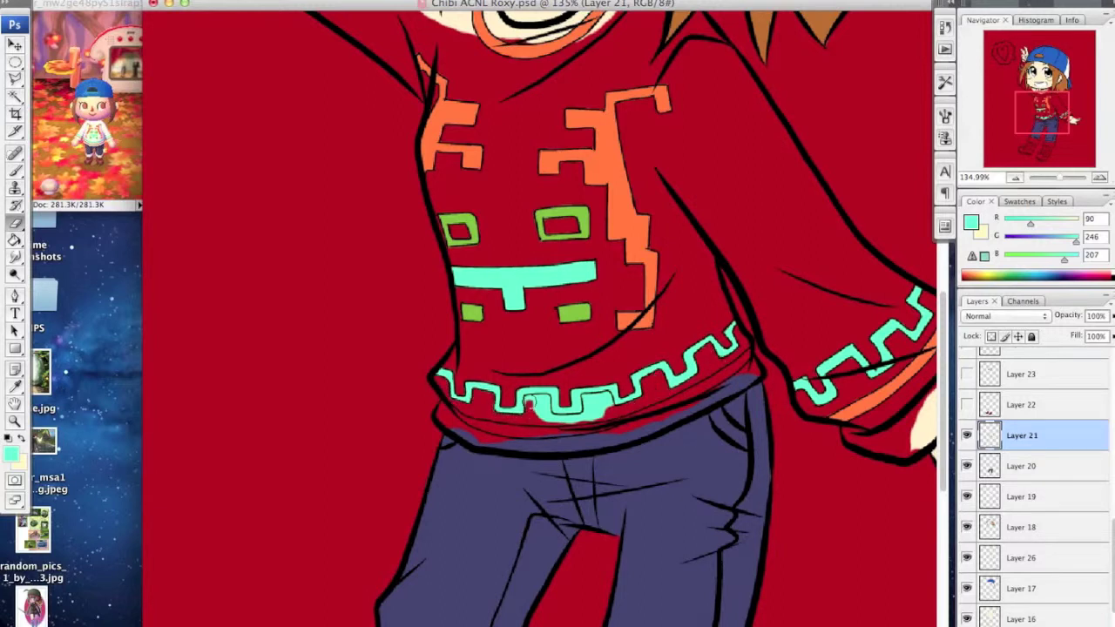
pyautogui.moveTo(546, 411); pyautogui.dragTo(582, 421)
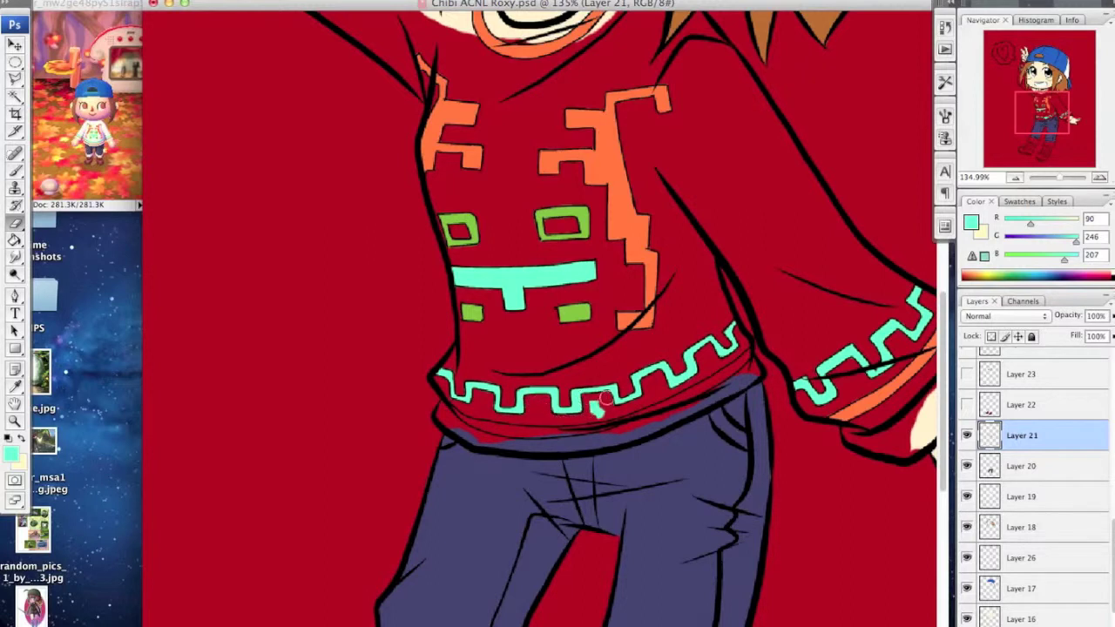
# Step: Paint a thin orange stripe under the waistband pattern
pyautogui.keyDown('alt'); pyautogui.click(644, 316); pyautogui.keyUp('alt')
pyautogui.moveTo(443, 413)
pyautogui.mouseDown()
pyautogui.moveTo(614, 423)
pyautogui.moveTo(740, 370)
pyautogui.mouseUp()
pyautogui.press('e')
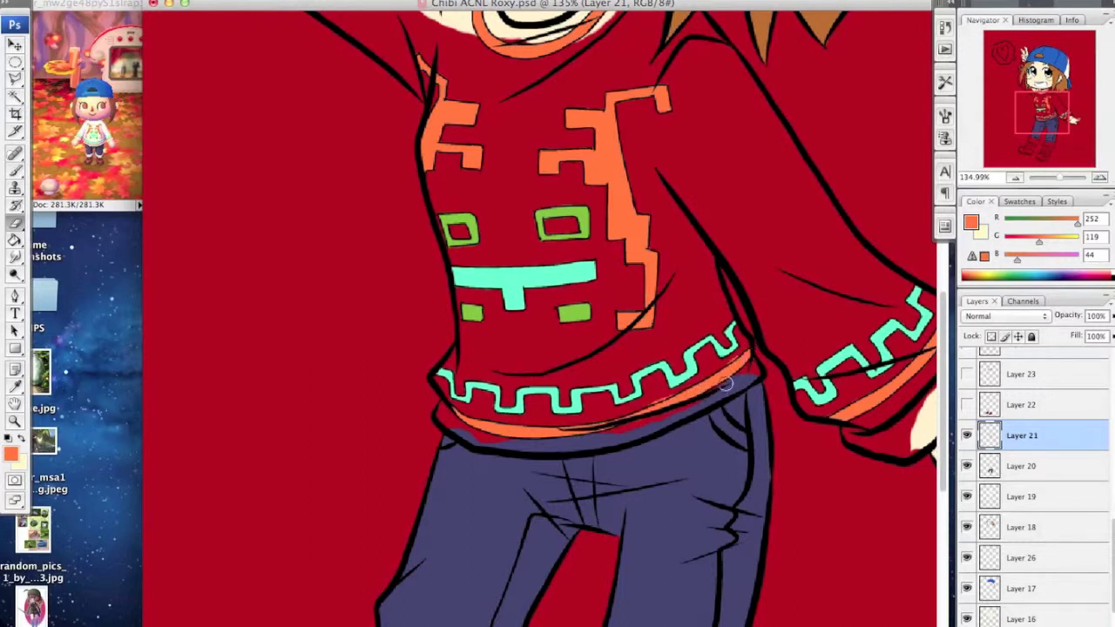
pyautogui.press('b')
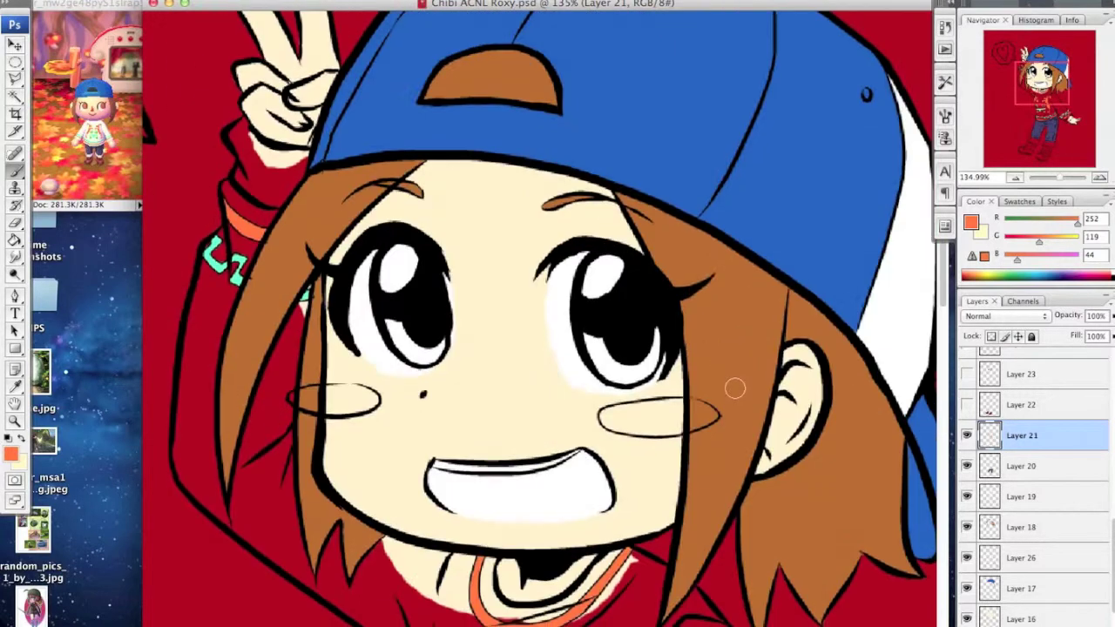
# Step: Brush white down both sleeves, along the collar and below the chin
pyautogui.moveTo(239, 135)
pyautogui.mouseDown()
pyautogui.moveTo(184, 427)
pyautogui.moveTo(216, 516)
pyautogui.moveTo(375, 621)
pyautogui.moveTo(236, 261)
pyautogui.moveTo(196, 497)
pyautogui.mouseUp()
pyautogui.moveTo(278, 409)
pyautogui.mouseDown()
pyautogui.moveTo(296, 325)
pyautogui.moveTo(261, 514)
pyautogui.moveTo(268, 410)
pyautogui.mouseUp()
pyautogui.moveTo(326, 536); pyautogui.dragTo(418, 601)
pyautogui.moveTo(457, 566)
pyautogui.mouseDown()
pyautogui.moveTo(523, 609)
pyautogui.moveTo(653, 575)
pyautogui.mouseUp()
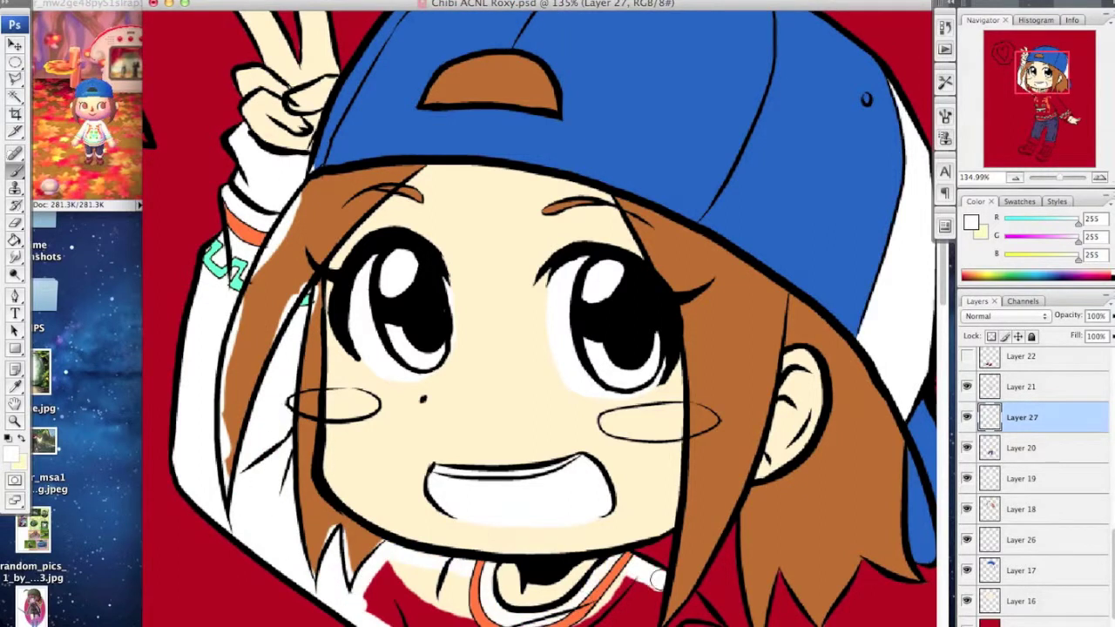
pyautogui.scroll(-5, 645, 566)
pyautogui.scroll(-4, 644, 566)
pyautogui.moveTo(324, 453); pyautogui.dragTo(373, 595)
pyautogui.moveTo(565, 309); pyautogui.dragTo(684, 463)
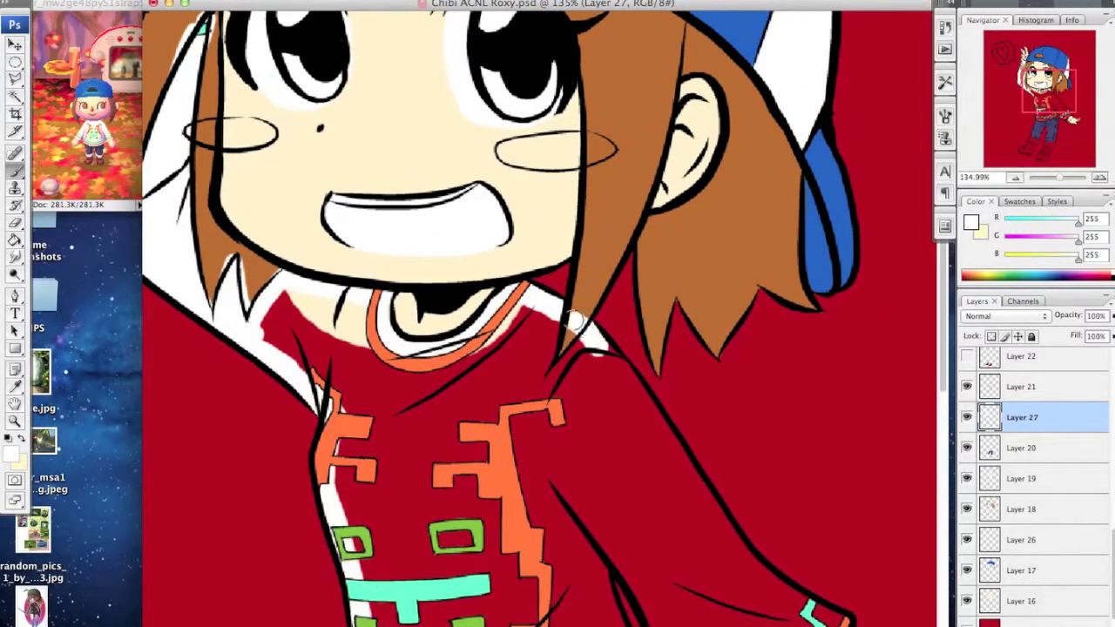
# Step: Reset to white foreground and bucket-fill the sweater's remaining red areas white
pyautogui.press('d')
pyautogui.press('x')
pyautogui.moveTo(657, 424); pyautogui.dragTo(823, 614)
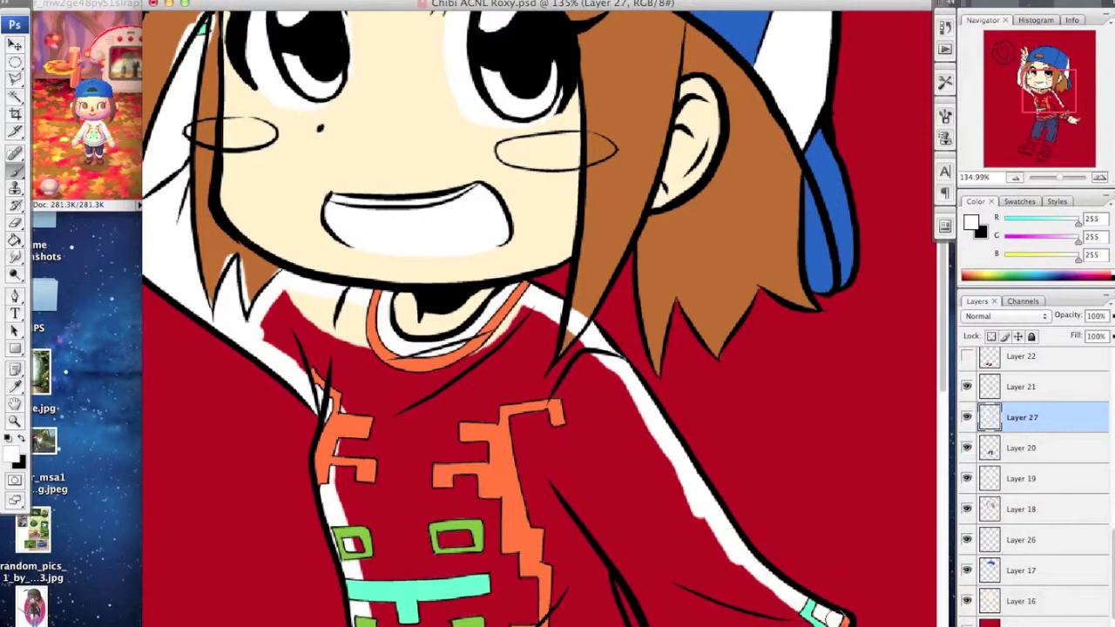
pyautogui.scroll(-2, 822, 374)
pyautogui.scroll(-3, 822, 373)
pyautogui.moveTo(352, 492)
pyautogui.mouseDown()
pyautogui.moveTo(344, 575)
pyautogui.moveTo(431, 601)
pyautogui.moveTo(535, 596)
pyautogui.moveTo(649, 514)
pyautogui.moveTo(655, 470)
pyautogui.moveTo(740, 571)
pyautogui.moveTo(863, 527)
pyautogui.moveTo(837, 471)
pyautogui.mouseUp()
pyautogui.click(509, 317)
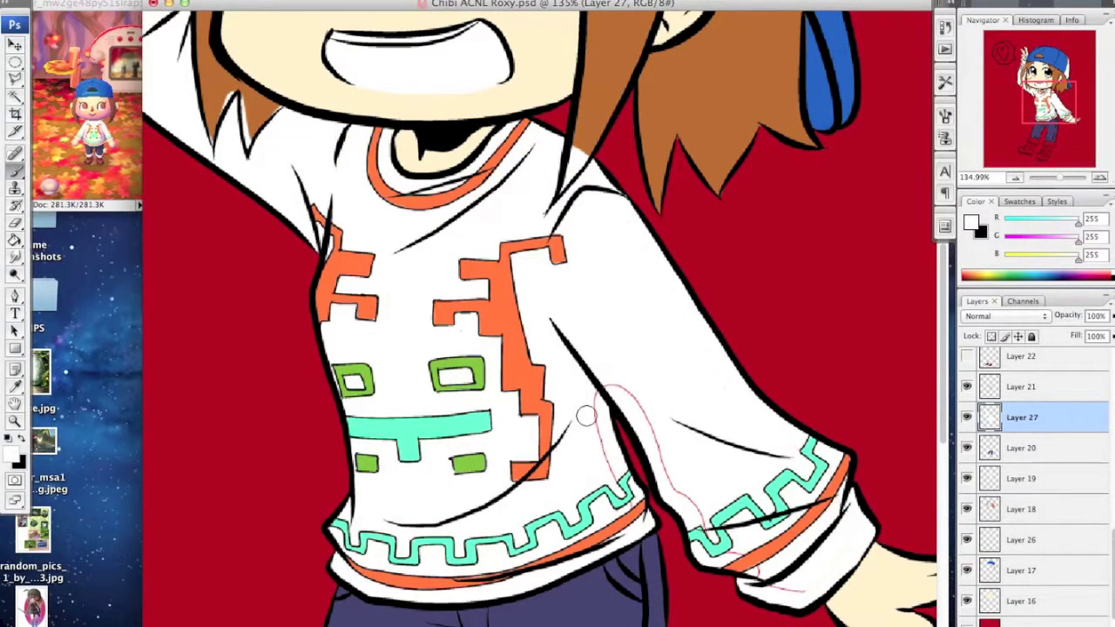
# Step: Move Layer 18 above Layer 27 in the layer stack
pyautogui.rightClick(642, 296)
pyautogui.scroll(5, 645, 349)
pyautogui.moveTo(1024, 519); pyautogui.dragTo(1023, 403)
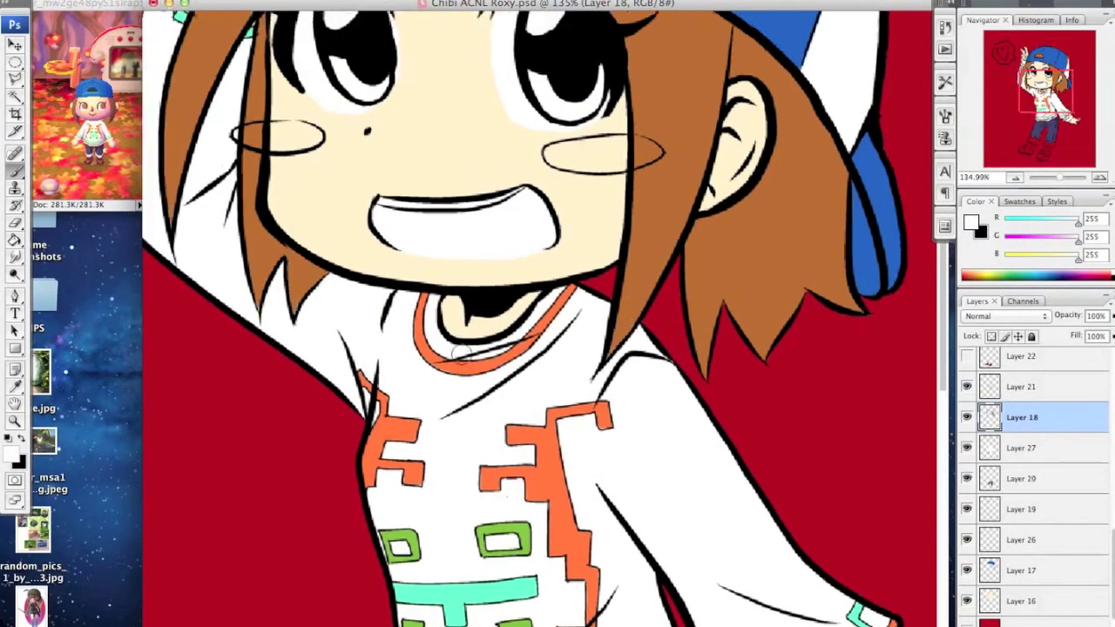
pyautogui.scroll(5, 540, 313)
pyautogui.scroll(-5, 692, 299)
pyautogui.hscroll(3, 693, 300)
pyautogui.scroll(-5, 693, 300)
pyautogui.hscroll(-4, 693, 300)
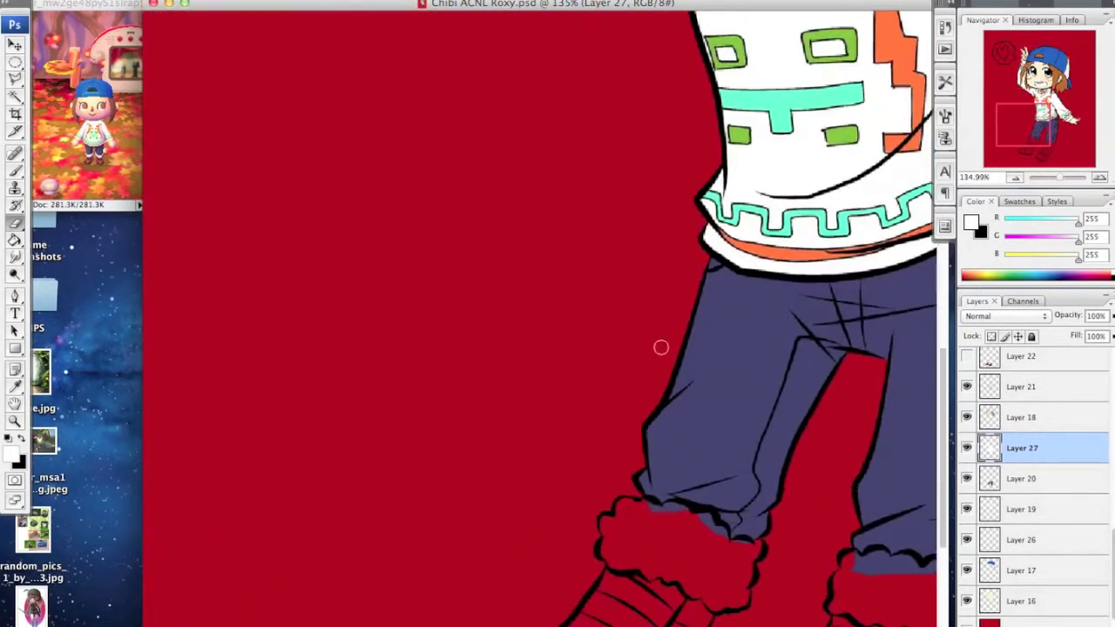
pyautogui.scroll(-2, 662, 345)
pyautogui.hscroll(2, 662, 346)
# Step: Paint white fur onto the left and right boot cuffs
pyautogui.moveTo(321, 383)
pyautogui.mouseDown()
pyautogui.moveTo(389, 358)
pyautogui.moveTo(474, 408)
pyautogui.mouseUp()
pyautogui.moveTo(343, 418)
pyautogui.mouseDown()
pyautogui.moveTo(331, 410)
pyautogui.moveTo(461, 455)
pyautogui.moveTo(475, 416)
pyautogui.mouseUp()
pyautogui.moveTo(551, 454)
pyautogui.mouseDown()
pyautogui.moveTo(588, 467)
pyautogui.moveTo(566, 402)
pyautogui.moveTo(719, 425)
pyautogui.moveTo(694, 486)
pyautogui.moveTo(610, 471)
pyautogui.moveTo(587, 443)
pyautogui.moveTo(625, 424)
pyautogui.mouseUp()
pyautogui.moveTo(322, 357); pyautogui.dragTo(419, 427)
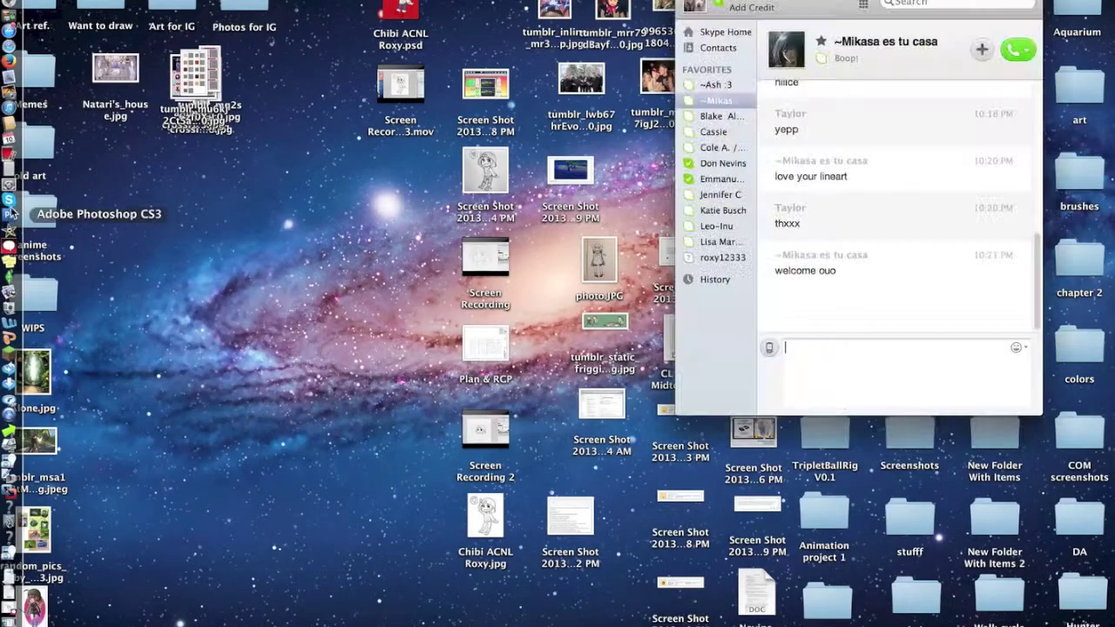
# Step: Relaunch Photoshop after the crash, select Layer 22 and sample the boots' dark red
pyautogui.click(8, 214)
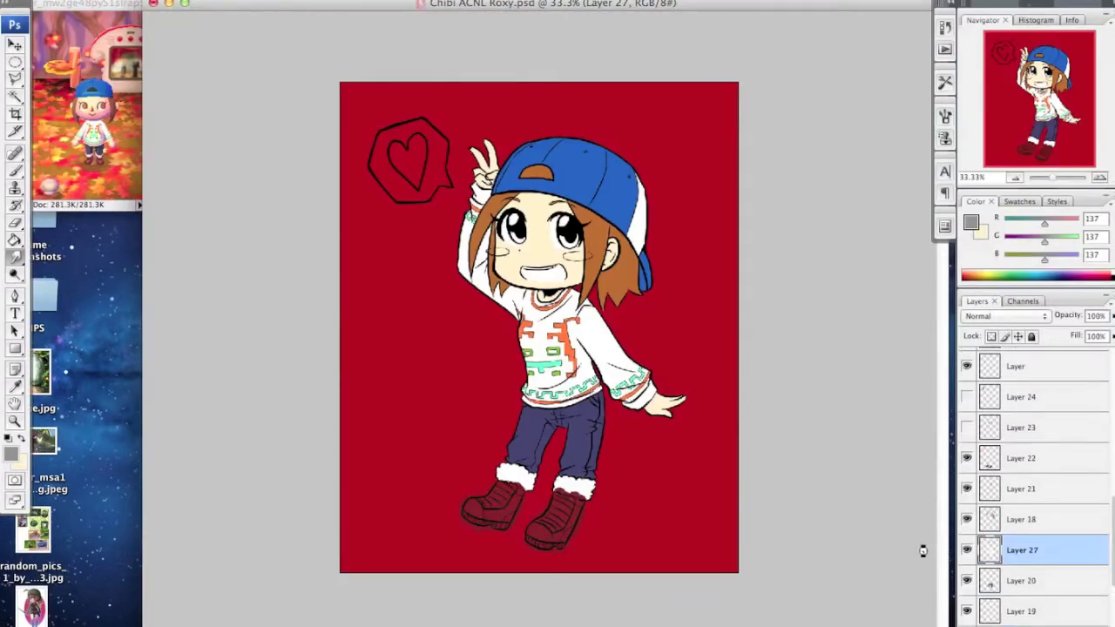
pyautogui.click(1002, 550)
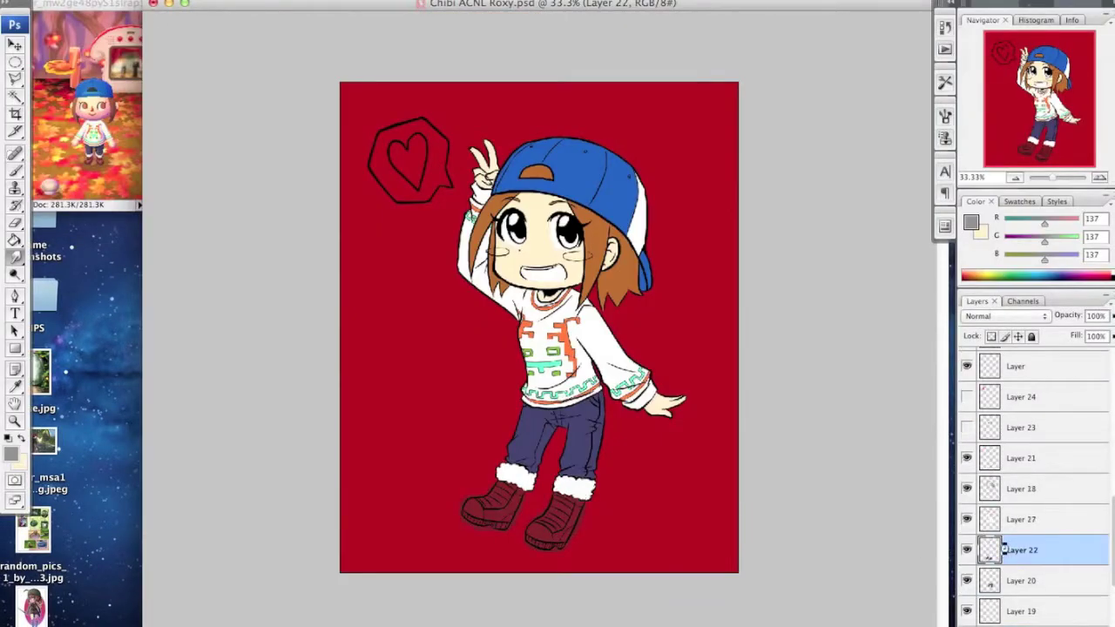
pyautogui.scroll(3, 550, 473)
pyautogui.keyDown('alt'); pyautogui.click(550, 473); pyautogui.keyUp('alt')
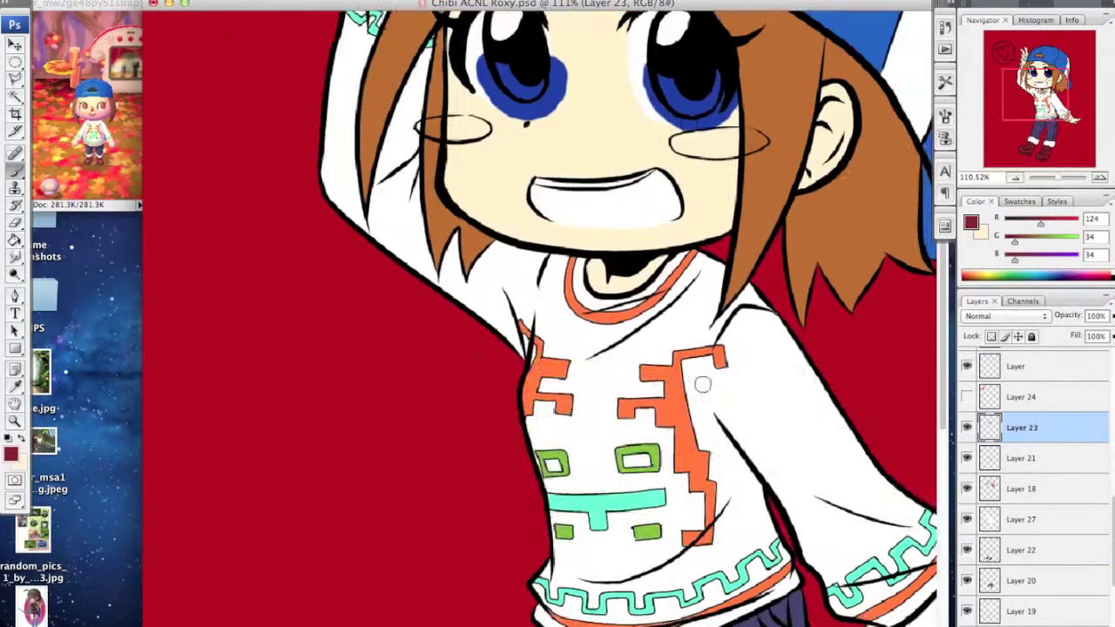
# Step: Erase the blue overflow around both irises on Layer 23
pyautogui.scroll(5, 635, 337)
pyautogui.keyDown('alt'); pyautogui.click(635, 338); pyautogui.keyUp('alt')
pyautogui.moveTo(635, 337)
pyautogui.mouseDown()
pyautogui.moveTo(662, 388)
pyautogui.moveTo(701, 357)
pyautogui.mouseUp()
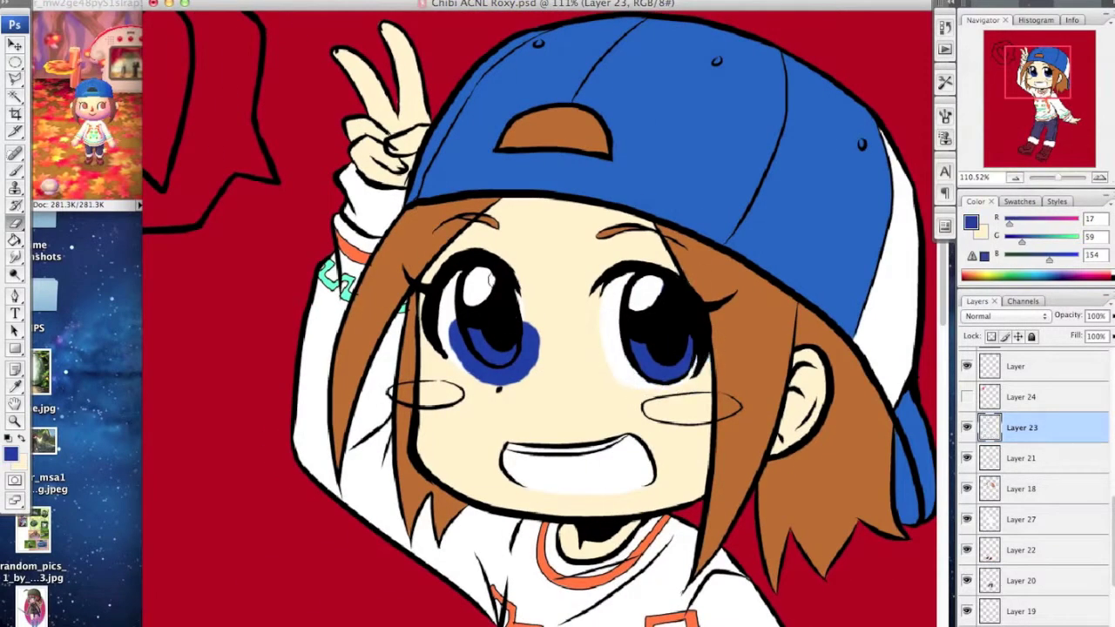
pyautogui.moveTo(449, 313); pyautogui.dragTo(470, 370)
pyautogui.moveTo(479, 323); pyautogui.dragTo(490, 355)
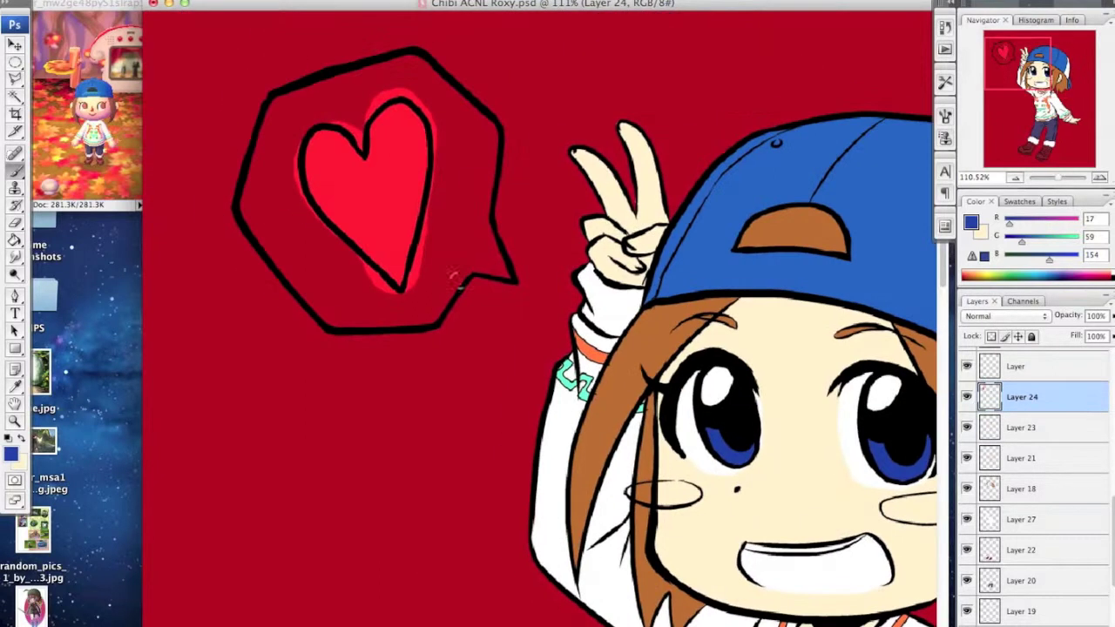
# Step: Erase the pink overflow along the heart's top and sides
pyautogui.hscroll(-5, 354, 130)
pyautogui.scroll(2, 355, 130)
pyautogui.keyDown('alt'); pyautogui.click(355, 131); pyautogui.keyUp('alt')
pyautogui.moveTo(354, 131)
pyautogui.mouseDown()
pyautogui.moveTo(438, 119)
pyautogui.moveTo(426, 229)
pyautogui.mouseUp()
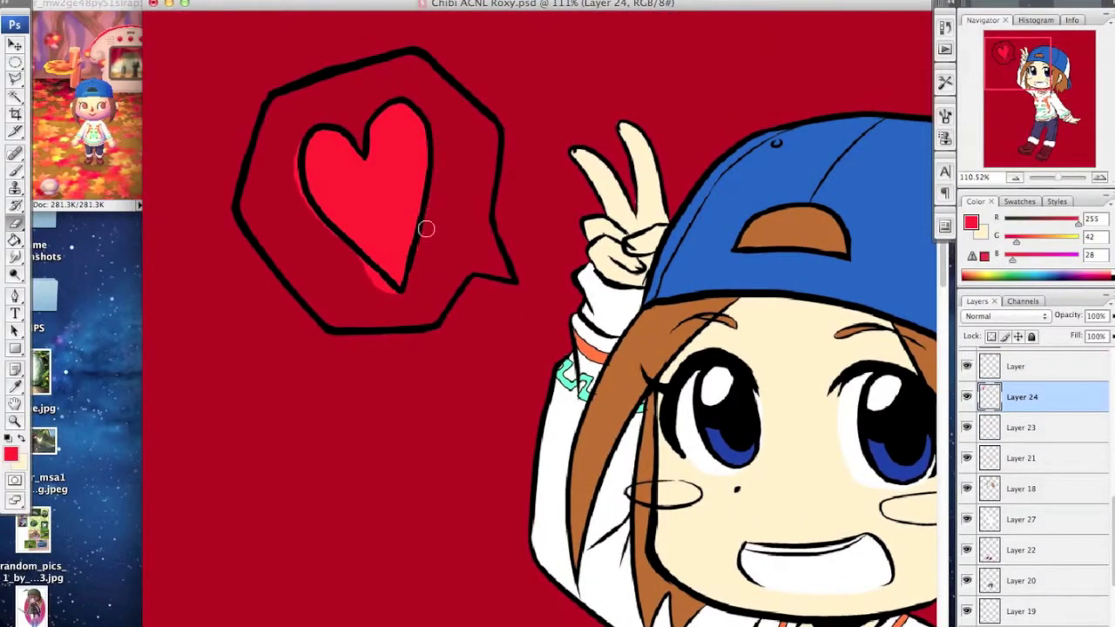
pyautogui.moveTo(296, 144); pyautogui.dragTo(339, 250)
# Step: Fill the speech bubble's interior white on its own layer
pyautogui.click(1022, 597)
pyautogui.scroll(-2, 419, 320)
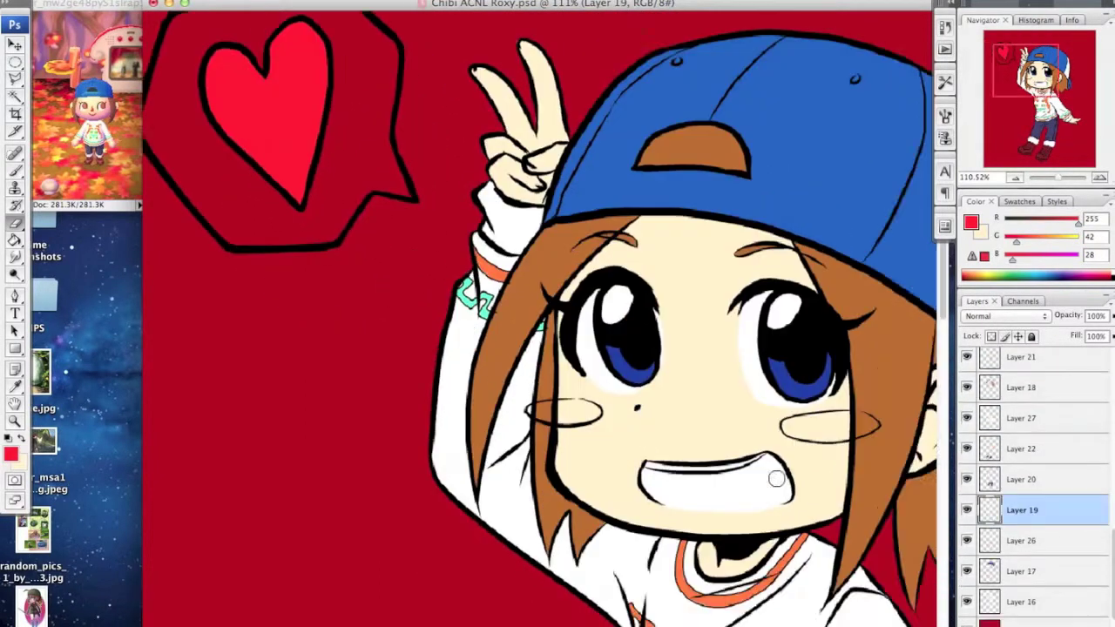
pyautogui.scroll(4, 419, 321)
pyautogui.press('x')
pyautogui.moveTo(243, 294)
pyautogui.mouseDown()
pyautogui.moveTo(263, 220)
pyautogui.moveTo(423, 148)
pyautogui.moveTo(485, 211)
pyautogui.moveTo(492, 244)
pyautogui.mouseUp()
pyautogui.moveTo(243, 291)
pyautogui.mouseDown()
pyautogui.moveTo(323, 399)
pyautogui.moveTo(470, 348)
pyautogui.moveTo(492, 226)
pyautogui.moveTo(328, 388)
pyautogui.moveTo(405, 147)
pyautogui.mouseUp()
pyautogui.press('g')
pyautogui.click(444, 218)
pyautogui.press('b')
# Step: Add a new layer for face work, restore default colours and choose a brush tip
pyautogui.scroll(-2, 1006, 567)
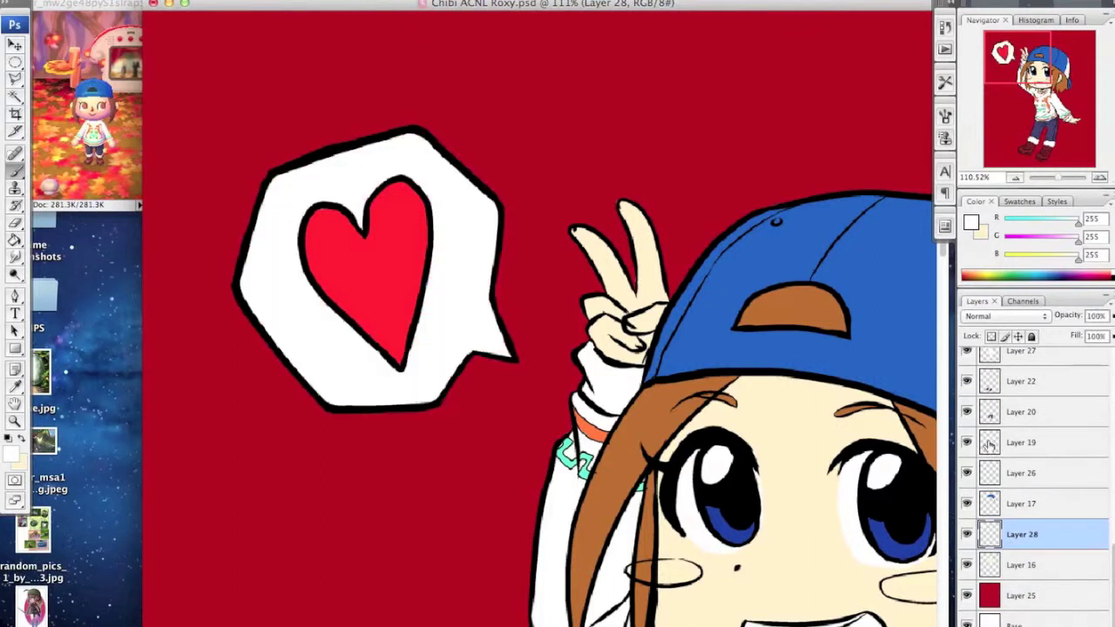
pyautogui.click(1021, 449)
pyautogui.hotkey('ctrl', 'shift', 'alt', 'n')
pyautogui.scroll(-3, 541, 321)
pyautogui.press('d')
pyautogui.rightClick(229, 101)
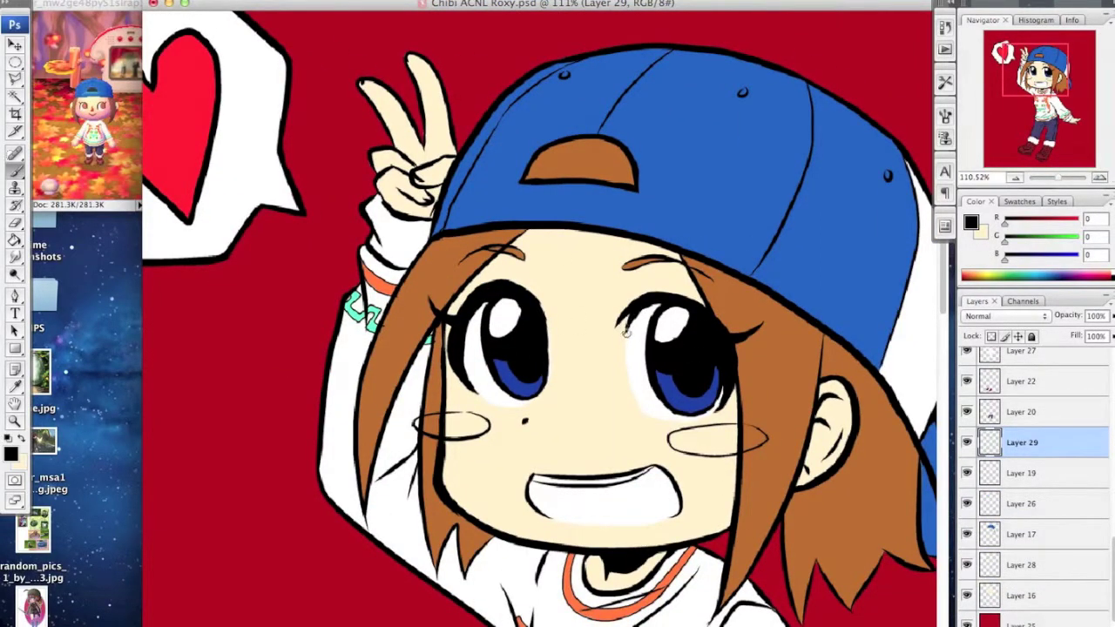
pyautogui.press('e')
pyautogui.press('b')
# Step: Select Layer 19 and create a new layer for the mouth
pyautogui.click(1021, 473)
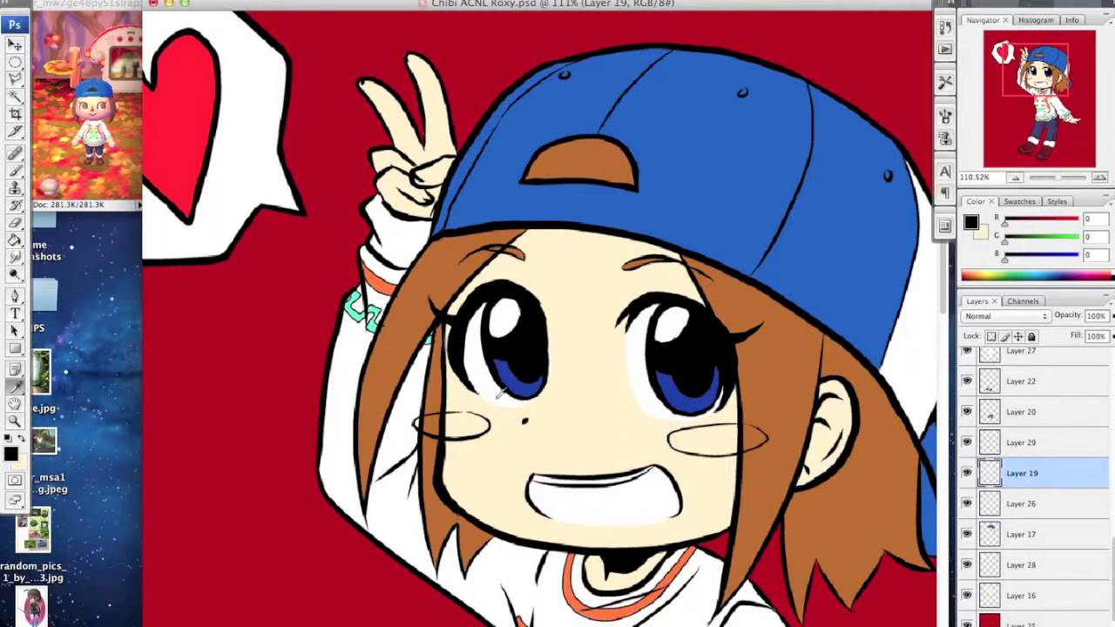
pyautogui.press('x')
pyautogui.press('b')
pyautogui.press('e')
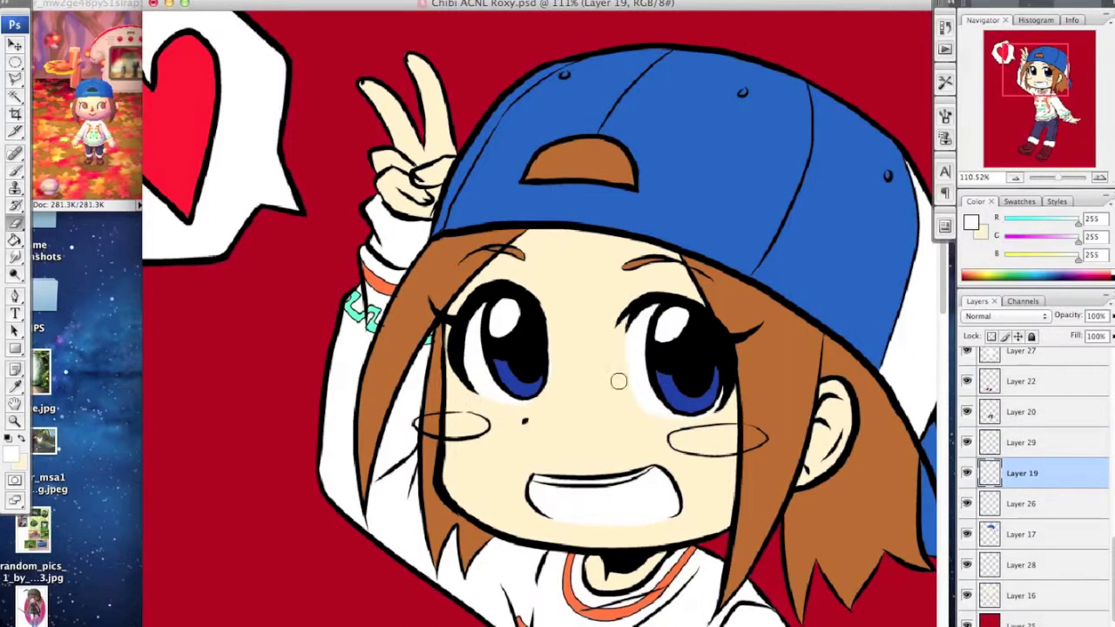
pyautogui.hotkey('ctrl', 'shift', 'n')
pyautogui.press('Return')
# Step: Fill the open mouth red, then lighten it to pink with Hue/Saturation
pyautogui.click(11, 452)
pyautogui.press('Return')
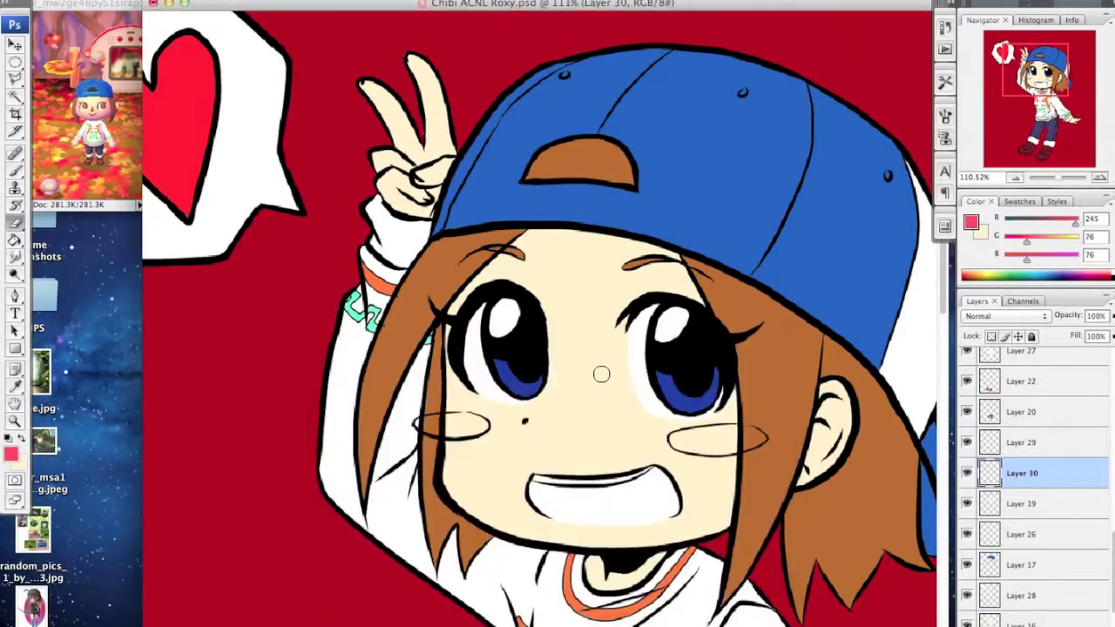
pyautogui.press('b')
pyautogui.moveTo(531, 484)
pyautogui.mouseDown()
pyautogui.moveTo(550, 513)
pyautogui.moveTo(535, 490)
pyautogui.mouseUp()
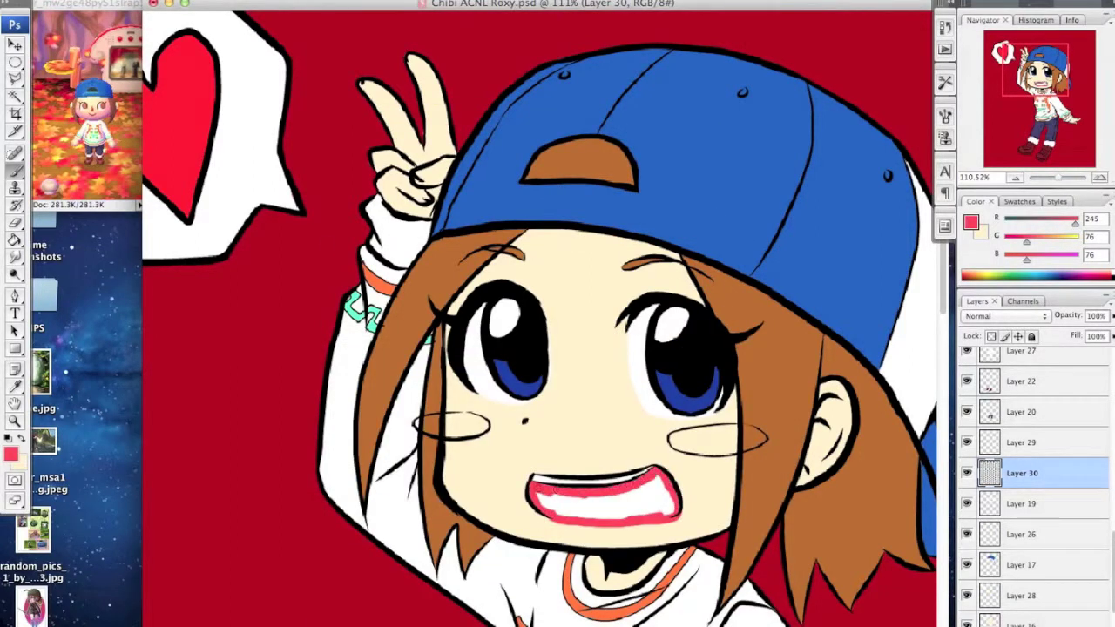
pyautogui.hotkey('alt', 'BackSpace')
pyautogui.hotkey('ctrl', 'd')
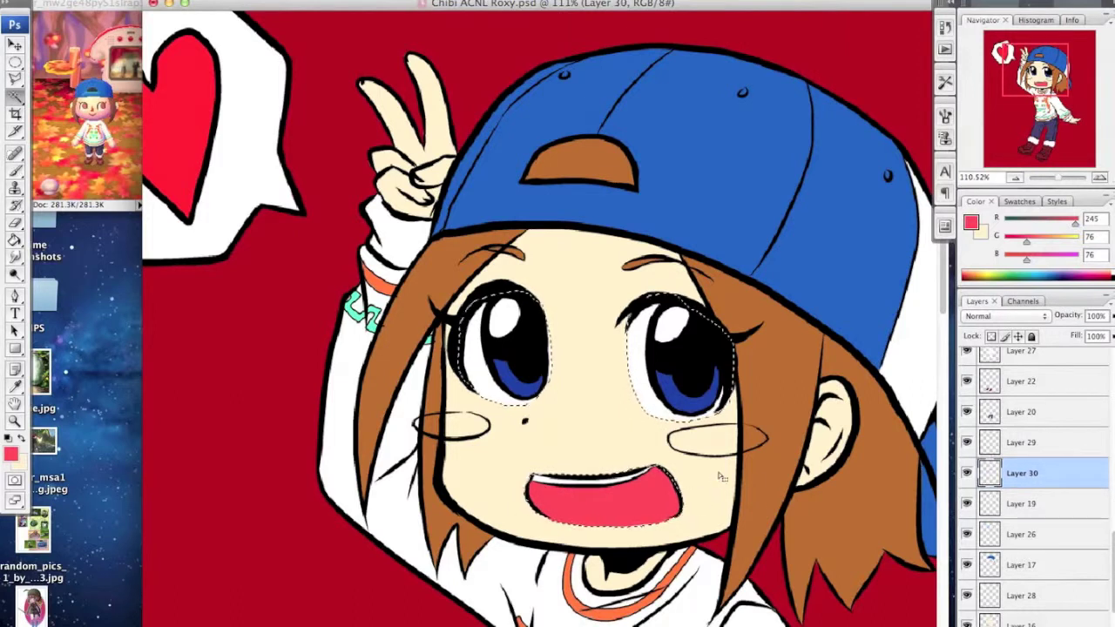
pyautogui.hotkey('ctrl', 'u')
pyautogui.press('Return')
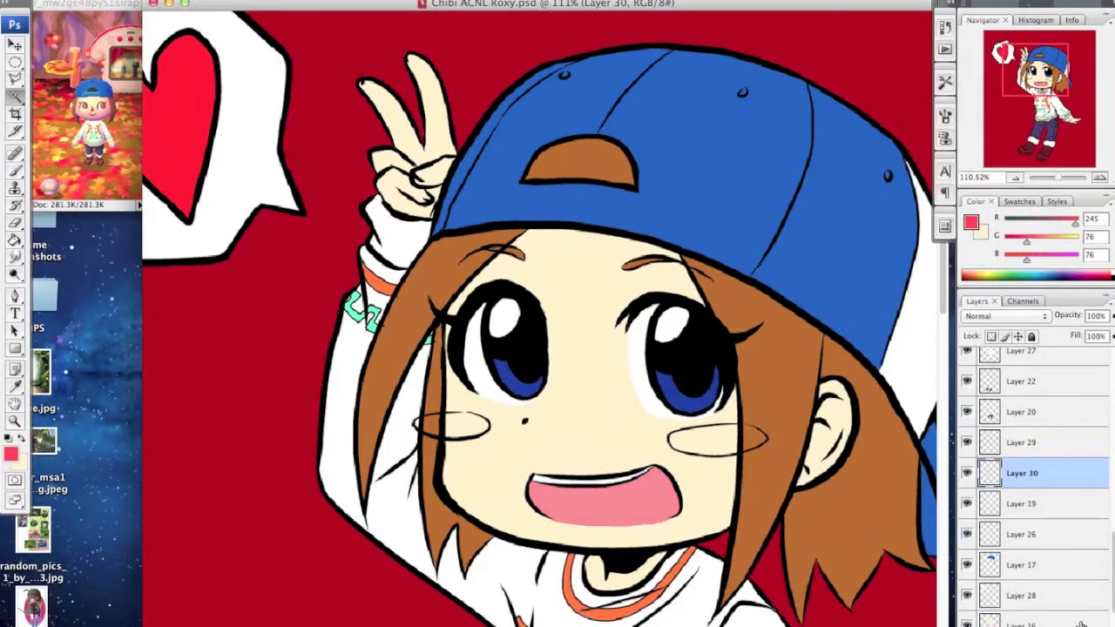
# Step: On a new layer, paint pink blush across both cheeks
pyautogui.hotkey('ctrl', 'shift', 'alt', 'n')
pyautogui.click(10, 452)
pyautogui.click(450, 369)
pyautogui.click(714, 358)
pyautogui.moveTo(422, 425); pyautogui.dragTo(479, 423)
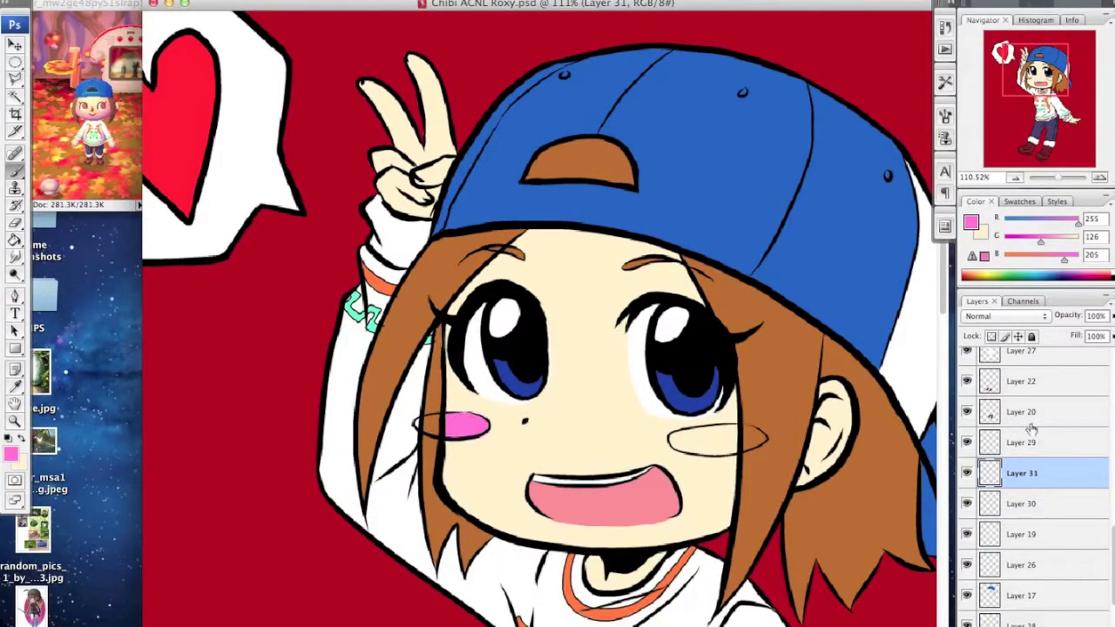
pyautogui.click(684, 445)
pyautogui.moveTo(685, 445); pyautogui.dragTo(749, 438)
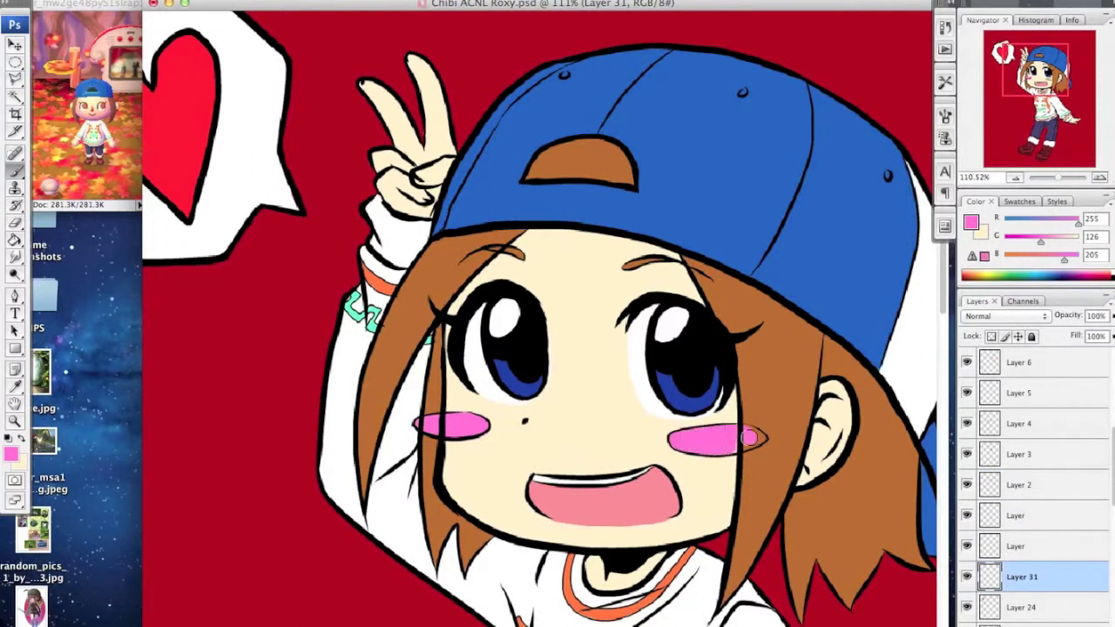
pyautogui.scroll(-3, 716, 440)
pyautogui.scroll(-3, 717, 440)
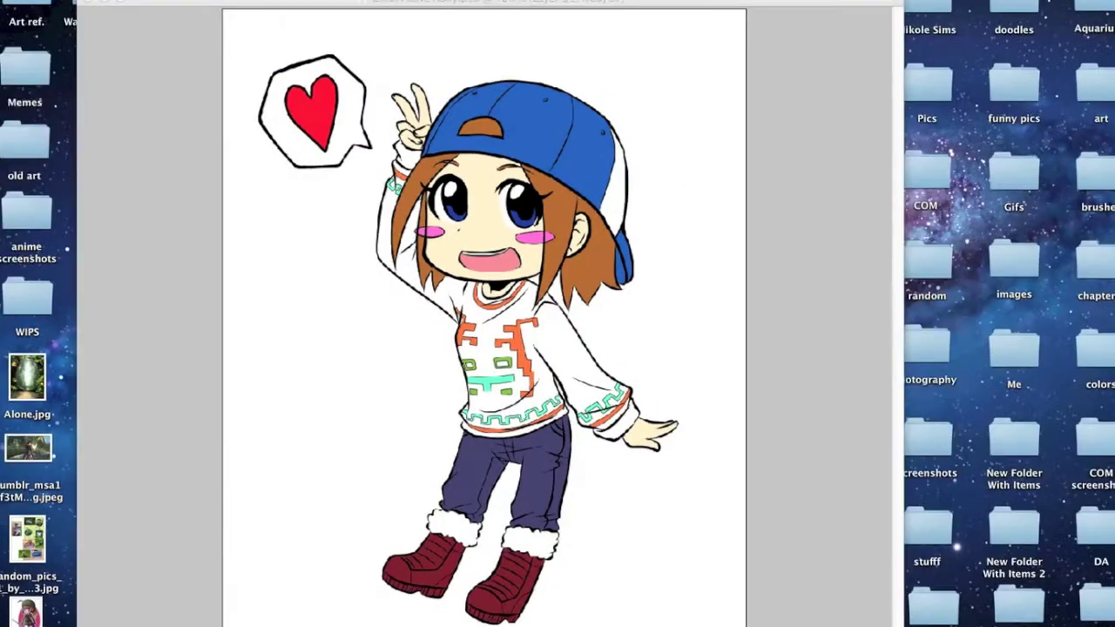
# Step: Choose a skin tone as the painting colour in the Color Picker
pyautogui.click(5, 462)
pyautogui.click(488, 217)
pyautogui.click(722, 363)
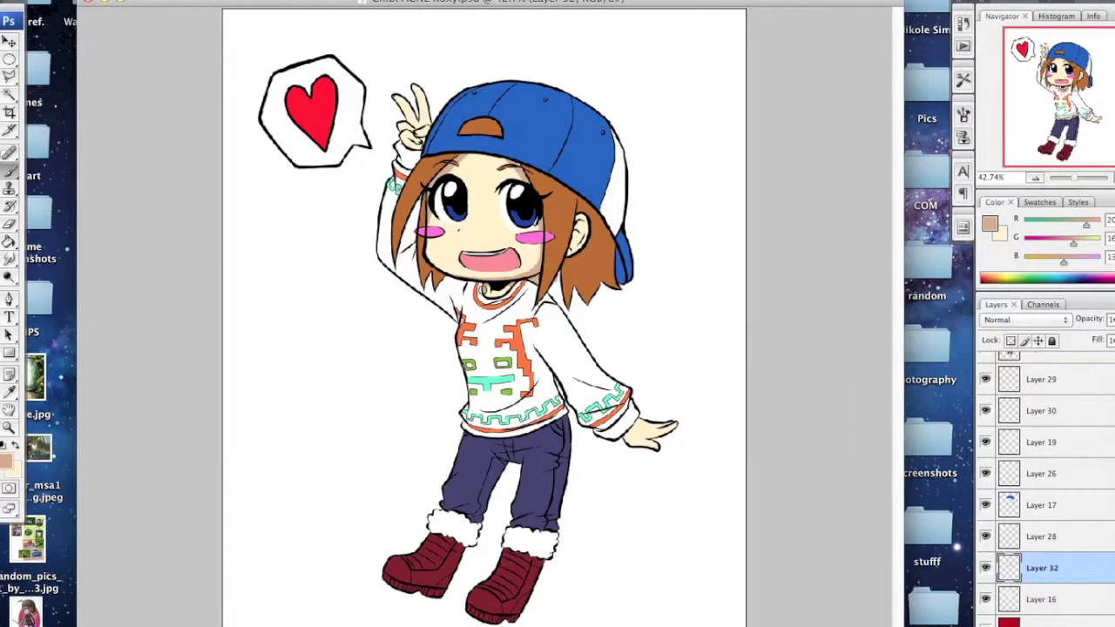
pyautogui.scroll(3, 431, 229)
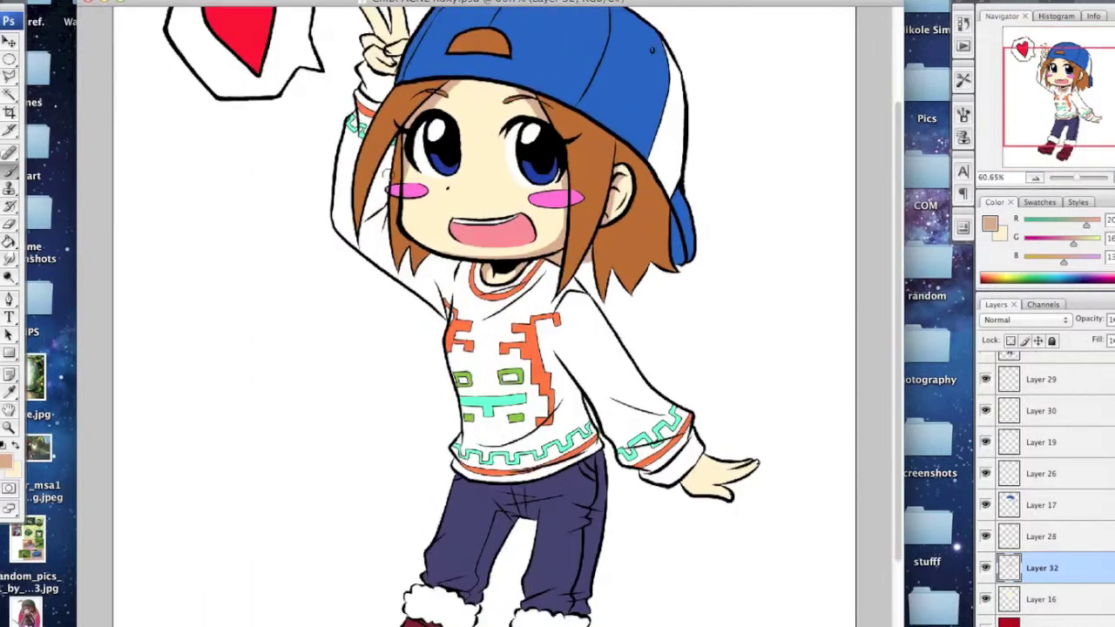
pyautogui.press('b')
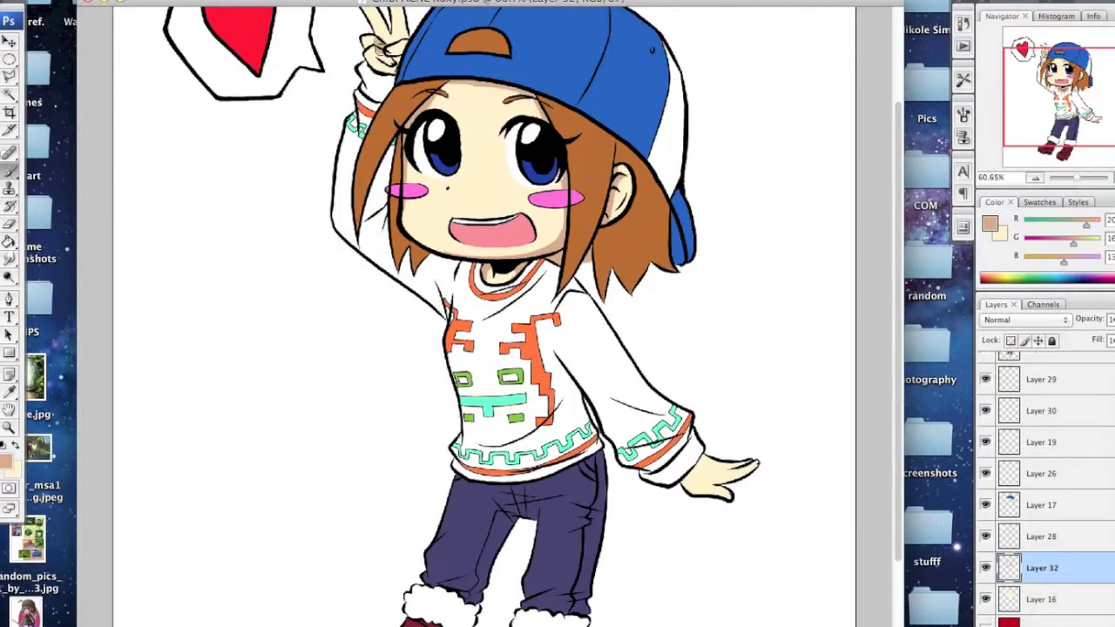
# Step: Reframe the drawing and select Layer 33 for skin shading
pyautogui.press('h')
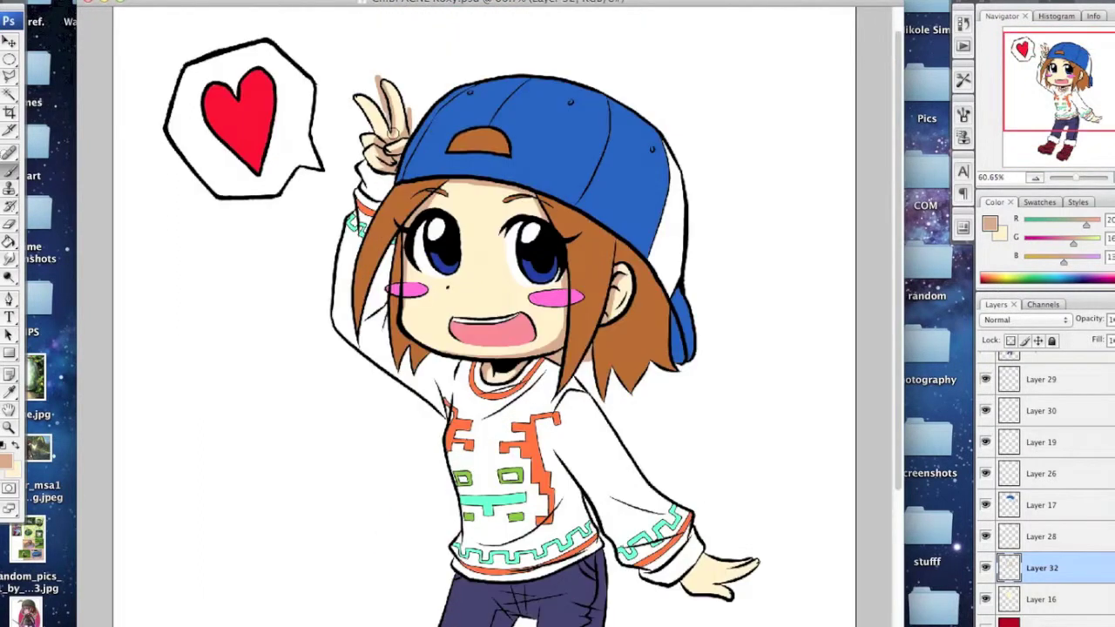
pyautogui.moveTo(394, 131); pyautogui.dragTo(645, 370)
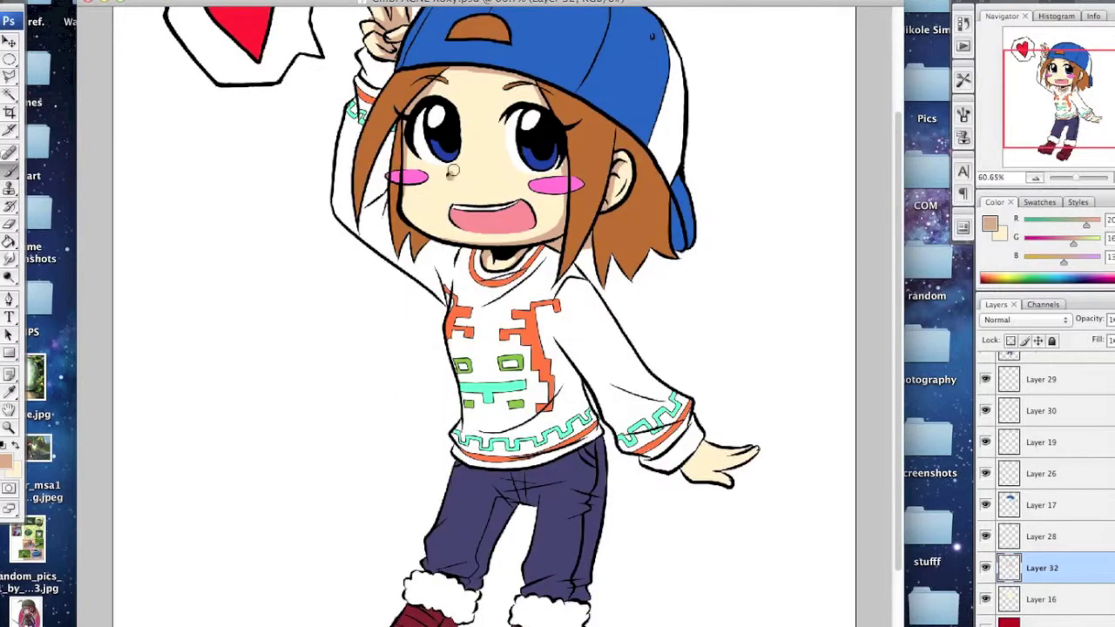
pyautogui.press('e')
pyautogui.scroll(5, 731, 431)
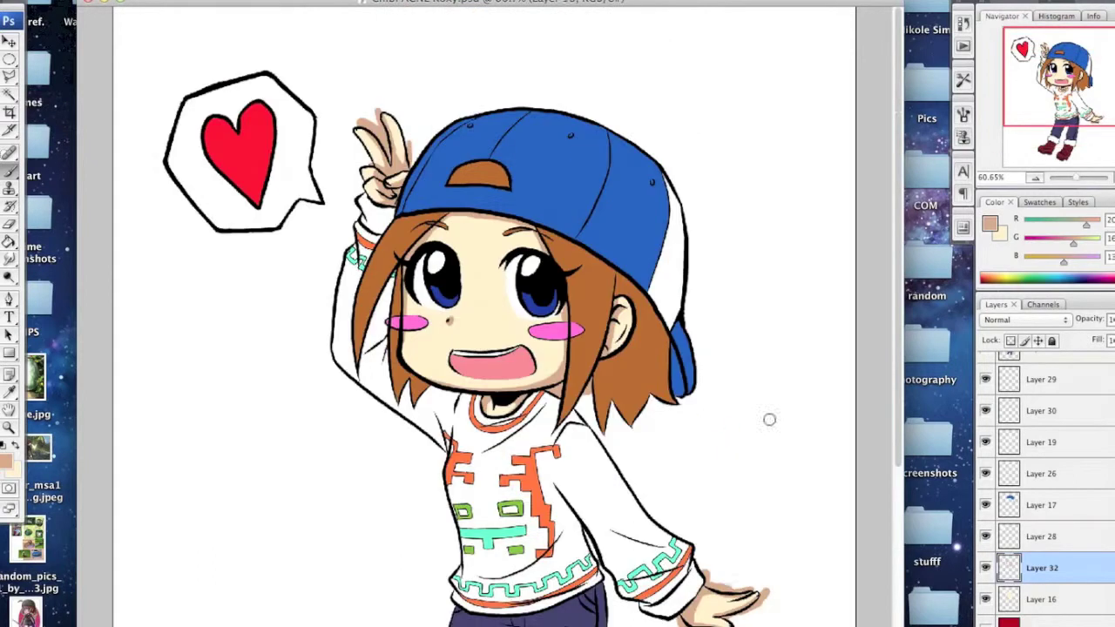
pyautogui.keyDown('ctrl'); pyautogui.click(744, 493); pyautogui.keyUp('ctrl')
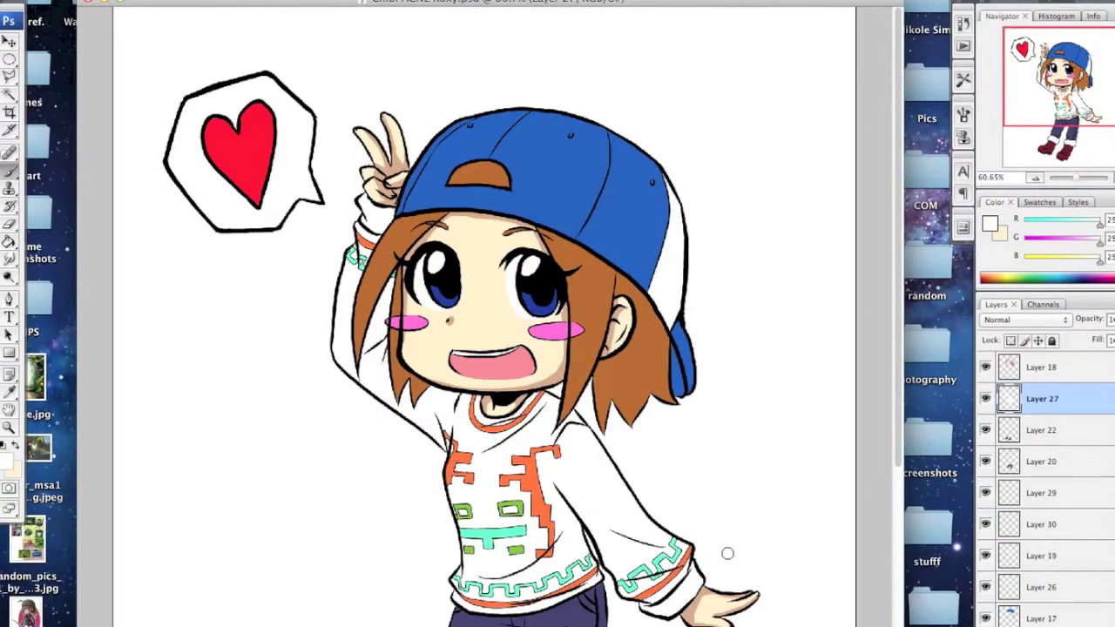
pyautogui.keyDown('ctrl'); pyautogui.click(732, 601); pyautogui.keyUp('ctrl')
# Step: Airbrush skin-tone shading inside the face selection and lower that layer's opacity
pyautogui.keyDown('alt'); pyautogui.click(731, 601); pyautogui.keyUp('alt')
pyautogui.rightClick(146, 159)
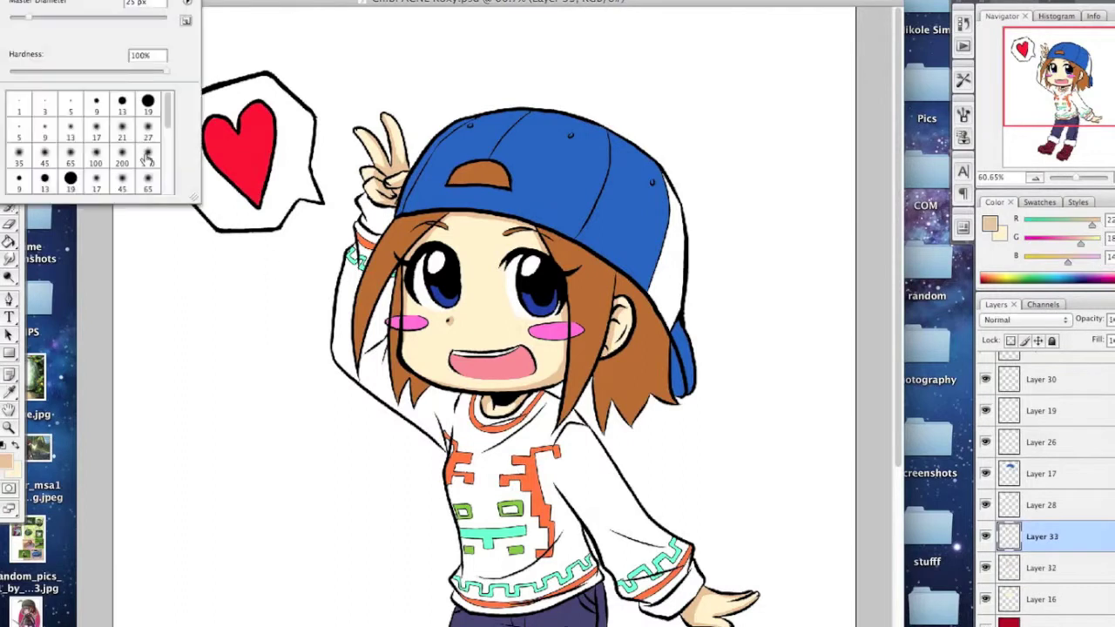
pyautogui.doubleClick(146, 160)
pyautogui.moveTo(296, 262); pyautogui.dragTo(684, 510)
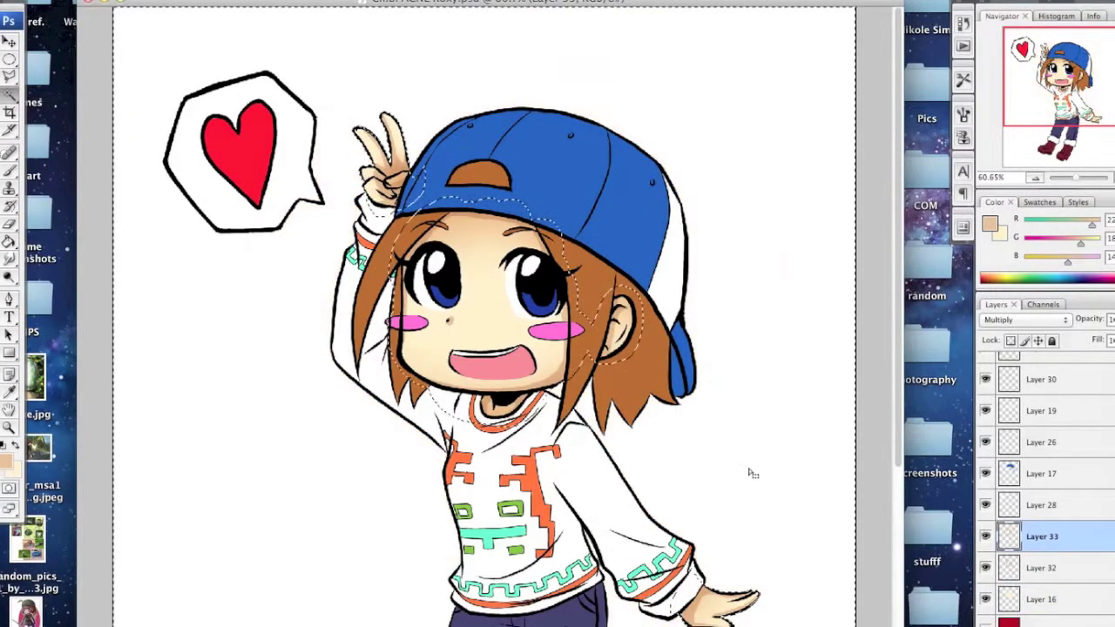
pyautogui.hotkey('ctrl', 'd')
pyautogui.moveTo(1112, 319)
pyautogui.mouseDown()
pyautogui.moveTo(1108, 345)
pyautogui.moveTo(1098, 346)
pyautogui.mouseUp()
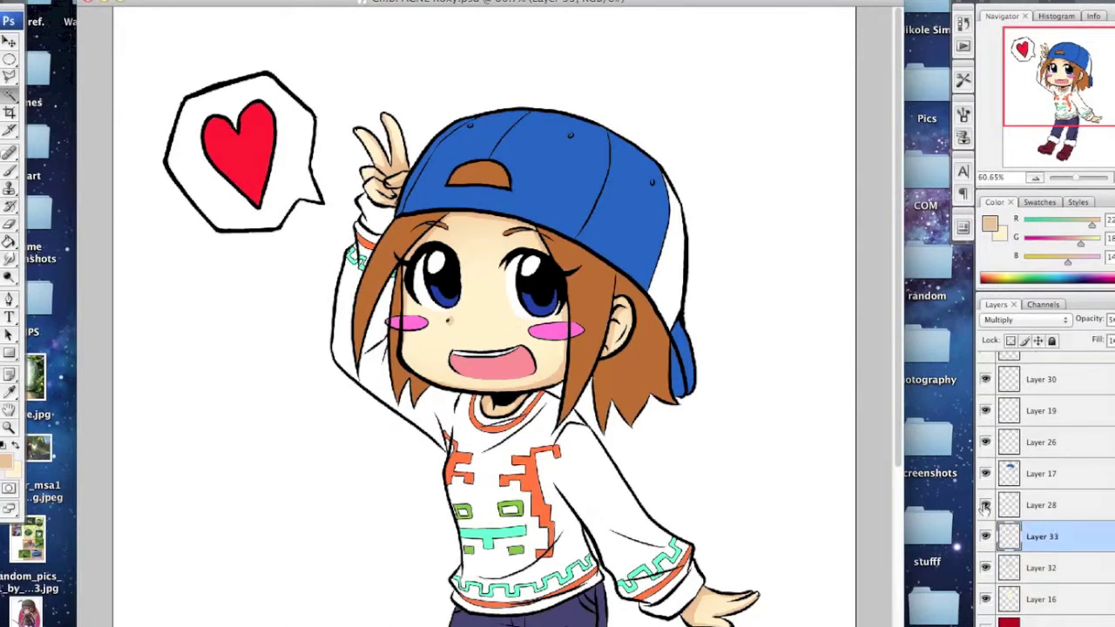
# Step: On a new Multiply layer, airbrush dark blue shading across the cap
pyautogui.hotkey('ctrl', 'shift', 'alt', 'n')
pyautogui.click(7, 462)
pyautogui.click(746, 360)
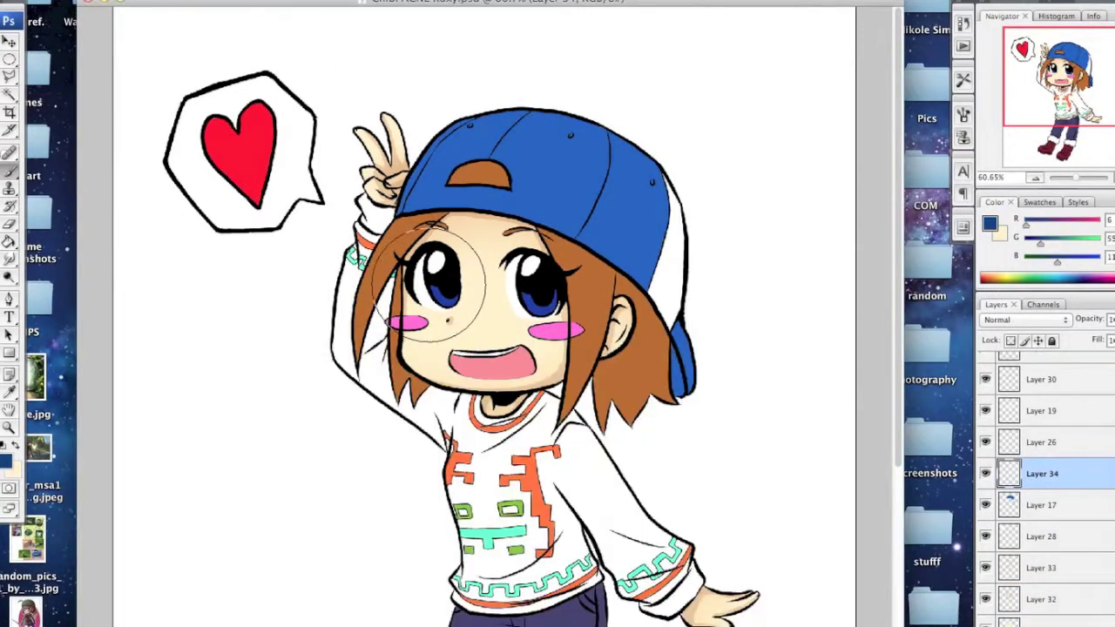
pyautogui.moveTo(431, 279); pyautogui.dragTo(610, 349)
pyautogui.moveTo(627, 392); pyautogui.dragTo(809, 294)
pyautogui.hotkey('ctrl', ']')
pyautogui.hotkey('shift', 'alt', 'm')
pyautogui.moveTo(767, 87)
pyautogui.mouseDown()
pyautogui.moveTo(792, 257)
pyautogui.moveTo(566, 53)
pyautogui.mouseUp()
# Step: Erase the blue spill outside the cap and set the cap shading to 50% opacity
pyautogui.keyDown('ctrl'); pyautogui.click(1008, 505); pyautogui.keyUp('ctrl')
pyautogui.hotkey('ctrl', 'shift', 'i')
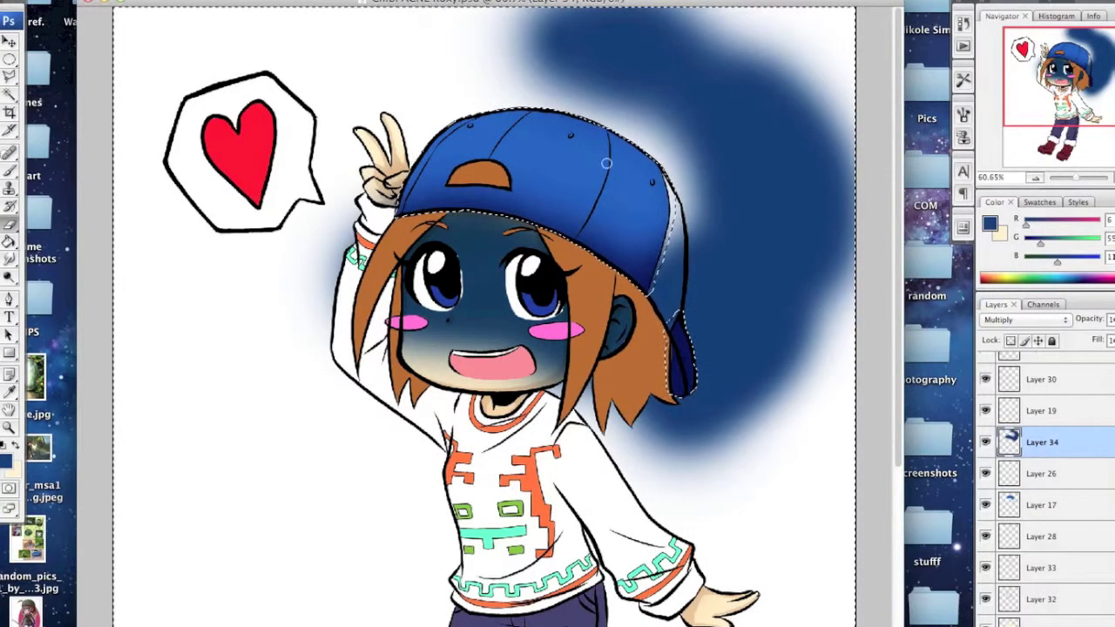
pyautogui.press(']')
pyautogui.press(']')
pyautogui.press(']')
pyautogui.moveTo(418, 287)
pyautogui.mouseDown()
pyautogui.moveTo(717, 311)
pyautogui.moveTo(655, 109)
pyautogui.moveTo(864, 87)
pyautogui.moveTo(783, 435)
pyautogui.mouseUp()
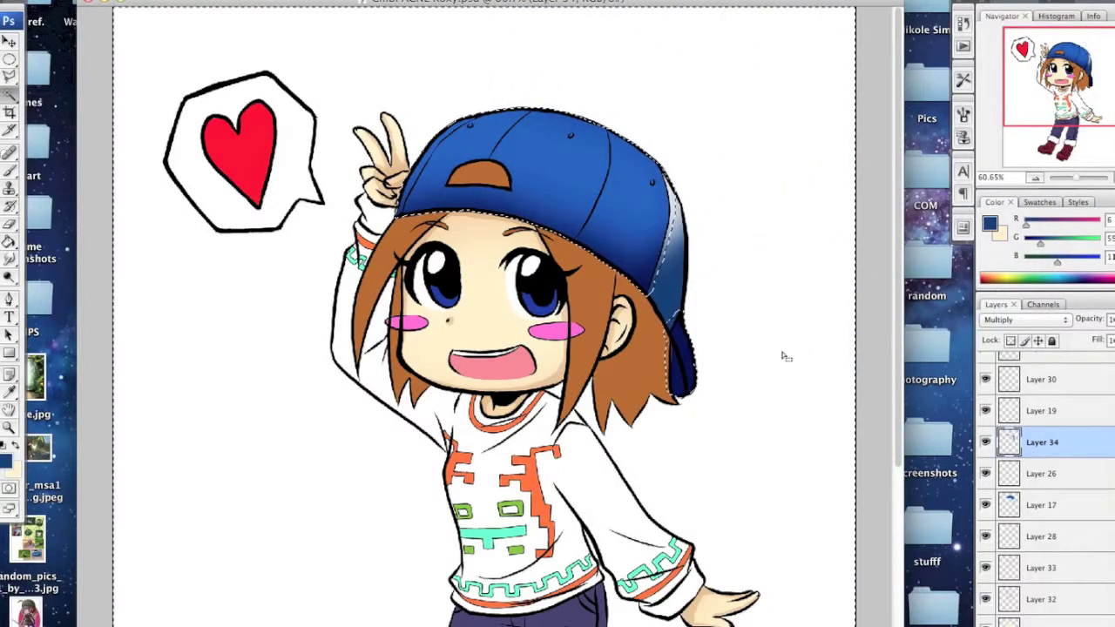
pyautogui.hotkey('ctrl', 'd')
pyautogui.press('Tab')
pyautogui.press('Tab')
pyautogui.press('5')
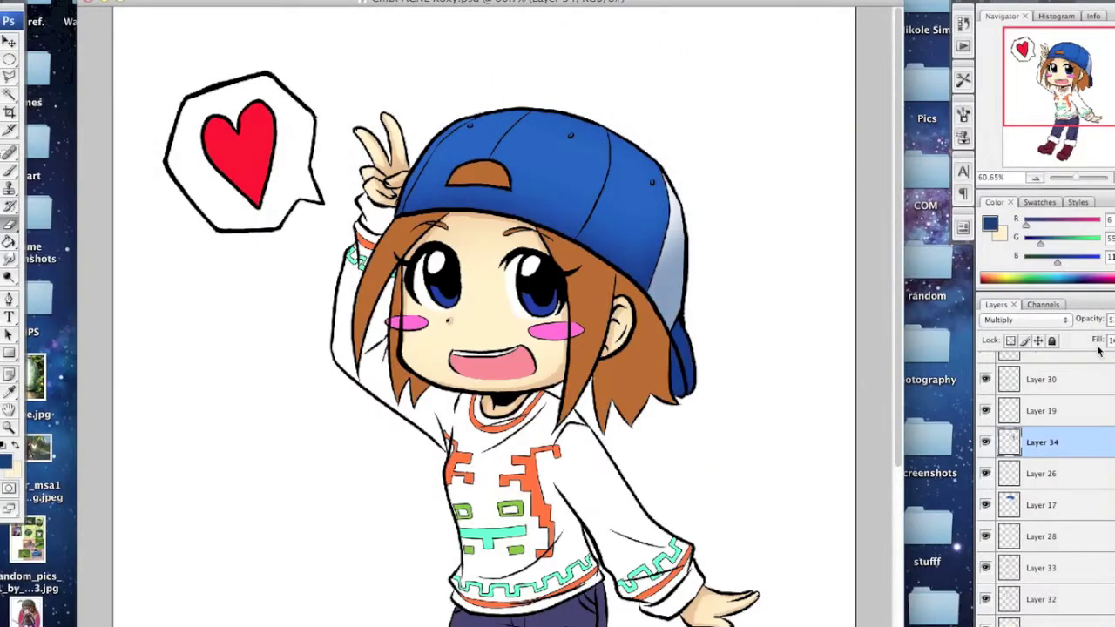
pyautogui.click(1042, 505)
# Step: On Layer 26, erase along the cap's edge to lighten it, using Layer 17's cap selection
pyautogui.click(1042, 473)
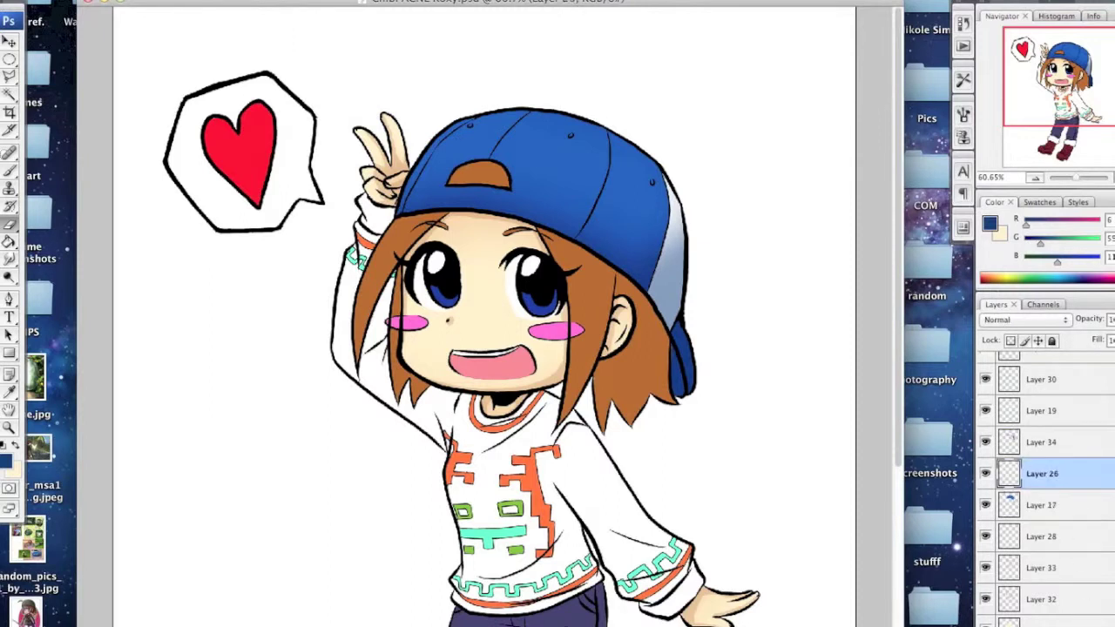
pyautogui.doubleClick(149, 111)
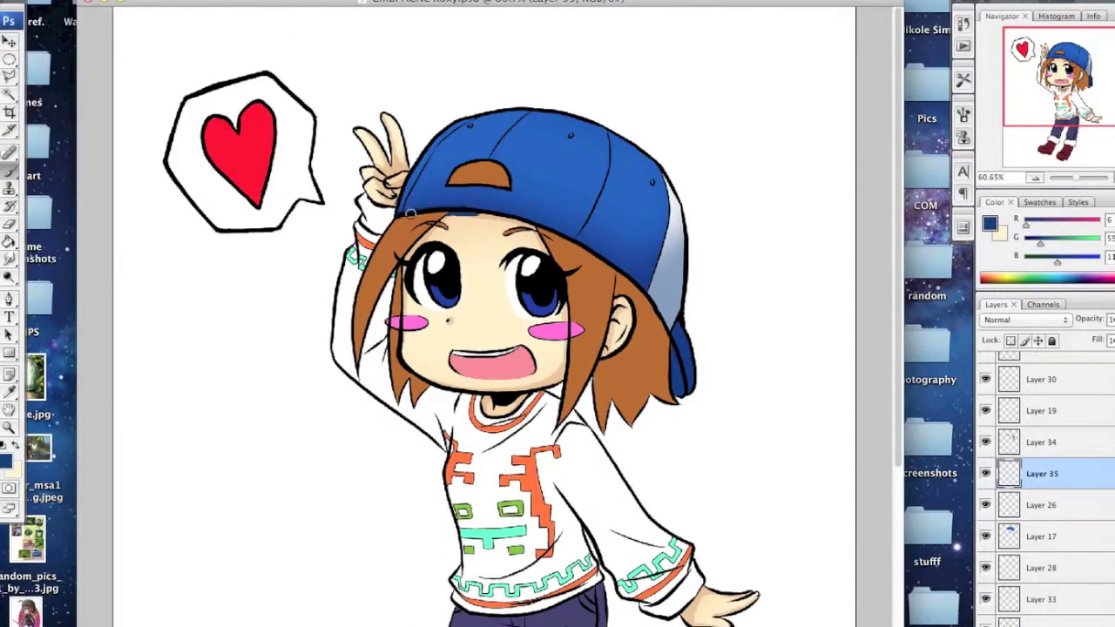
pyautogui.press('e')
pyautogui.moveTo(649, 279); pyautogui.dragTo(678, 392)
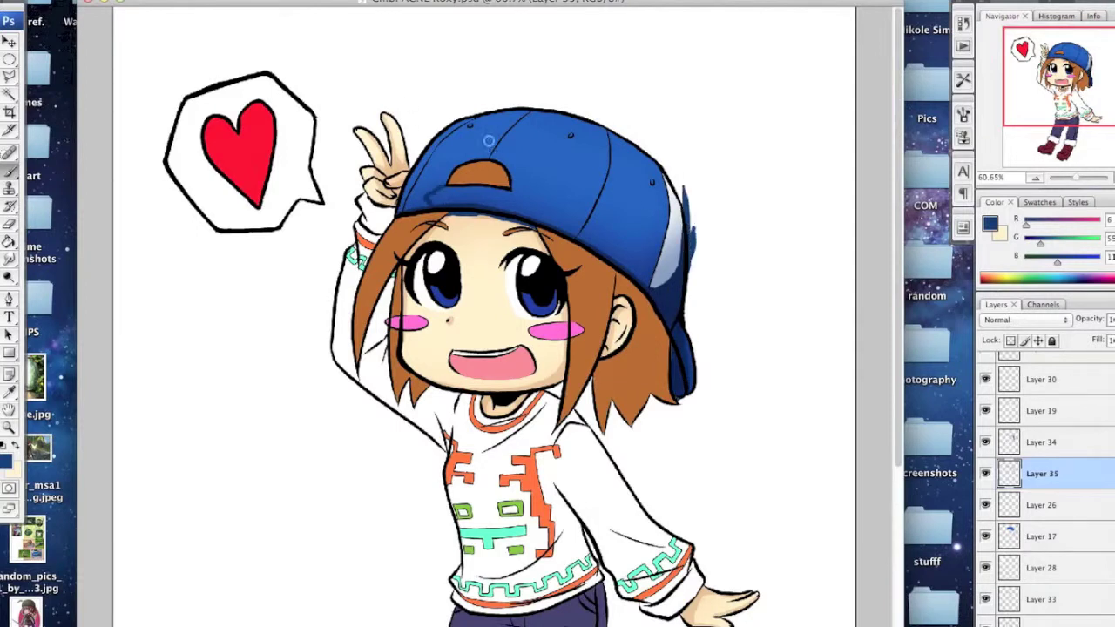
pyautogui.hotkey('alt', '[')
pyautogui.hotkey('alt', '[')
pyautogui.press('w')
pyautogui.click(809, 447)
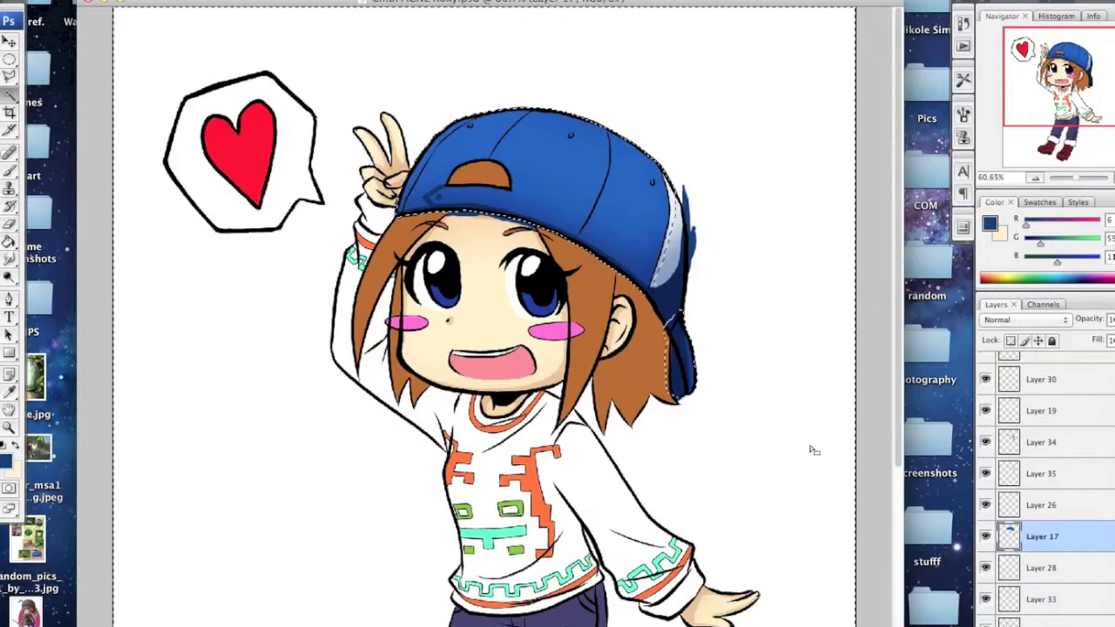
pyautogui.press('e')
pyautogui.hotkey('alt', ']')
pyautogui.hotkey('alt', ']')
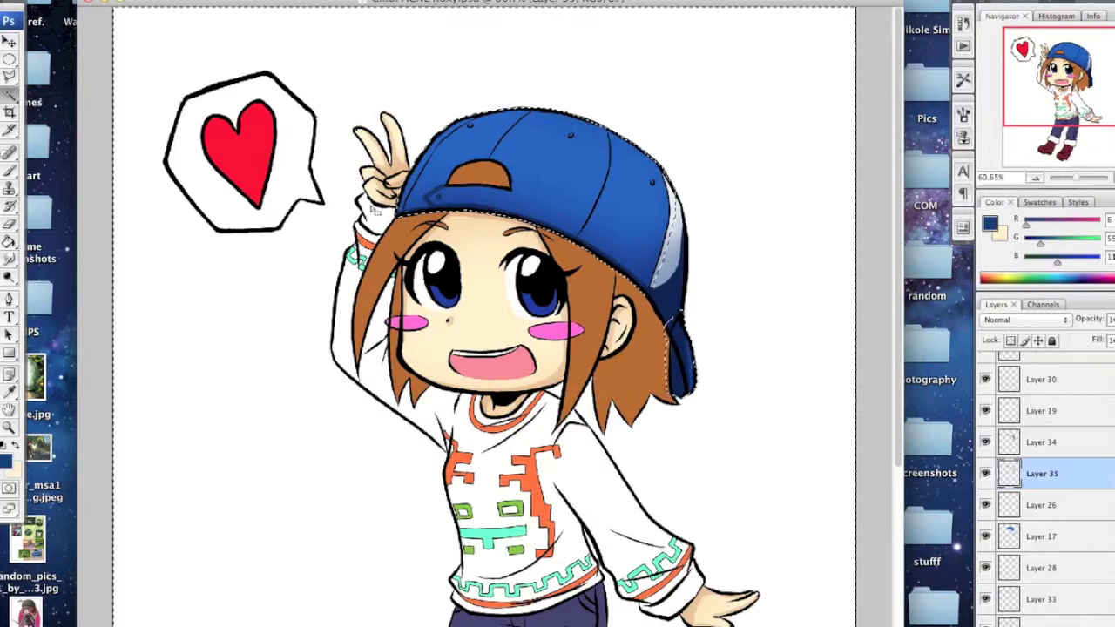
# Step: Set the cap shading layer to Multiply with lowered opacity
pyautogui.hotkey('ctrl', 'd')
pyautogui.click(1023, 320)
pyautogui.click(1023, 357)
pyautogui.moveTo(1111, 319); pyautogui.dragTo(1089, 344)
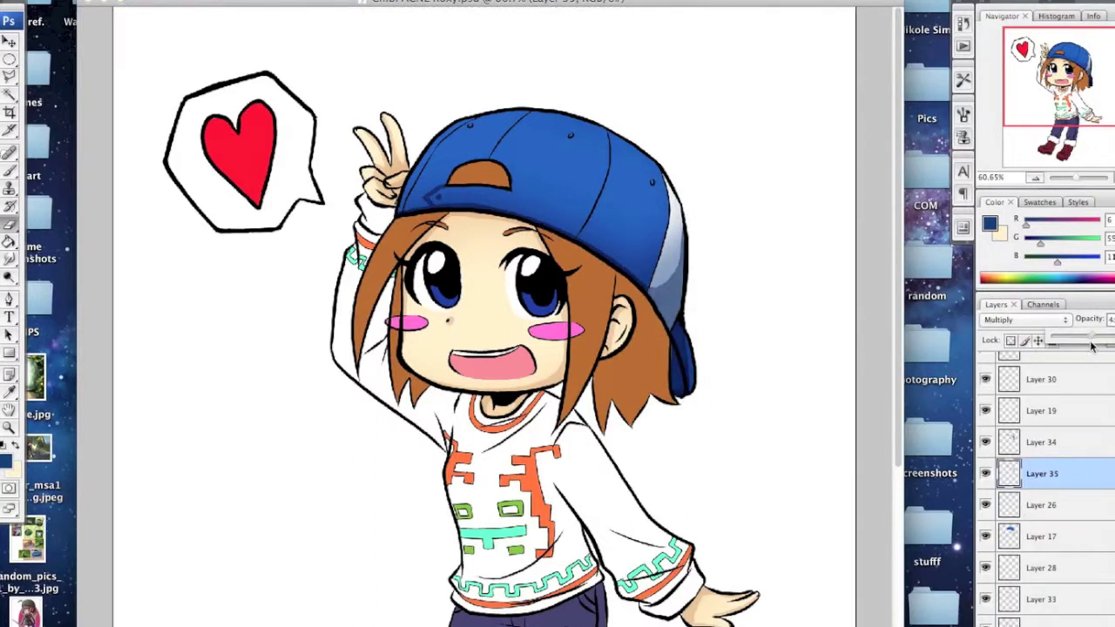
# Step: Add new layers for cap details and ready a small black brush
pyautogui.click(1089, 620)
pyautogui.press('b')
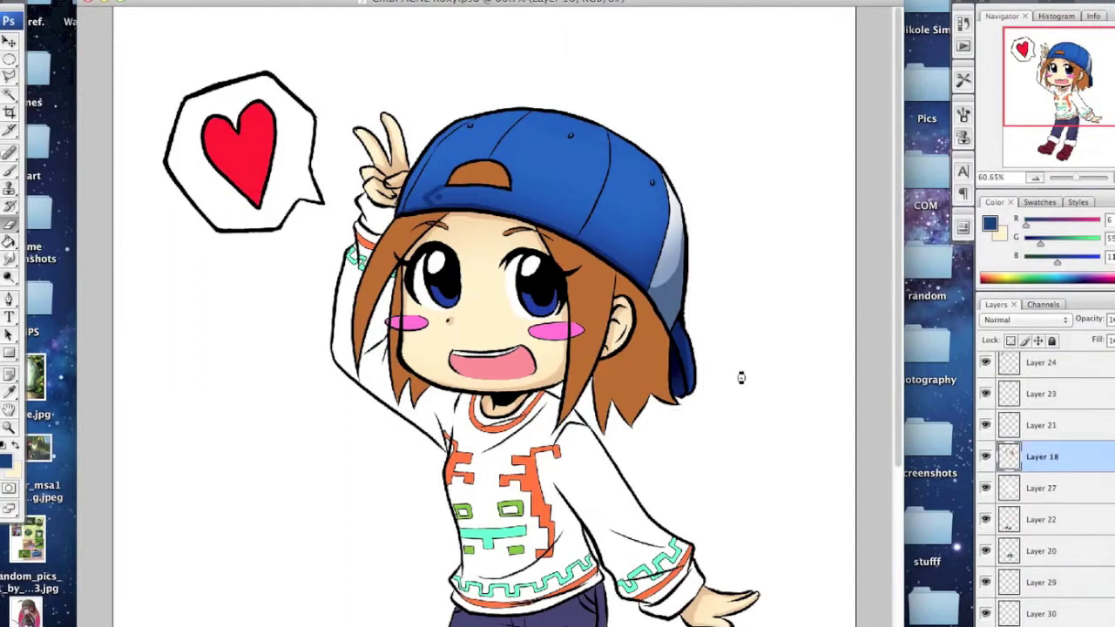
pyautogui.scroll(2, 987, 505)
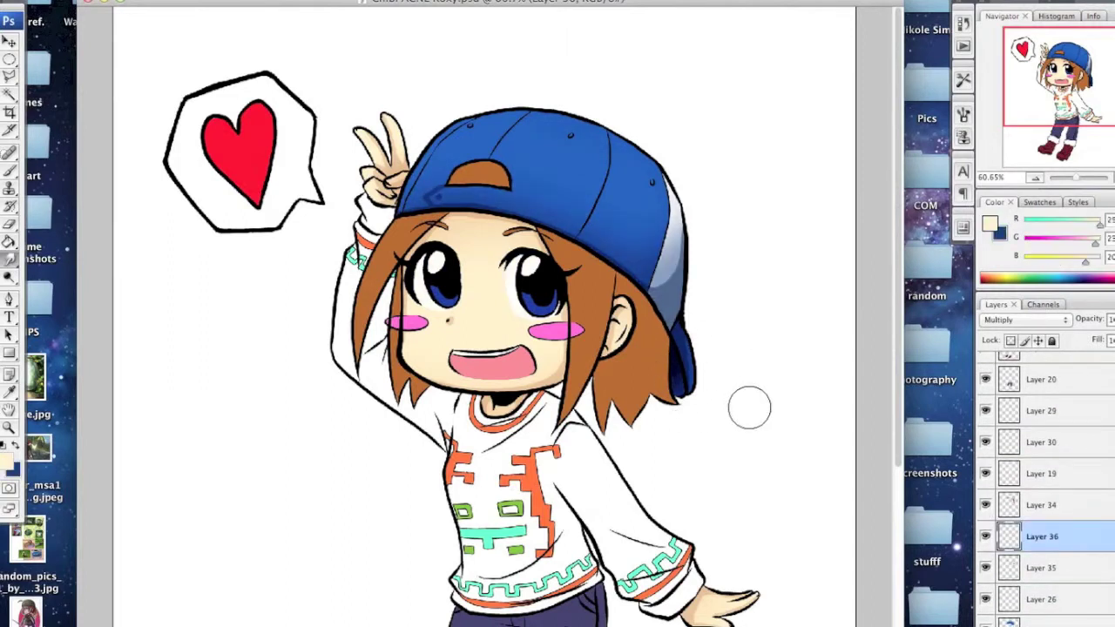
pyautogui.hotkey('ctrl', 'shift', 'alt', 'n')
pyautogui.scroll(5, 544, 318)
pyautogui.press('d')
pyautogui.press('b')
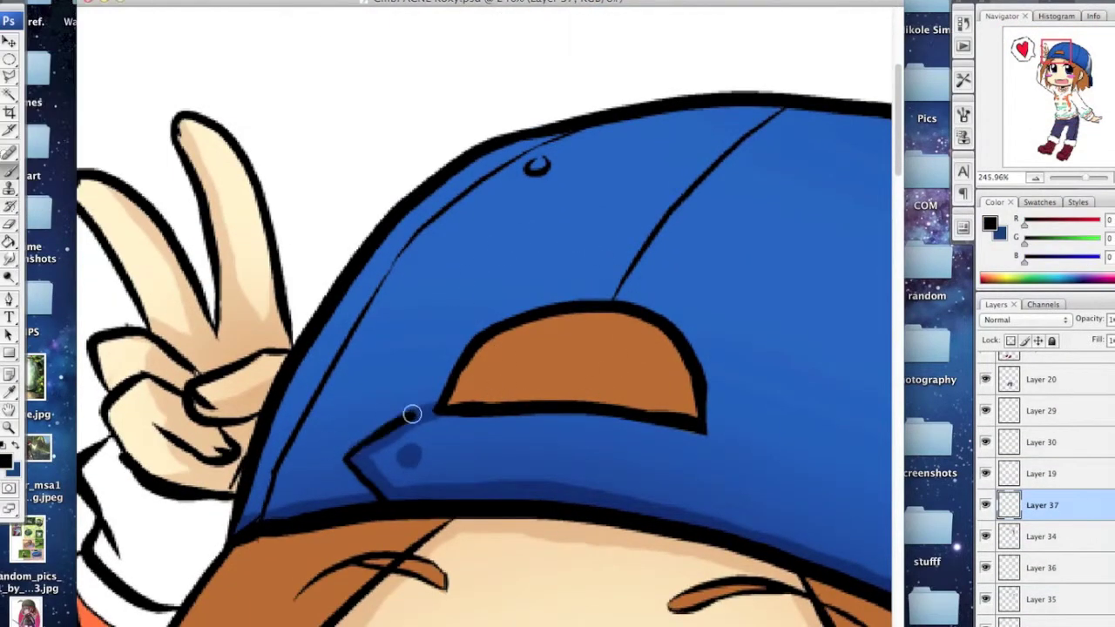
pyautogui.click(1075, 179)
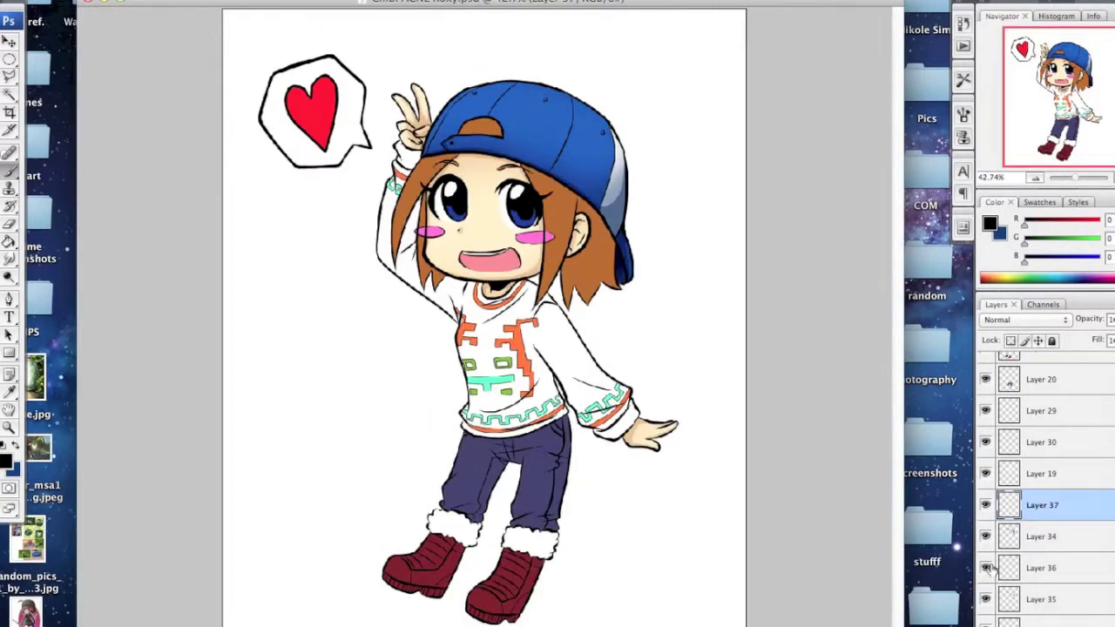
# Step: Blend the cap shading and dot dark rivets on the cap's eyelets and strap
pyautogui.click(1036, 599)
pyautogui.press('r')
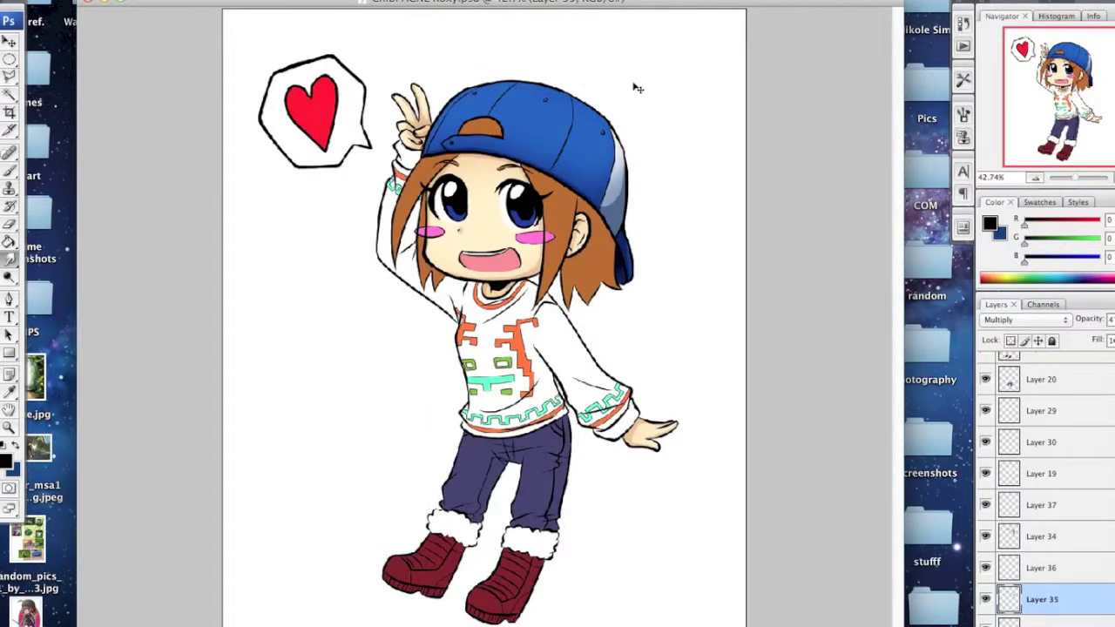
pyautogui.scroll(5, 488, 218)
pyautogui.scroll(3, 488, 261)
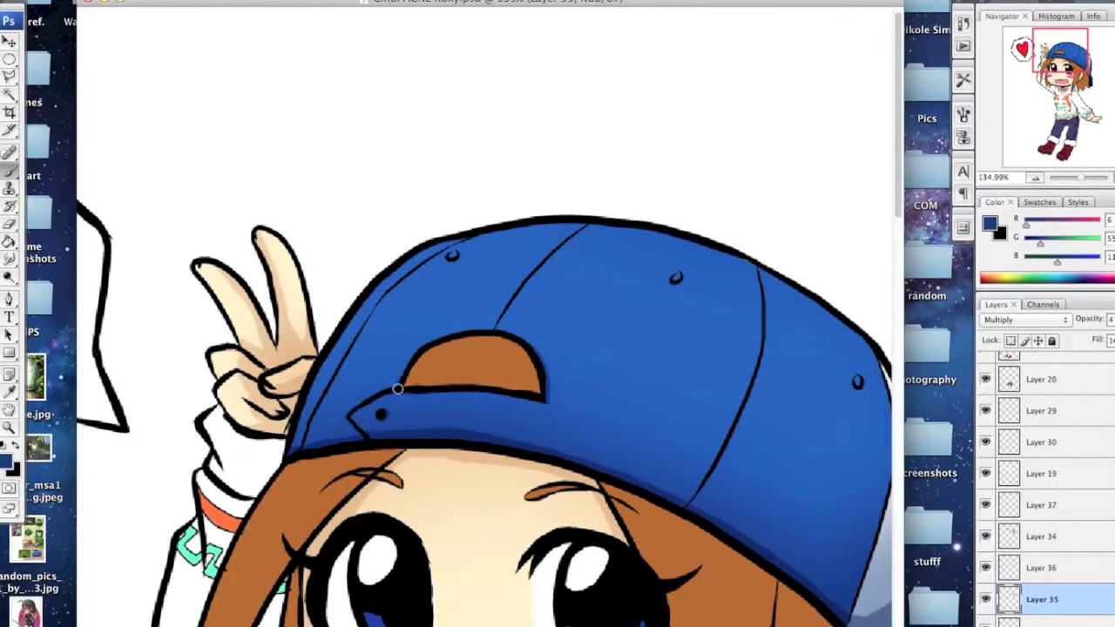
pyautogui.press('b')
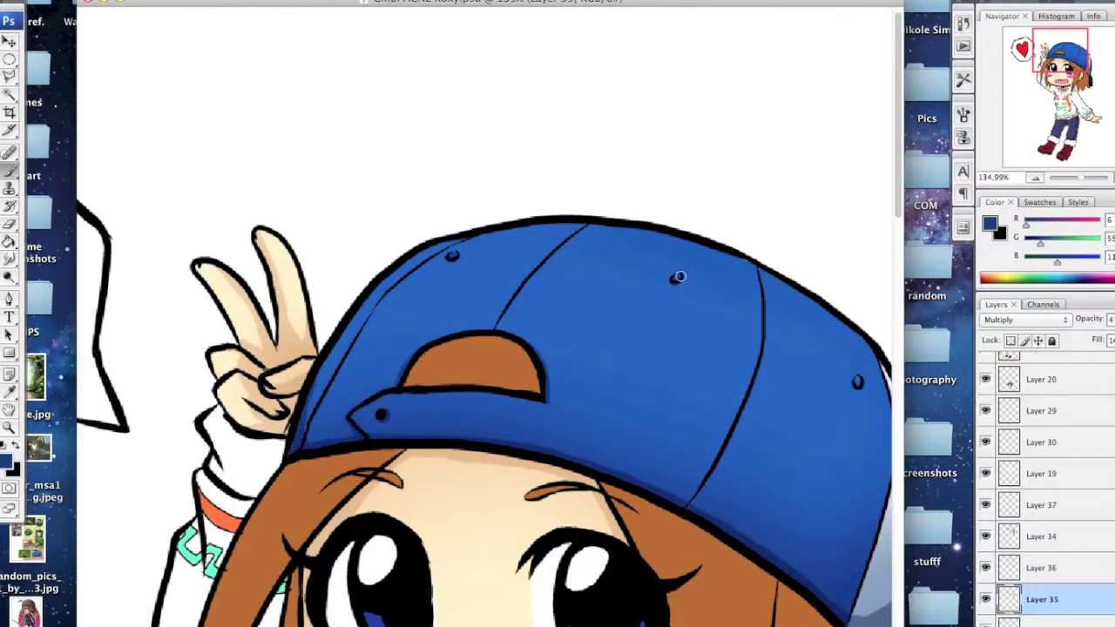
pyautogui.scroll(-5, 828, 423)
pyautogui.scroll(2, 829, 423)
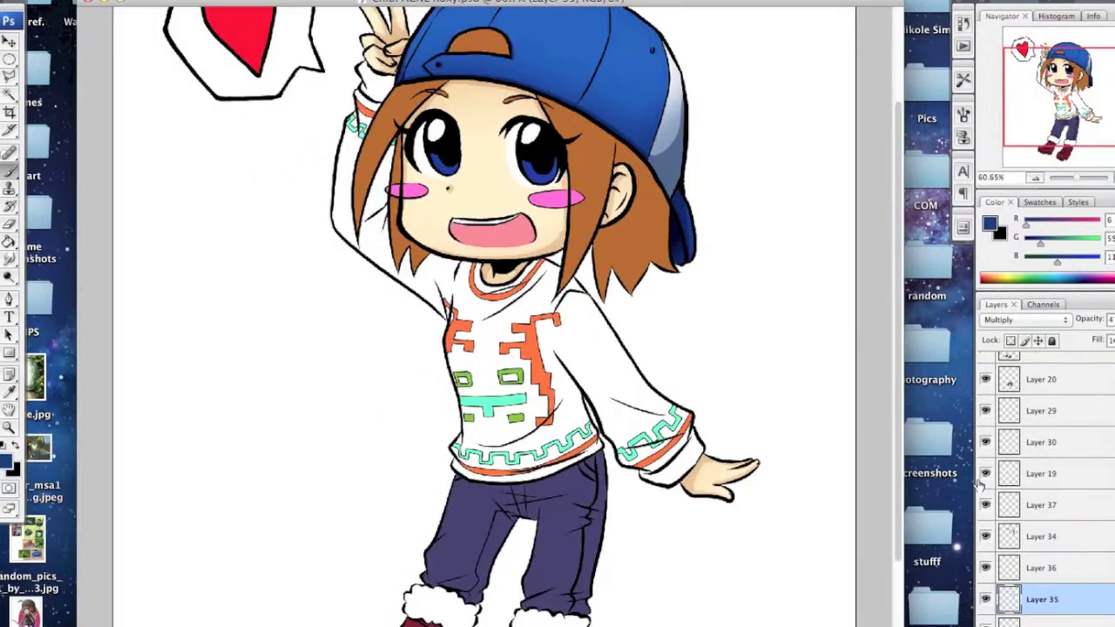
# Step: Show the hidden cap shading again and add a new layer for face shading
pyautogui.click(985, 537)
pyautogui.click(1041, 473)
pyautogui.hotkey('ctrl', 'shift', 'alt', 'n')
pyautogui.press('d')
pyautogui.scroll(3, 345, 430)
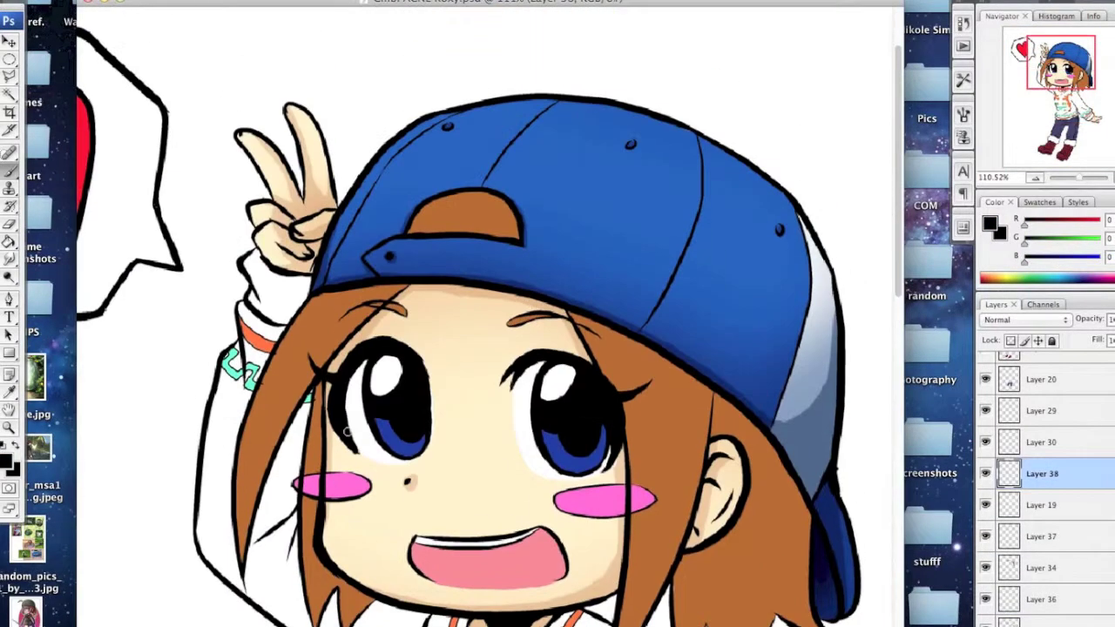
# Step: Start the PokéRAP track in the music player and return to Photoshop
pyautogui.press('super+Tab')
pyautogui.press('Escape')
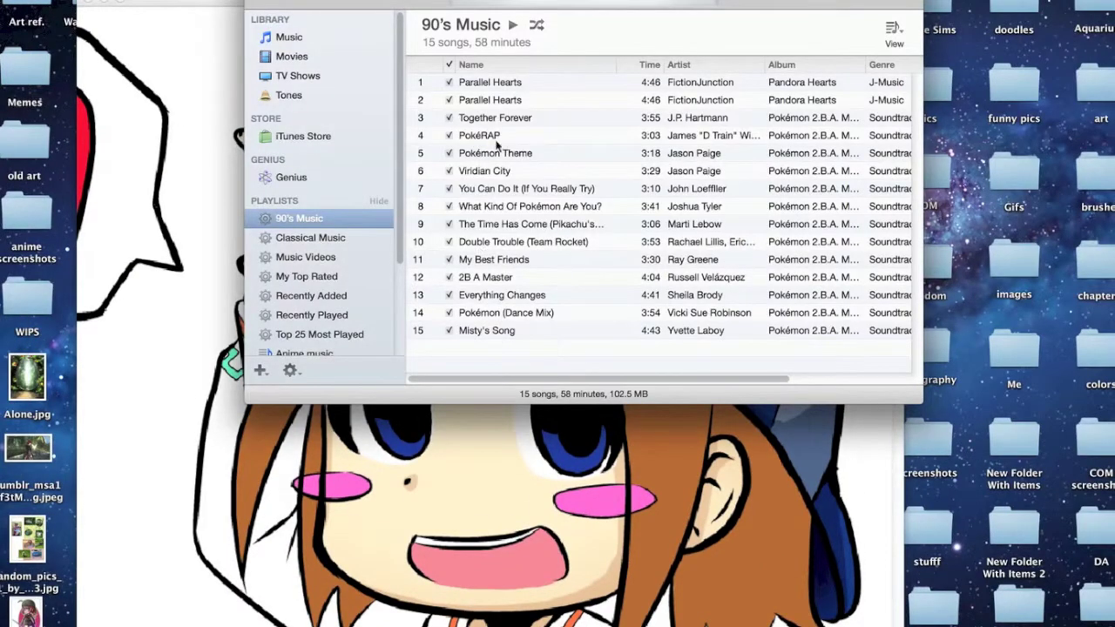
pyautogui.doubleClick(496, 142)
pyautogui.press('super+Tab')
# Step: Set the eye shading to 40% opacity and shade the mouth with its sampled pink
pyautogui.press('4')
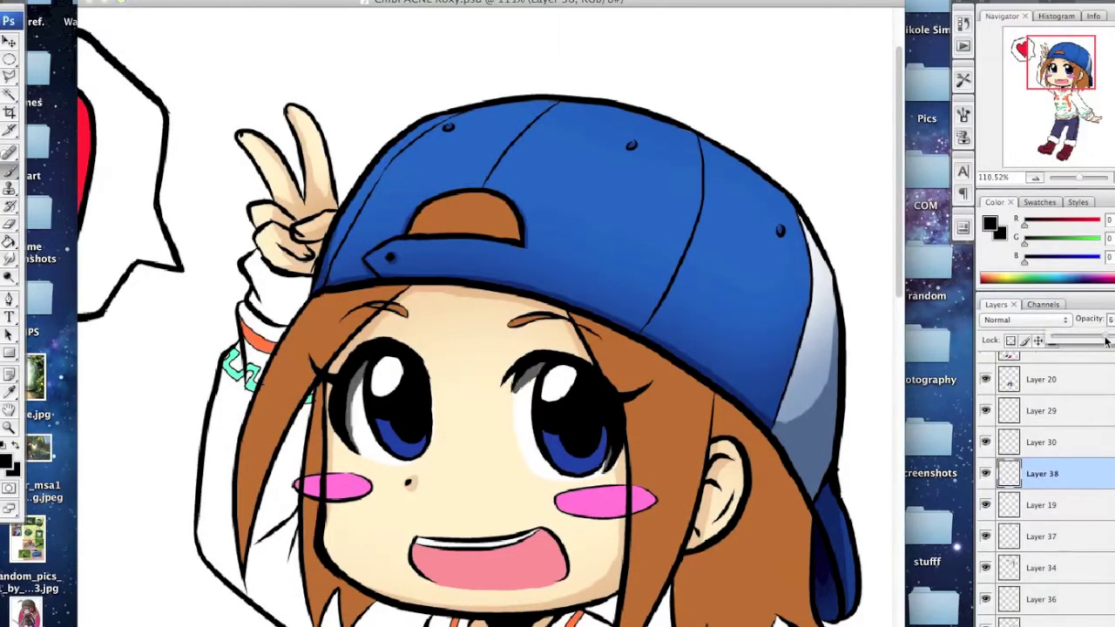
pyautogui.press('e')
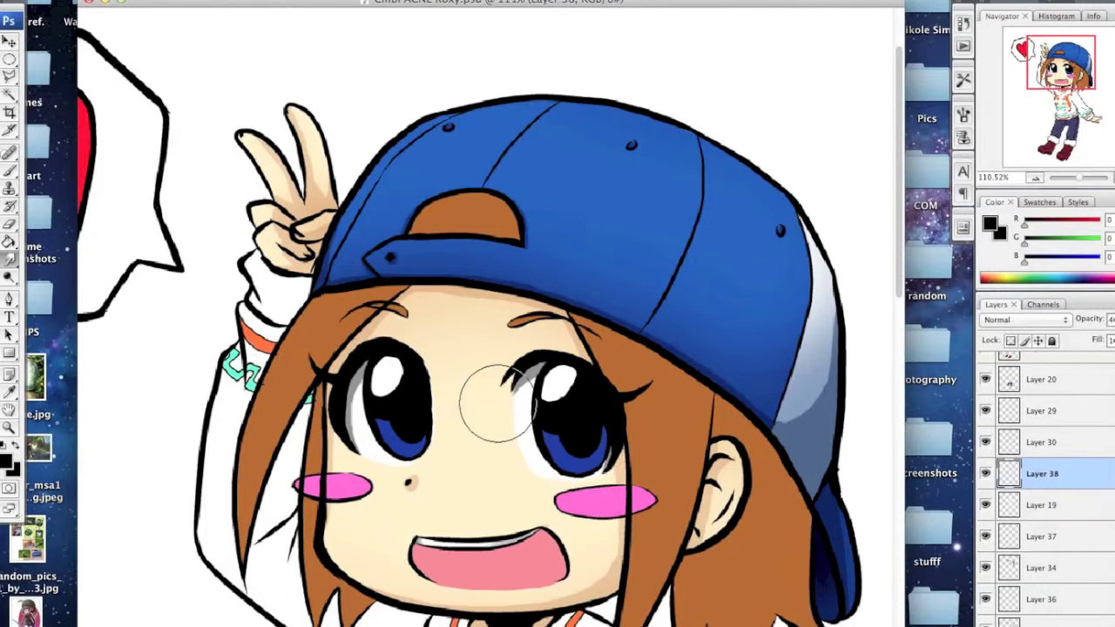
pyautogui.press('b')
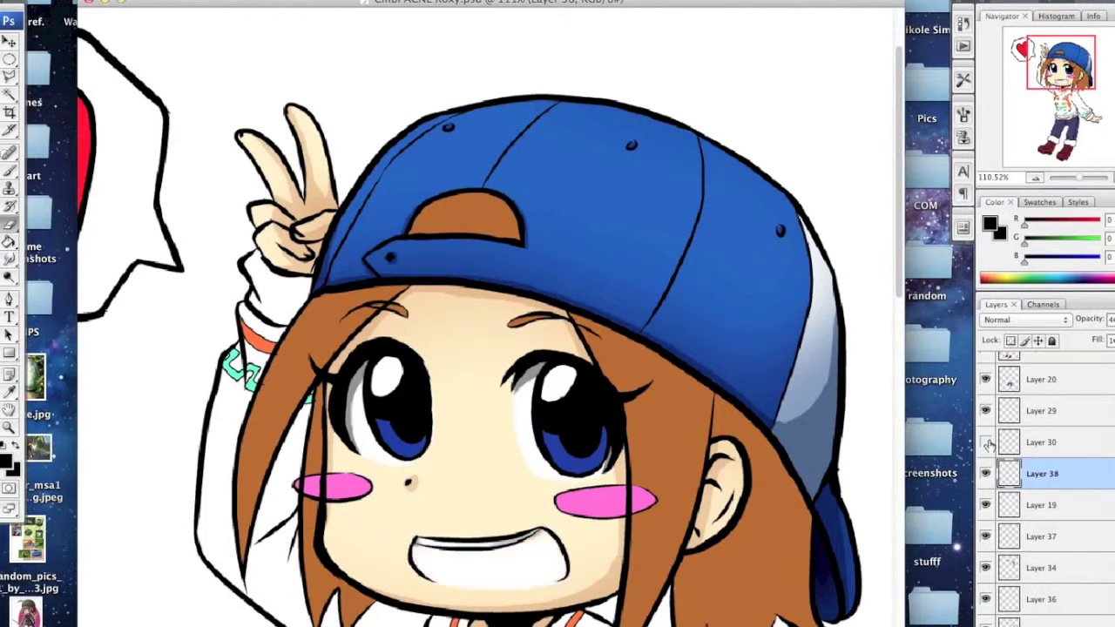
pyautogui.click(1001, 443)
pyautogui.keyDown('alt'); pyautogui.click(435, 561); pyautogui.keyUp('alt')
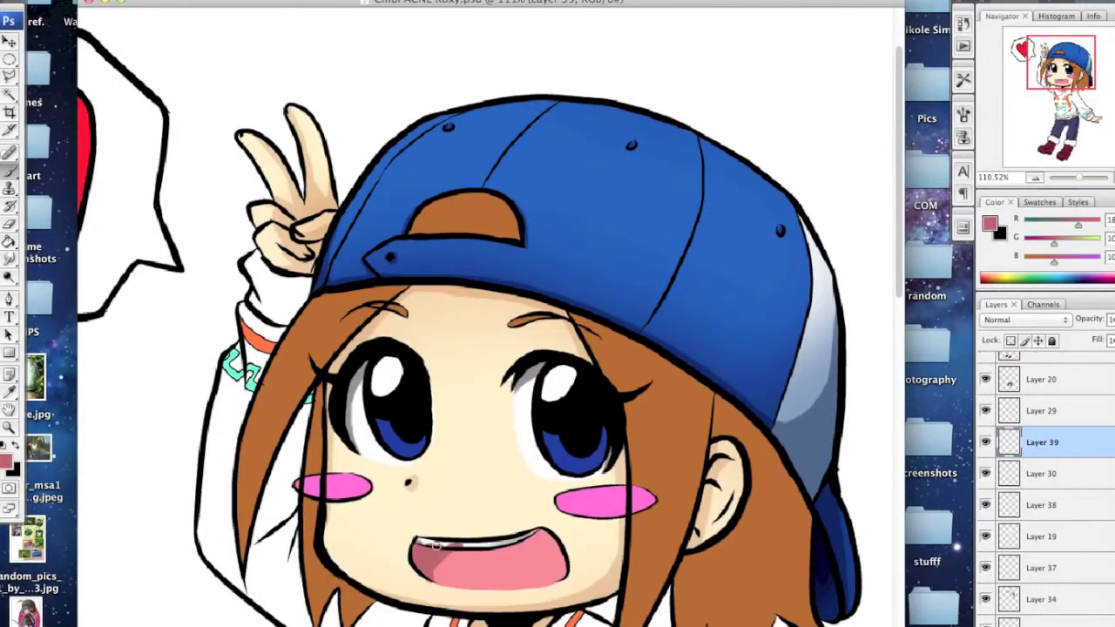
pyautogui.click(1041, 473)
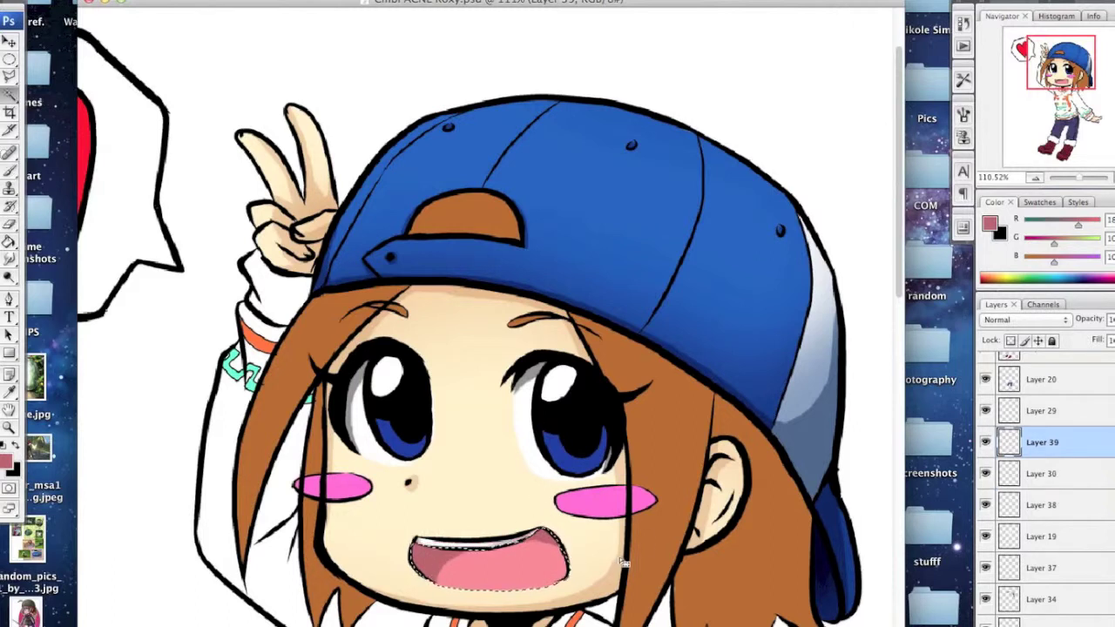
pyautogui.scroll(-5, 1040, 479)
# Step: Try soft red backdrop paint around the character on a new layer, then delete it
pyautogui.hotkey('ctrl', 'shift', 'alt', 'n')
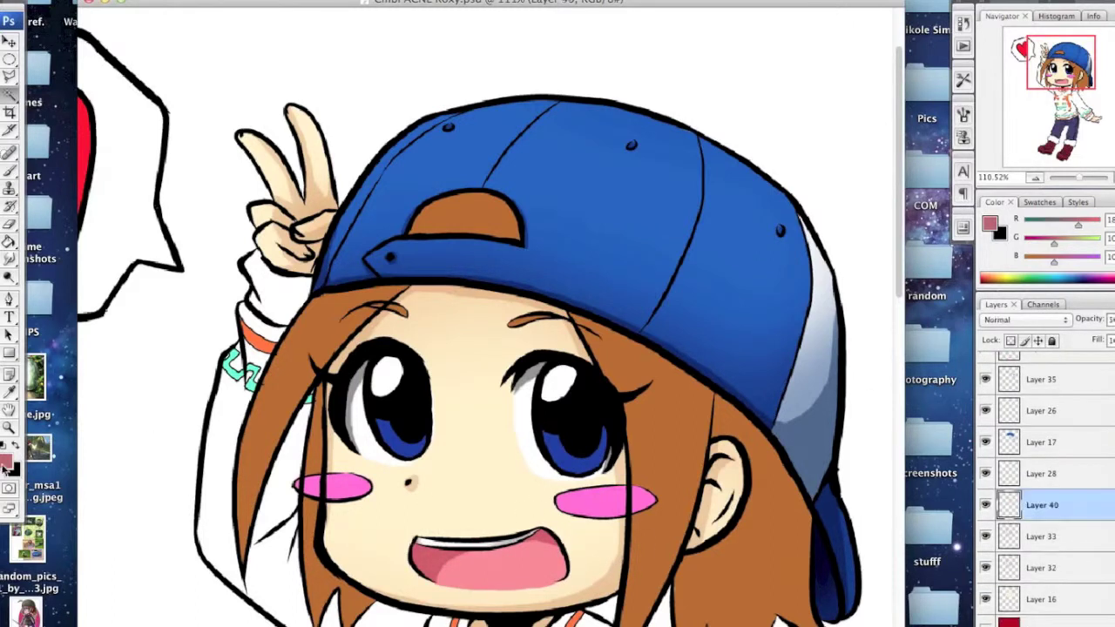
pyautogui.keyDown('alt'); pyautogui.click(87, 148); pyautogui.keyUp('alt')
pyautogui.rightClick(87, 148)
pyautogui.hotkey('ctrl', '0')
pyautogui.moveTo(361, 249); pyautogui.dragTo(609, 305)
pyautogui.moveTo(662, 331)
pyautogui.mouseDown()
pyautogui.moveTo(558, 104)
pyautogui.moveTo(288, 148)
pyautogui.mouseUp()
pyautogui.moveTo(696, 410)
pyautogui.mouseDown()
pyautogui.moveTo(737, 448)
pyautogui.moveTo(610, 409)
pyautogui.mouseUp()
pyautogui.moveTo(566, 104); pyautogui.dragTo(477, 170)
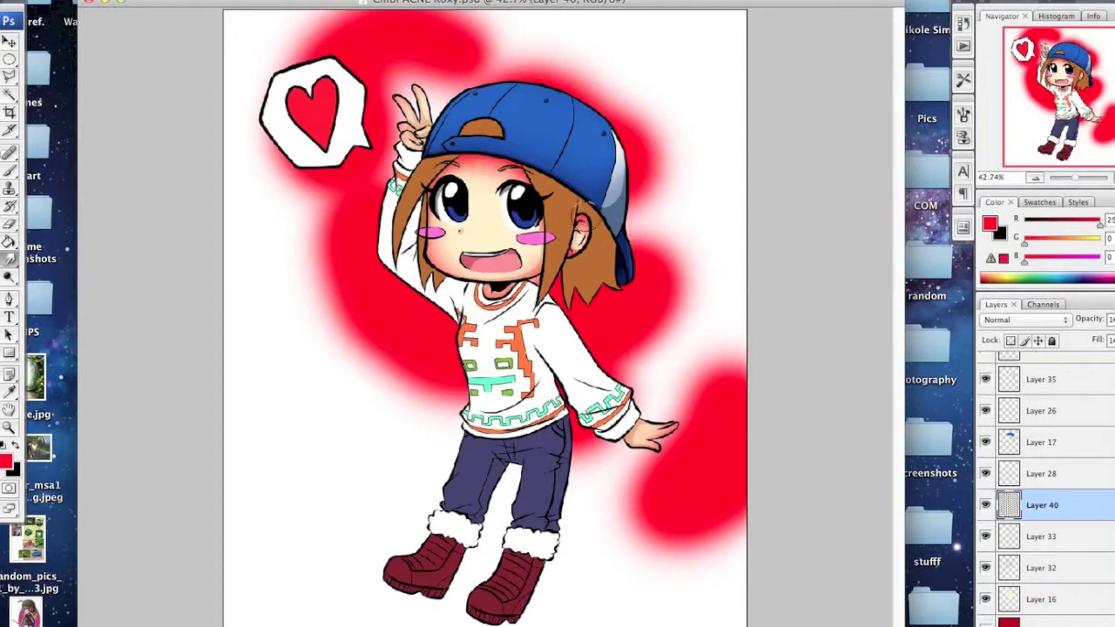
pyautogui.moveTo(730, 371); pyautogui.dragTo(610, 453)
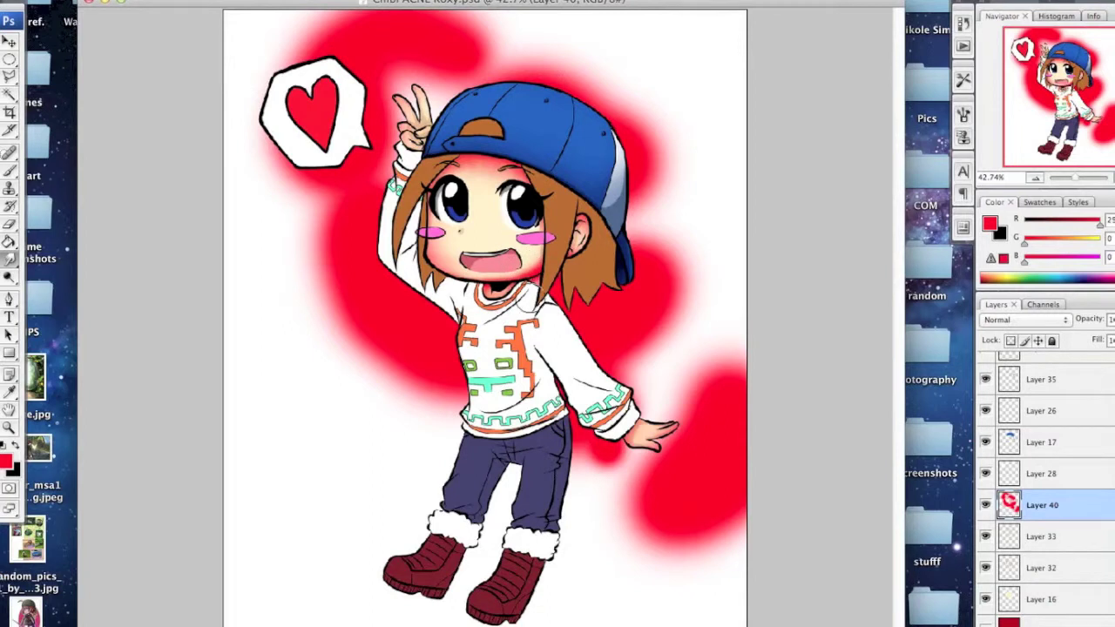
pyautogui.press('Delete')
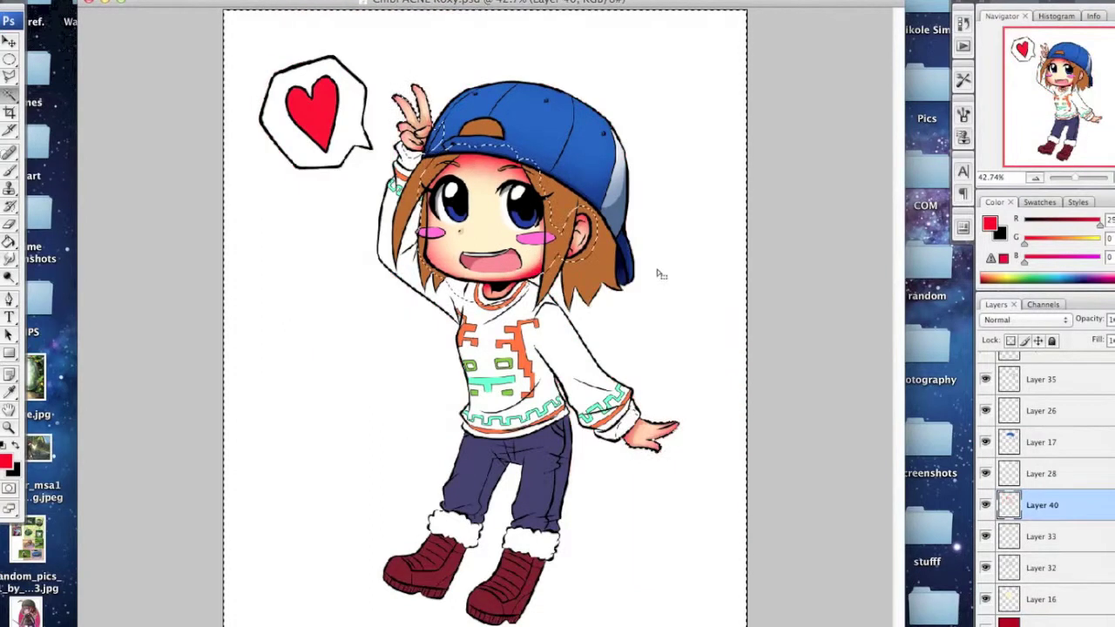
pyautogui.moveTo(1111, 318); pyautogui.dragTo(1073, 363)
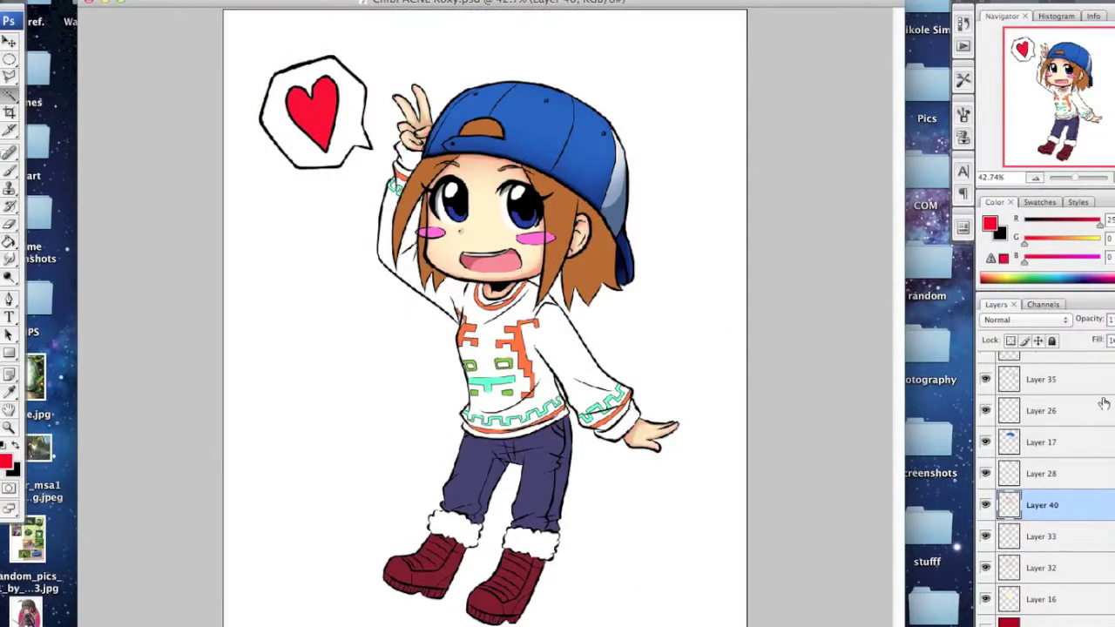
pyautogui.scroll(5, 1045, 479)
# Step: Try soft black shadow paint near the hand and cap, then delete it
pyautogui.hotkey('ctrl', 'shift', 'alt', 'n')
pyautogui.press('x')
pyautogui.moveTo(405, 131); pyautogui.dragTo(422, 144)
pyautogui.moveTo(546, 131); pyautogui.dragTo(470, 175)
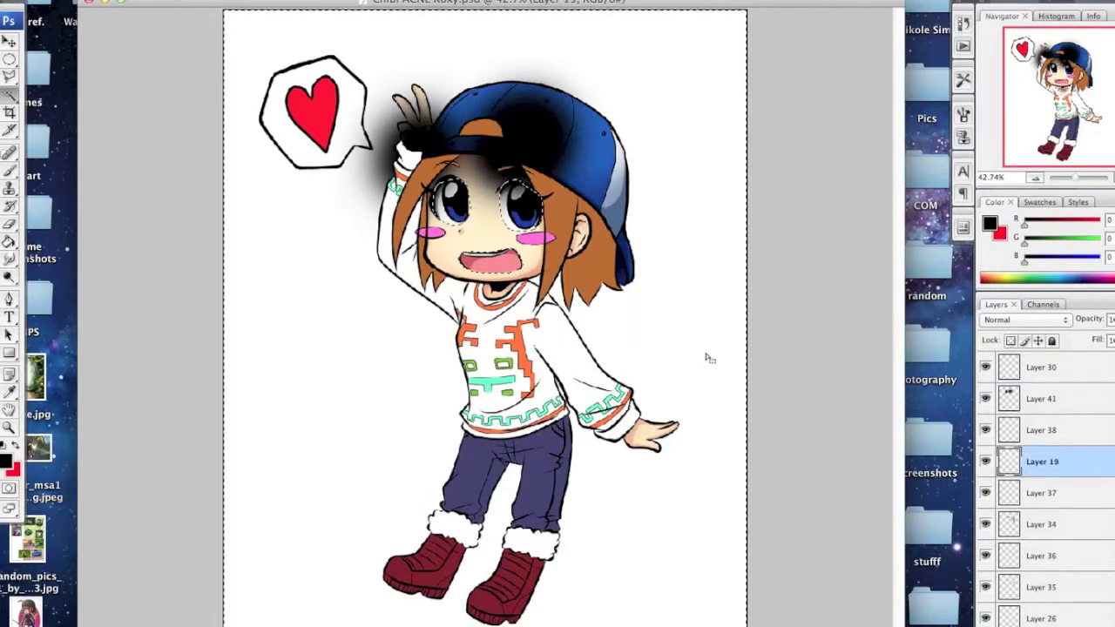
pyautogui.press('Delete')
pyautogui.press('e')
pyautogui.scroll(3, 1061, 339)
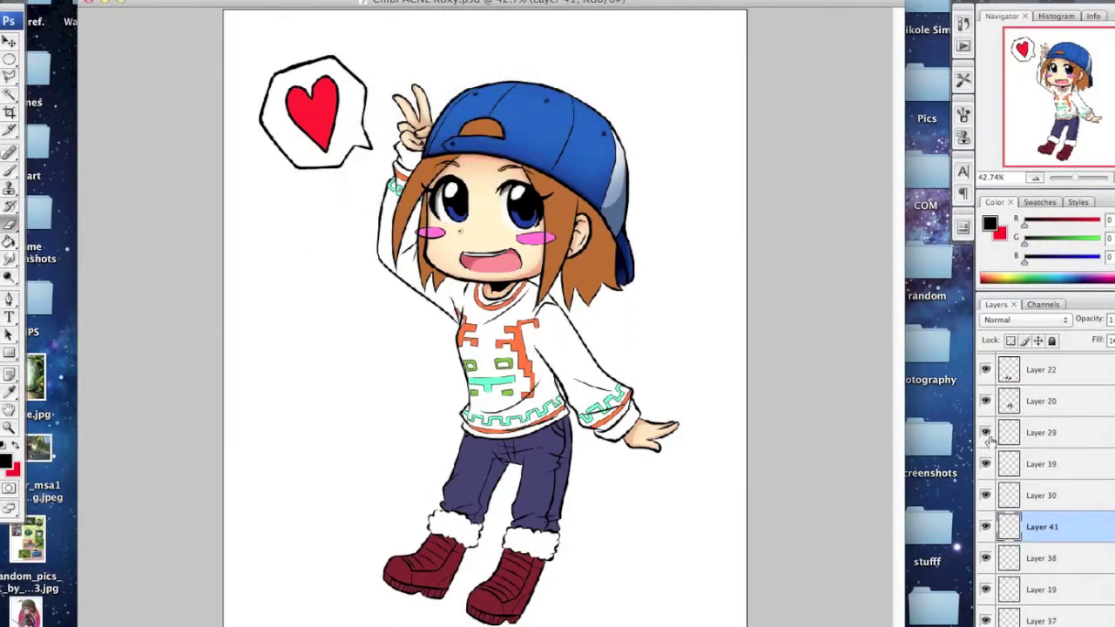
# Step: Add Layer 42 above the jeans layer with dark navy paint and zoom to the legs
pyautogui.hotkey('ctrl', 'shift', 'alt', 'n')
pyautogui.click(6, 461)
pyautogui.press('Return')
pyautogui.scroll(5, 456, 532)
# Step: Brush dark navy folds onto the jeans' crotch, inner legs, edges and cuffs
pyautogui.rightClick(160, 40)
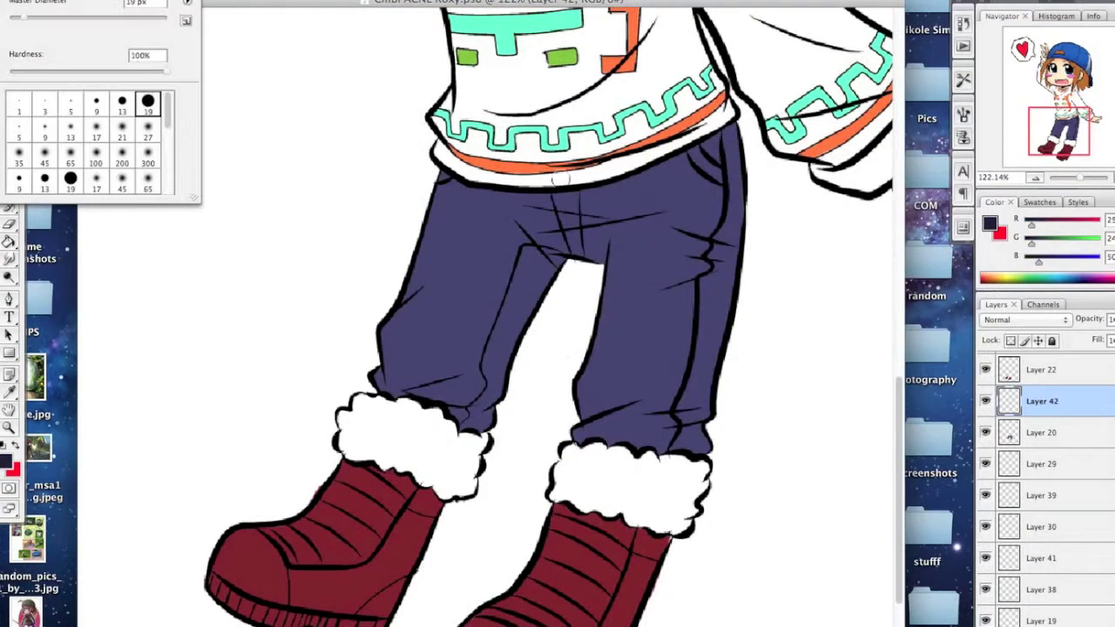
pyautogui.moveTo(740, 130); pyautogui.dragTo(671, 161)
pyautogui.moveTo(522, 187)
pyautogui.mouseDown()
pyautogui.moveTo(705, 153)
pyautogui.moveTo(732, 375)
pyautogui.mouseUp()
pyautogui.moveTo(610, 227); pyautogui.dragTo(536, 301)
pyautogui.moveTo(540, 200)
pyautogui.mouseDown()
pyautogui.moveTo(535, 258)
pyautogui.moveTo(449, 406)
pyautogui.moveTo(510, 423)
pyautogui.moveTo(466, 431)
pyautogui.mouseUp()
pyautogui.moveTo(375, 388); pyautogui.dragTo(430, 308)
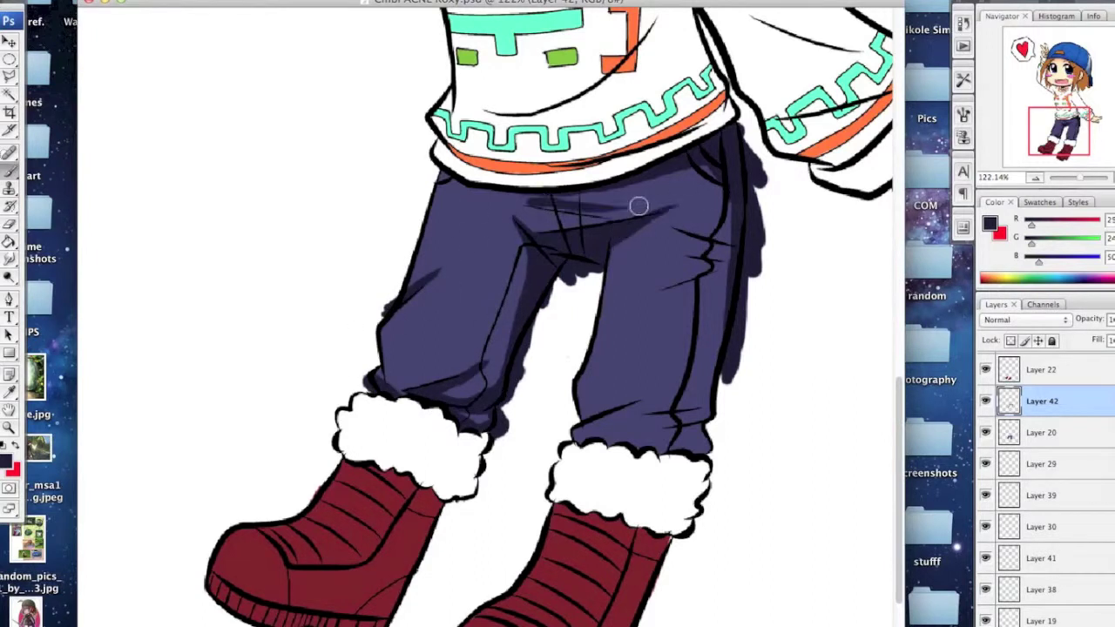
pyautogui.moveTo(578, 214)
pyautogui.mouseDown()
pyautogui.moveTo(609, 263)
pyautogui.moveTo(575, 374)
pyautogui.mouseUp()
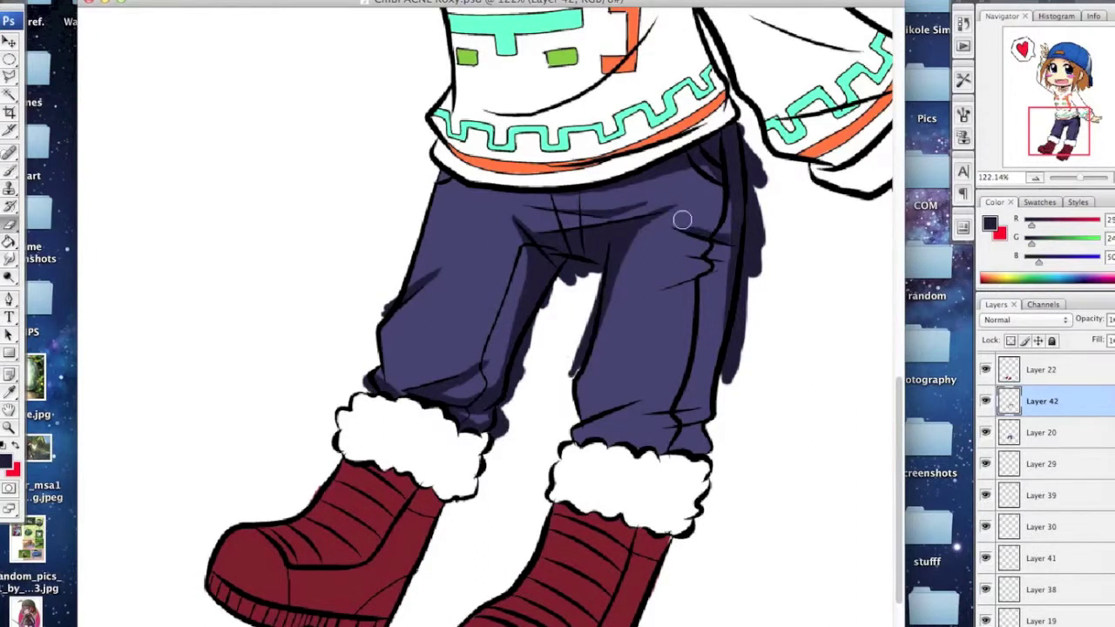
pyautogui.moveTo(679, 218)
pyautogui.mouseDown()
pyautogui.moveTo(714, 261)
pyautogui.moveTo(642, 433)
pyautogui.moveTo(642, 415)
pyautogui.mouseUp()
pyautogui.moveTo(723, 431)
pyautogui.mouseDown()
pyautogui.moveTo(632, 453)
pyautogui.moveTo(591, 405)
pyautogui.mouseUp()
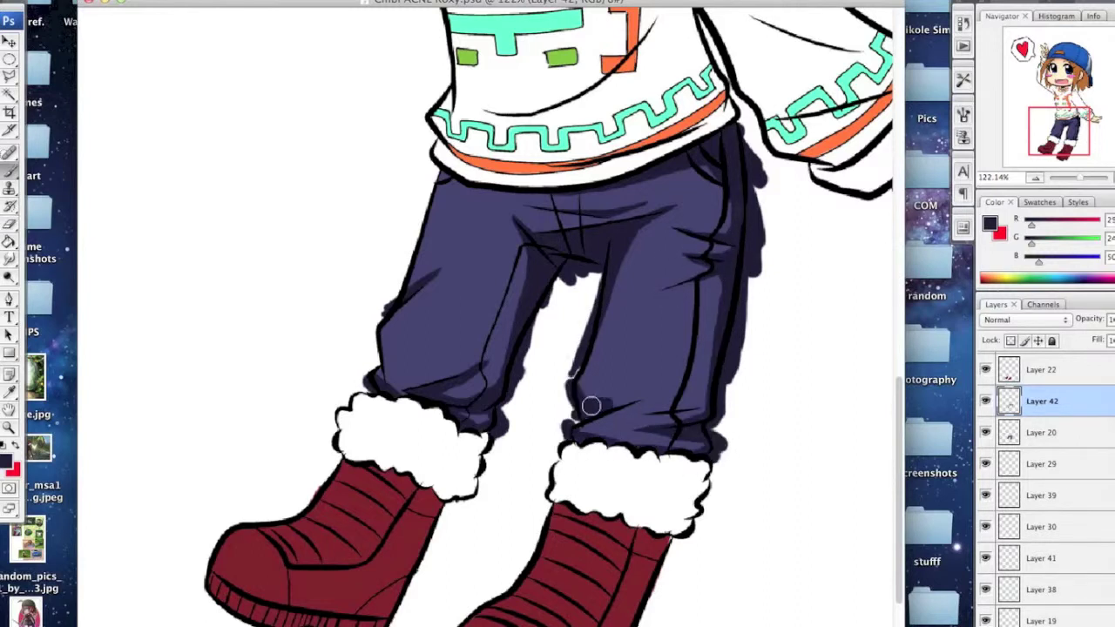
pyautogui.moveTo(406, 262)
pyautogui.mouseDown()
pyautogui.moveTo(488, 185)
pyautogui.moveTo(385, 378)
pyautogui.mouseUp()
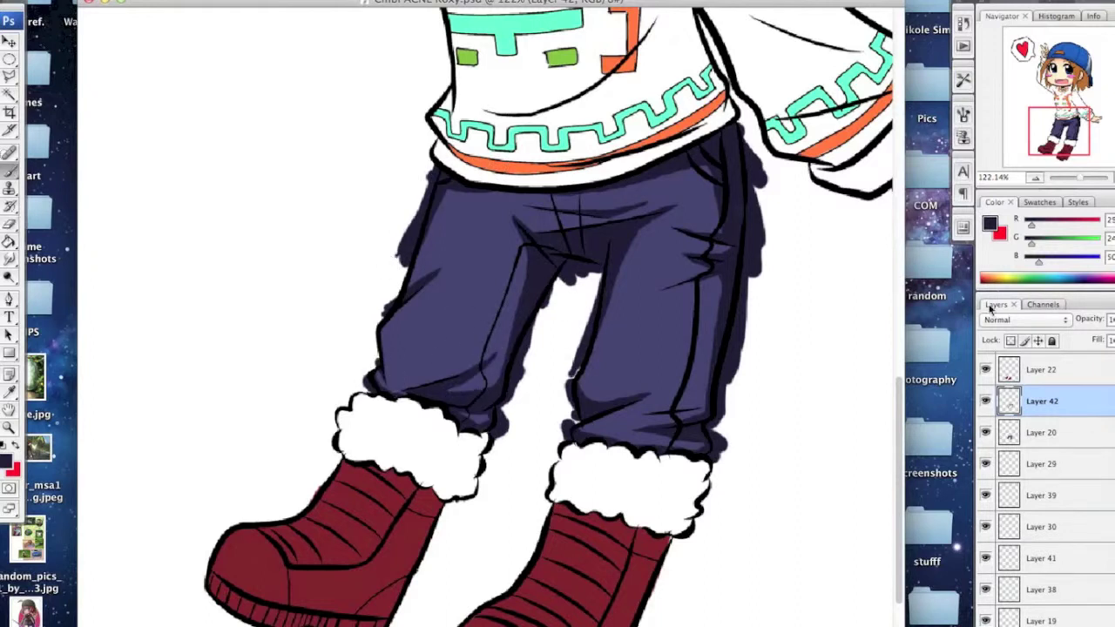
# Step: Set the jeans shading to Multiply, lower its opacity, and paint a big soft shadow behind the legs
pyautogui.hotkey('alt', 'shift', 'm')
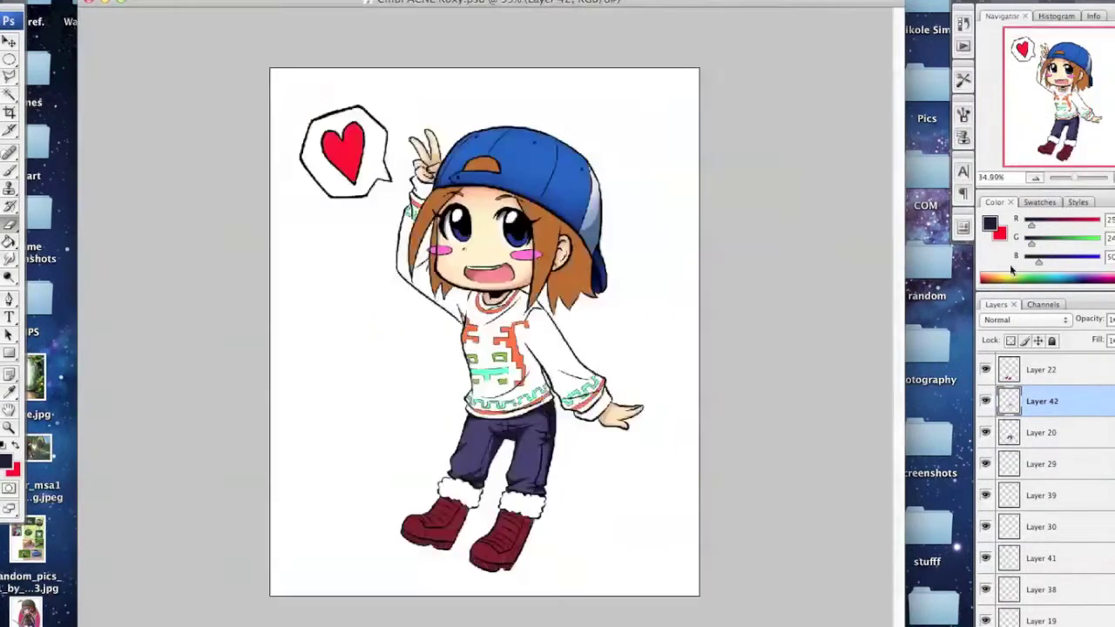
pyautogui.press('super+0')
pyautogui.moveTo(1110, 319); pyautogui.dragTo(1099, 342)
pyautogui.moveTo(482, 373)
pyautogui.mouseDown()
pyautogui.moveTo(462, 514)
pyautogui.moveTo(423, 386)
pyautogui.moveTo(487, 488)
pyautogui.moveTo(523, 425)
pyautogui.mouseUp()
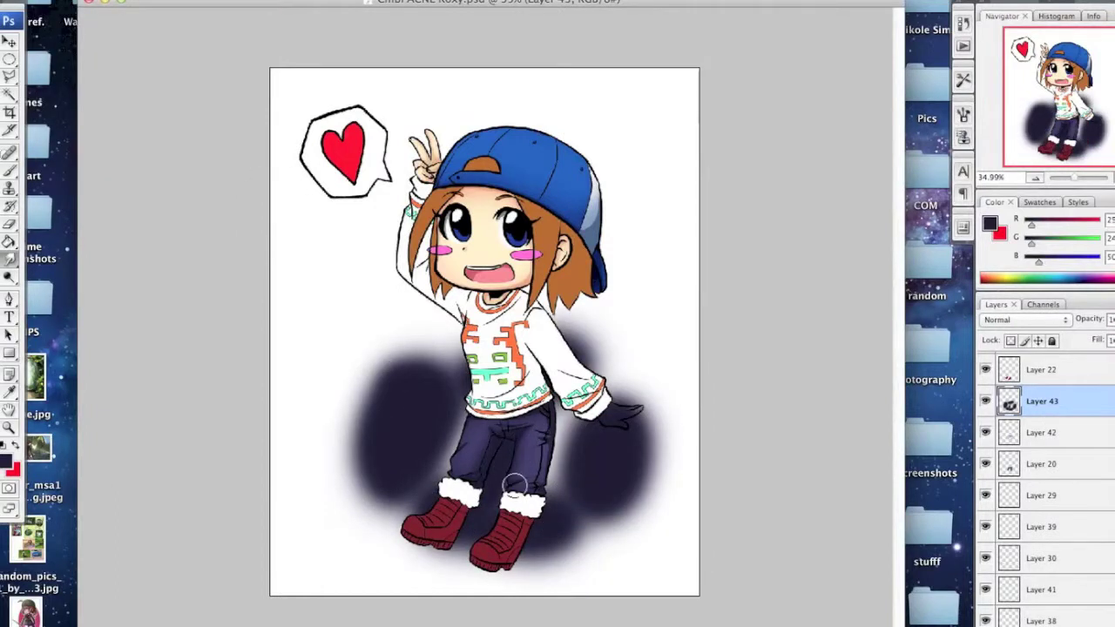
# Step: Clear Layer 43's dark shadow and set it to Multiply with lower opacity
pyautogui.hotkey('ctrl', 'a')
pyautogui.press('Delete')
pyautogui.hotkey('ctrl', 'd')
pyautogui.hotkey('shift', 'alt', 'm')
pyautogui.moveTo(1099, 342); pyautogui.dragTo(1070, 346)
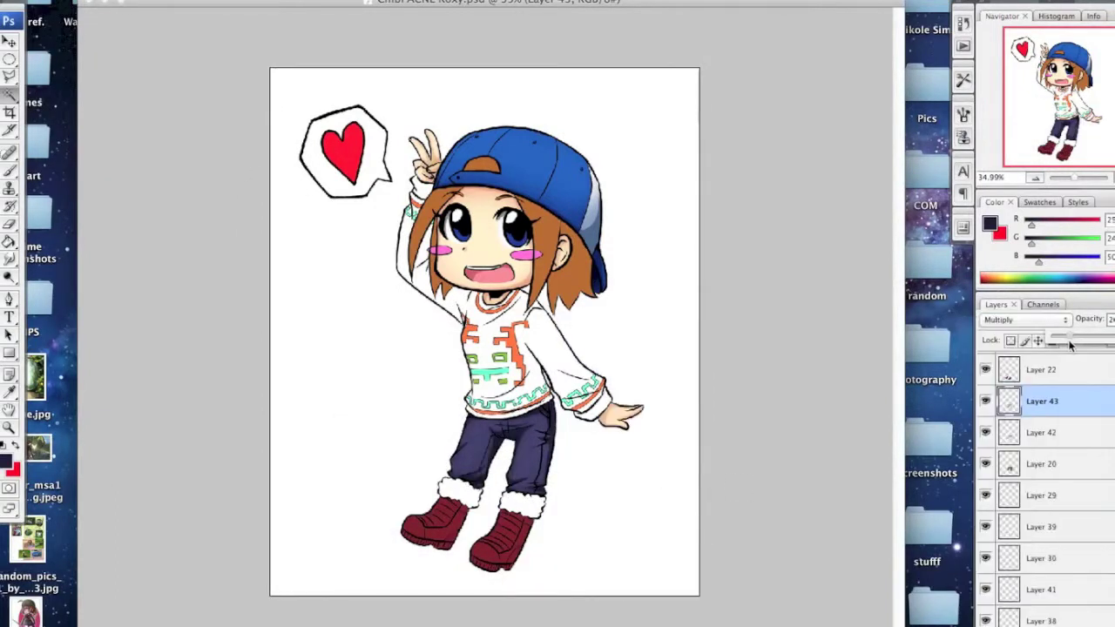
# Step: On new Layer 44, paint soft periwinkle blobs to the left and right of the legs
pyautogui.hotkey('ctrl', 'shift', 'alt', 'n')
pyautogui.click(7, 460)
pyautogui.click(453, 424)
pyautogui.click(723, 364)
pyautogui.moveTo(375, 460)
pyautogui.mouseDown()
pyautogui.moveTo(428, 398)
pyautogui.moveTo(527, 426)
pyautogui.mouseUp()
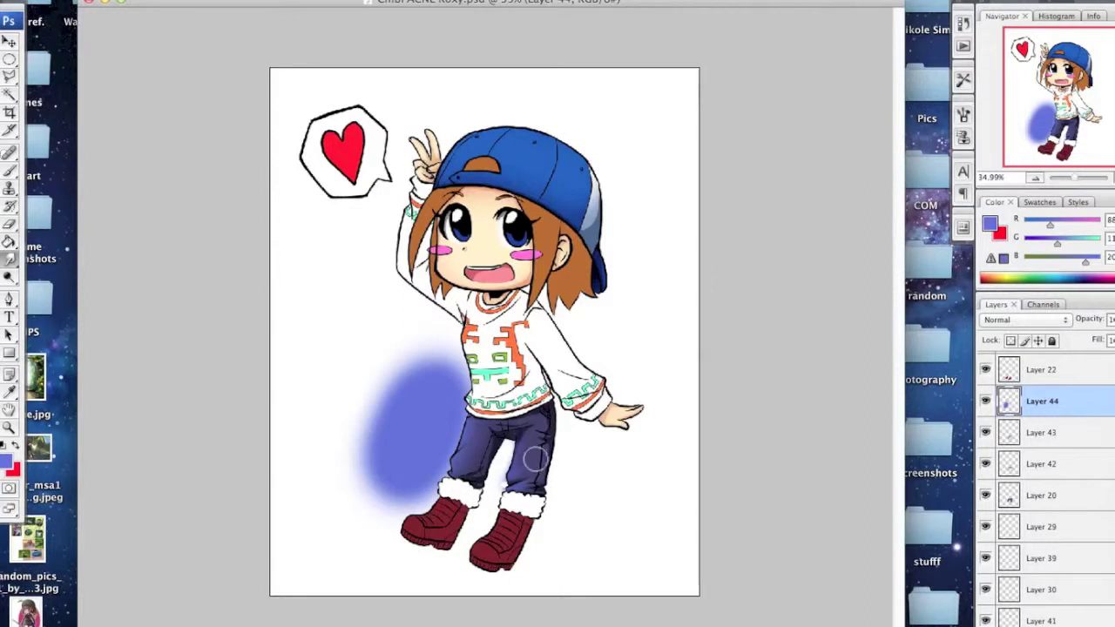
pyautogui.moveTo(614, 479)
pyautogui.mouseDown()
pyautogui.moveTo(594, 375)
pyautogui.moveTo(609, 522)
pyautogui.mouseUp()
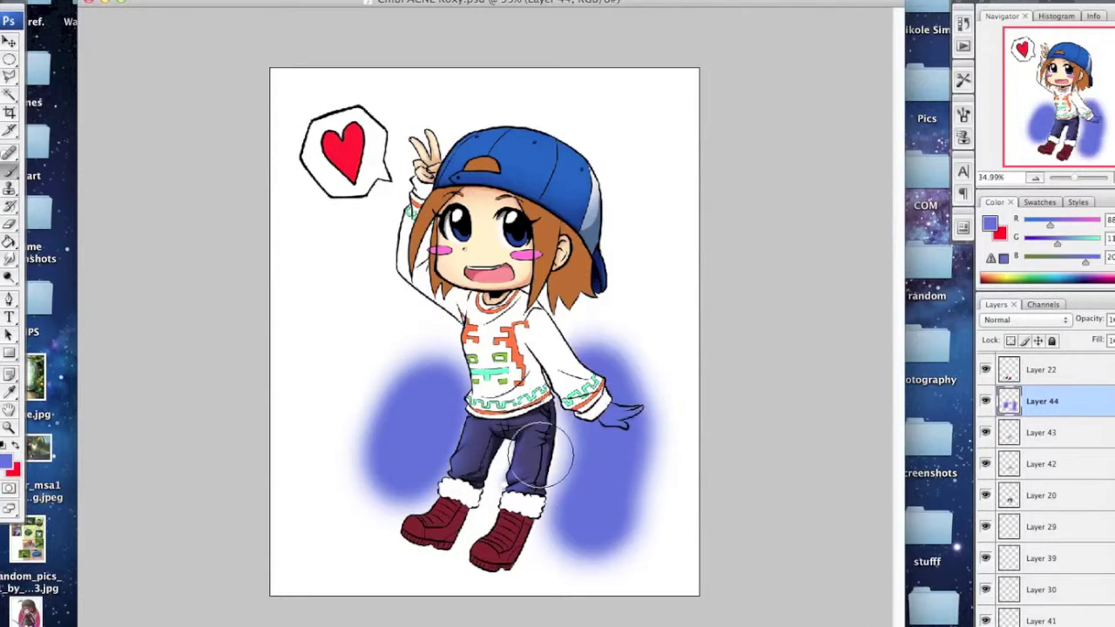
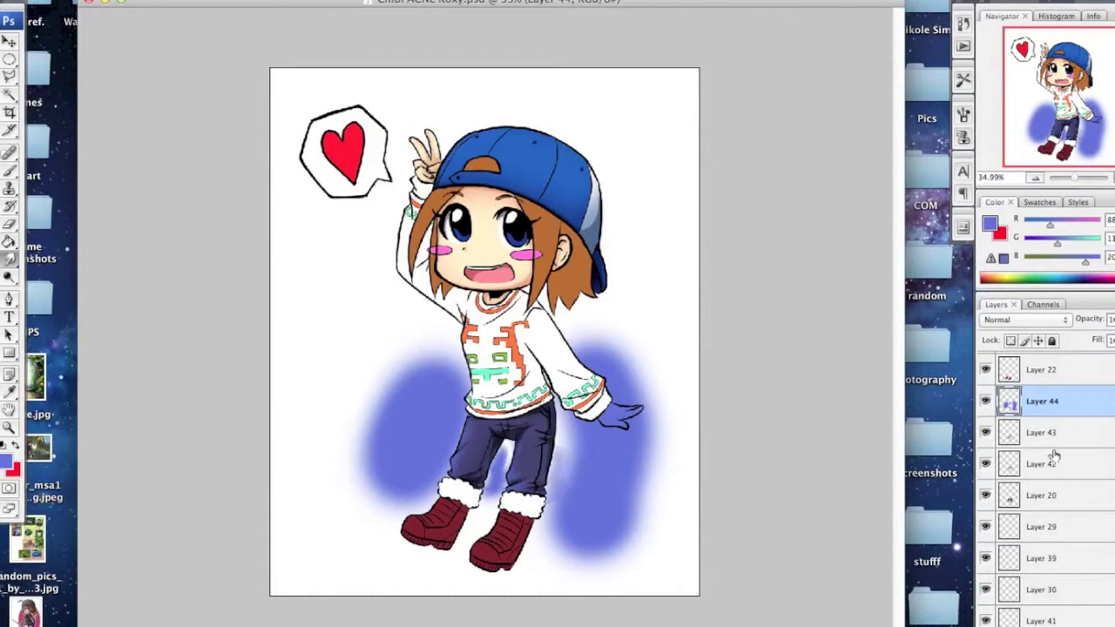
# Step: Clear Layer 44's periwinkle glow blobs, then try dark red boot shading and undo it
pyautogui.hotkey('ctrl', 'a')
pyautogui.press('Delete')
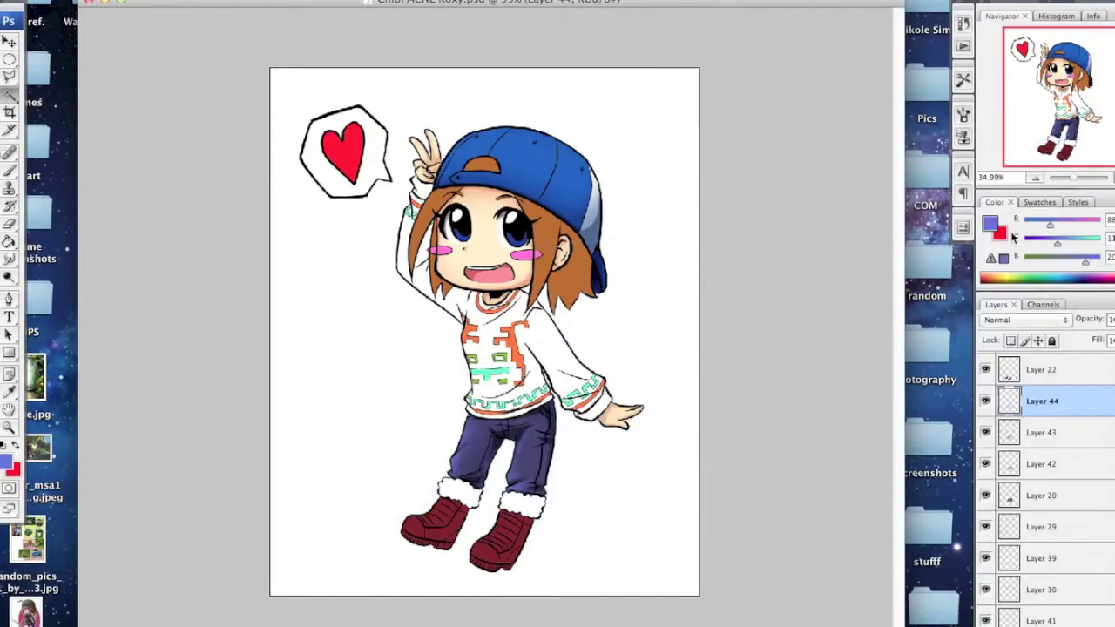
pyautogui.hotkey('ctrl', 'shift', 'alt', 'n')
pyautogui.keyDown('alt'); pyautogui.click(434, 533); pyautogui.keyUp('alt')
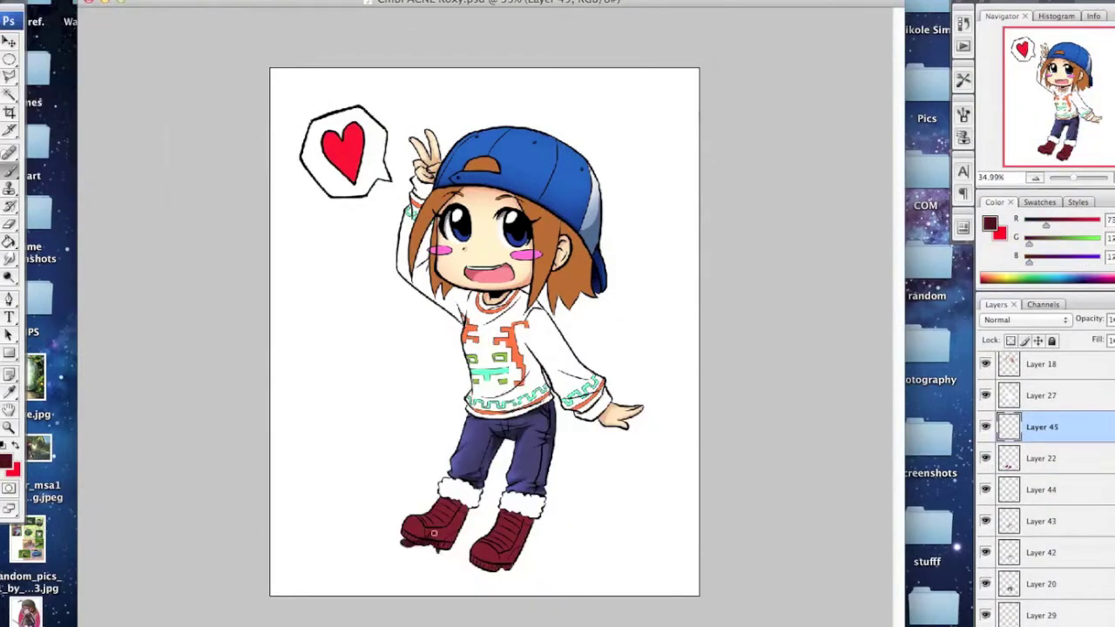
pyautogui.moveTo(515, 549); pyautogui.dragTo(514, 546)
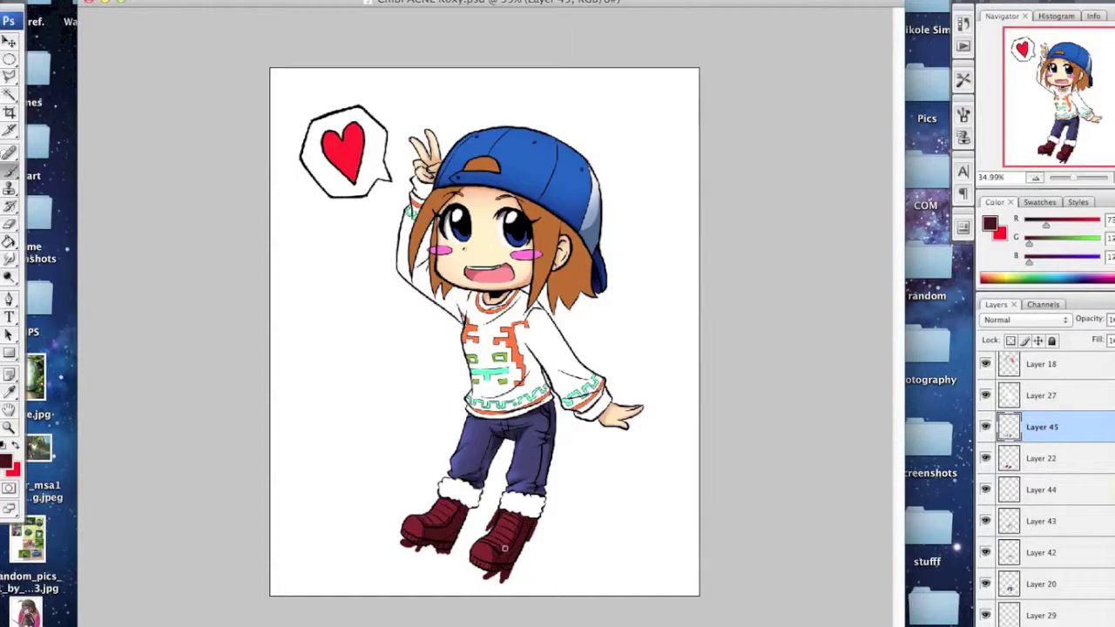
pyautogui.hotkey('ctrl', 'z')
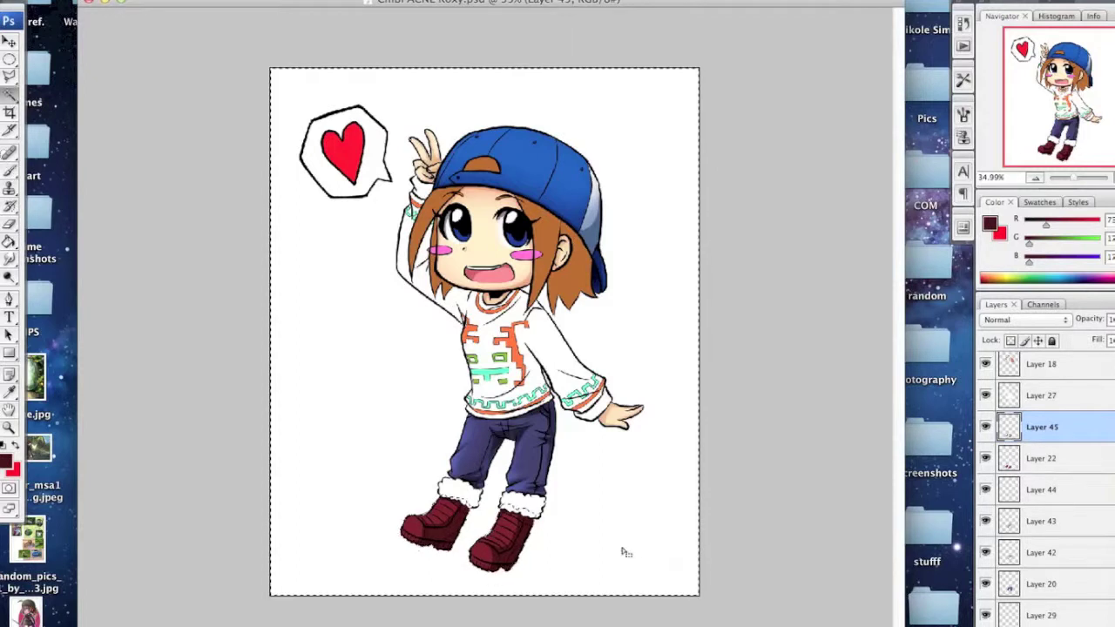
# Step: Paint a dark shadow under the feet on a new Multiply layer, then clear it
pyautogui.hotkey('ctrl', 'shift', 'alt', 'n')
pyautogui.moveTo(427, 523)
pyautogui.mouseDown()
pyautogui.moveTo(574, 514)
pyautogui.moveTo(560, 567)
pyautogui.mouseUp()
pyautogui.click(1025, 319)
pyautogui.click(1011, 366)
pyautogui.hotkey('ctrl', 'a')
pyautogui.press('Delete')
pyautogui.hotkey('ctrl', 'shift', 'alt', 'n')
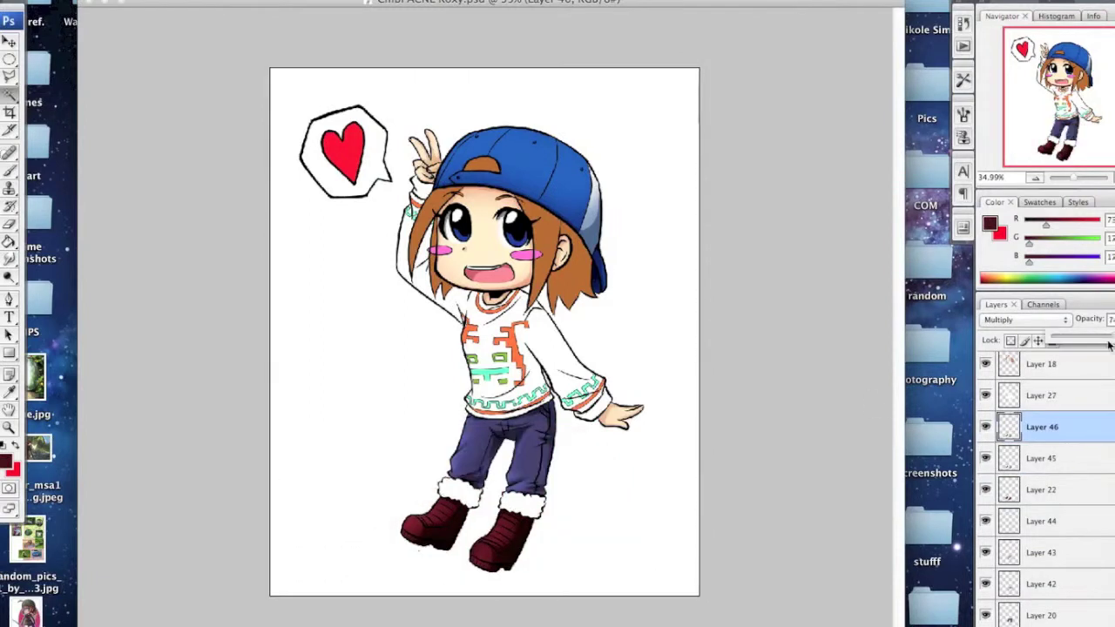
# Step: Paint soft red glows left of, between and right of the boots, then clear them
pyautogui.hotkey('ctrl', 'd')
pyautogui.press('x')
pyautogui.moveTo(331, 505); pyautogui.dragTo(418, 449)
pyautogui.moveTo(493, 497); pyautogui.dragTo(451, 575)
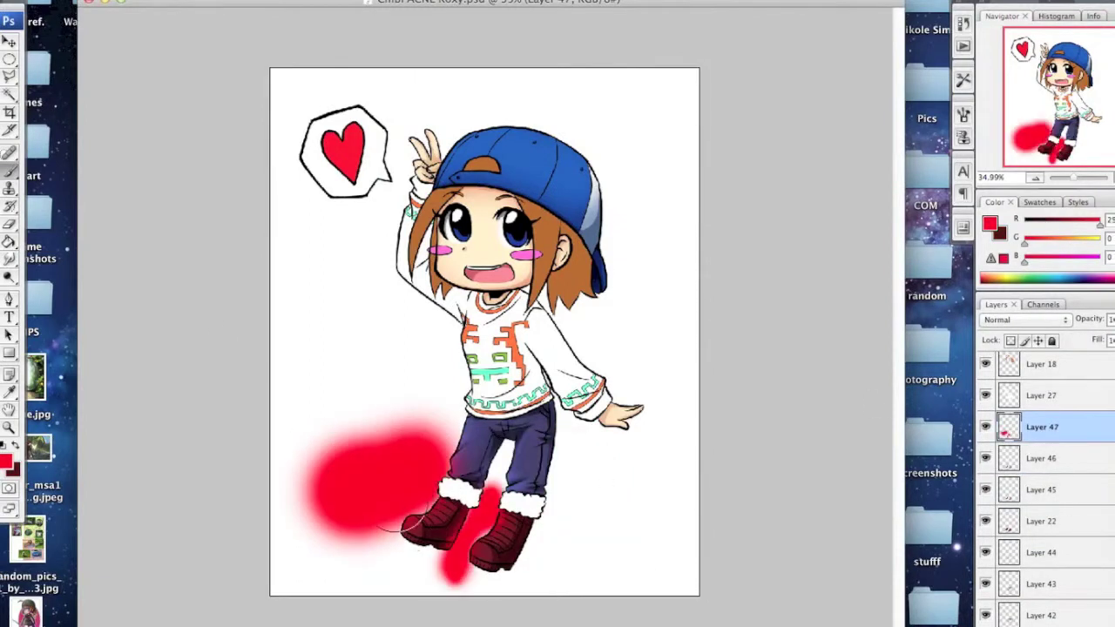
pyautogui.moveTo(571, 514); pyautogui.dragTo(577, 566)
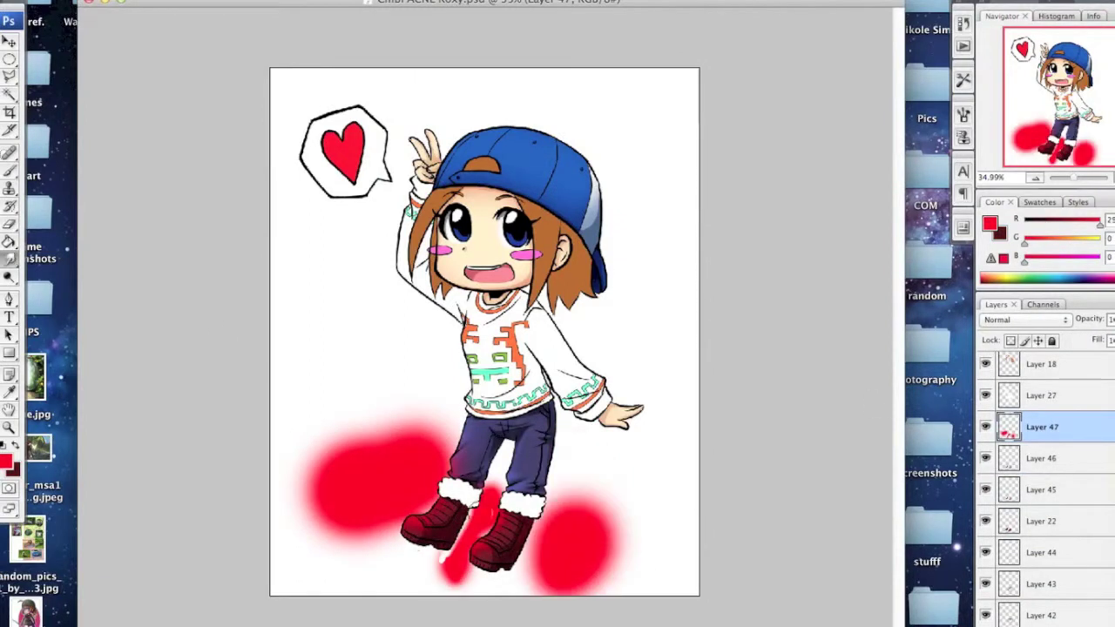
pyautogui.press('Delete')
# Step: Set Layer 47 to Screen blending and add Layer 48 for boot shadows
pyautogui.press('e')
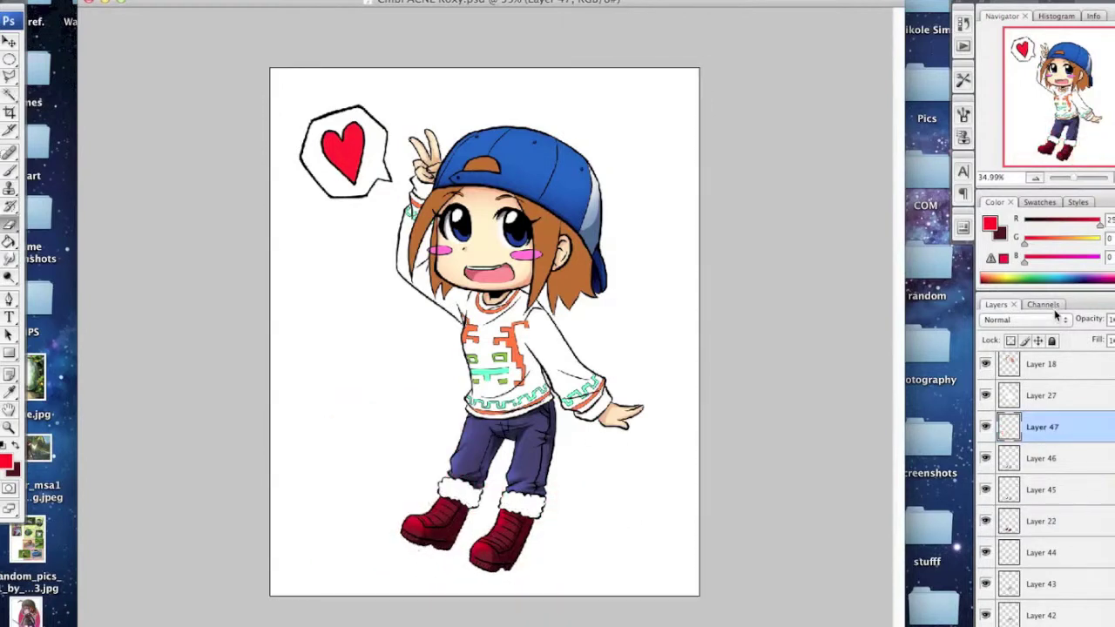
pyautogui.click(1010, 521)
pyautogui.click(1040, 490)
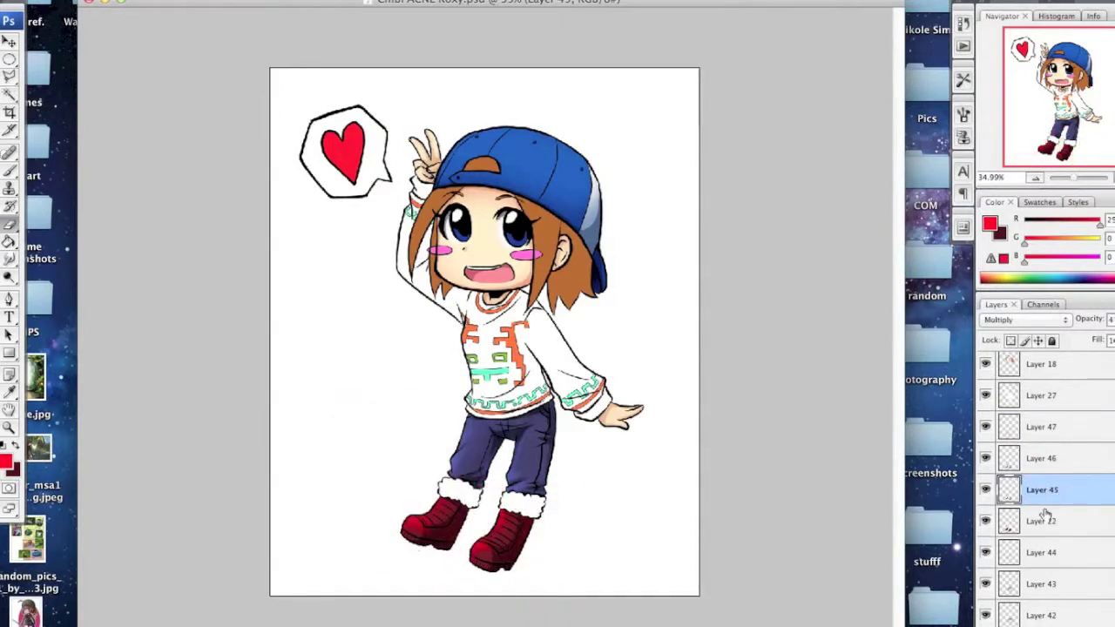
pyautogui.click(1041, 427)
pyautogui.click(1023, 320)
pyautogui.click(1015, 470)
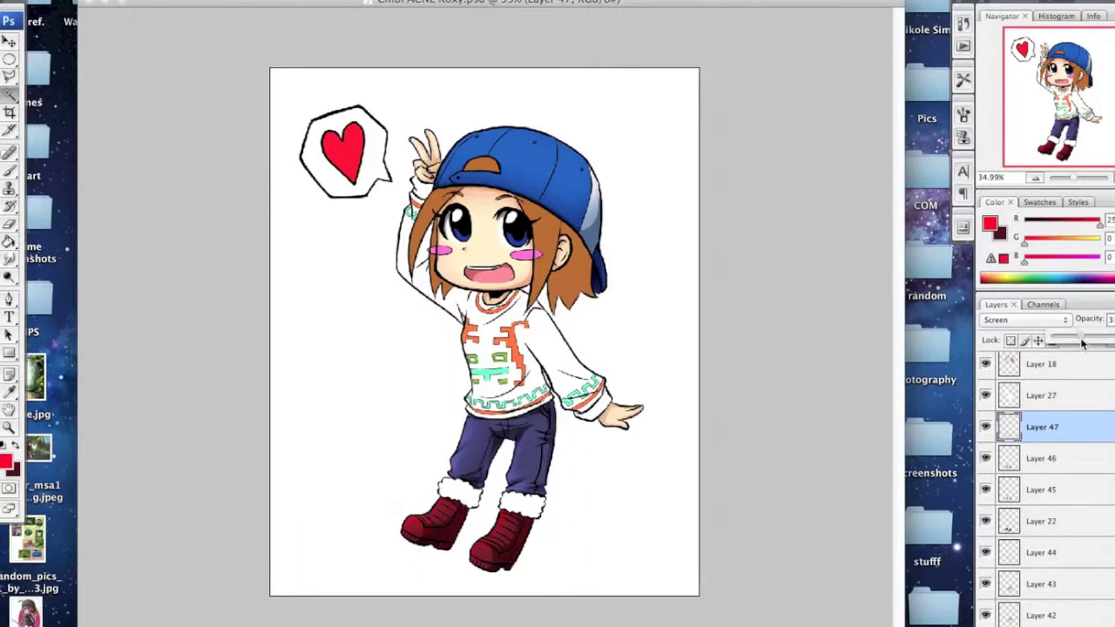
pyautogui.hotkey('ctrl', 'alt', 'shift', 'n')
pyautogui.scroll(3, 474, 541)
# Step: Airbrush dark shadows behind the boots and move that layer above Layer 27
pyautogui.moveTo(488, 418); pyautogui.dragTo(746, 448)
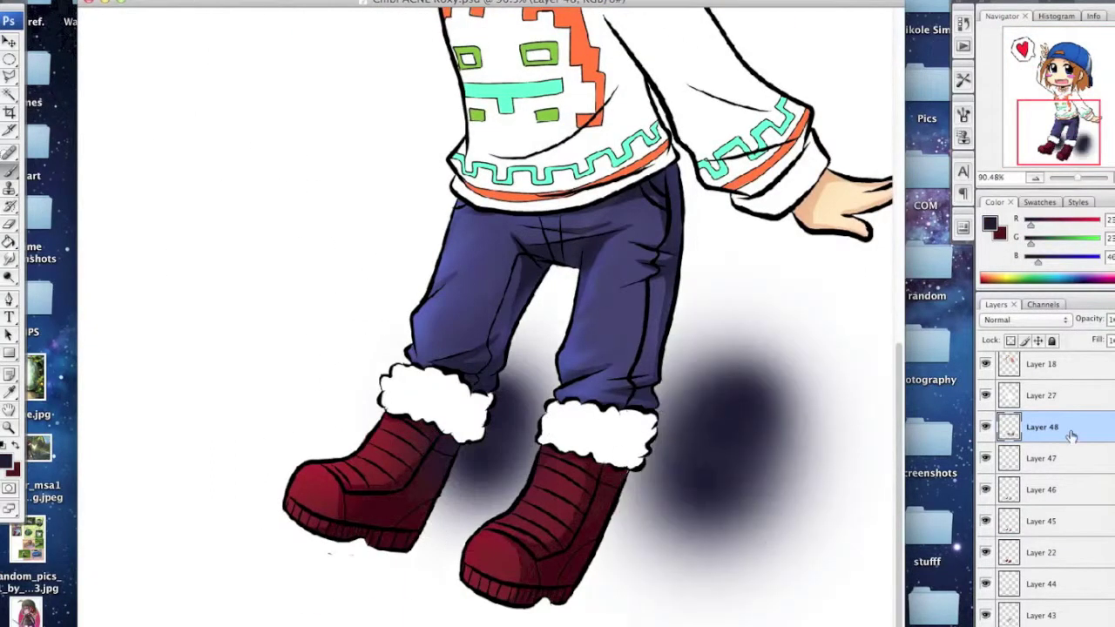
pyautogui.hotkey('ctrl', ']')
pyautogui.moveTo(659, 410); pyautogui.dragTo(435, 535)
pyautogui.hotkey('ctrl', 'd')
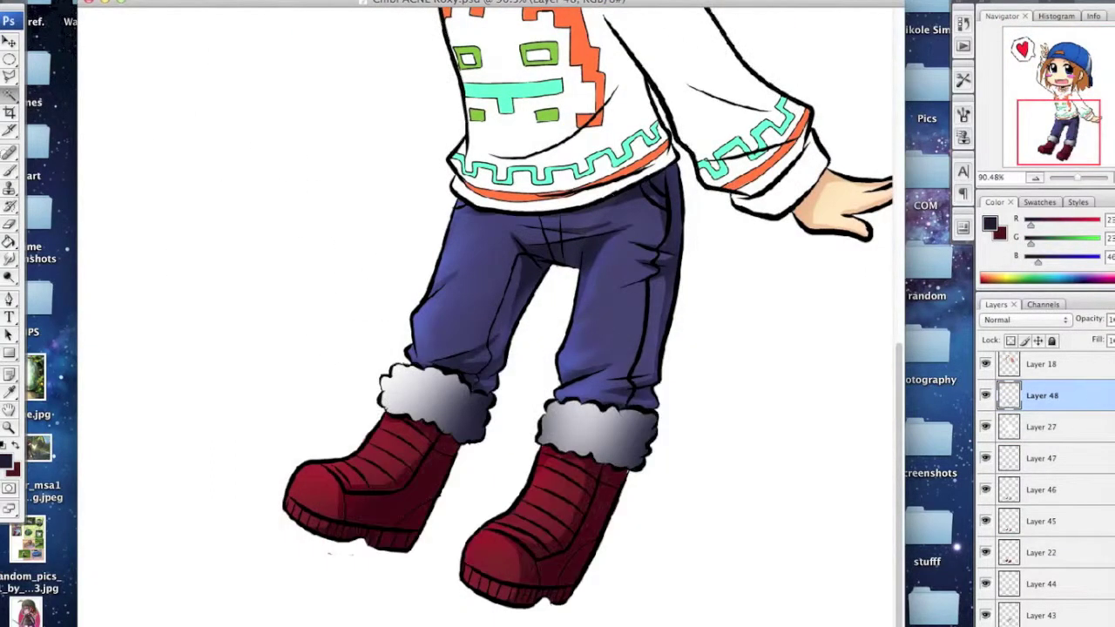
# Step: On a new layer, shade the fur cuffs grey at lower opacity, erasing for fur texture
pyautogui.hotkey('ctrl', 'alt', 'shift', 'n')
pyautogui.press('b')
pyautogui.moveTo(384, 403)
pyautogui.mouseDown()
pyautogui.moveTo(439, 424)
pyautogui.moveTo(484, 392)
pyautogui.moveTo(570, 440)
pyautogui.moveTo(654, 427)
pyautogui.moveTo(614, 407)
pyautogui.mouseUp()
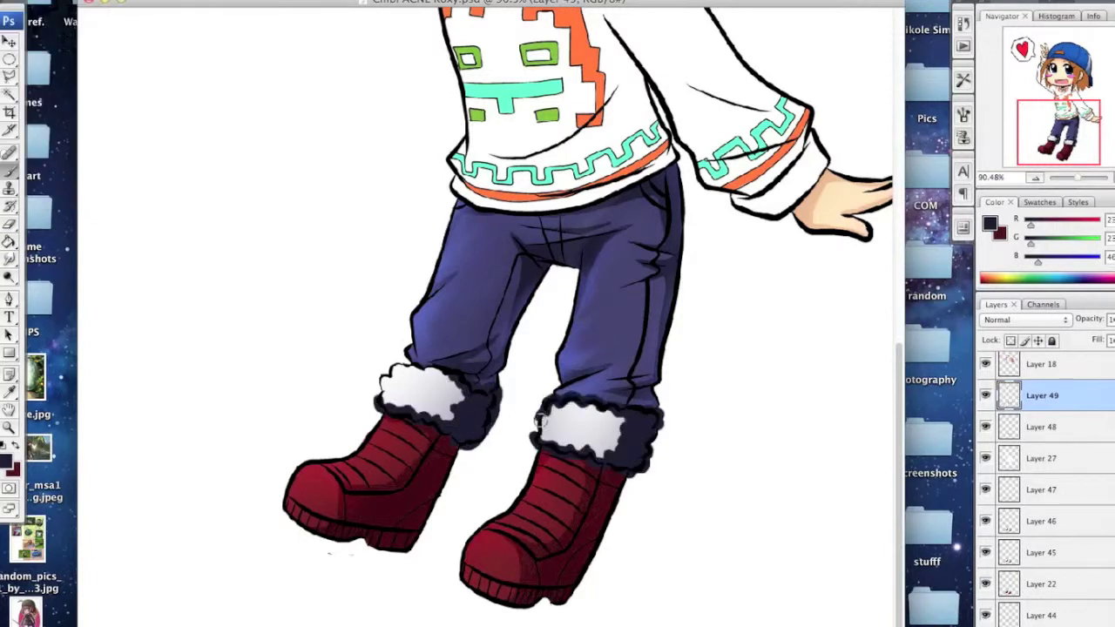
pyautogui.press('e')
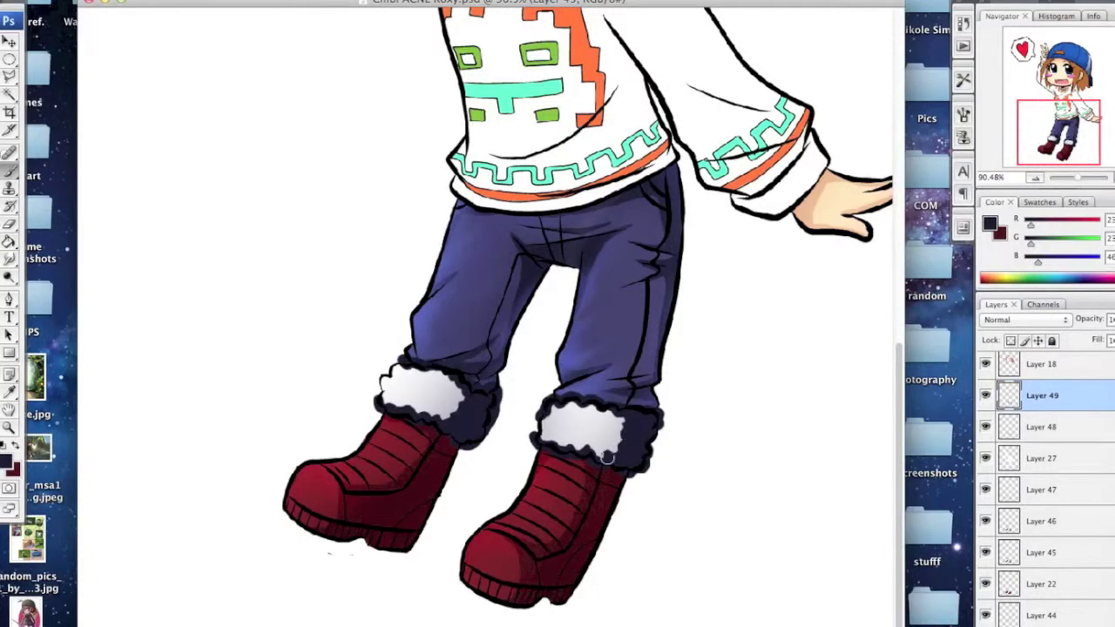
pyautogui.moveTo(1109, 319); pyautogui.dragTo(1084, 343)
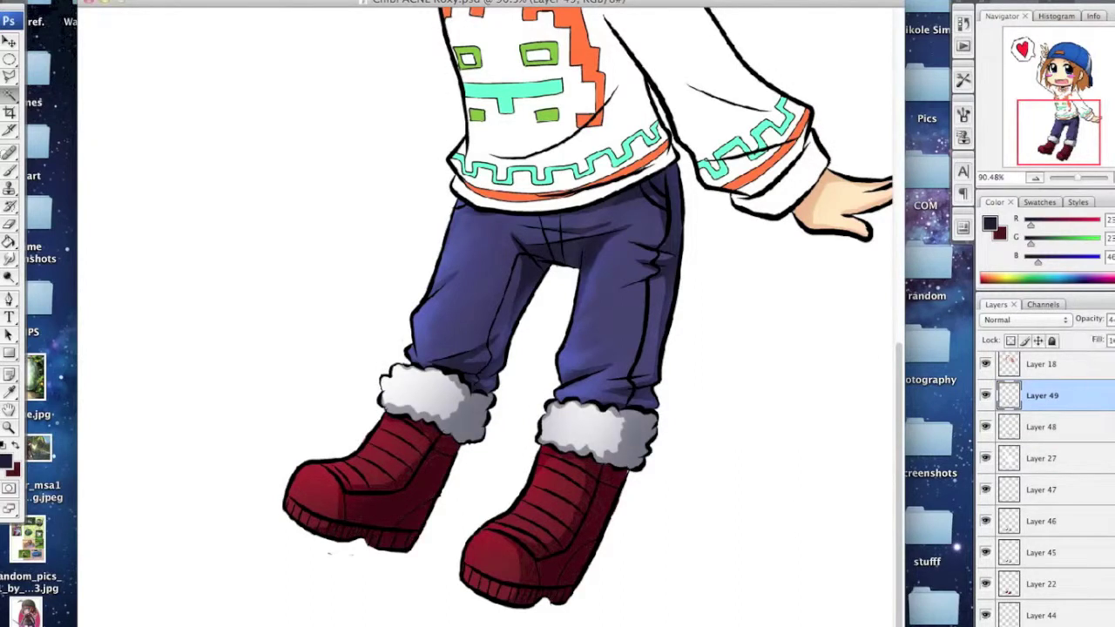
pyautogui.press('b')
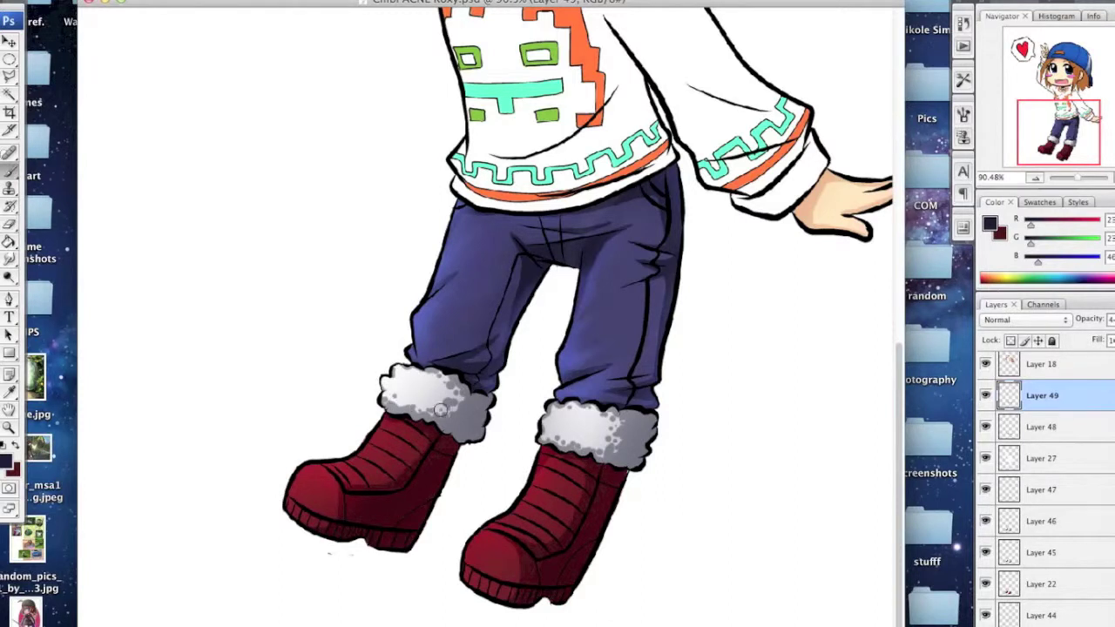
pyautogui.press('e')
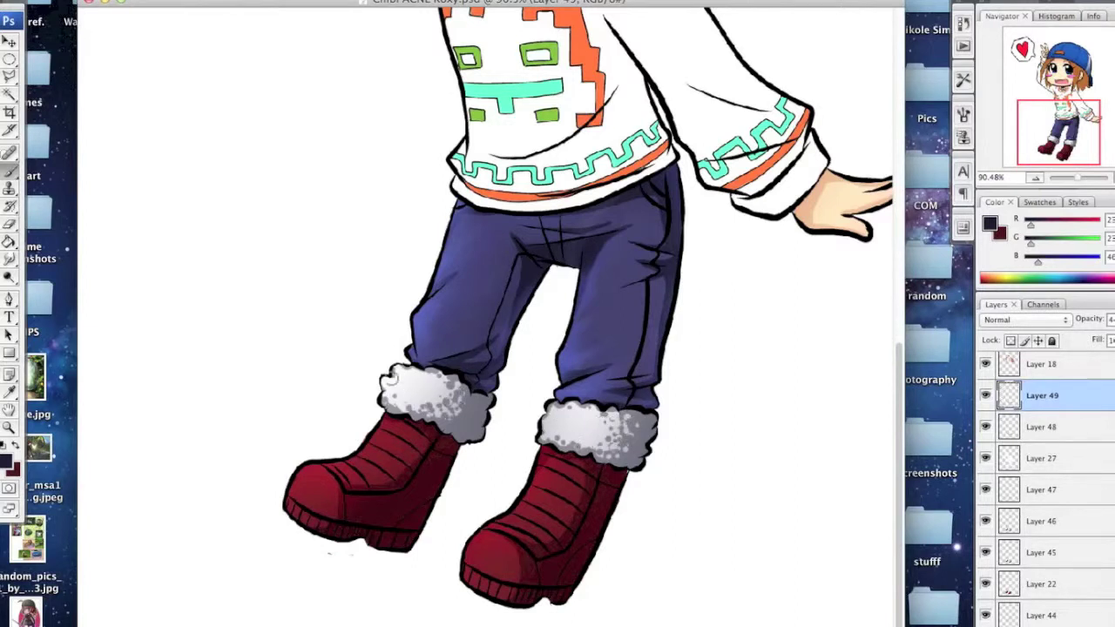
pyautogui.scroll(2, 666, 384)
# Step: Make Layer 27 active and sample the collar's orange colour
pyautogui.scroll(3, 667, 410)
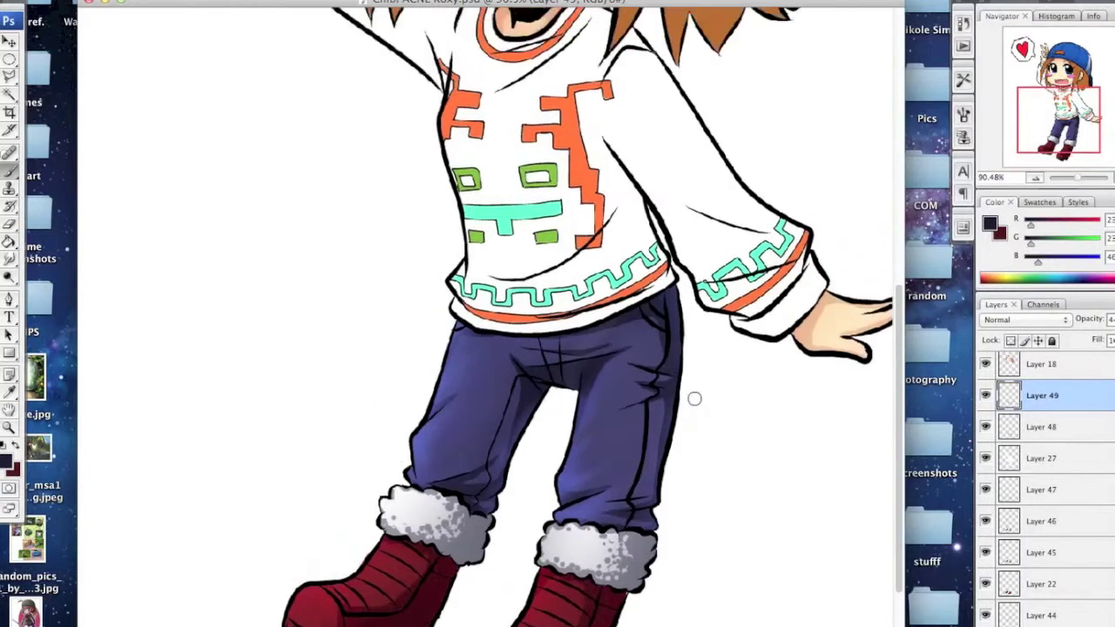
pyautogui.scroll(5, 694, 398)
pyautogui.scroll(-3, 1024, 520)
pyautogui.scroll(4, 1024, 520)
pyautogui.keyDown('alt'); pyautogui.click(473, 248); pyautogui.keyUp('alt')
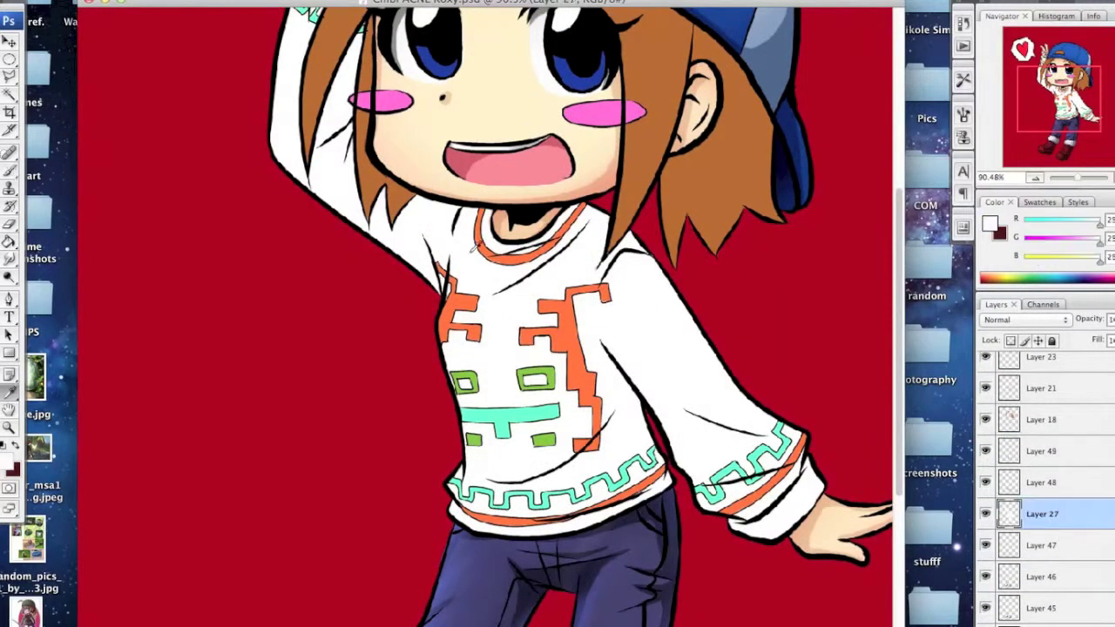
pyautogui.keyDown('alt'); pyautogui.click(496, 257); pyautogui.keyUp('alt')
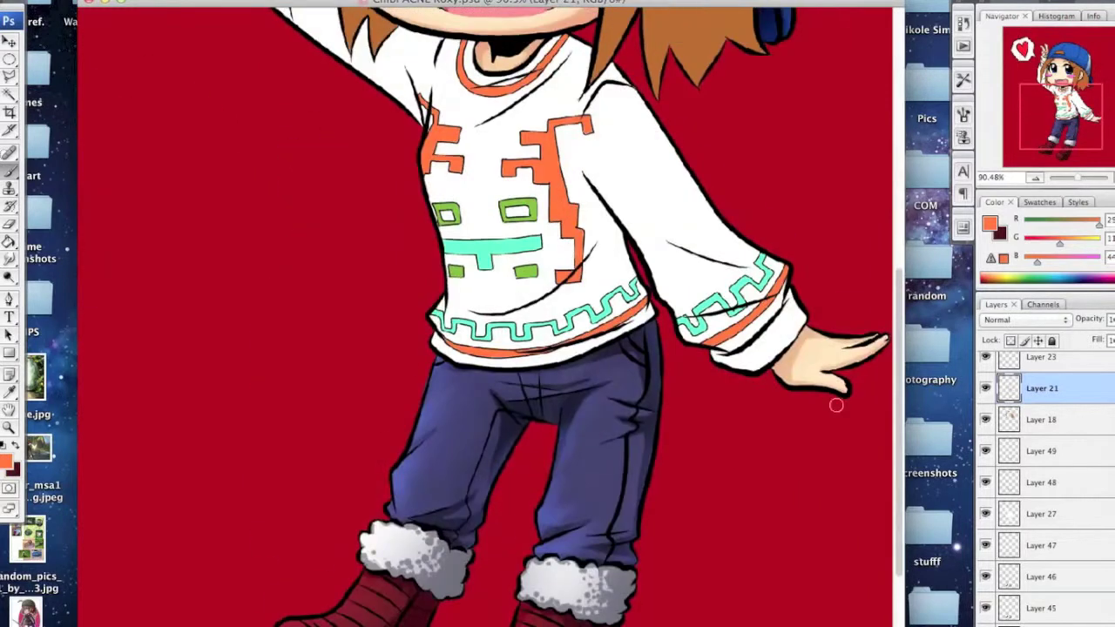
# Step: Magic-wand select the pants outline on the pants layer, then activate Layer 44
pyautogui.click(1041, 582)
pyautogui.press('w')
pyautogui.click(413, 403)
pyautogui.click(1048, 491)
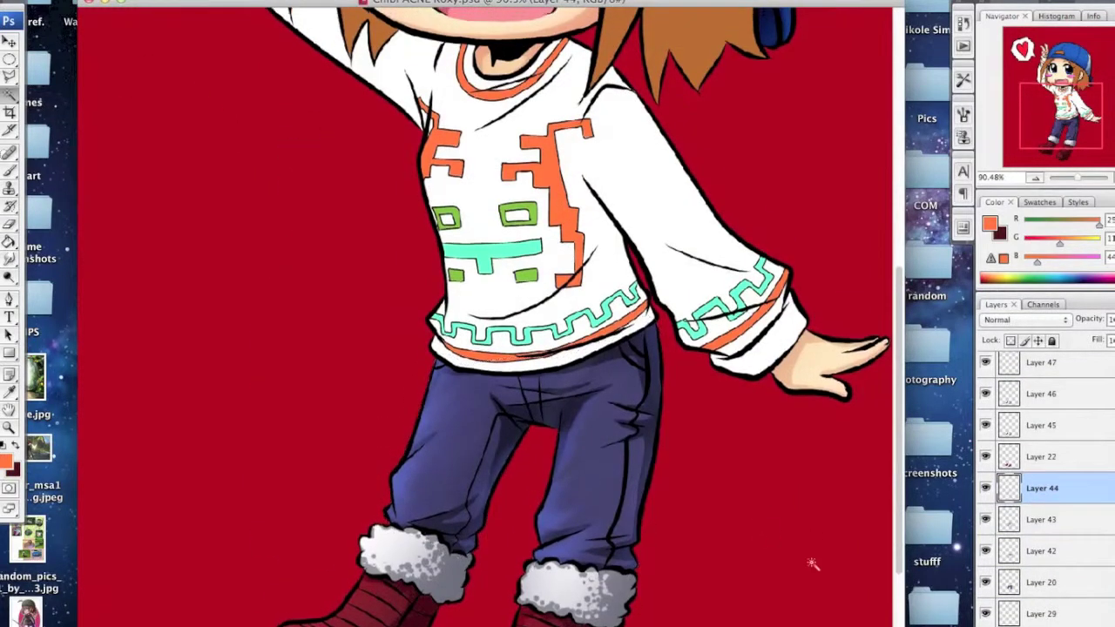
pyautogui.scroll(10, 814, 487)
pyautogui.scroll(5, 985, 520)
# Step: On new Layer 50, paint navy strokes on the raised sleeve and hair beside the face
pyautogui.click(1041, 486)
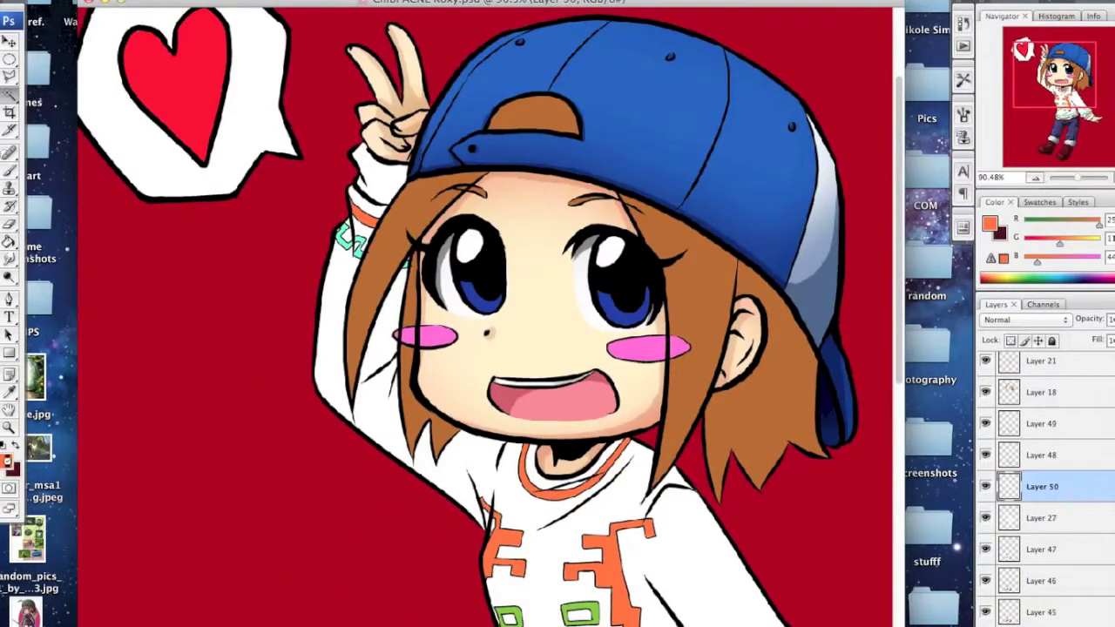
pyautogui.hotkey('ctrl', 'shift', 'n')
pyautogui.press('Return')
pyautogui.moveTo(357, 166); pyautogui.dragTo(410, 185)
pyautogui.moveTo(383, 266)
pyautogui.mouseDown()
pyautogui.moveTo(409, 345)
pyautogui.moveTo(397, 358)
pyautogui.mouseUp()
pyautogui.press('b')
pyautogui.click(340, 215)
# Step: Move Layer 50 above Layer 21, set it to Multiply and lower its opacity
pyautogui.press('e')
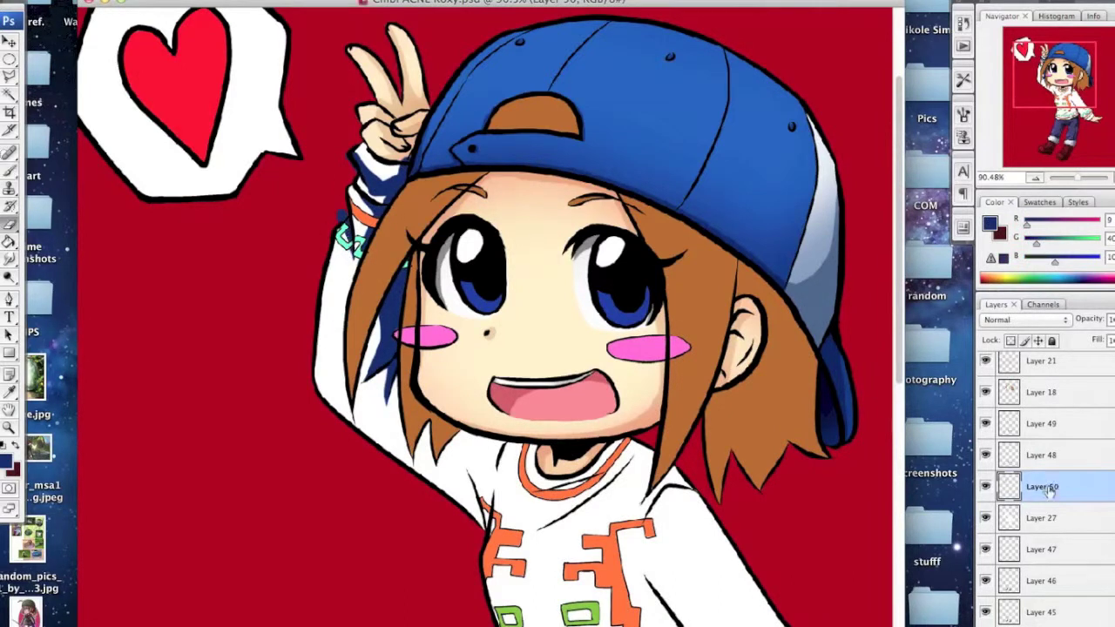
pyautogui.moveTo(1042, 486); pyautogui.dragTo(1041, 362)
pyautogui.click(1024, 320)
pyautogui.click(1024, 375)
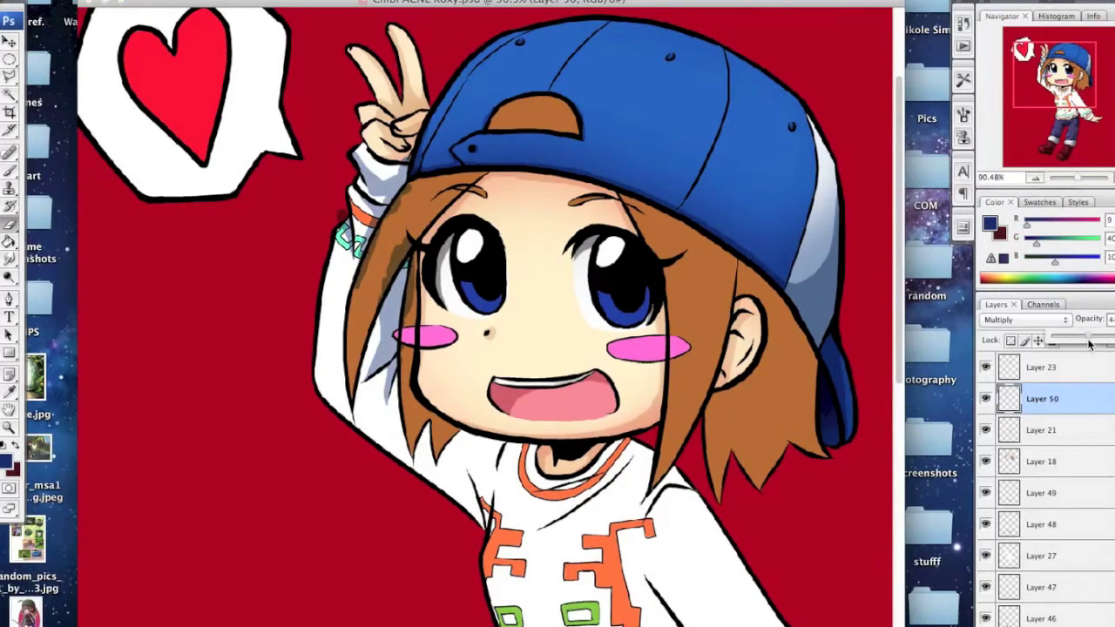
pyautogui.moveTo(1088, 319); pyautogui.dragTo(1067, 319)
# Step: Shade under the chin, the raised arm's lower and left edges, and the right shoulder
pyautogui.press('b')
pyautogui.moveTo(409, 479)
pyautogui.mouseDown()
pyautogui.moveTo(453, 440)
pyautogui.moveTo(501, 427)
pyautogui.mouseUp()
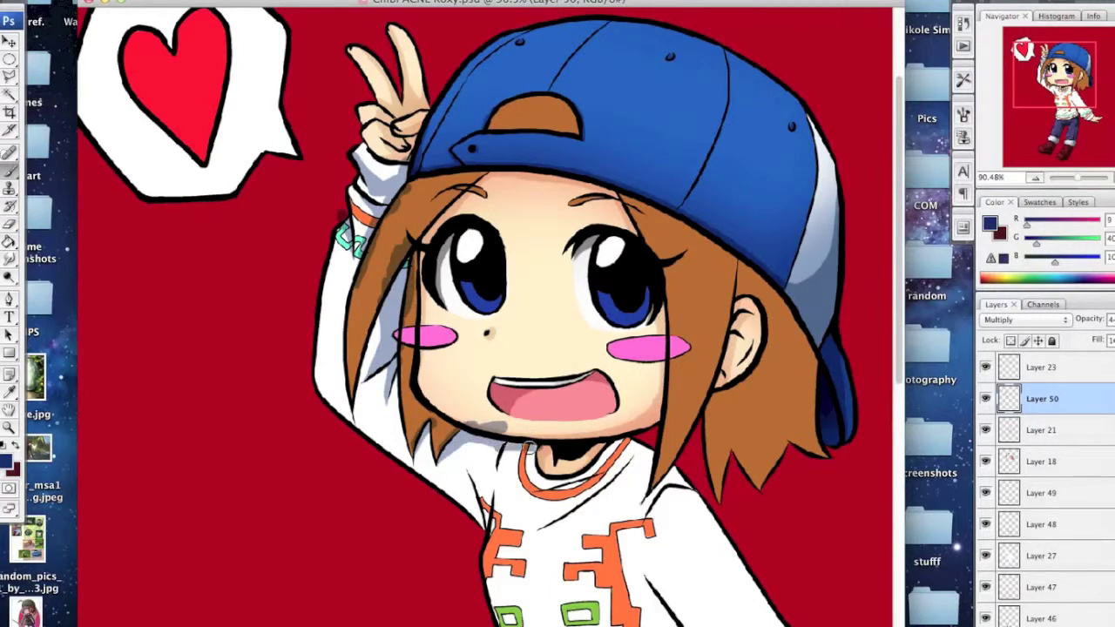
pyautogui.moveTo(396, 454); pyautogui.dragTo(300, 390)
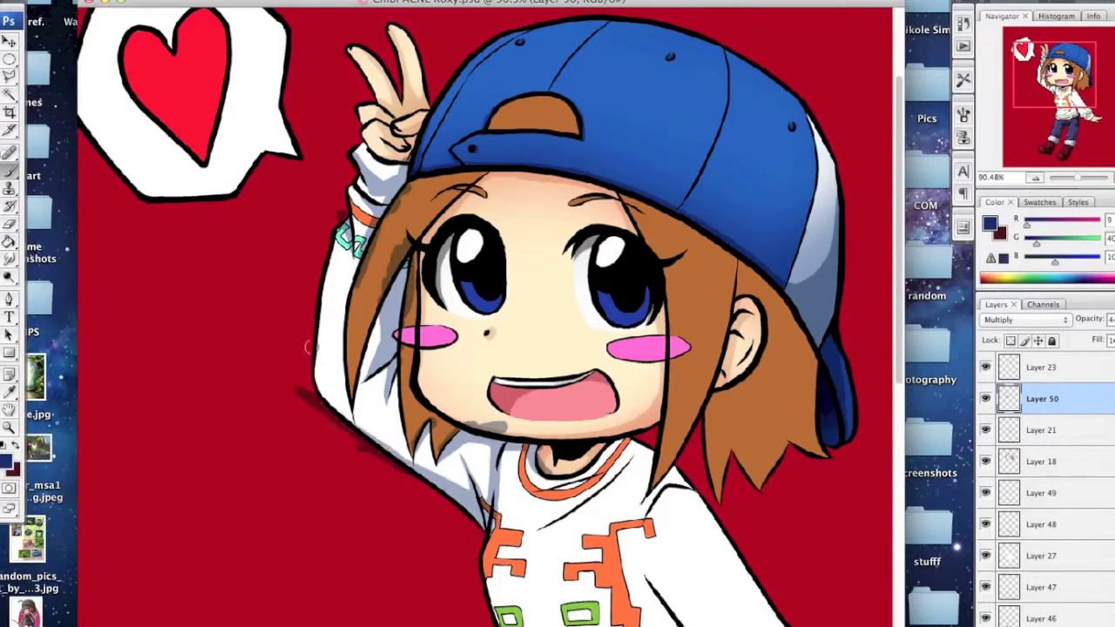
pyautogui.moveTo(306, 346); pyautogui.dragTo(330, 340)
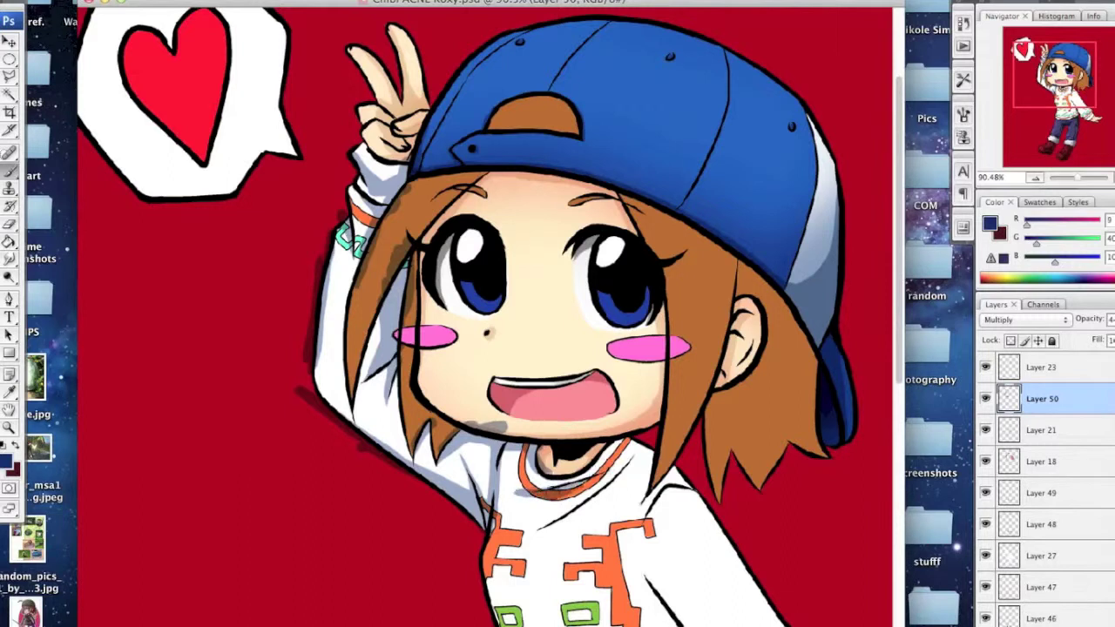
pyautogui.moveTo(656, 456); pyautogui.dragTo(732, 521)
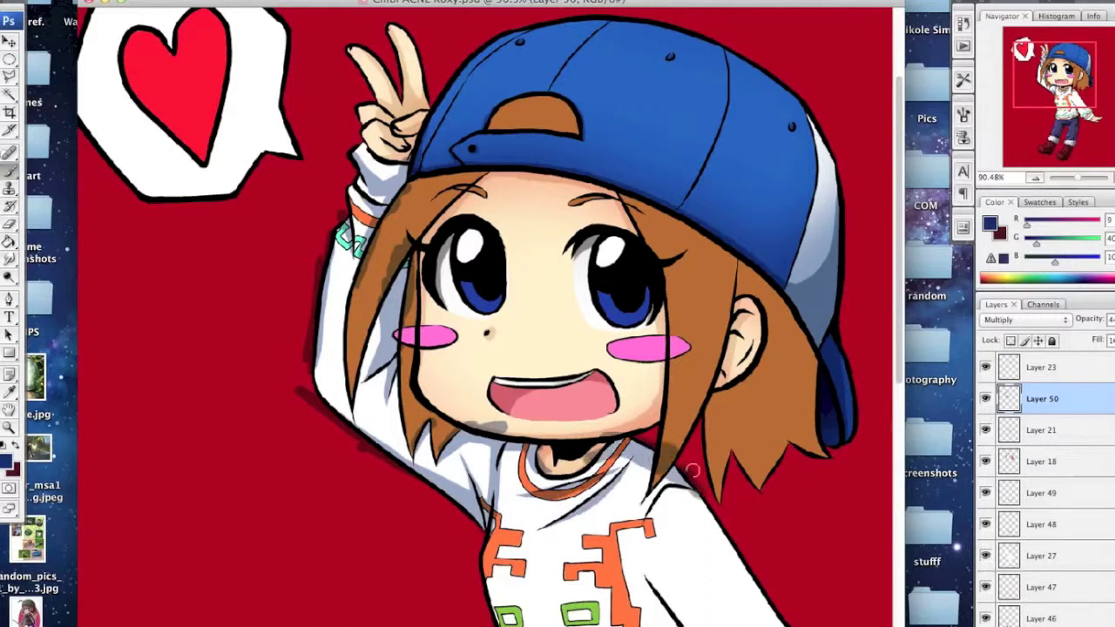
# Step: Shade the sweater's right side and tidy it, alternating Brush and Eraser
pyautogui.scroll(-5, 718, 531)
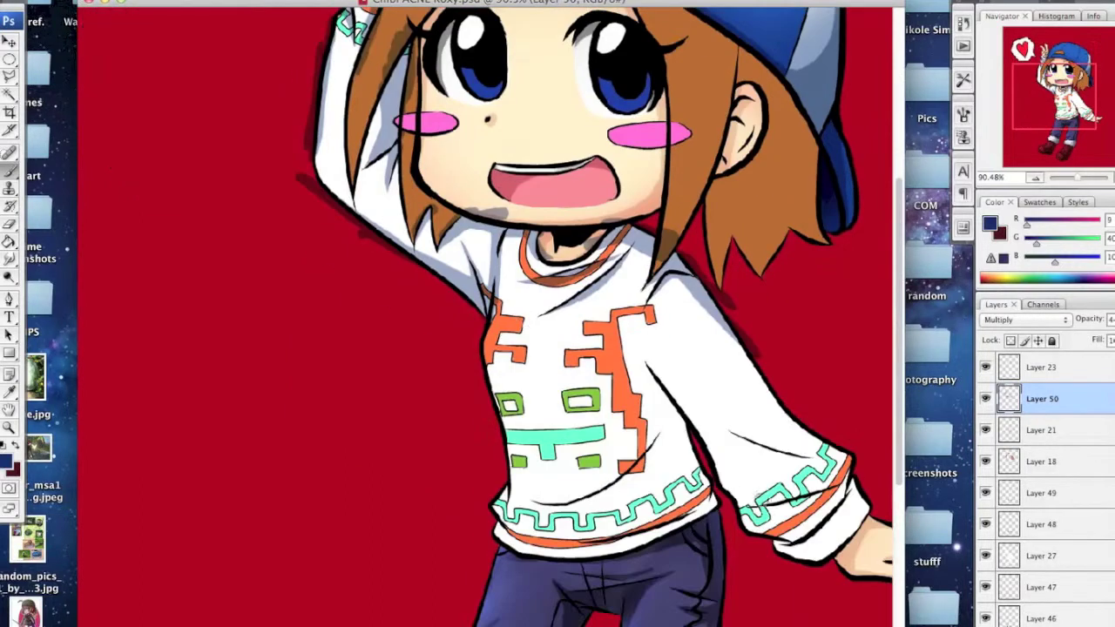
pyautogui.moveTo(662, 375); pyautogui.dragTo(623, 549)
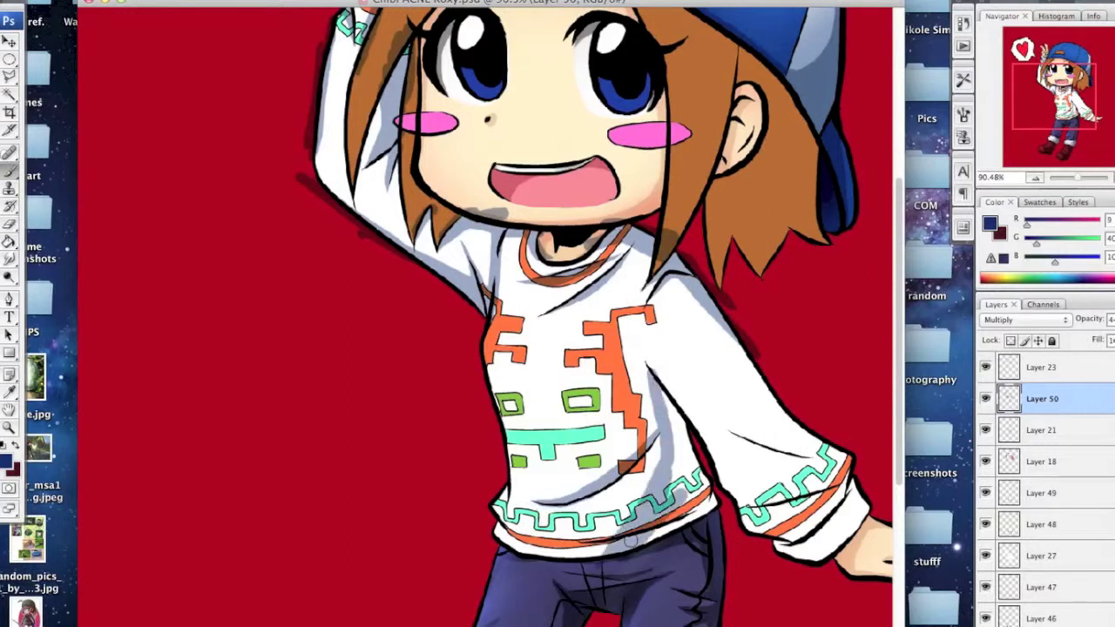
pyautogui.moveTo(715, 531)
pyautogui.mouseDown()
pyautogui.moveTo(662, 400)
pyautogui.moveTo(627, 540)
pyautogui.mouseUp()
pyautogui.press('b')
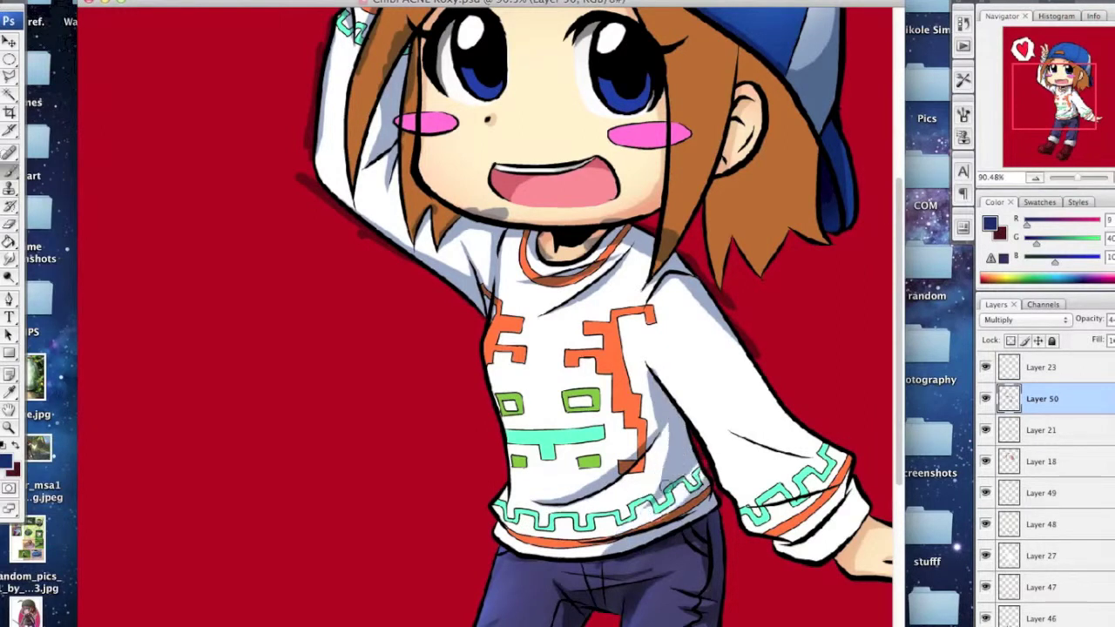
pyautogui.moveTo(683, 466); pyautogui.dragTo(701, 514)
pyautogui.press('e')
pyautogui.press('b')
pyautogui.moveTo(580, 510); pyautogui.dragTo(492, 541)
pyautogui.press('e')
pyautogui.press('b')
pyautogui.press('e')
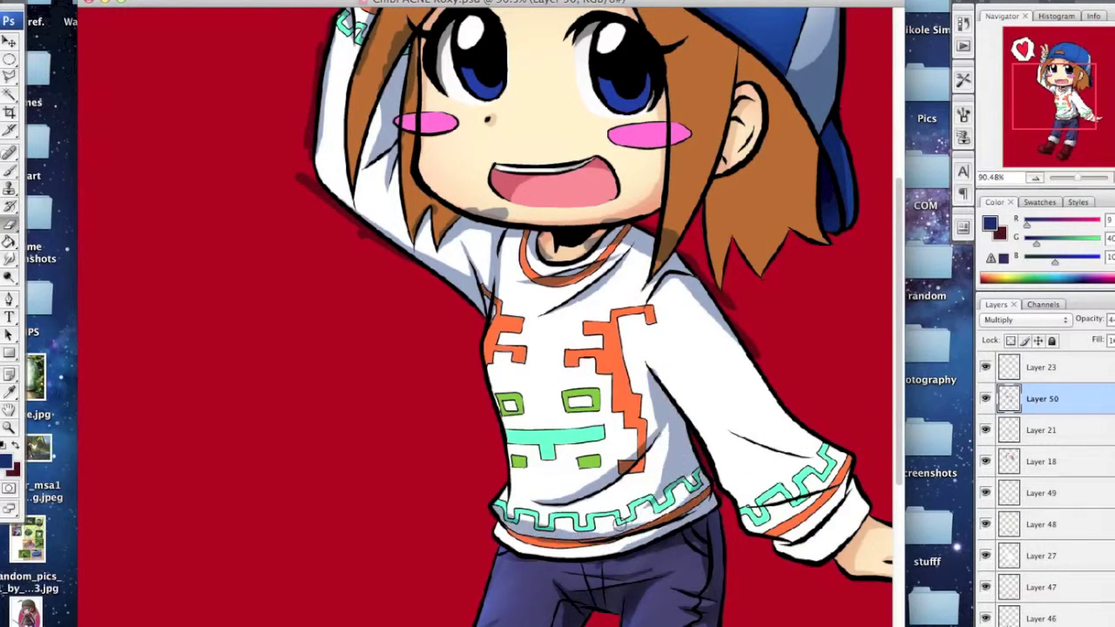
pyautogui.press('b')
# Step: Shade the sweater's bottom hem, left edge, right sleeve underside and cuff
pyautogui.moveTo(496, 524); pyautogui.dragTo(607, 556)
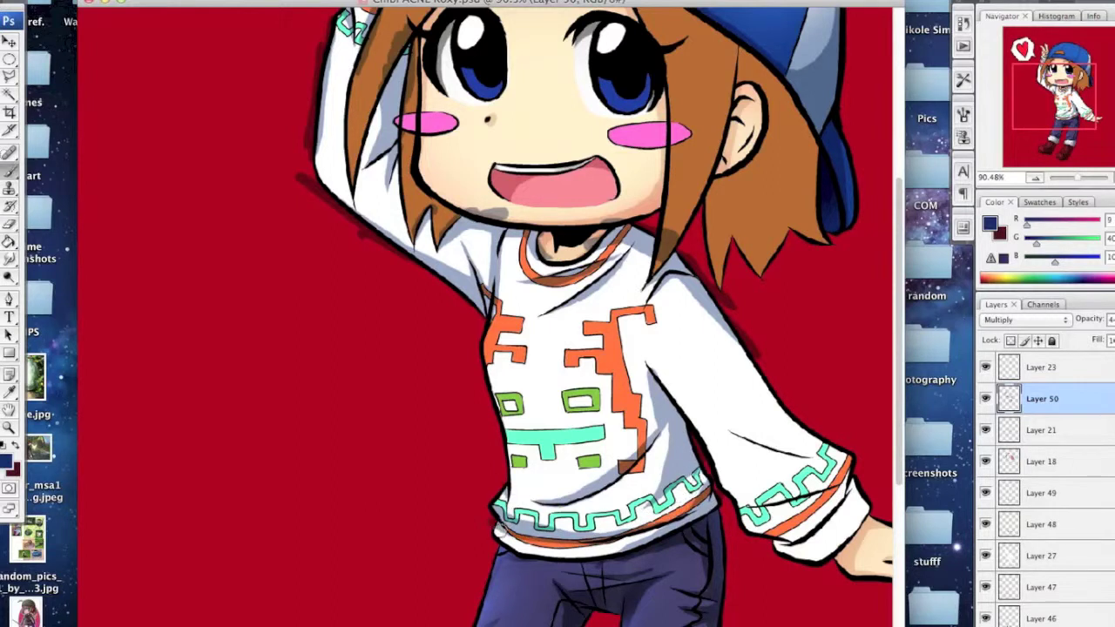
pyautogui.press('e')
pyautogui.press('b')
pyautogui.moveTo(505, 461); pyautogui.dragTo(488, 339)
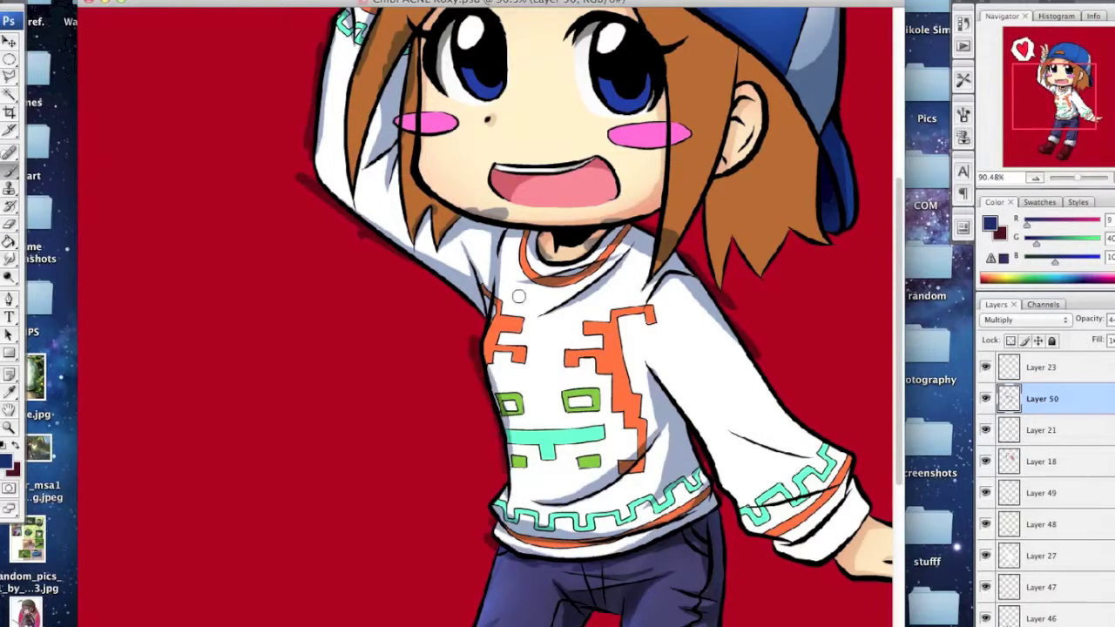
pyautogui.moveTo(650, 384); pyautogui.dragTo(755, 457)
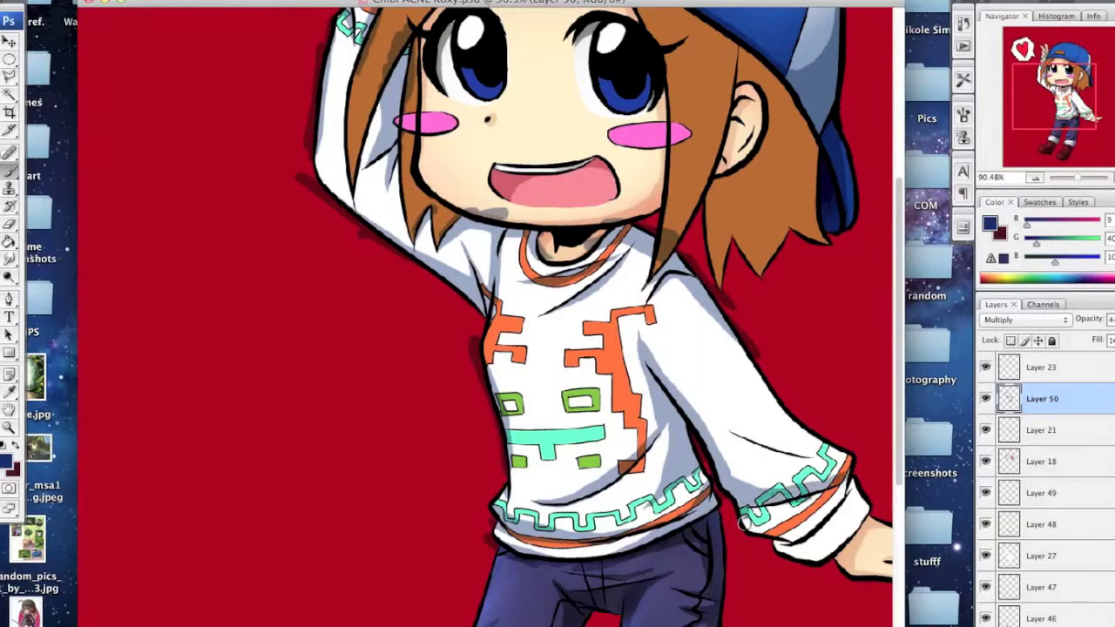
pyautogui.moveTo(740, 518)
pyautogui.mouseDown()
pyautogui.moveTo(872, 536)
pyautogui.moveTo(850, 488)
pyautogui.mouseUp()
pyautogui.moveTo(727, 418)
pyautogui.mouseDown()
pyautogui.moveTo(774, 446)
pyautogui.moveTo(815, 450)
pyautogui.mouseUp()
pyautogui.press('e')
pyautogui.press('b')
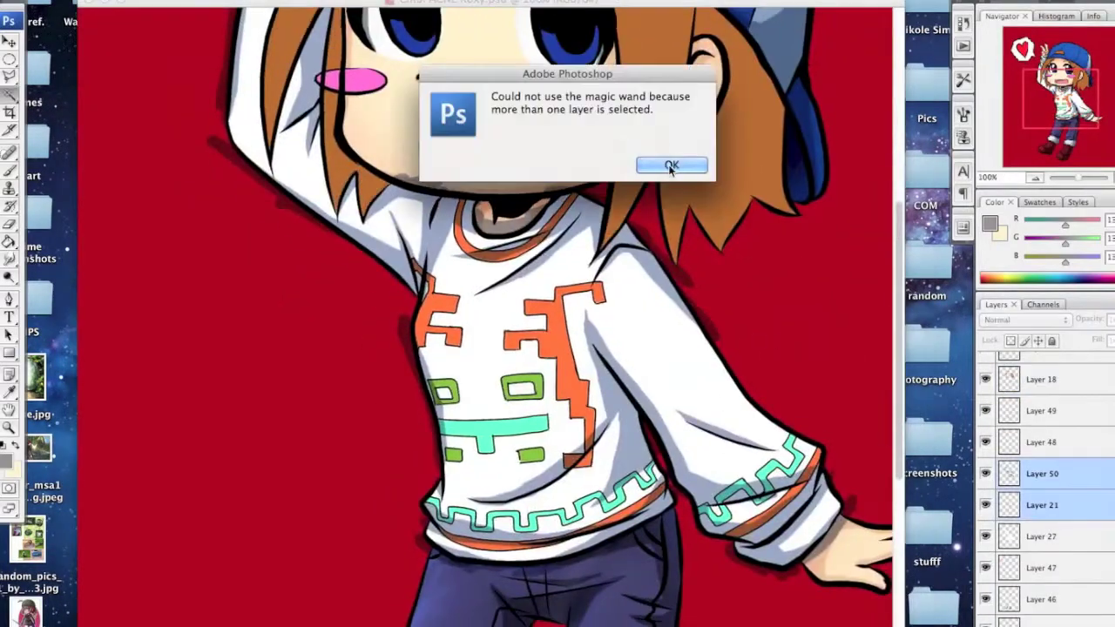
# Step: Dismiss the error, sample orange from Layer 21, then return to Layer 50 and zoom out
pyautogui.click(671, 165)
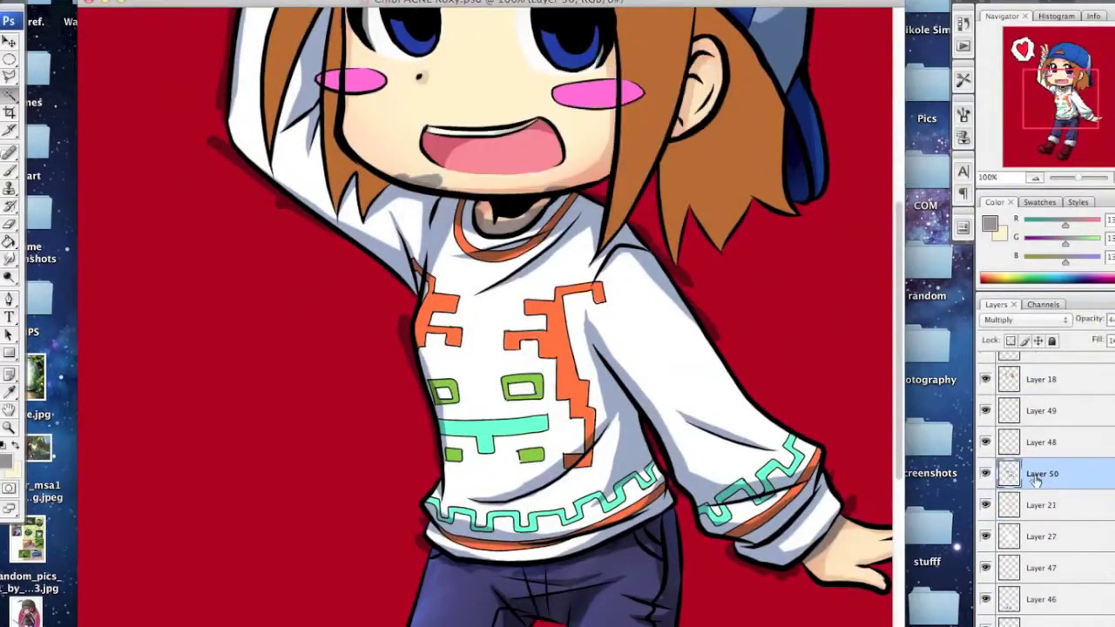
pyautogui.click(1042, 504)
pyautogui.keyDown('super'); pyautogui.click(1008, 500); pyautogui.keyUp('super')
pyautogui.keyDown('alt'); pyautogui.click(449, 341); pyautogui.keyUp('alt')
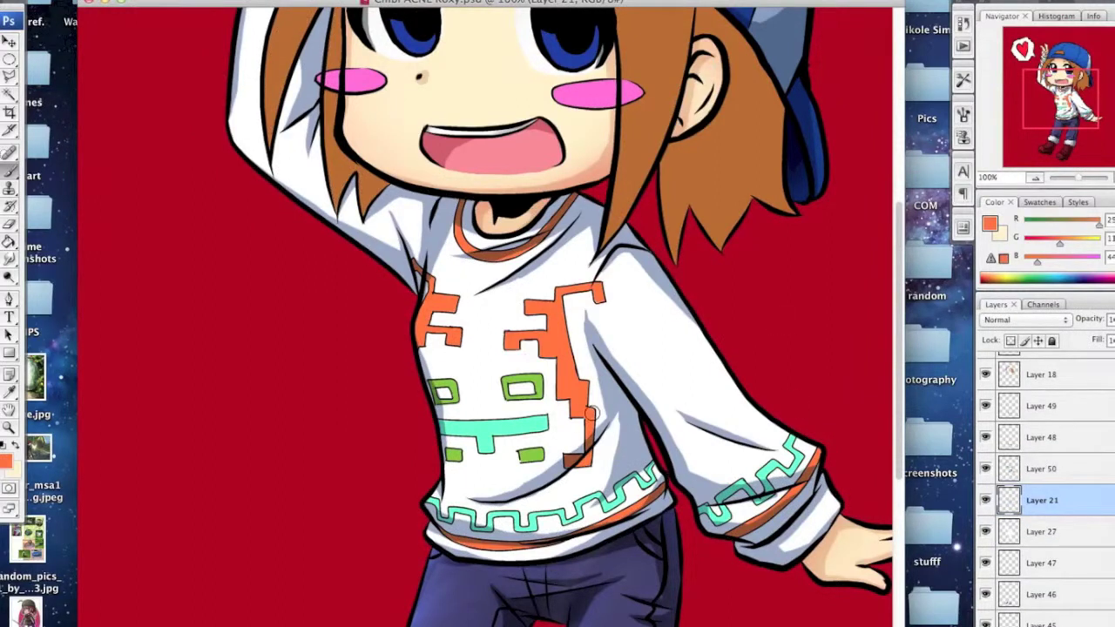
pyautogui.scroll(10, 588, 432)
pyautogui.hotkey('alt', ']')
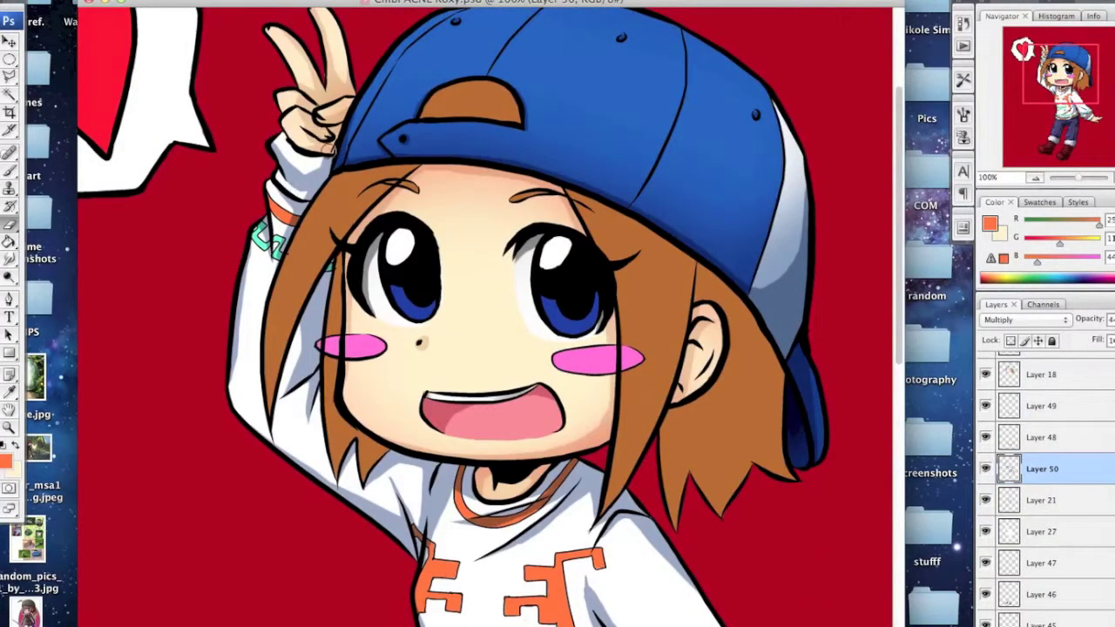
pyautogui.press('super+0')
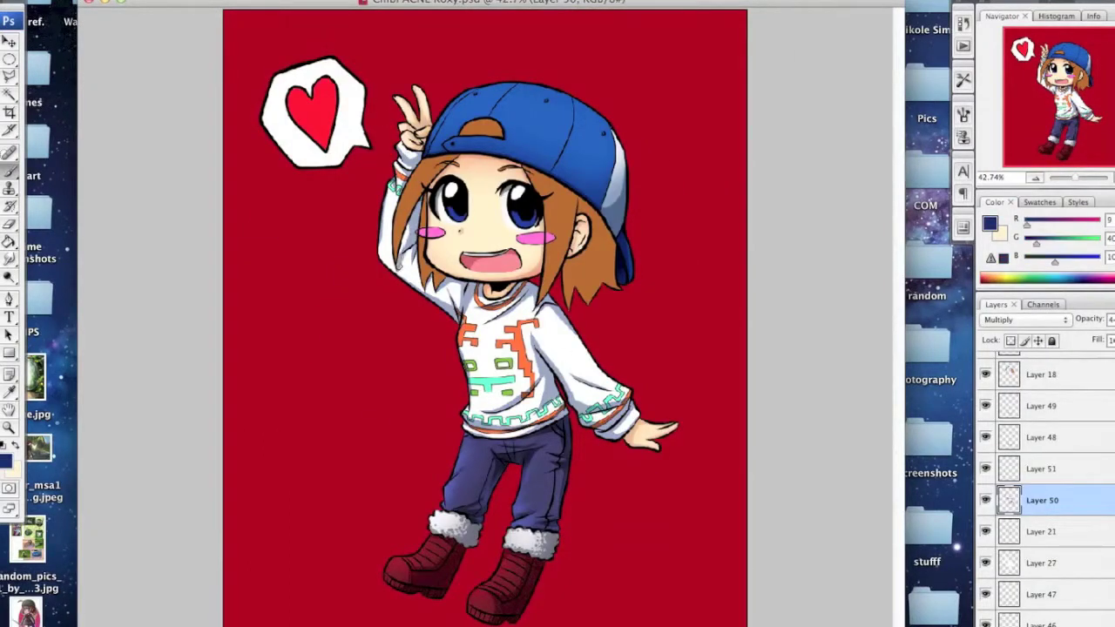
# Step: Set Layer 52 to Multiply and darken the shading on the sweater's right side
pyautogui.press('e')
pyautogui.press('b')
pyautogui.press('e')
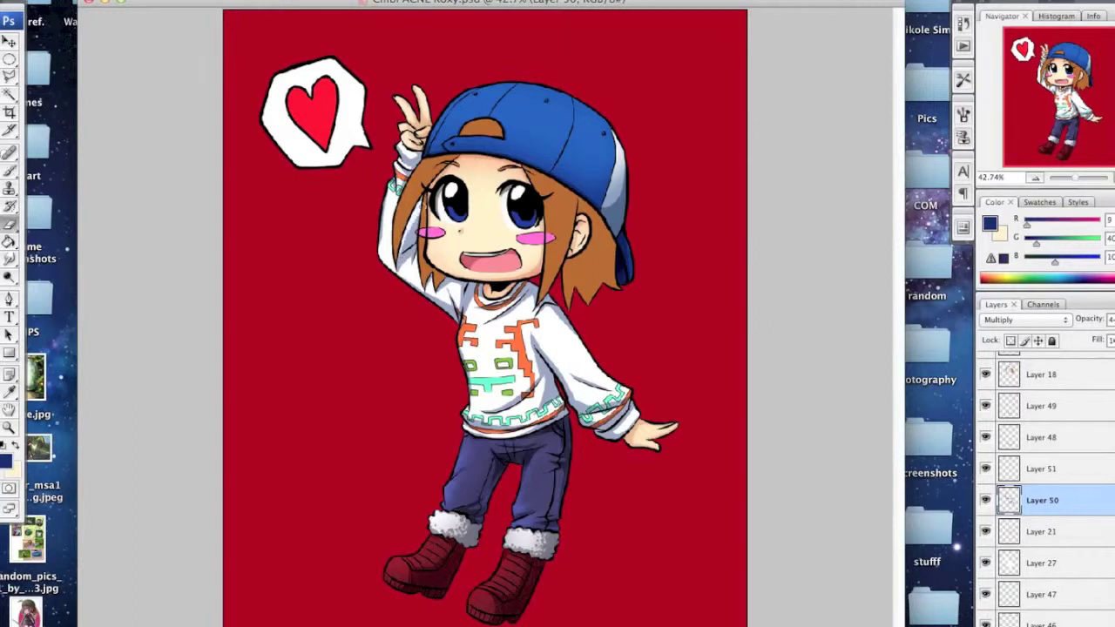
pyautogui.press('b')
pyautogui.press('e')
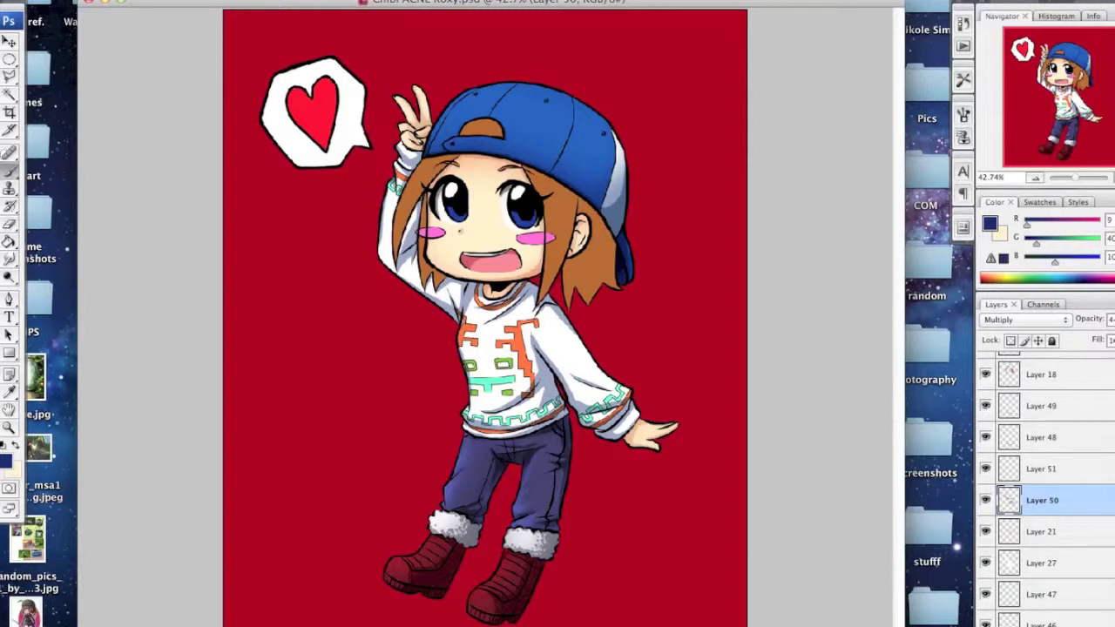
pyautogui.click(1025, 319)
pyautogui.click(1011, 384)
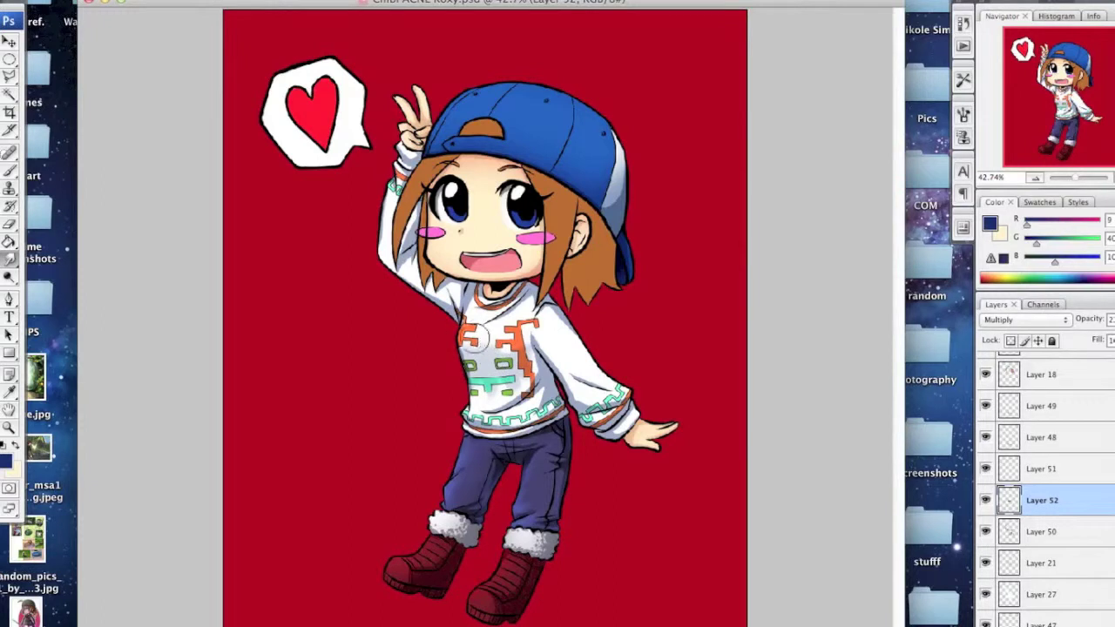
pyautogui.moveTo(486, 409); pyautogui.dragTo(540, 353)
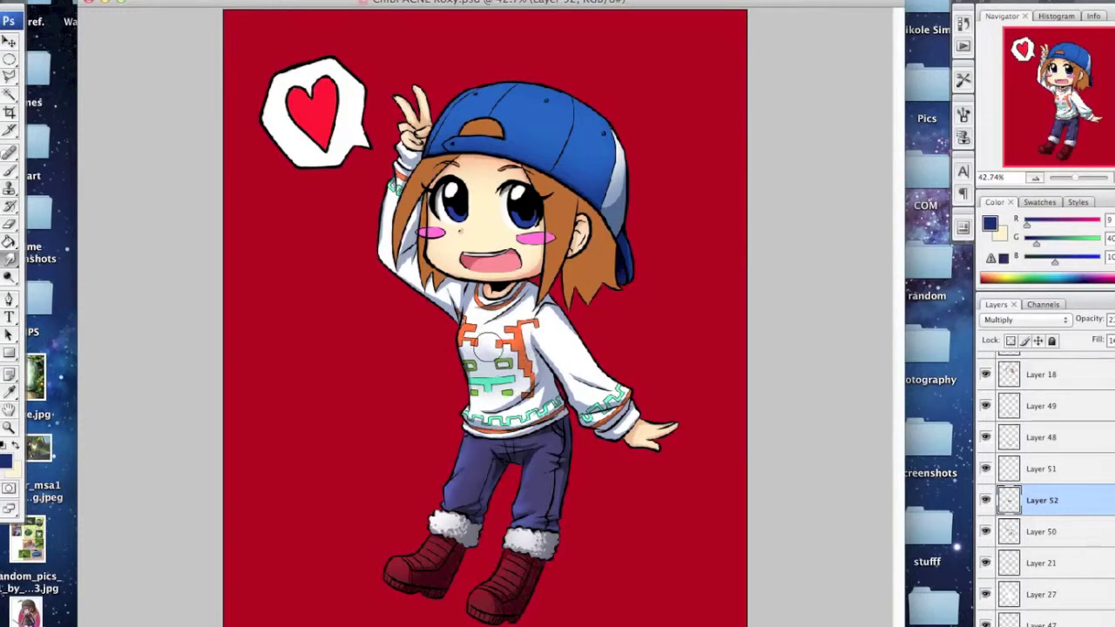
pyautogui.moveTo(484, 405)
pyautogui.mouseDown()
pyautogui.moveTo(545, 349)
pyautogui.moveTo(492, 388)
pyautogui.mouseUp()
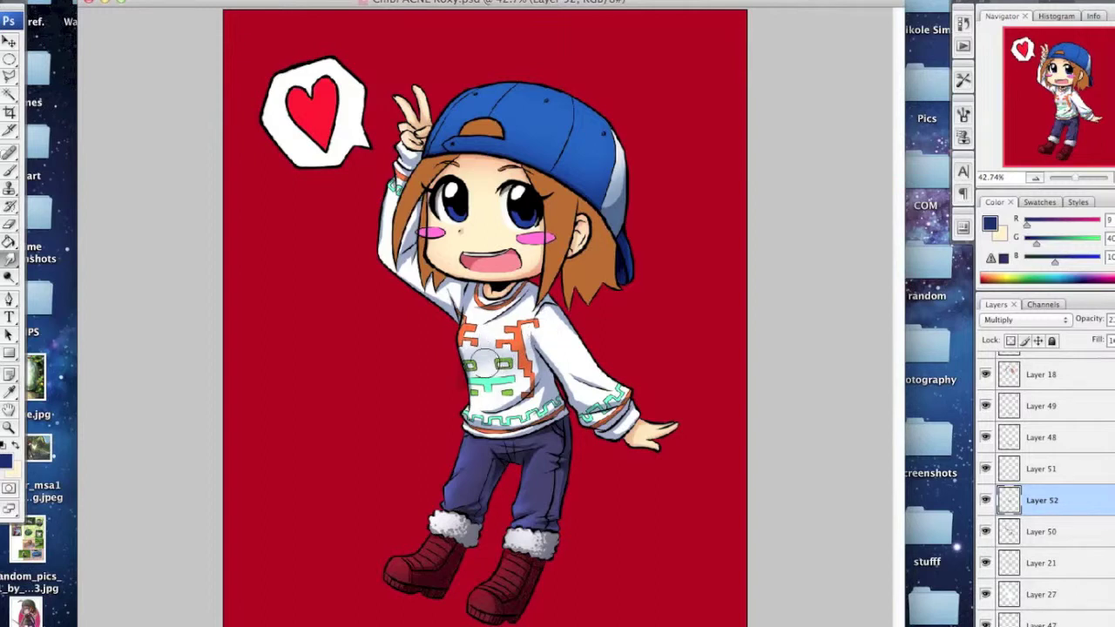
# Step: On new Layer 53, paint a broad dark-blue wash with a large soft round brush
pyautogui.hotkey('ctrl', 'shift', 'alt', 'n')
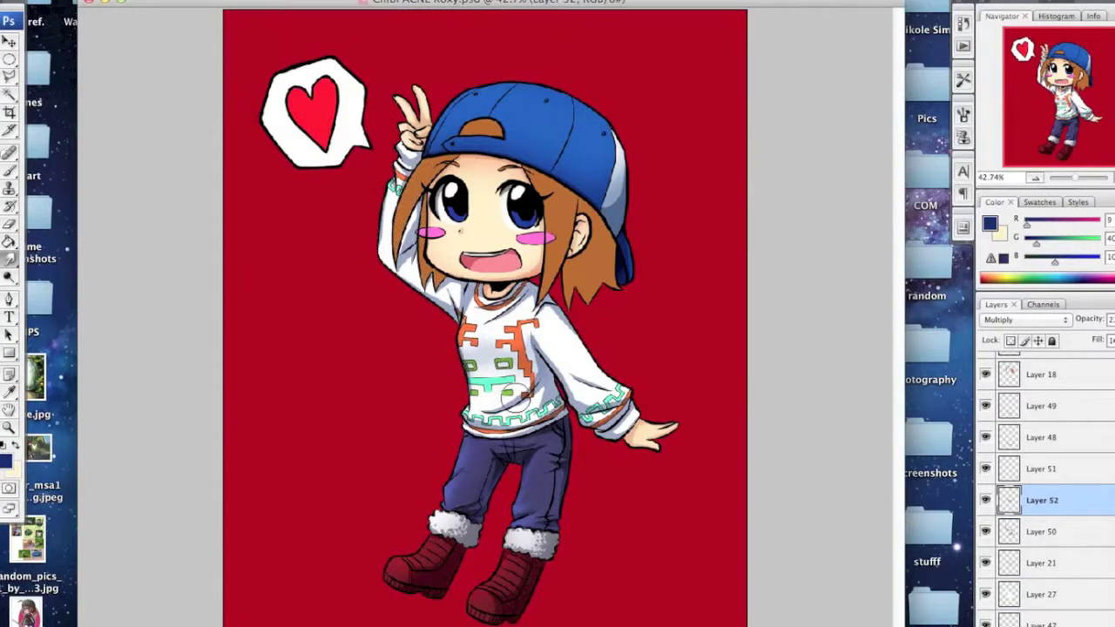
pyautogui.rightClick(152, 163)
pyautogui.doubleClick(151, 163)
pyautogui.moveTo(462, 174)
pyautogui.mouseDown()
pyautogui.moveTo(522, 261)
pyautogui.moveTo(635, 261)
pyautogui.moveTo(642, 306)
pyautogui.moveTo(549, 436)
pyautogui.moveTo(393, 410)
pyautogui.moveTo(398, 323)
pyautogui.moveTo(318, 249)
pyautogui.moveTo(459, 309)
pyautogui.moveTo(438, 243)
pyautogui.mouseUp()
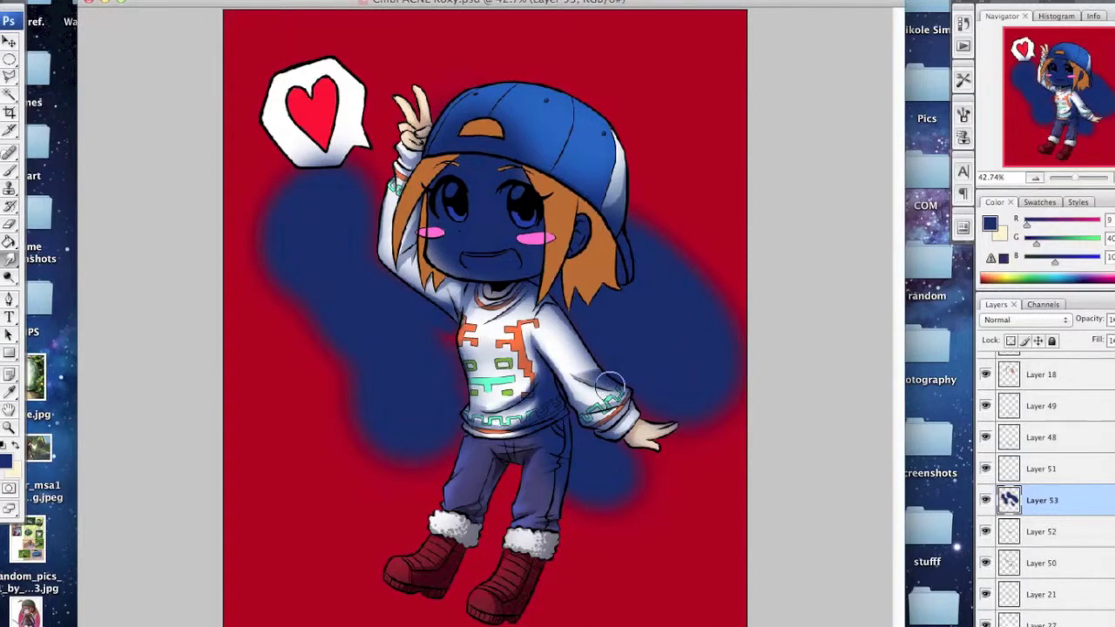
# Step: Paint dark blue over the cuff hand and set Layer 53 to Multiply with adjusted opacity
pyautogui.moveTo(645, 434); pyautogui.dragTo(632, 430)
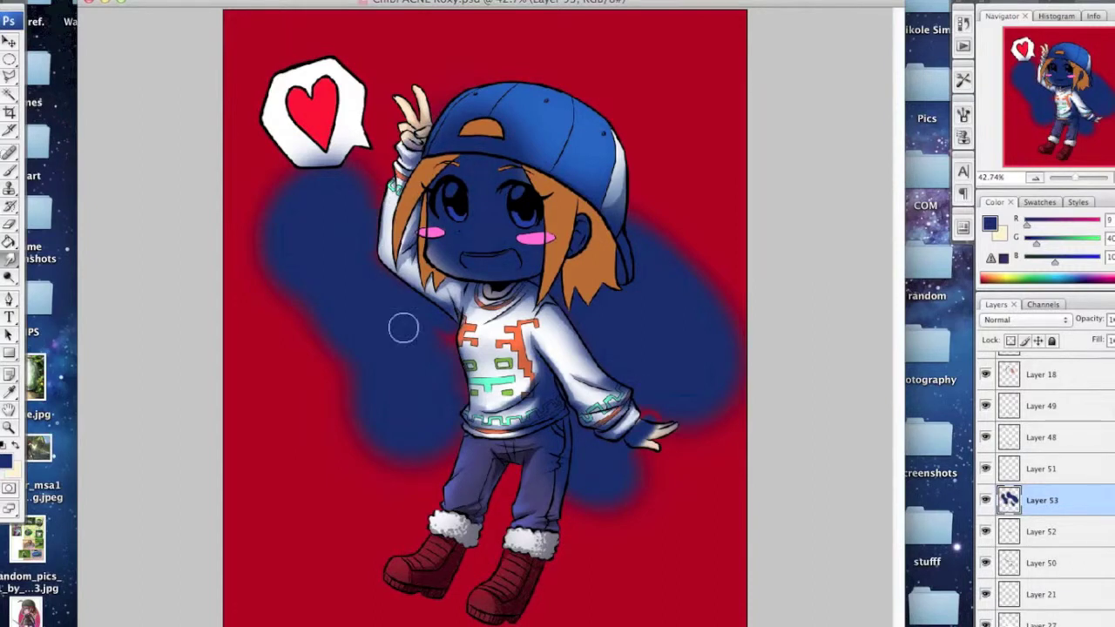
pyautogui.click(1023, 319)
pyautogui.click(1018, 357)
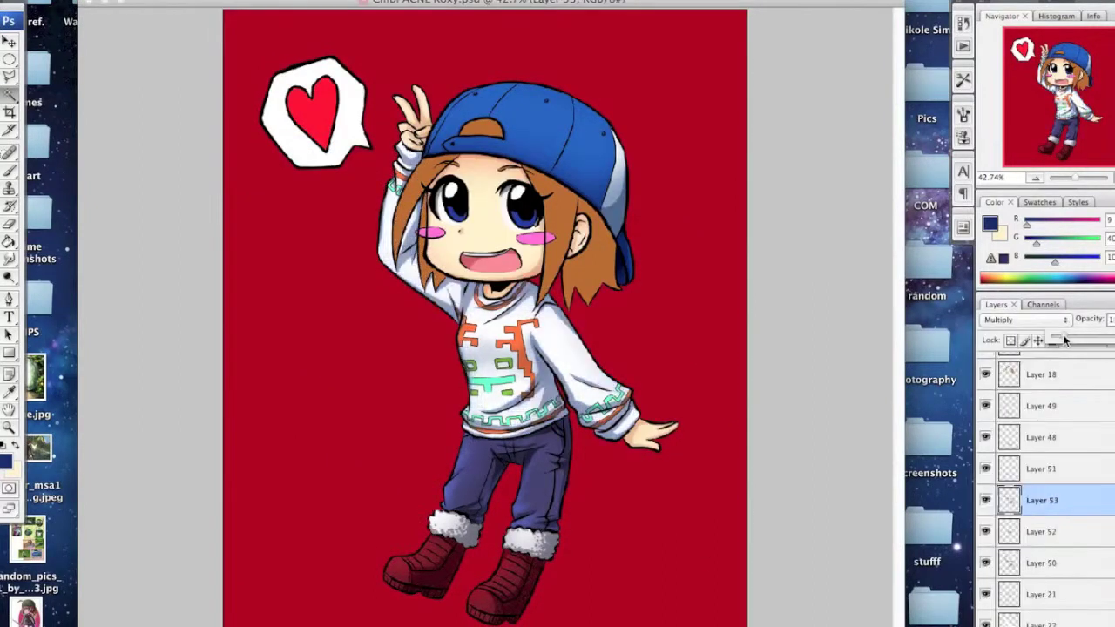
pyautogui.moveTo(1070, 340); pyautogui.dragTo(1077, 347)
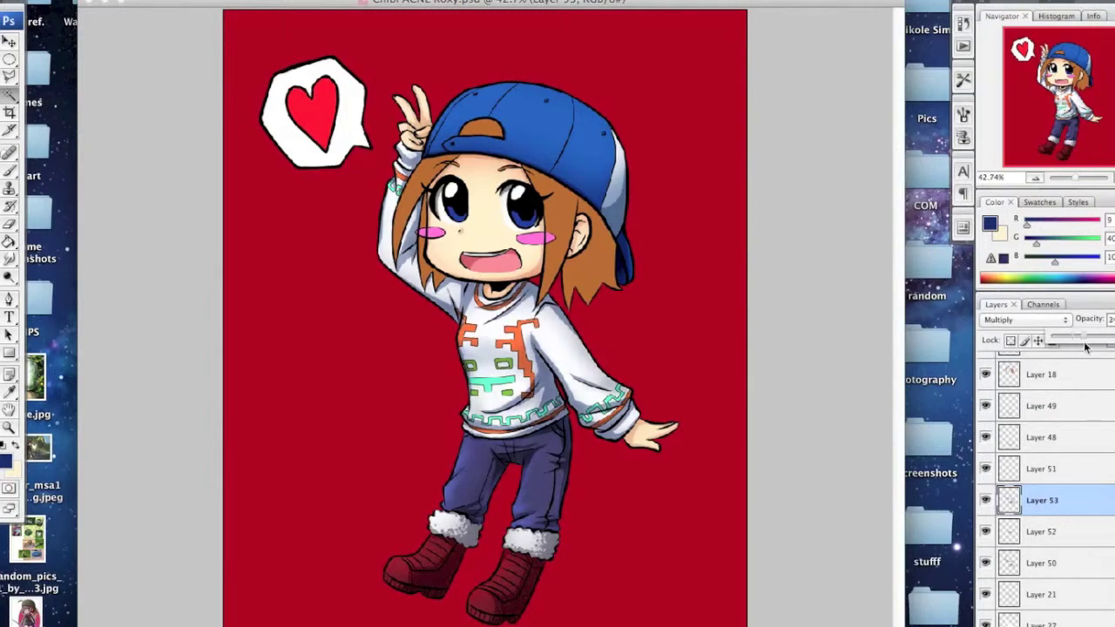
# Step: On new Layer 54, paint a soft light-blue glow by the speech bubble and sweater
pyautogui.hotkey('ctrl', 'shift', 'alt', 'n')
pyautogui.click(990, 224)
pyautogui.click(729, 366)
pyautogui.moveTo(331, 139); pyautogui.dragTo(313, 227)
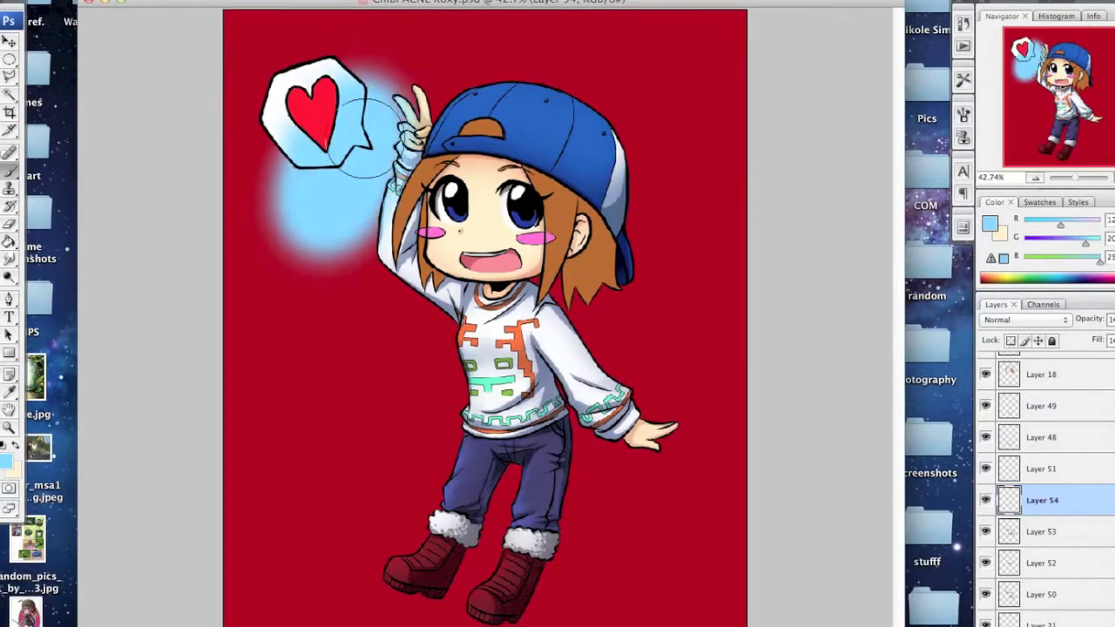
pyautogui.moveTo(462, 331)
pyautogui.mouseDown()
pyautogui.moveTo(540, 339)
pyautogui.moveTo(527, 338)
pyautogui.mouseUp()
# Step: Set Layer 54 to Screen, paint lavender glow on the right, then Overlay at 70% opacity
pyautogui.hotkey('shift', 'alt', 's')
pyautogui.moveTo(416, 390); pyautogui.dragTo(402, 383)
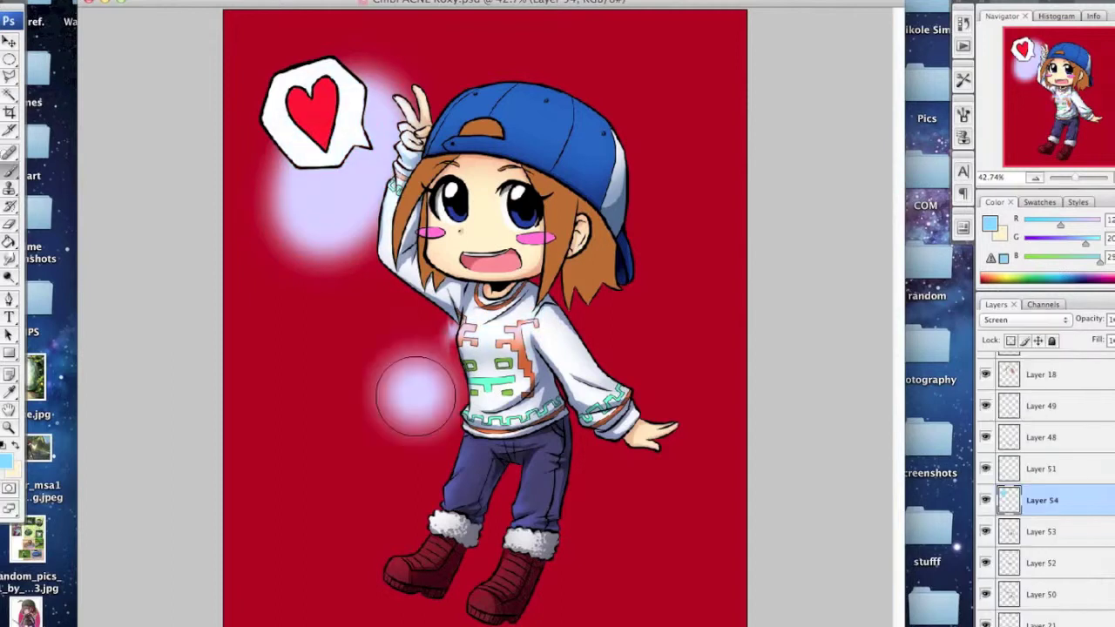
pyautogui.click(662, 360)
pyautogui.moveTo(662, 361); pyautogui.dragTo(647, 323)
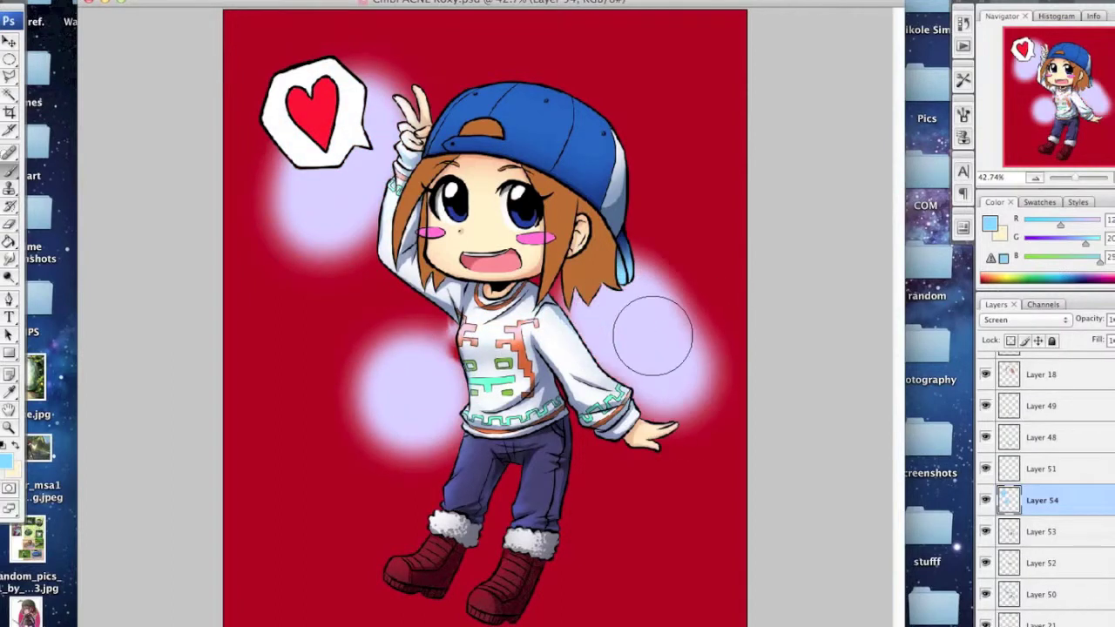
pyautogui.moveTo(610, 261); pyautogui.dragTo(635, 192)
pyautogui.press('[')
pyautogui.press('[')
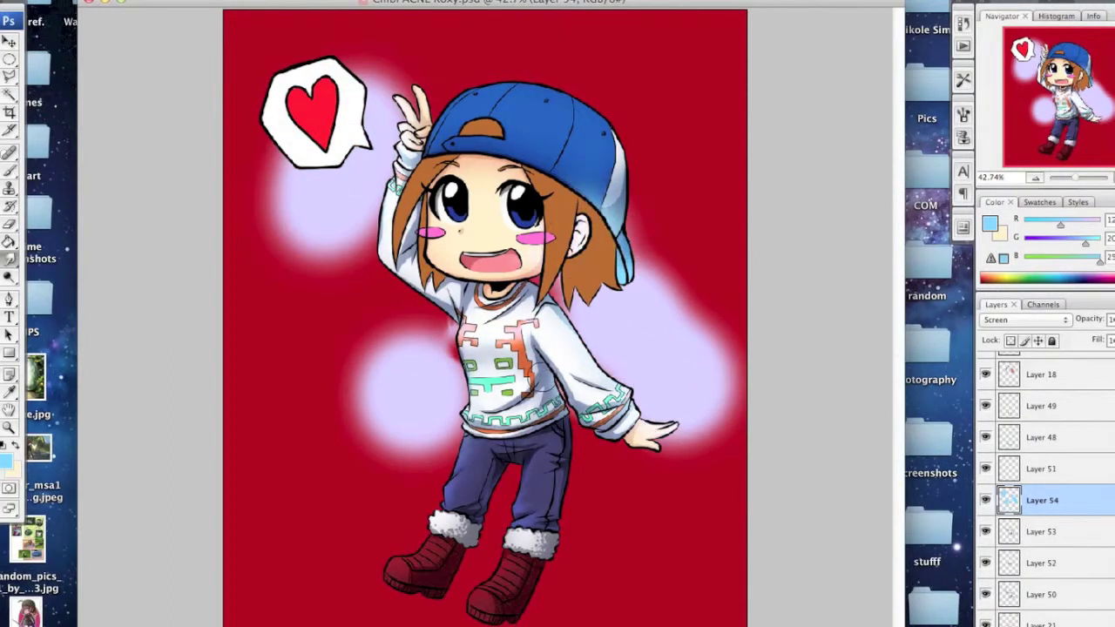
pyautogui.scroll(-2, 1036, 488)
pyautogui.hotkey('shift', 'alt', 'o')
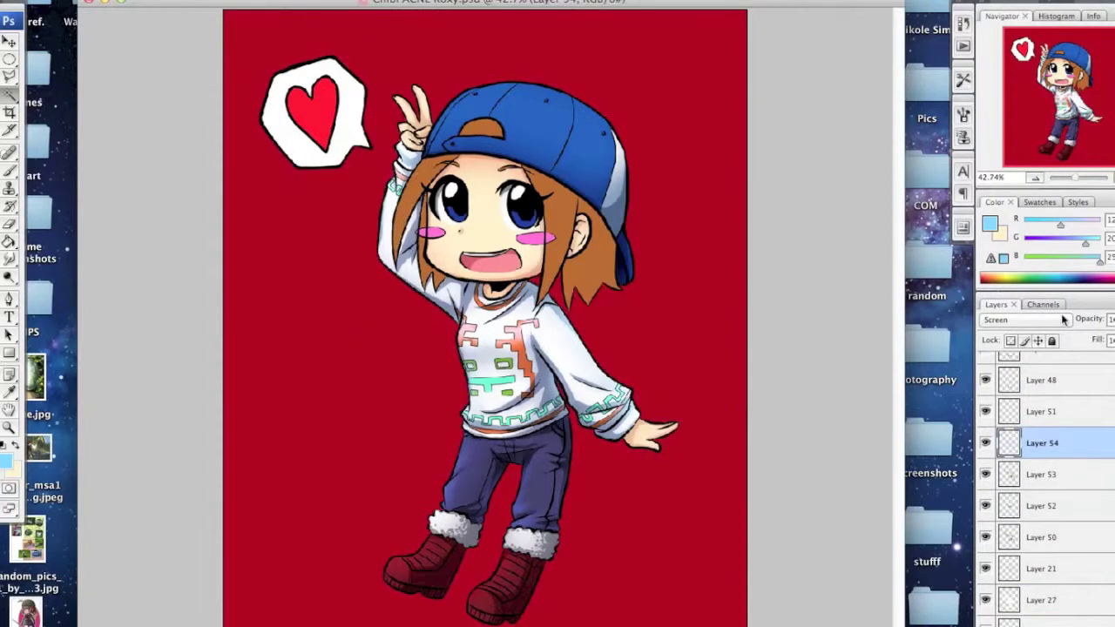
pyautogui.press('7')
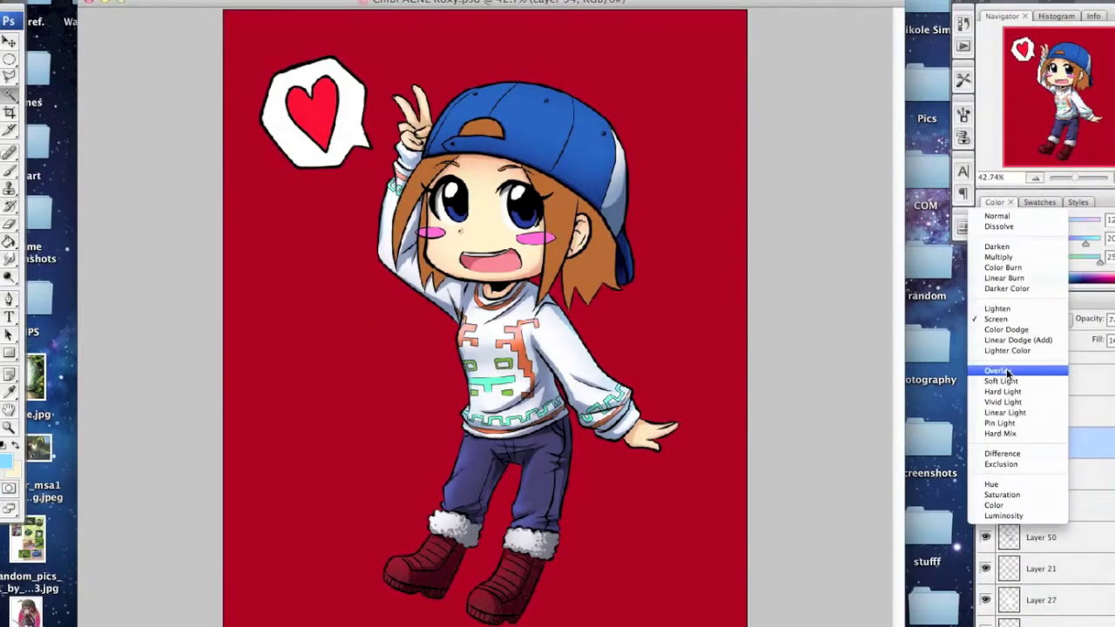
# Step: Paint a soft Screen glow around the heart and body, with Layer 55 at about 2% opacity
pyautogui.click(1077, 621)
pyautogui.click(685, 368)
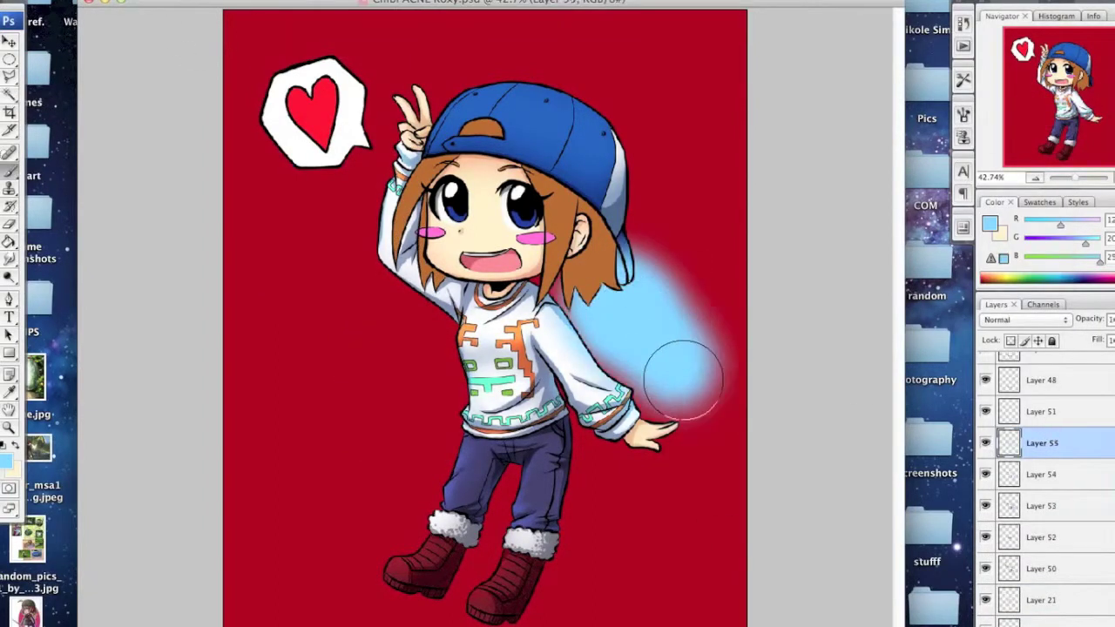
pyautogui.hotkey('shift', 'alt', 's')
pyautogui.hotkey('ctrl', 'u')
pyautogui.press('Escape')
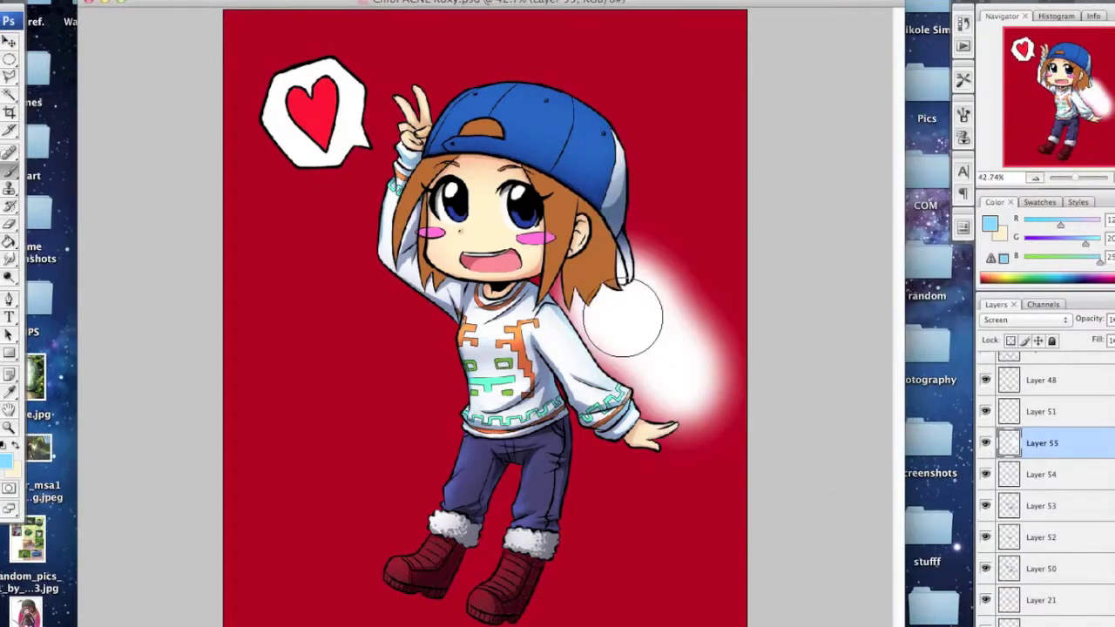
pyautogui.moveTo(630, 299); pyautogui.dragTo(567, 286)
pyautogui.moveTo(349, 96)
pyautogui.mouseDown()
pyautogui.moveTo(411, 379)
pyautogui.moveTo(387, 326)
pyautogui.mouseUp()
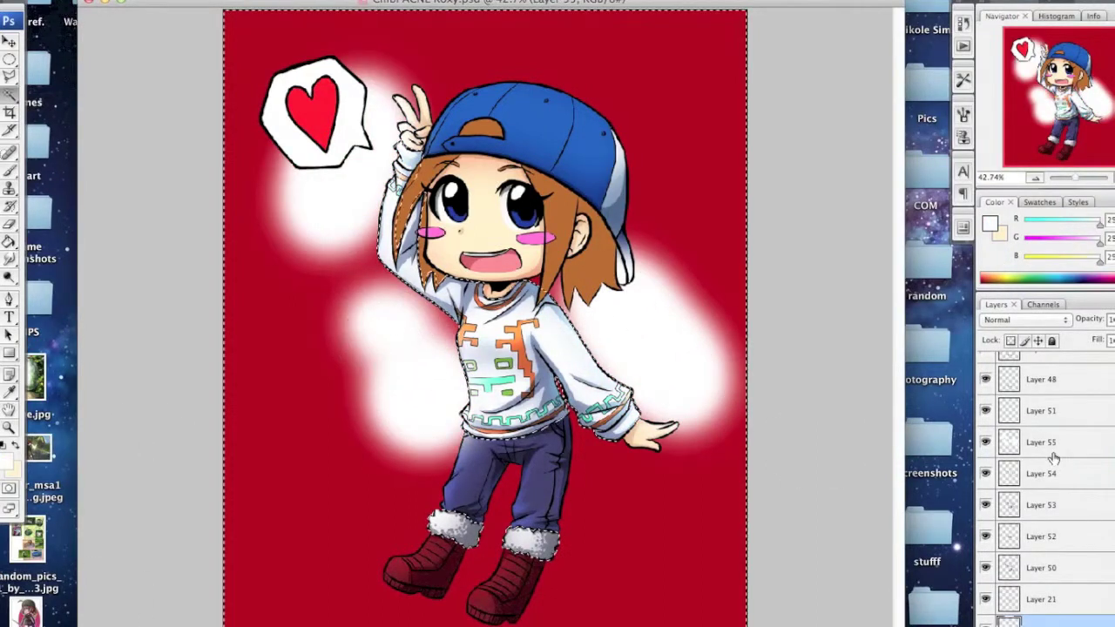
pyautogui.press('0')
pyautogui.press('2')
pyautogui.click(1110, 318)
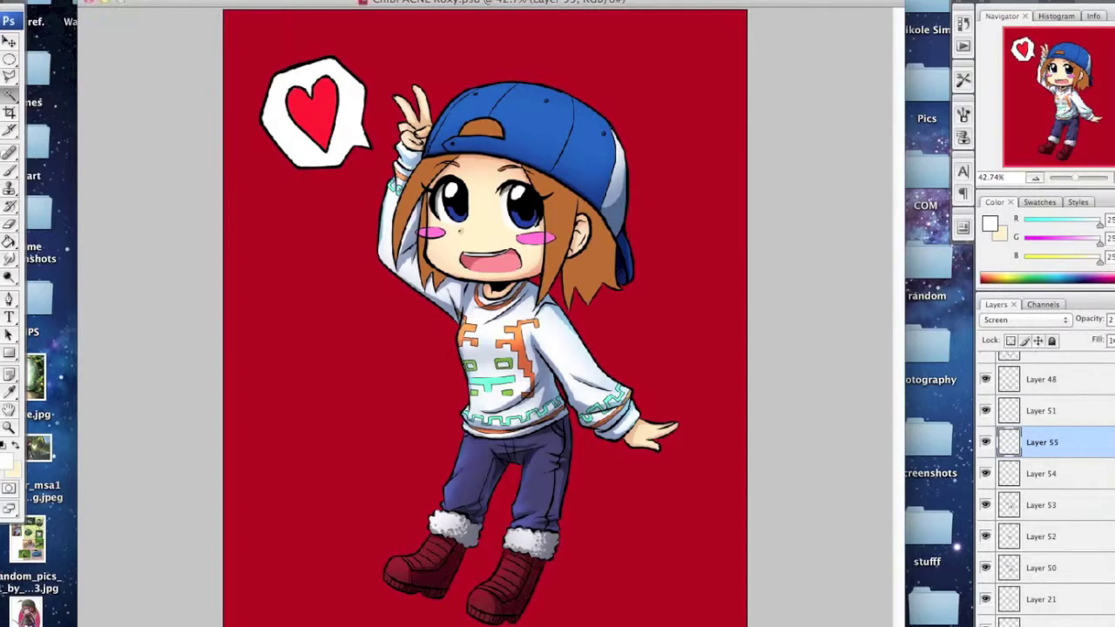
pyautogui.scroll(-5, 1037, 488)
# Step: Paint cyan cap highlights on Layer 56, trim them to the cap, and set about 50% opacity
pyautogui.hotkey('ctrl', 'shift', 'alt', 'n')
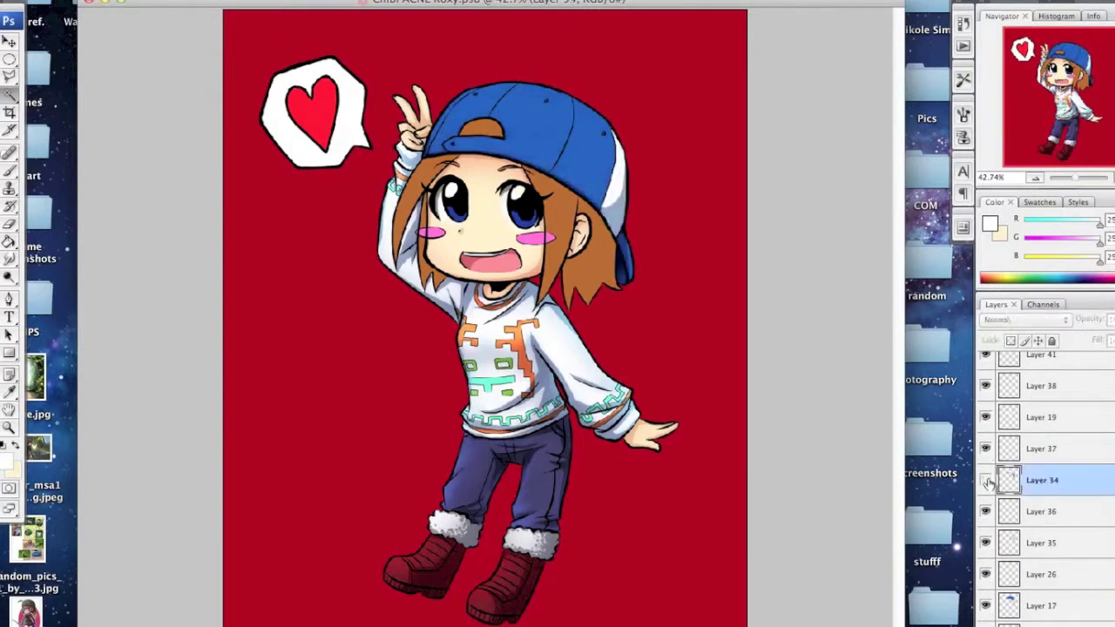
pyautogui.click(8, 462)
pyautogui.click(749, 363)
pyautogui.moveTo(390, 74)
pyautogui.mouseDown()
pyautogui.moveTo(698, 267)
pyautogui.moveTo(679, 279)
pyautogui.mouseUp()
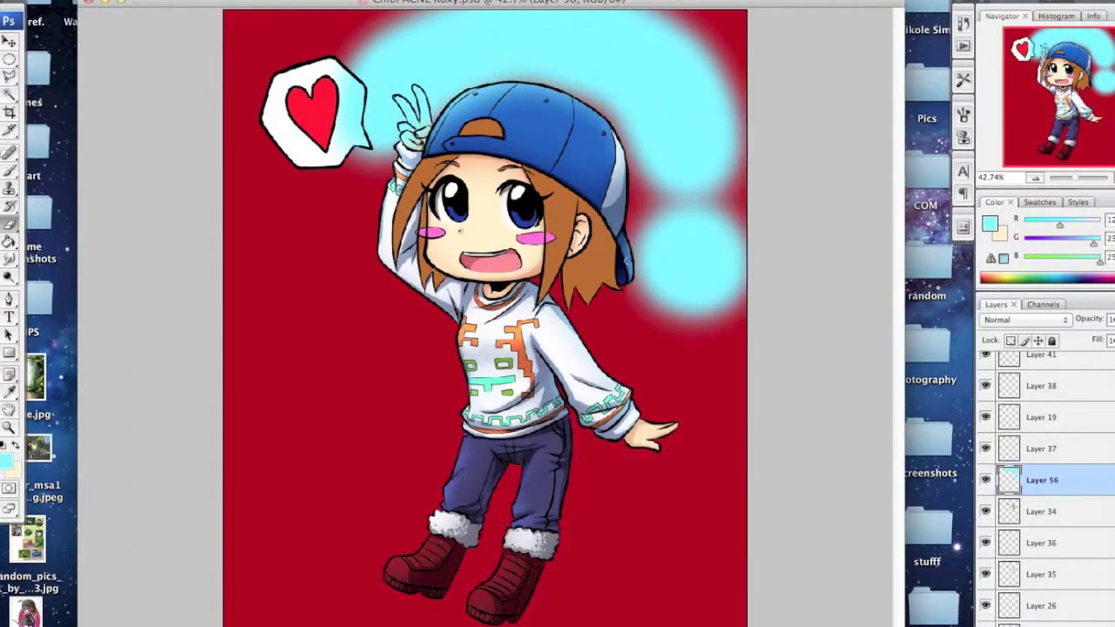
pyautogui.press('[')
pyautogui.press('[')
pyautogui.press('[')
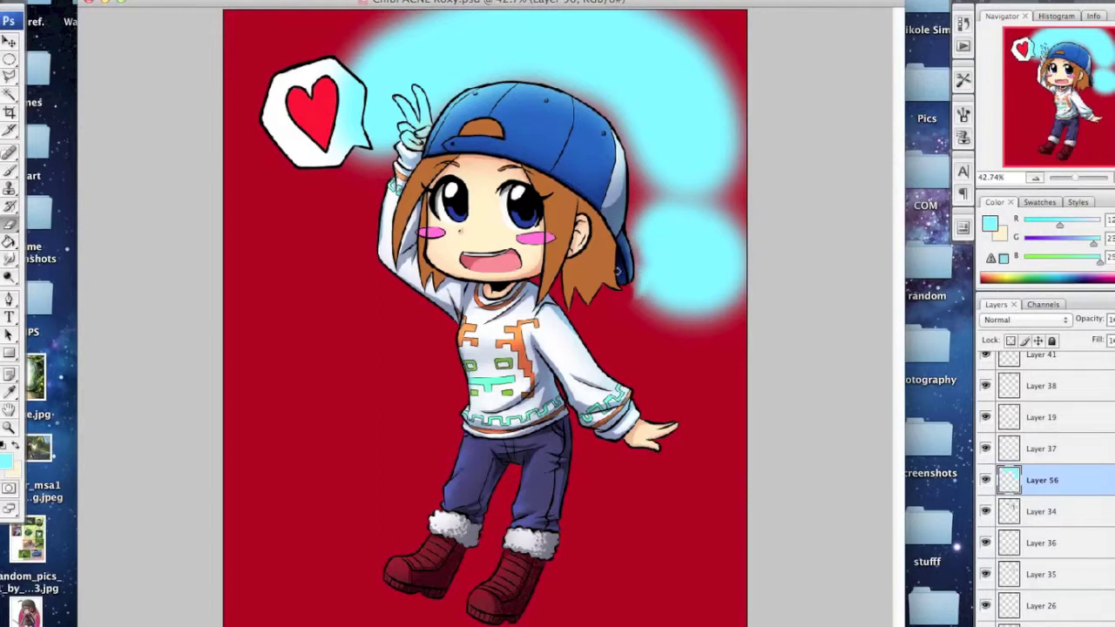
pyautogui.click(1066, 602)
pyautogui.click(1043, 445)
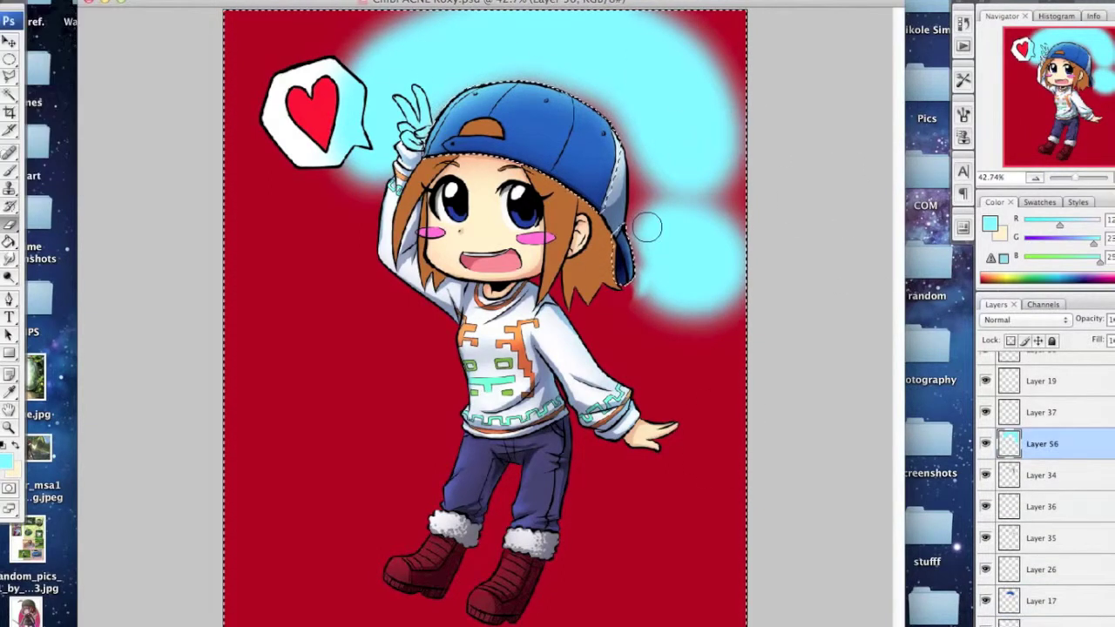
pyautogui.moveTo(648, 224)
pyautogui.mouseDown()
pyautogui.moveTo(678, 91)
pyautogui.moveTo(326, 244)
pyautogui.moveTo(383, 52)
pyautogui.mouseUp()
pyautogui.hotkey('ctrl', 'd')
pyautogui.press('w')
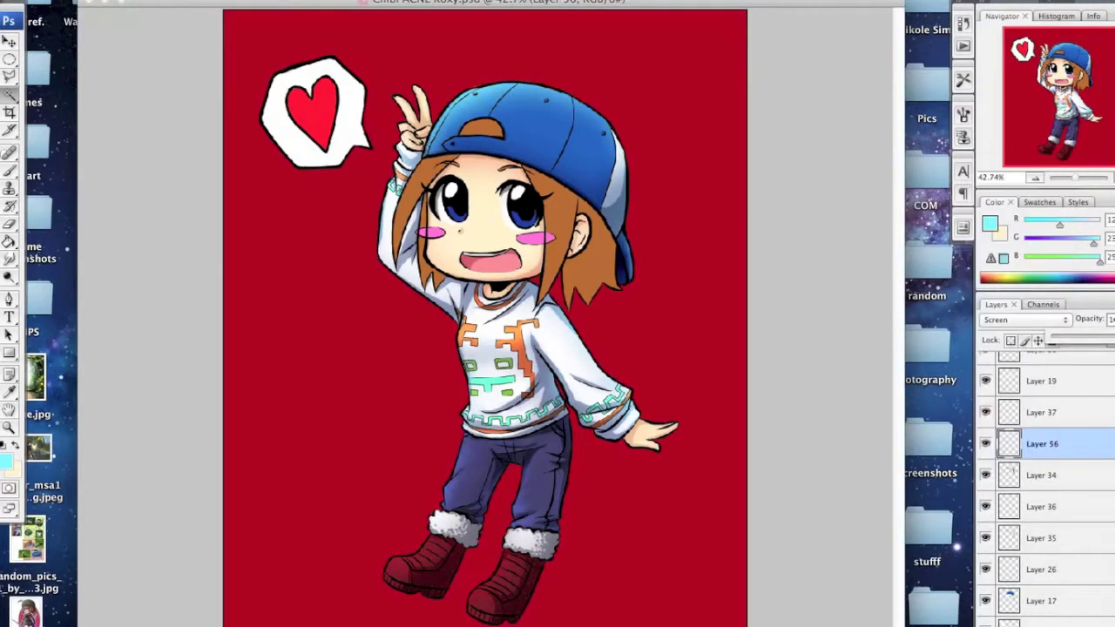
pyautogui.press('5')
# Step: Dab Screen-blended cyan glow on the legs and boots on Layer 57 at ~70%, then add Layer 58 above Layer 18
pyautogui.scroll(5, 1046, 479)
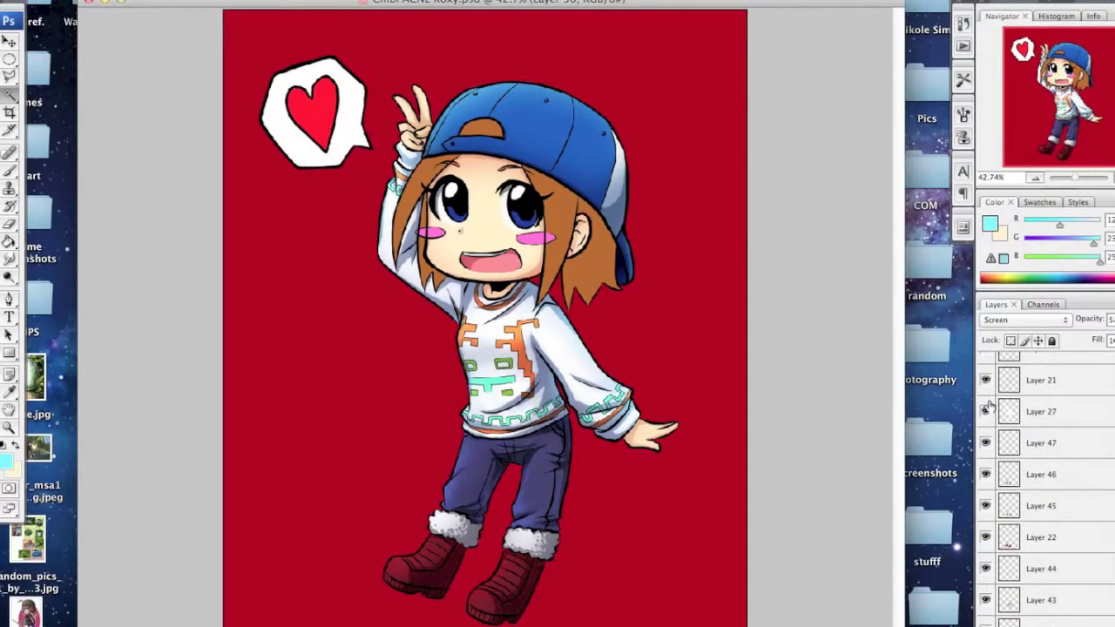
pyautogui.click(1042, 574)
pyautogui.hotkey('ctrl', 'shift', 'alt', 'n')
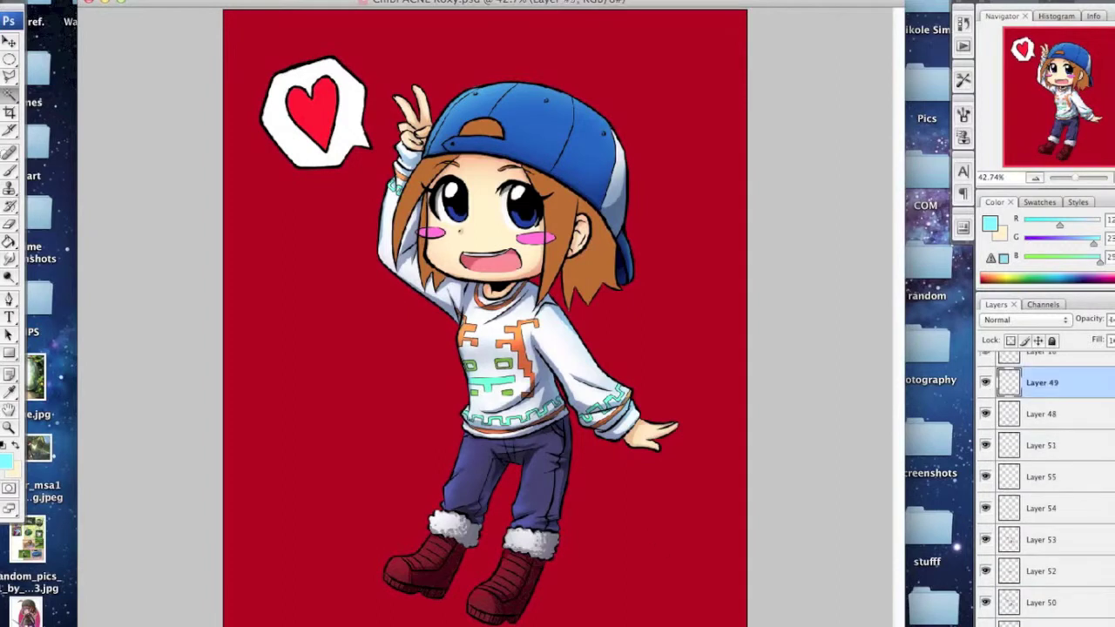
pyautogui.click(411, 486)
pyautogui.click(498, 525)
pyautogui.click(615, 562)
pyautogui.hotkey('shift', 'alt', 's')
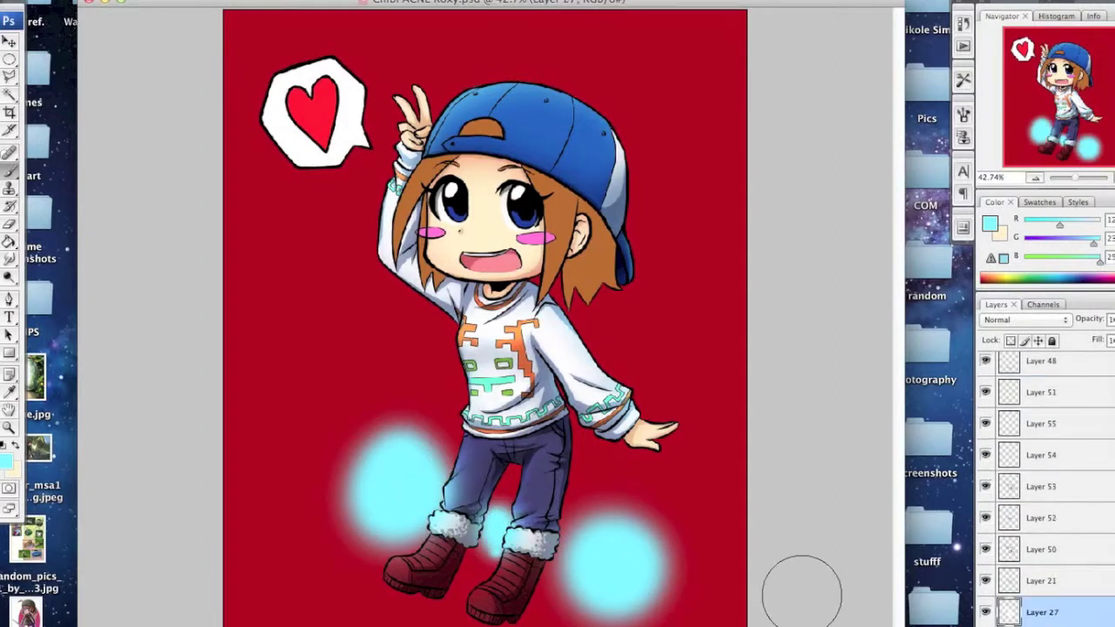
pyautogui.press('7')
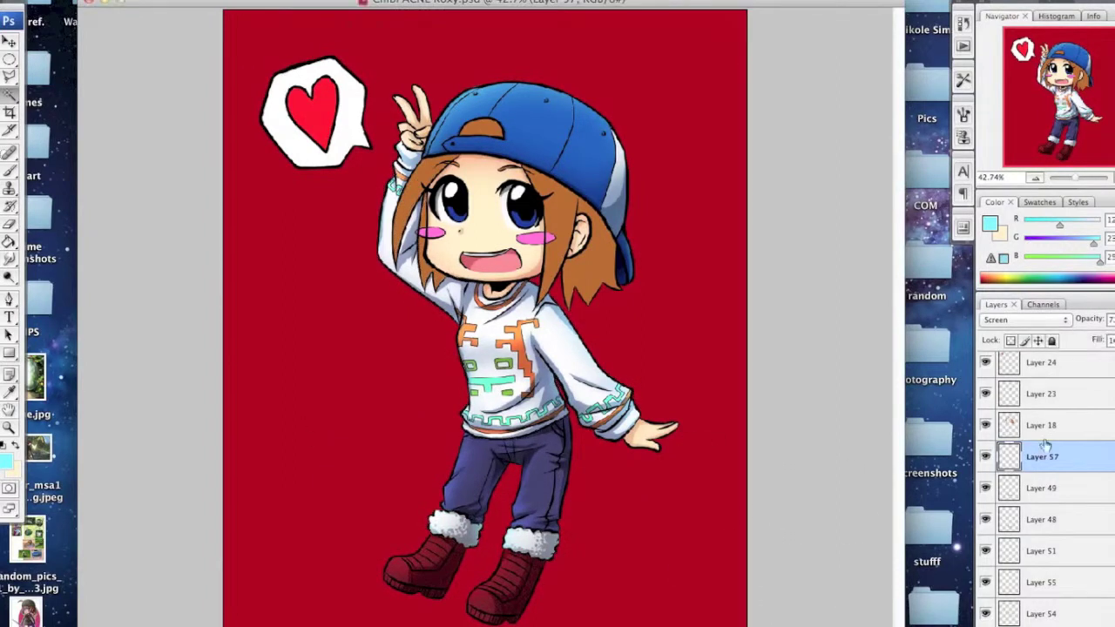
pyautogui.click(1011, 425)
pyautogui.hotkey('ctrl', 'shift', 'alt', 'n')
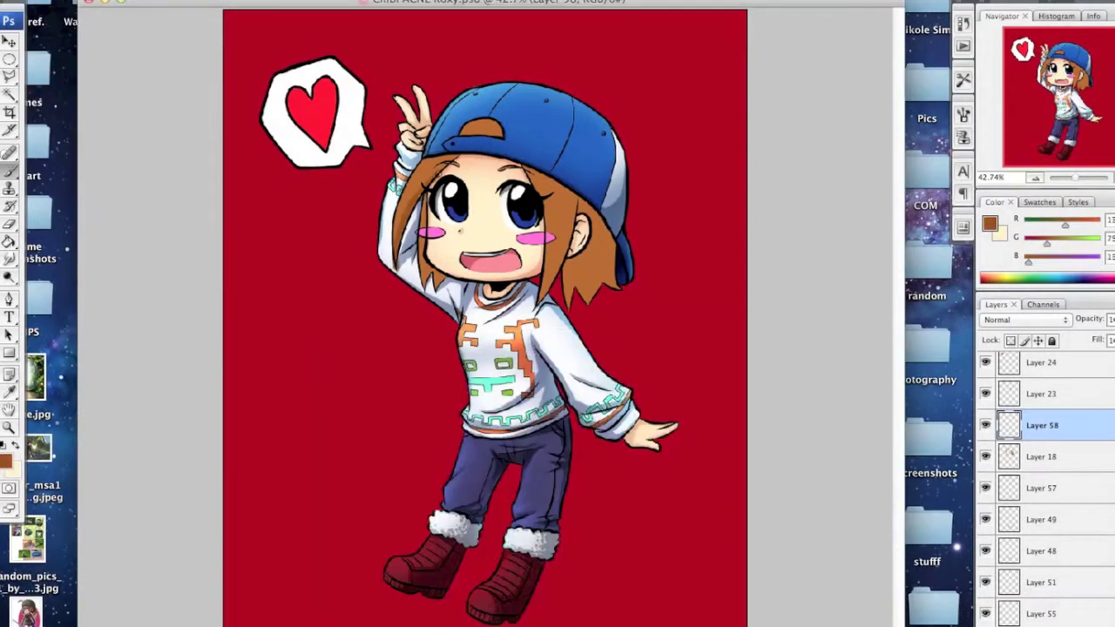
# Step: Paint brown shading on the hair, alternating Brush and Eraser to refine it
pyautogui.moveTo(422, 161); pyautogui.dragTo(425, 292)
pyautogui.moveTo(436, 253); pyautogui.dragTo(446, 300)
pyautogui.press('e')
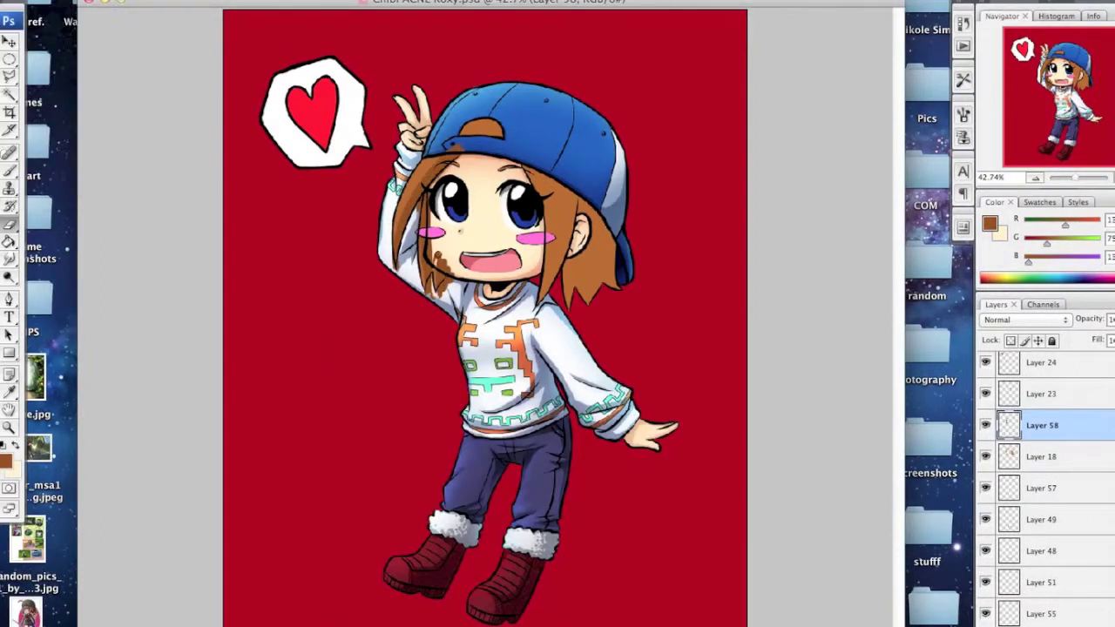
pyautogui.press('e')
pyautogui.press('b')
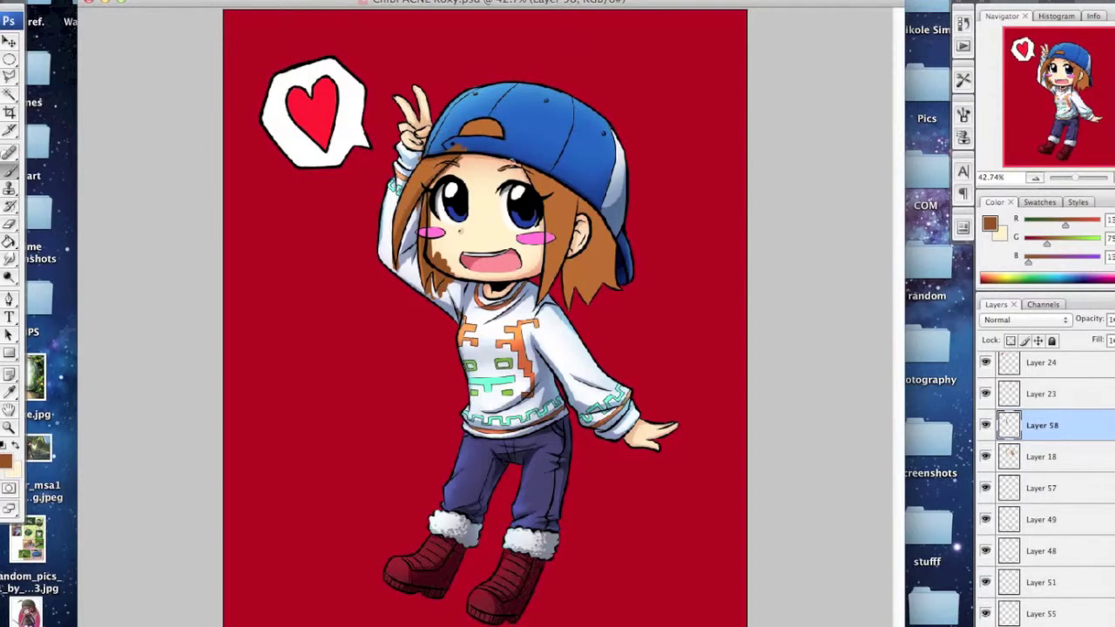
pyautogui.press('e')
pyautogui.press('b')
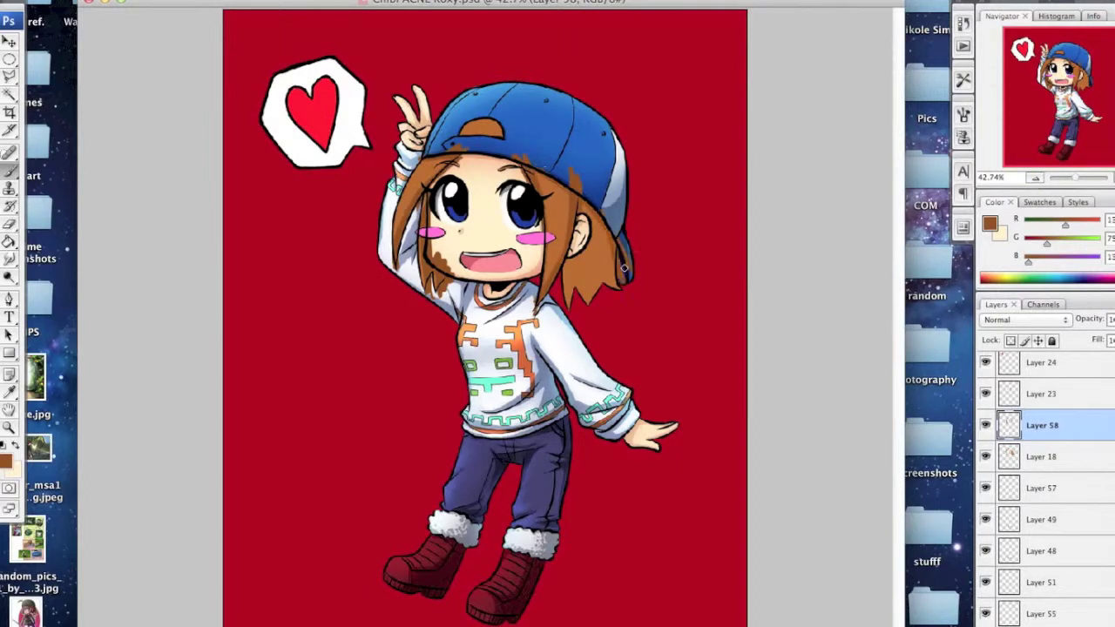
pyautogui.press('e')
pyautogui.press('b')
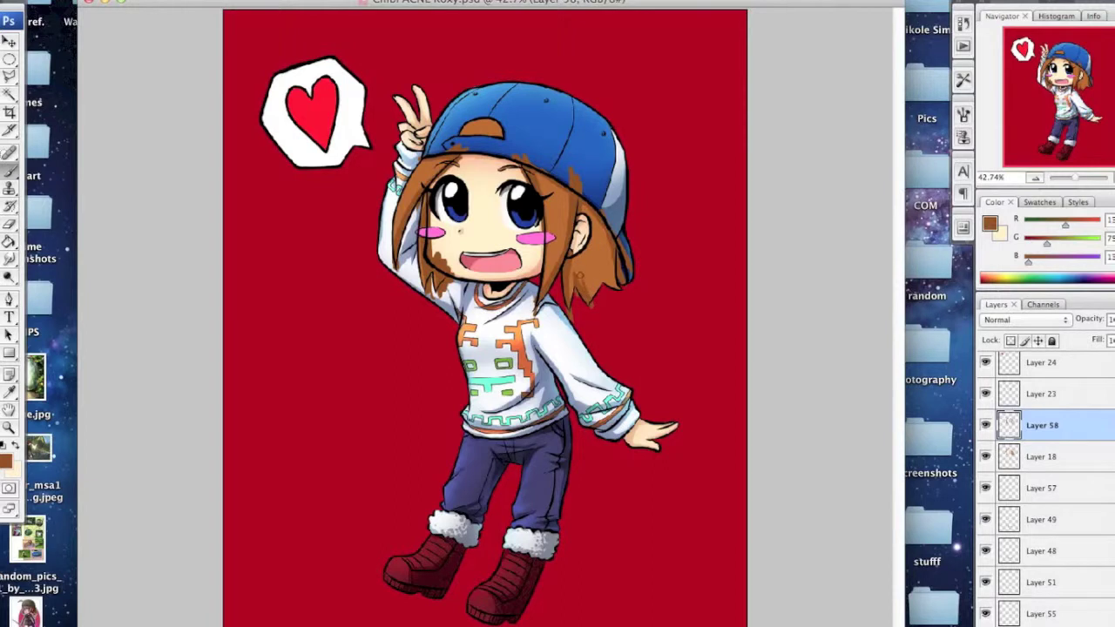
pyautogui.press('e')
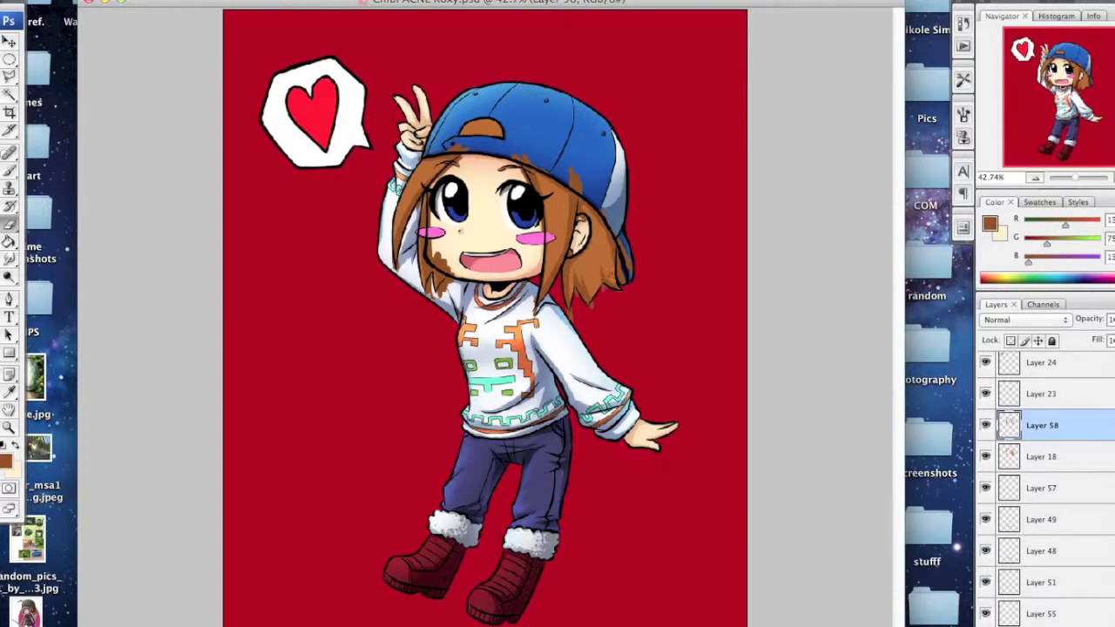
# Step: Clip the shading to the Layer 18 hair outline and set Layer 58 to Multiply
pyautogui.hotkey('alt', '[')
pyautogui.press('w')
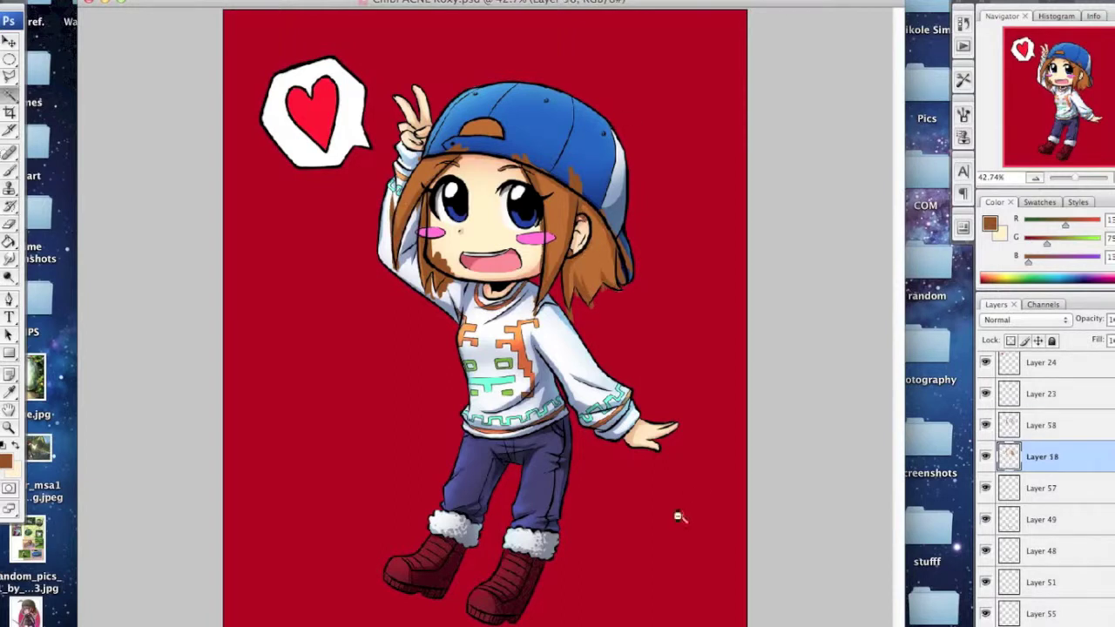
pyautogui.click(677, 515)
pyautogui.click(1052, 425)
pyautogui.hotkey('ctrl', 'd')
pyautogui.click(1025, 320)
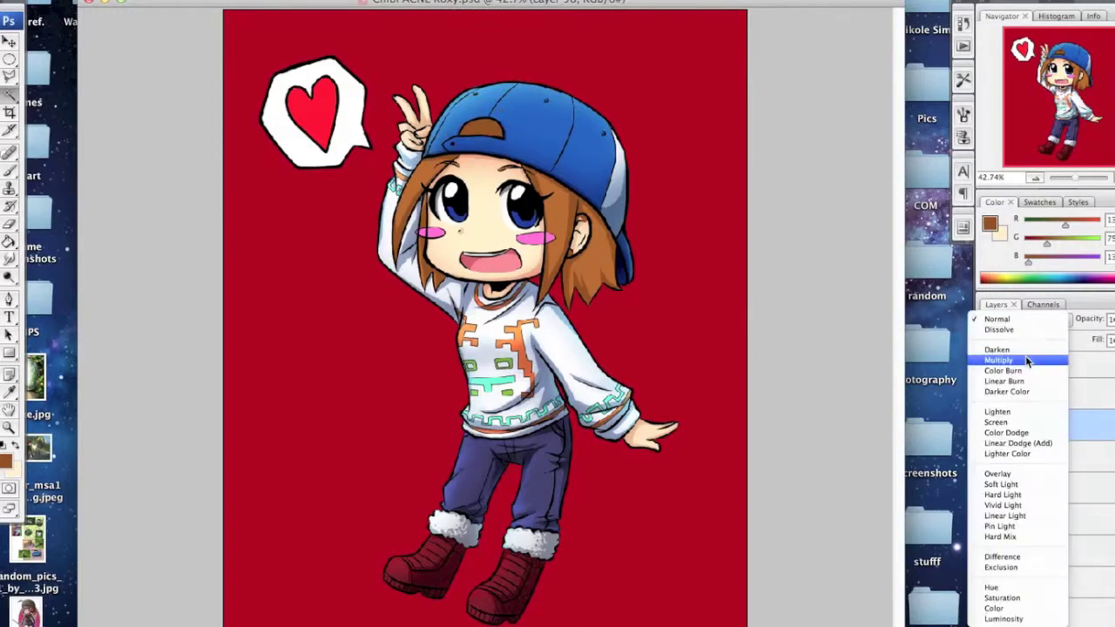
pyautogui.click(1015, 352)
pyautogui.press('e')
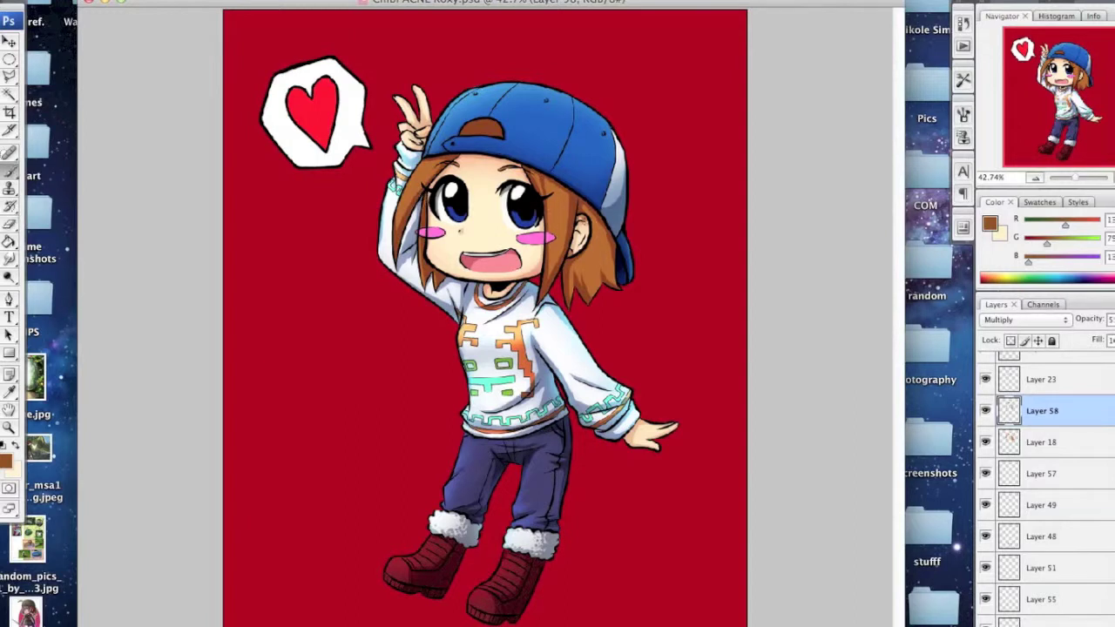
pyautogui.press('e')
# Step: Zoom in, paint soft brown hair shading, and lower that layer's opacity
pyautogui.moveTo(1049, 125); pyautogui.dragTo(1029, 70)
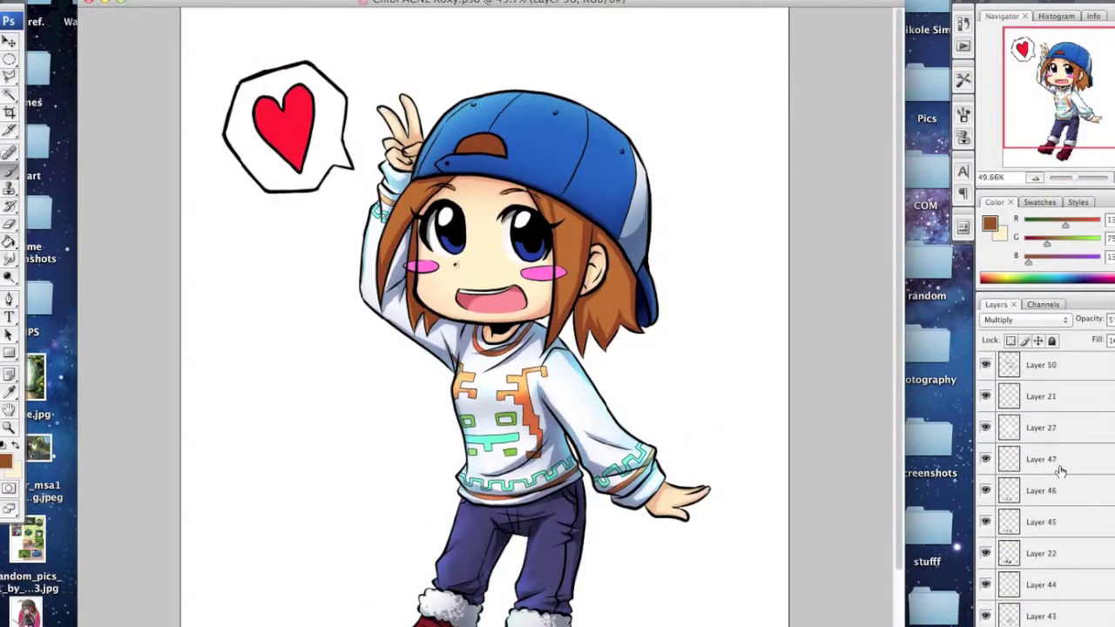
pyautogui.moveTo(349, 299)
pyautogui.mouseDown()
pyautogui.moveTo(400, 261)
pyautogui.moveTo(662, 174)
pyautogui.moveTo(627, 331)
pyautogui.mouseUp()
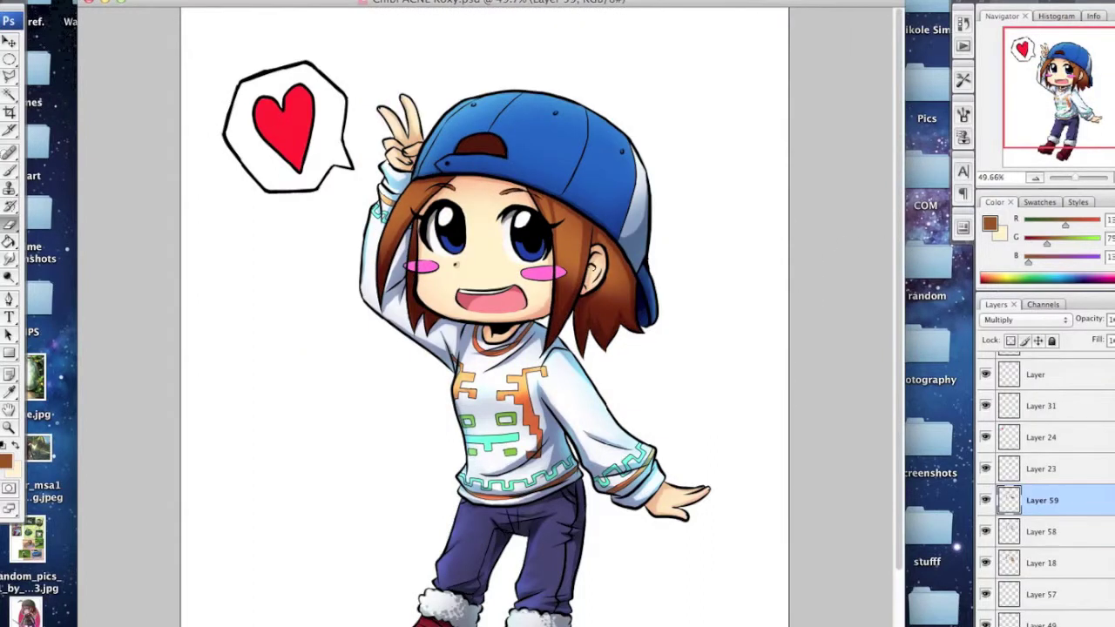
pyautogui.moveTo(1111, 319); pyautogui.dragTo(1086, 346)
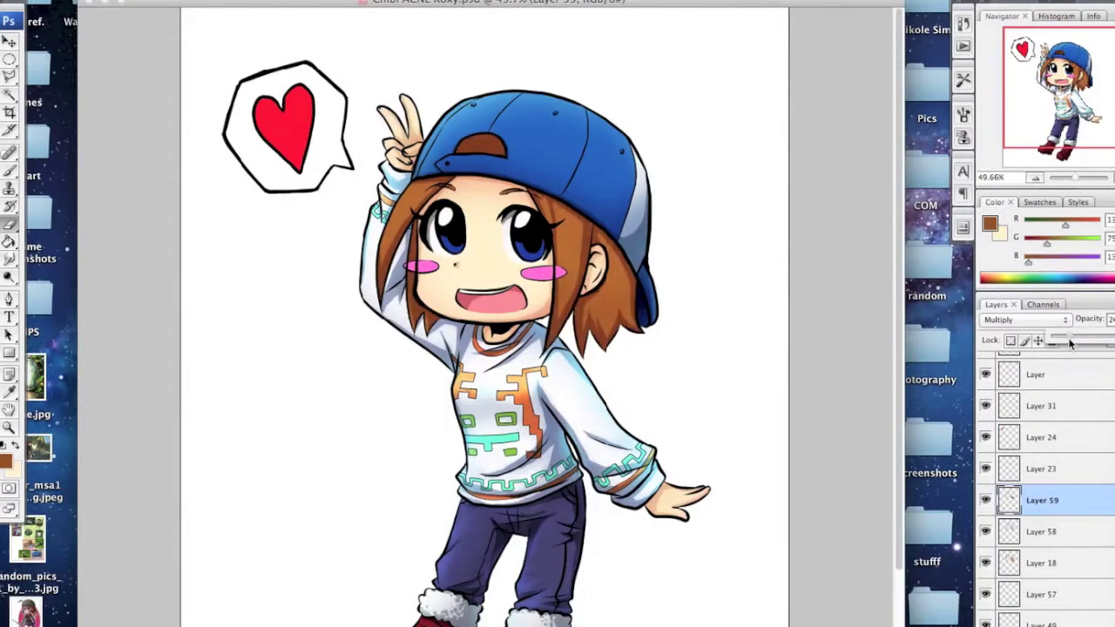
# Step: Airbrush orange glow along the hair edges, cap top and right shoulder on a new Layer 60
pyautogui.hotkey('ctrl', 'shift', 'alt', 'n')
pyautogui.click(990, 224)
pyautogui.click(722, 363)
pyautogui.moveTo(375, 222); pyautogui.dragTo(362, 213)
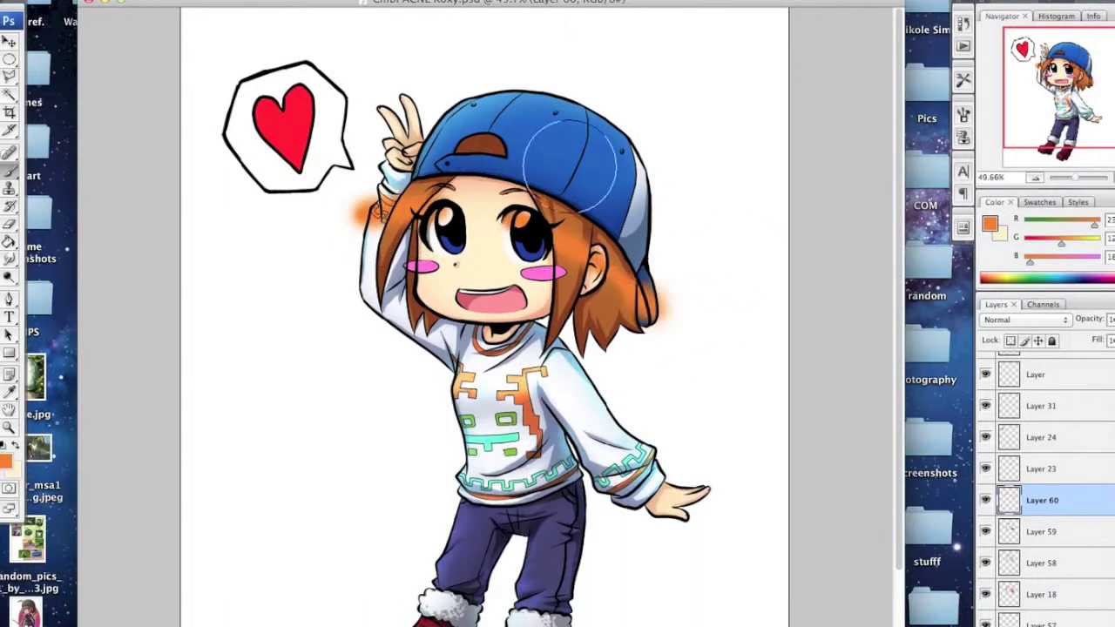
pyautogui.moveTo(649, 297); pyautogui.dragTo(651, 305)
pyautogui.moveTo(497, 75); pyautogui.dragTo(513, 152)
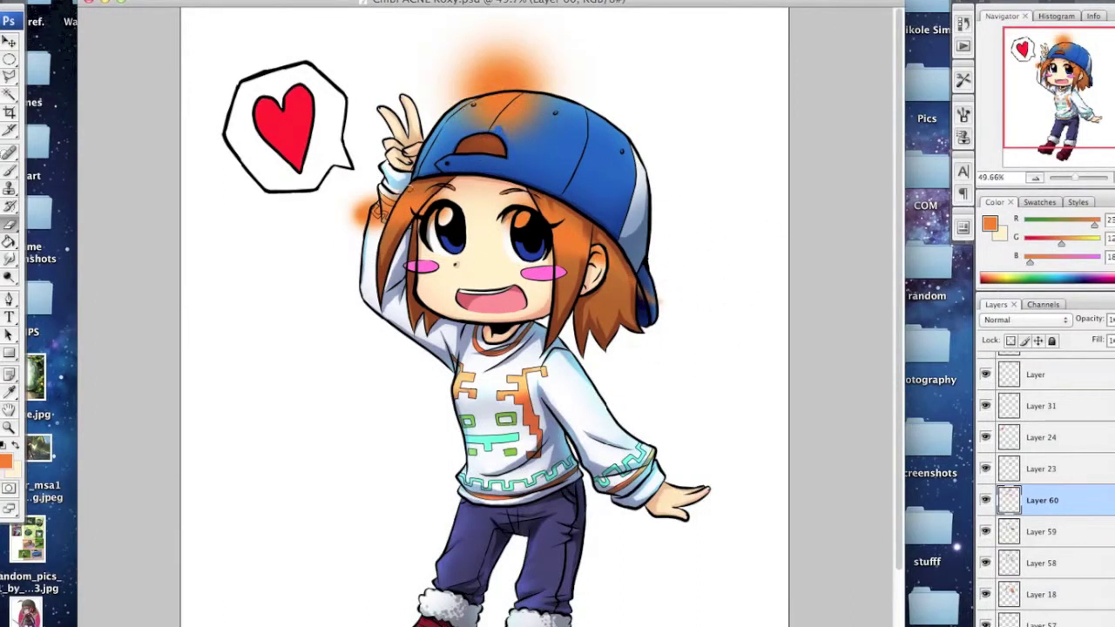
pyautogui.moveTo(374, 205)
pyautogui.mouseDown()
pyautogui.moveTo(359, 314)
pyautogui.moveTo(409, 357)
pyautogui.moveTo(448, 370)
pyautogui.mouseUp()
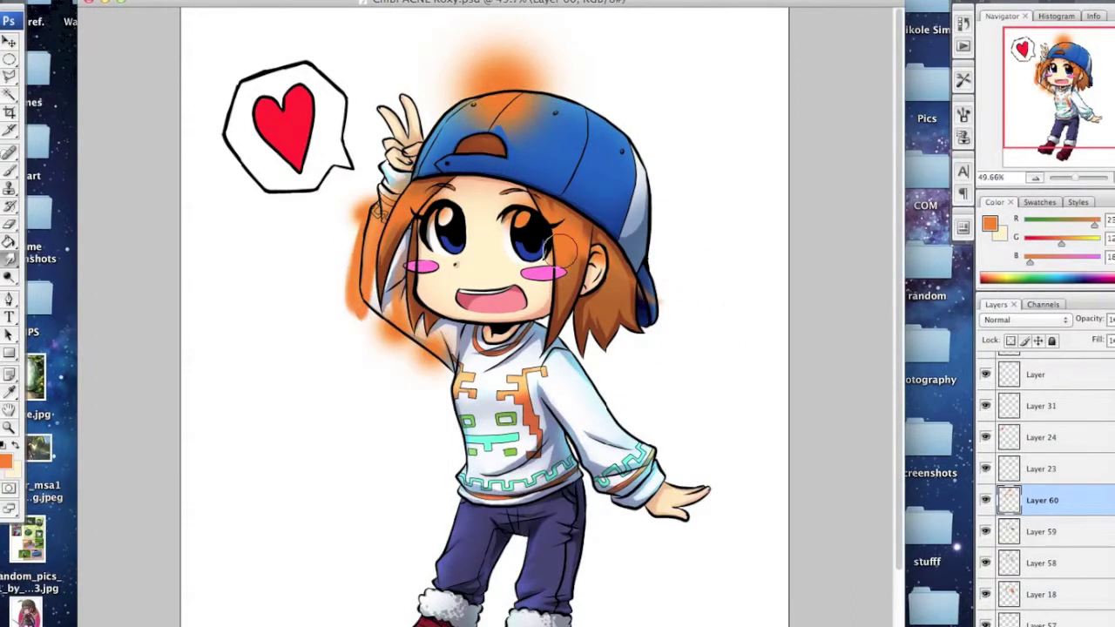
pyautogui.moveTo(637, 374); pyautogui.dragTo(696, 353)
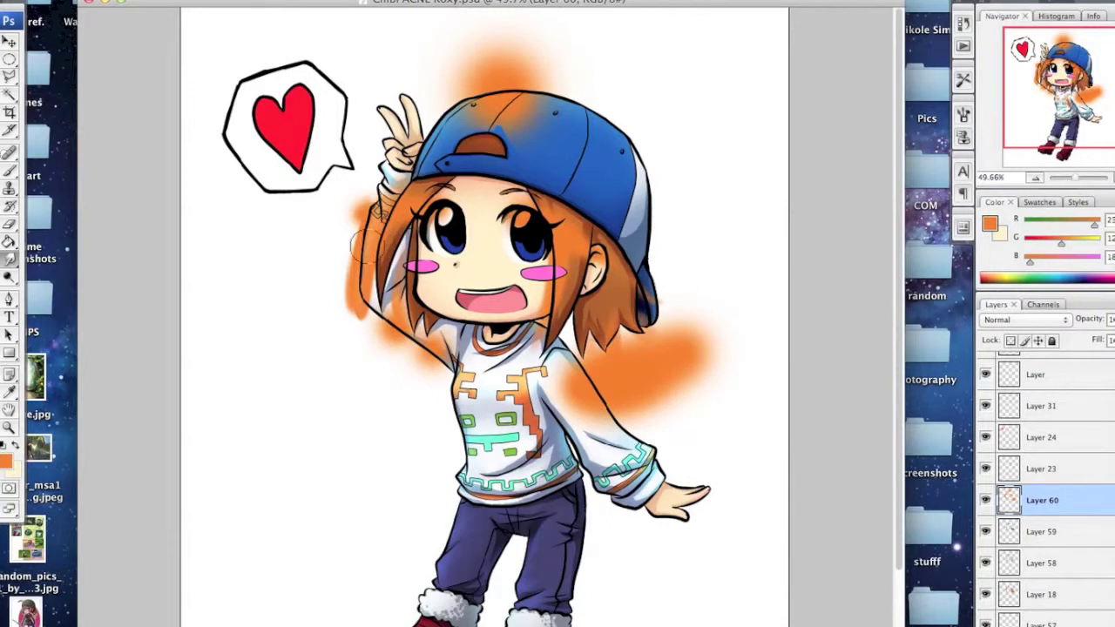
pyautogui.moveTo(367, 244); pyautogui.dragTo(373, 335)
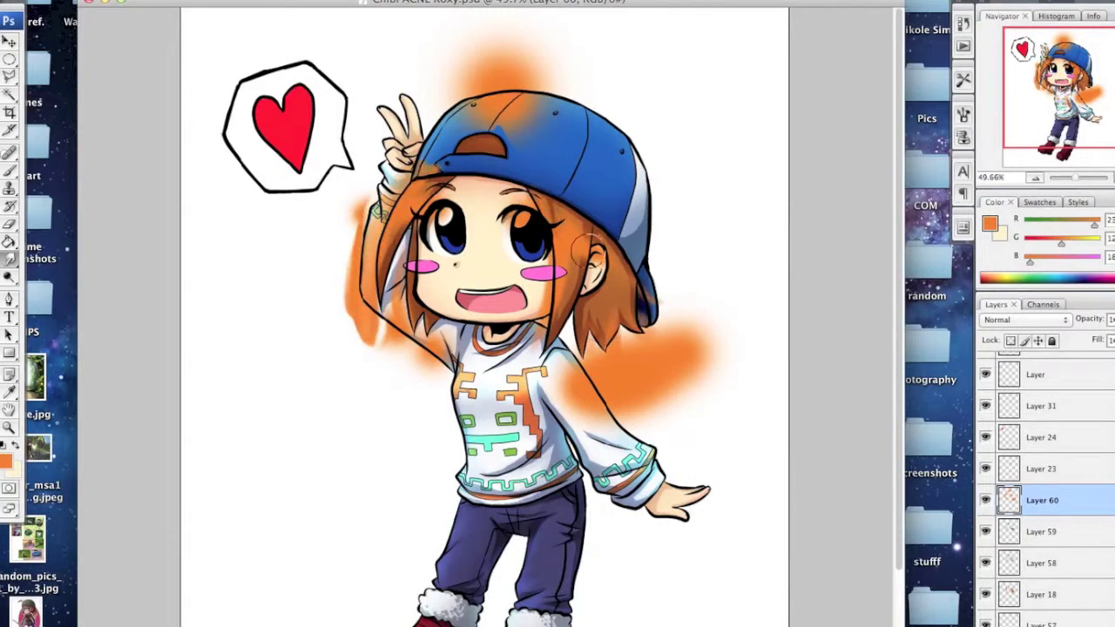
# Step: Erase and blur stray glow, comparing by toggling Layers 58 and 59, and load the hair outline
pyautogui.press('e')
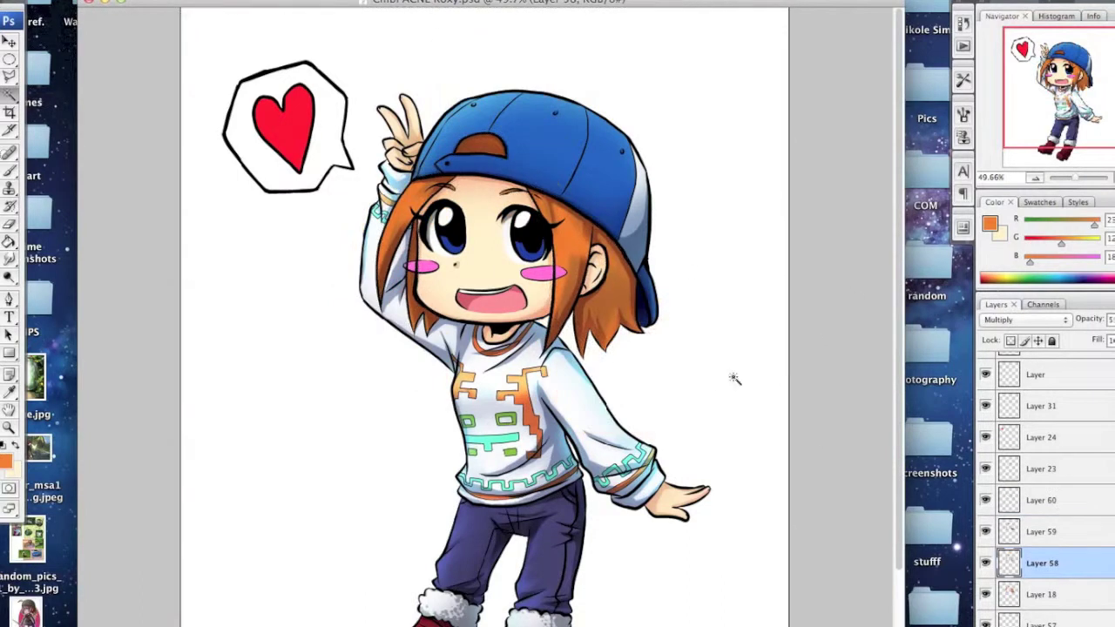
pyautogui.click(1007, 505)
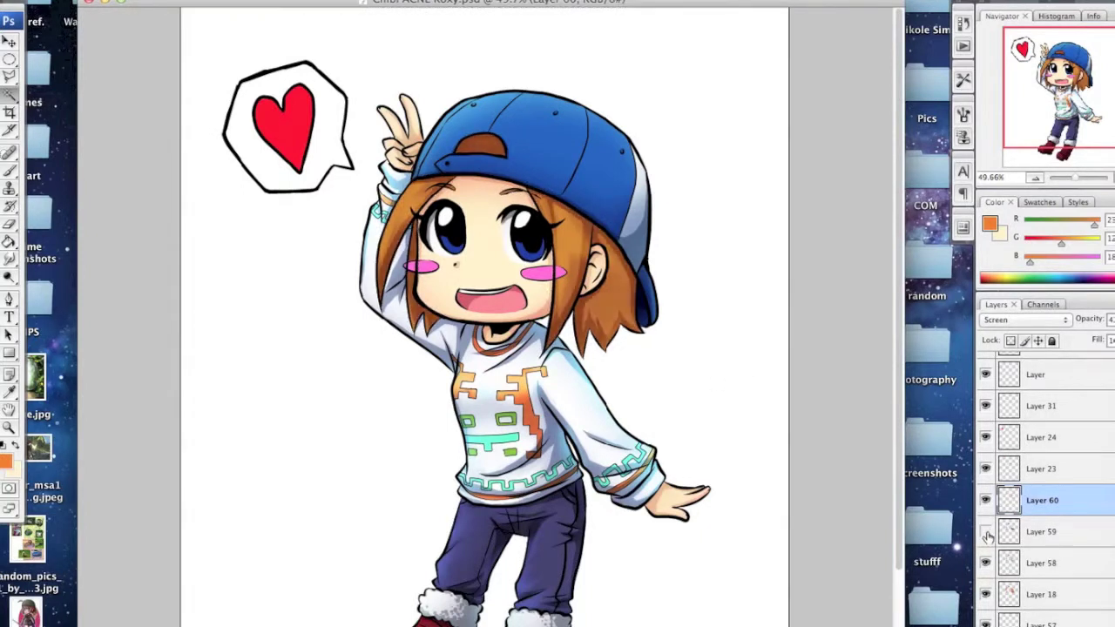
pyautogui.moveTo(987, 565); pyautogui.dragTo(985, 533)
pyautogui.click(987, 563)
pyautogui.click(1008, 563)
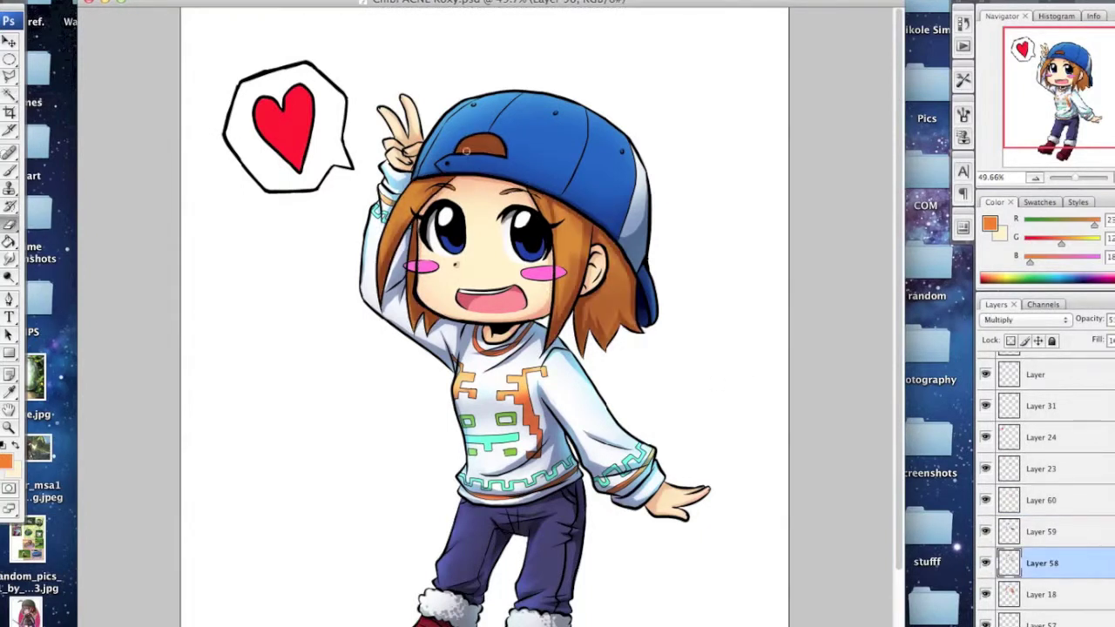
pyautogui.press('r')
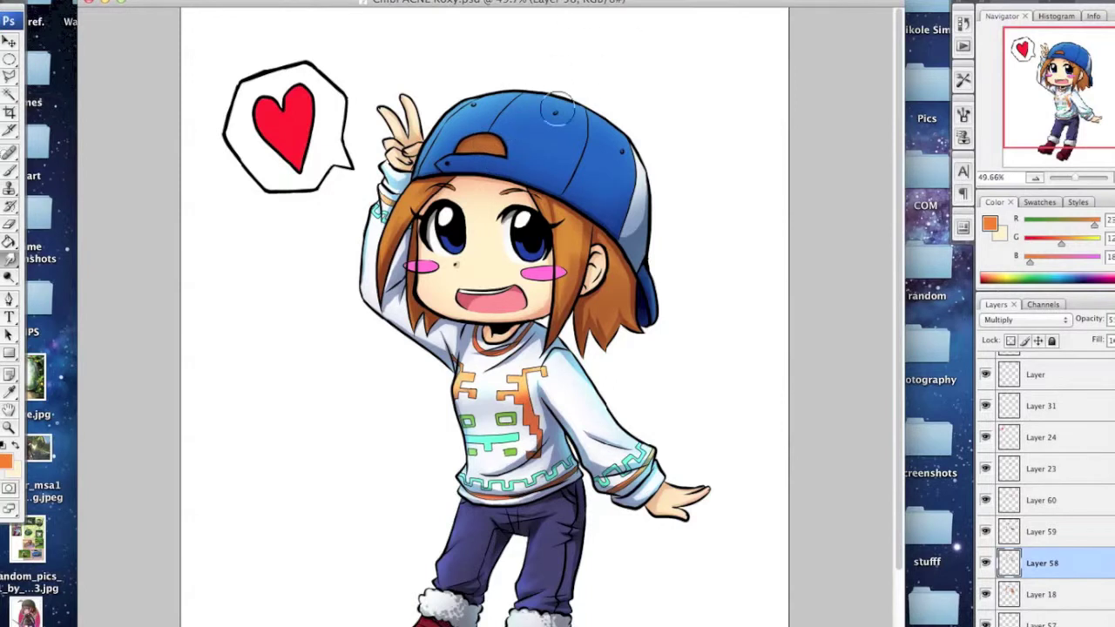
pyautogui.click(1052, 599)
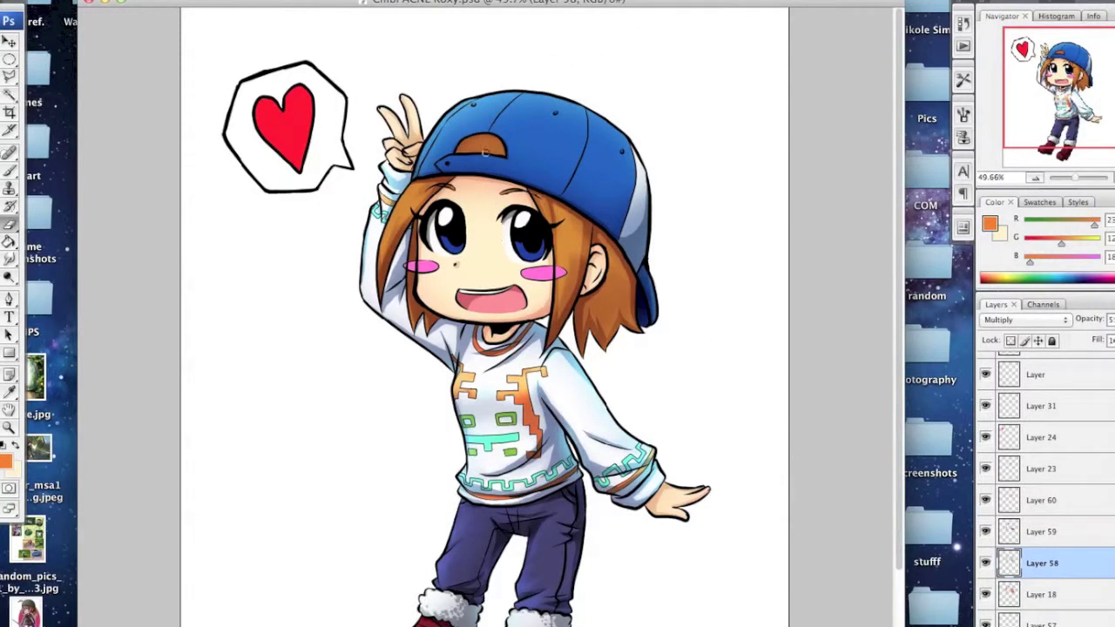
# Step: Add a Multiply cap-shading layer with brown, limited to the hair and cap selection
pyautogui.hotkey('ctrl', 'shift', 'alt', 'n')
pyautogui.hotkey('ctrl', 'shift', 'alt', 'n')
pyautogui.press('b')
pyautogui.moveTo(474, 122); pyautogui.dragTo(498, 135)
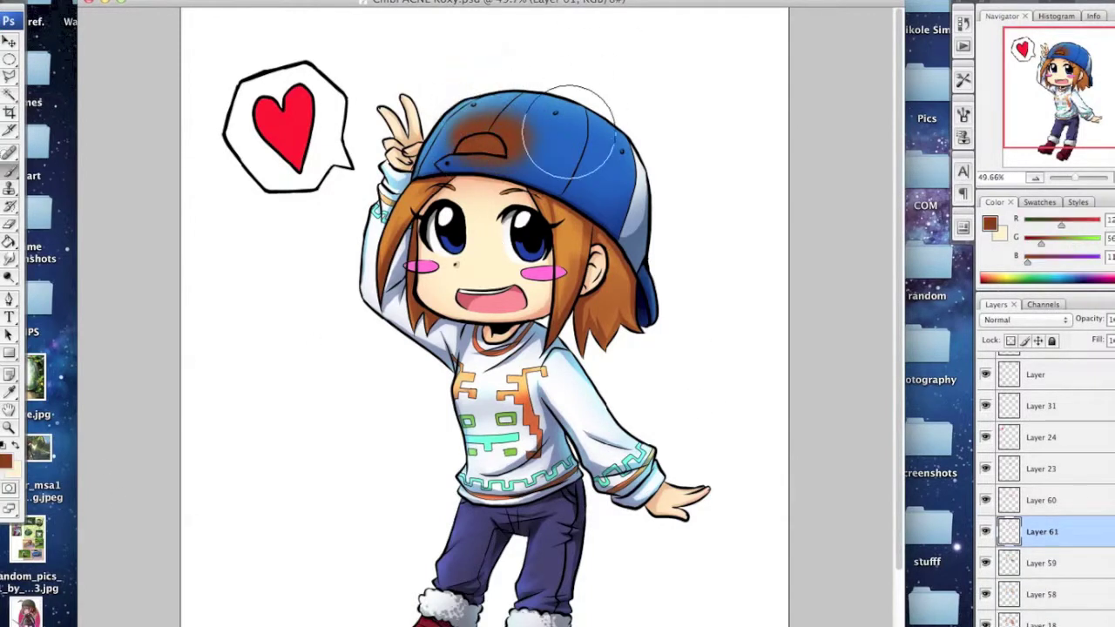
pyautogui.hotkey('ctrl', 'z')
pyautogui.scroll(-4, 1045, 488)
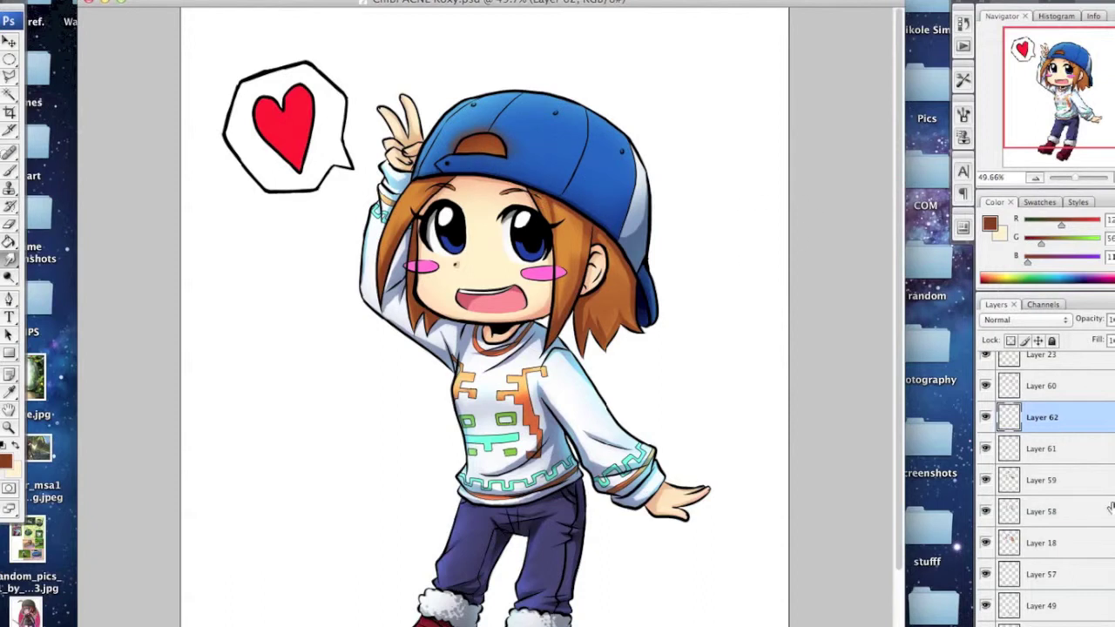
pyautogui.keyDown('ctrl'); pyautogui.click(1009, 416); pyautogui.keyUp('ctrl')
pyautogui.hotkey('ctrl', 'h')
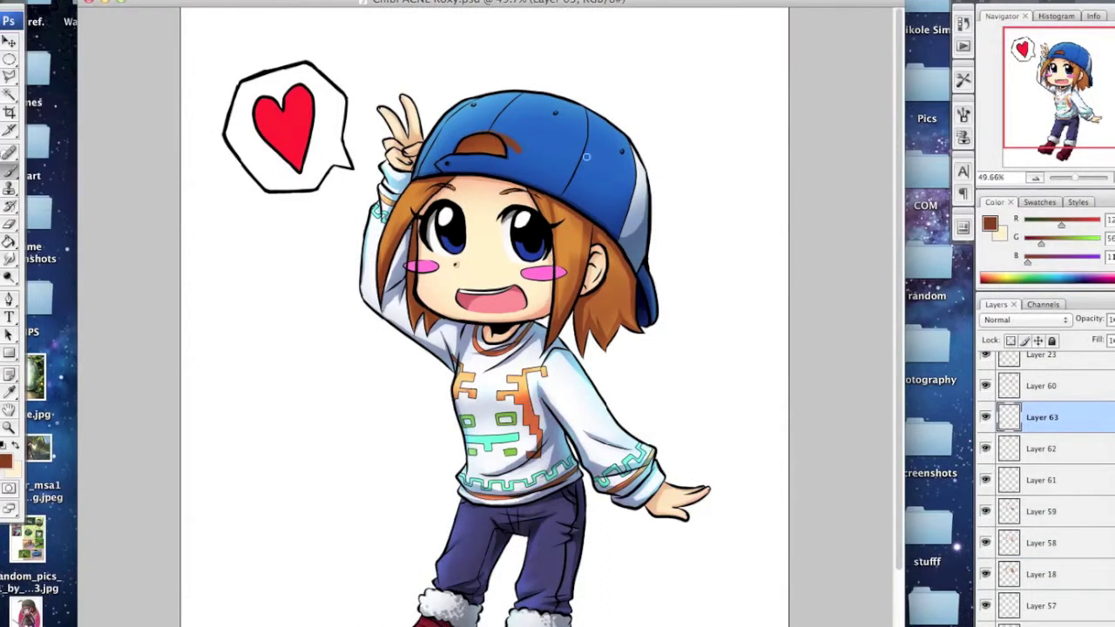
pyautogui.hotkey('ctrl', 'h')
pyautogui.hotkey('shift', 'alt', 'm')
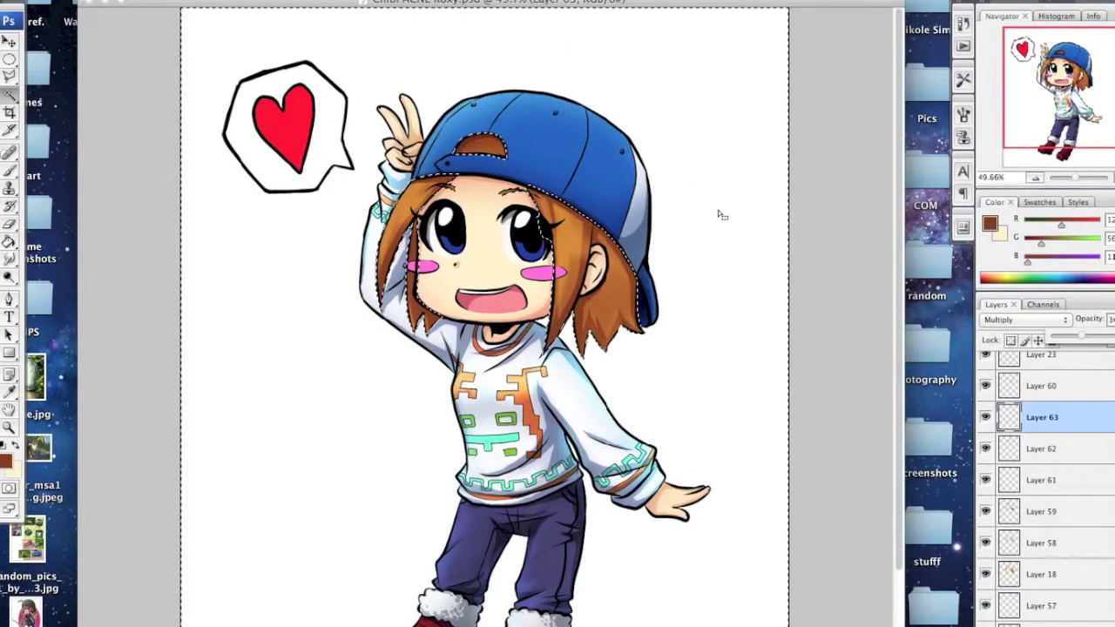
pyautogui.hotkey('ctrl', 'h')
pyautogui.press('e')
pyautogui.scroll(-3, 521, 134)
# Step: On a new layer, sample dark navy from the eye and paint and blur eye shading
pyautogui.hotkey('ctrl', 'shift', 'alt', 'n')
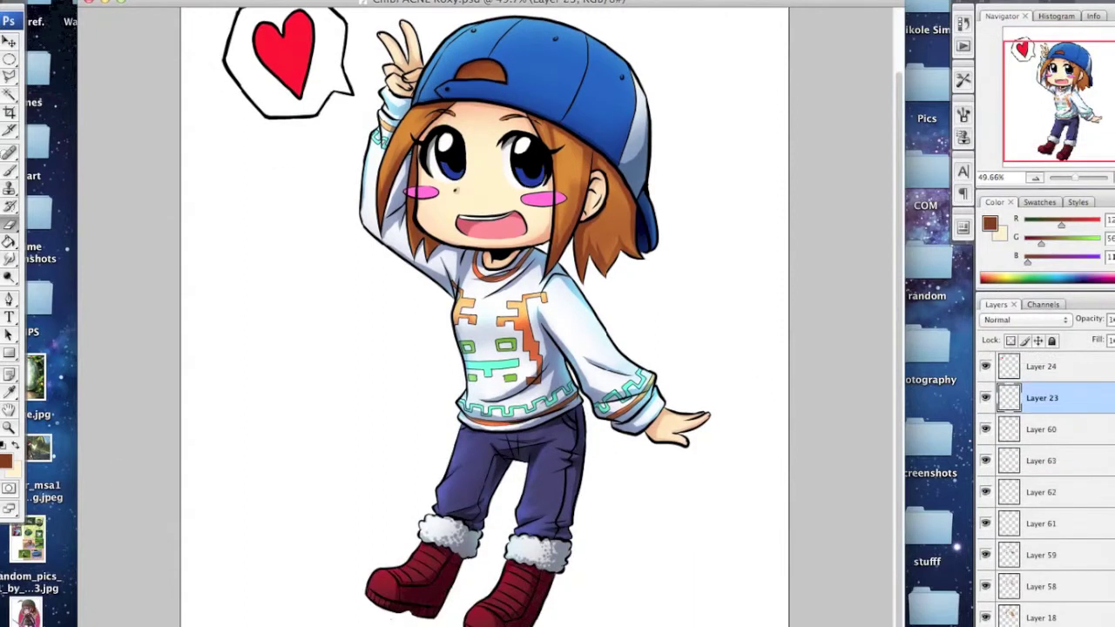
pyautogui.click(530, 180)
pyautogui.press('Return')
pyautogui.press('b')
pyautogui.click(6, 459)
pyautogui.click(441, 163)
pyautogui.press('Return')
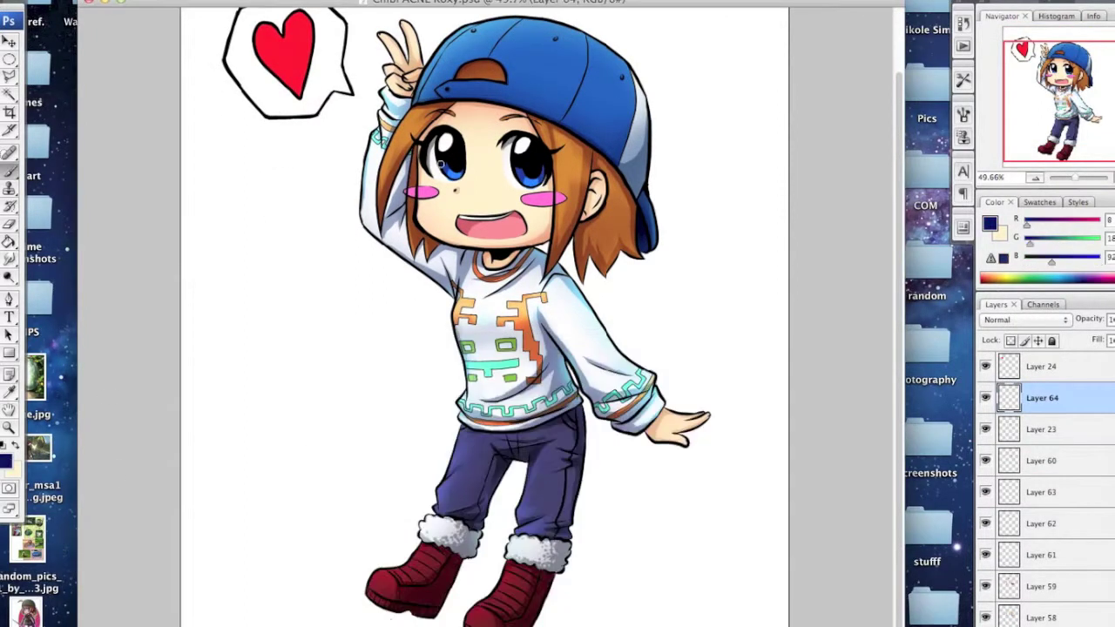
pyautogui.press('r')
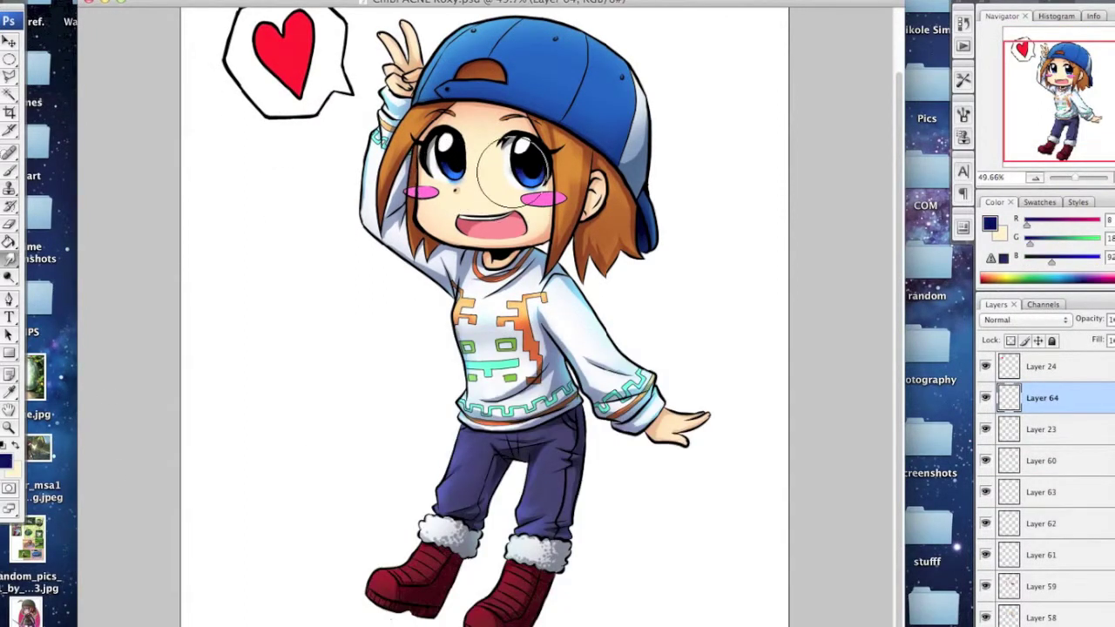
pyautogui.press('w')
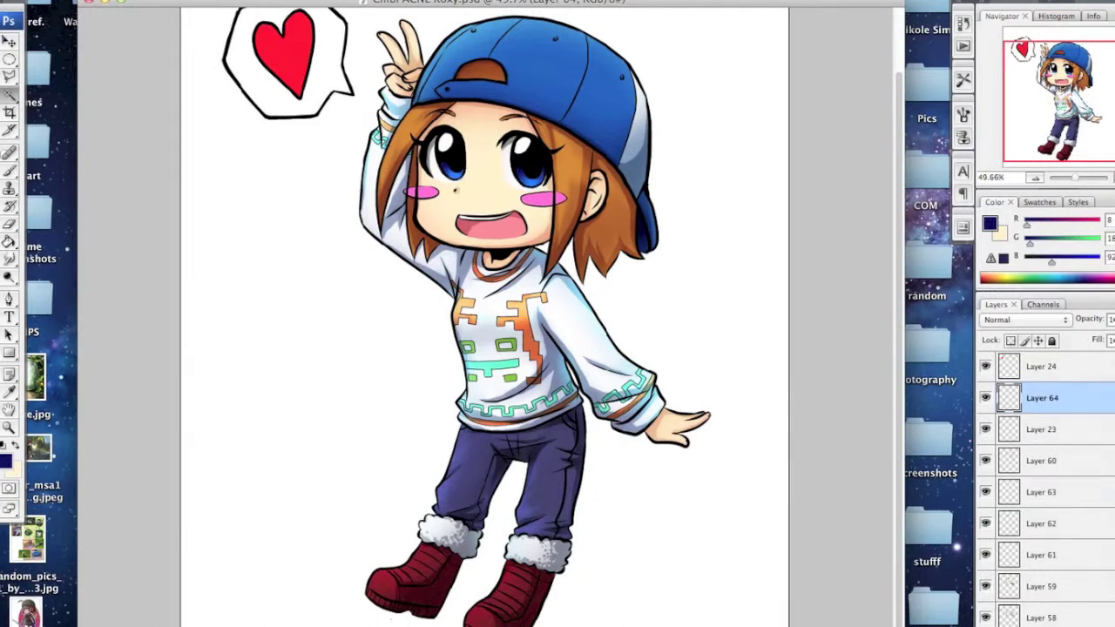
pyautogui.click(6, 459)
# Step: Paint cyan eye highlights on a new layer at about 50% opacity and erase the excess
pyautogui.click(729, 363)
pyautogui.hotkey('ctrl', 'shift', 'alt', 'n')
pyautogui.keyDown('alt'); pyautogui.scroll(3, 415, 303); pyautogui.keyUp('alt')
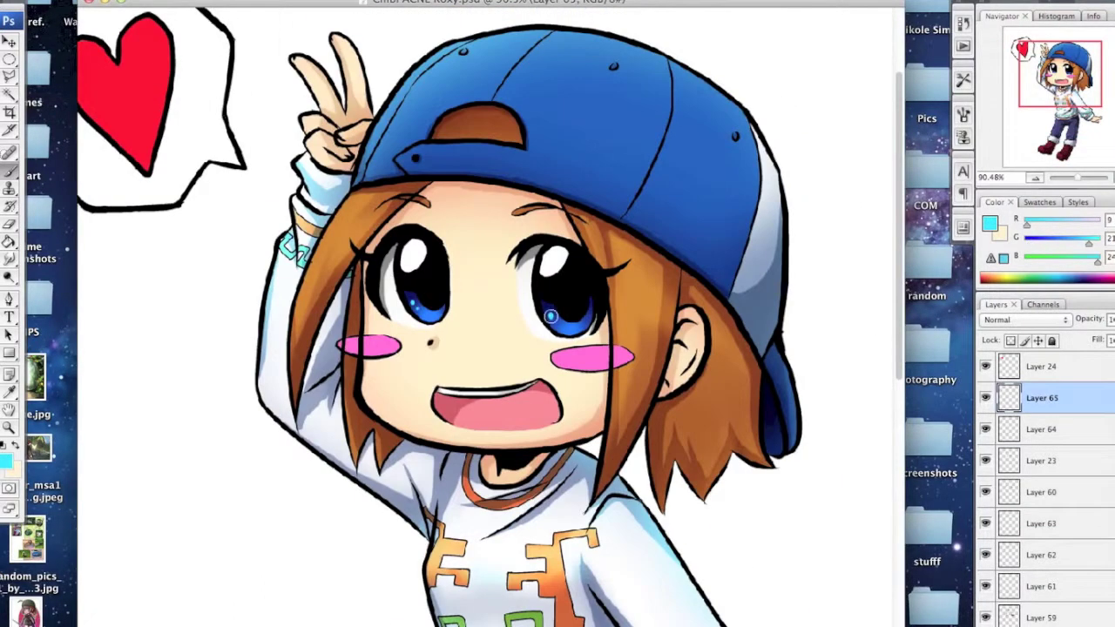
pyautogui.moveTo(1111, 340); pyautogui.dragTo(1084, 342)
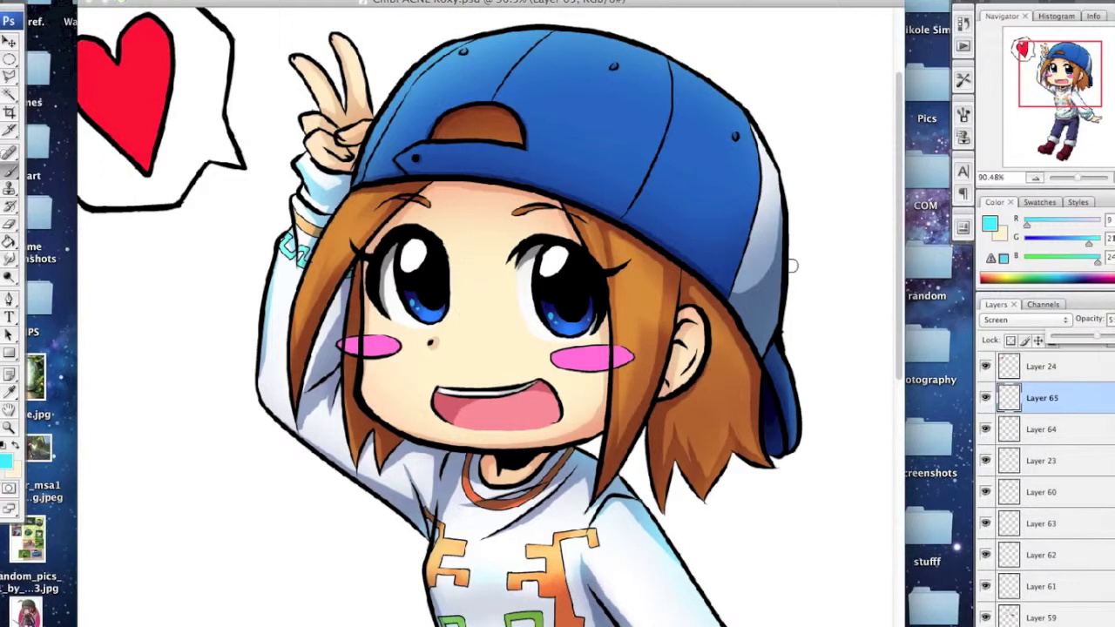
pyautogui.hotkey('ctrl', '0')
pyautogui.keyDown('alt'); pyautogui.scroll(3, 501, 246); pyautogui.keyUp('alt')
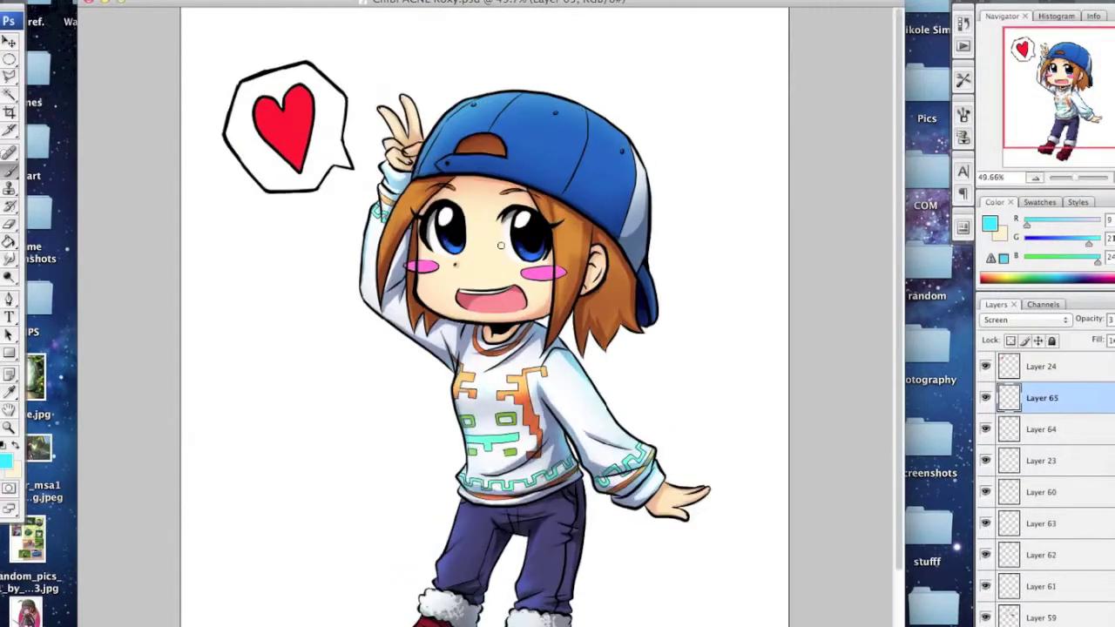
pyautogui.press('e')
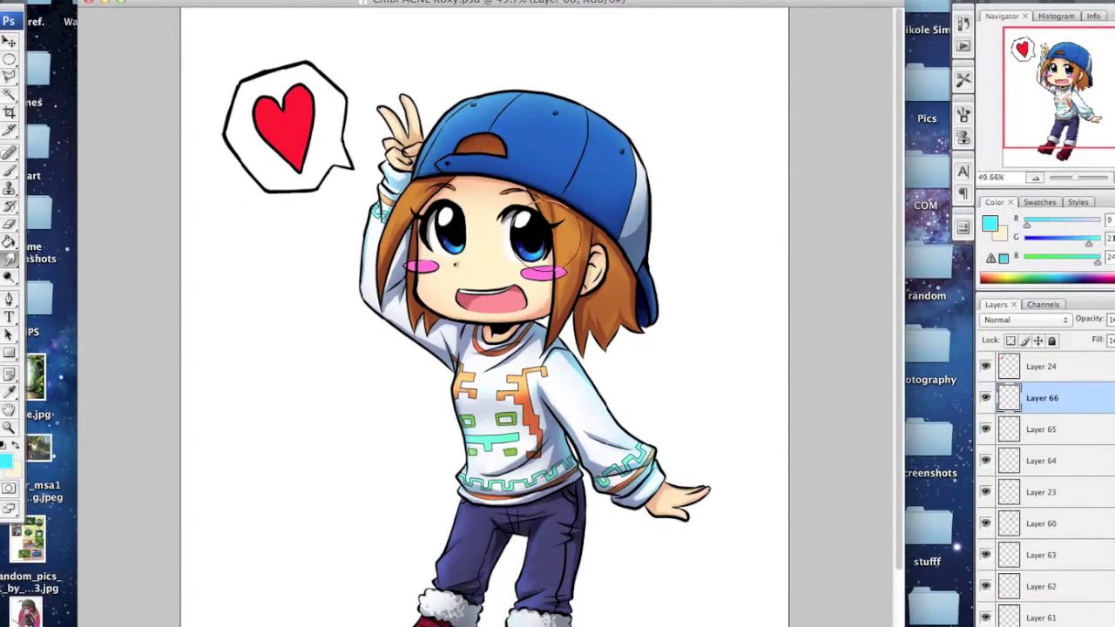
# Step: Trim the highlights to the eye selection, then add a new layer and pick dark red
pyautogui.hotkey('alt', '[')
pyautogui.hotkey('alt', '[')
pyautogui.hotkey('alt', '[')
pyautogui.press('m')
pyautogui.hotkey('ctrl', 'd')
pyautogui.hotkey('alt', ']')
pyautogui.hotkey('alt', ']')
pyautogui.hotkey('alt', ']')
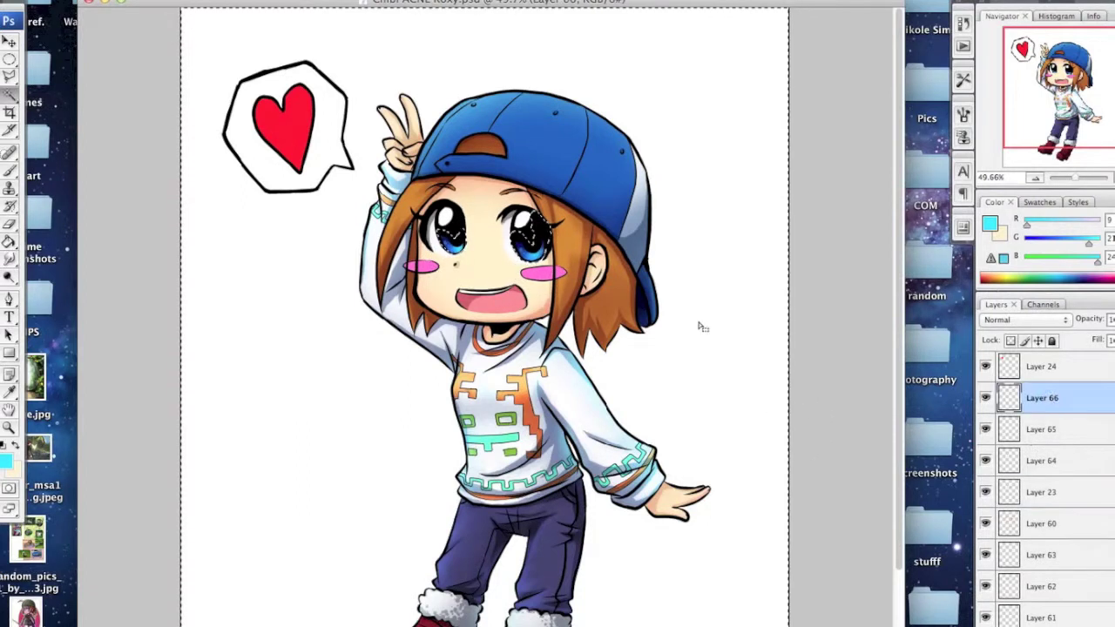
pyautogui.scroll(-3, 702, 323)
pyautogui.hotkey('ctrl', 'shift', 'alt', 'n')
pyautogui.click(6, 460)
# Step: Paint dark red, then light pink, around the heart on Layer 67, then clear the layer
pyautogui.press('Return')
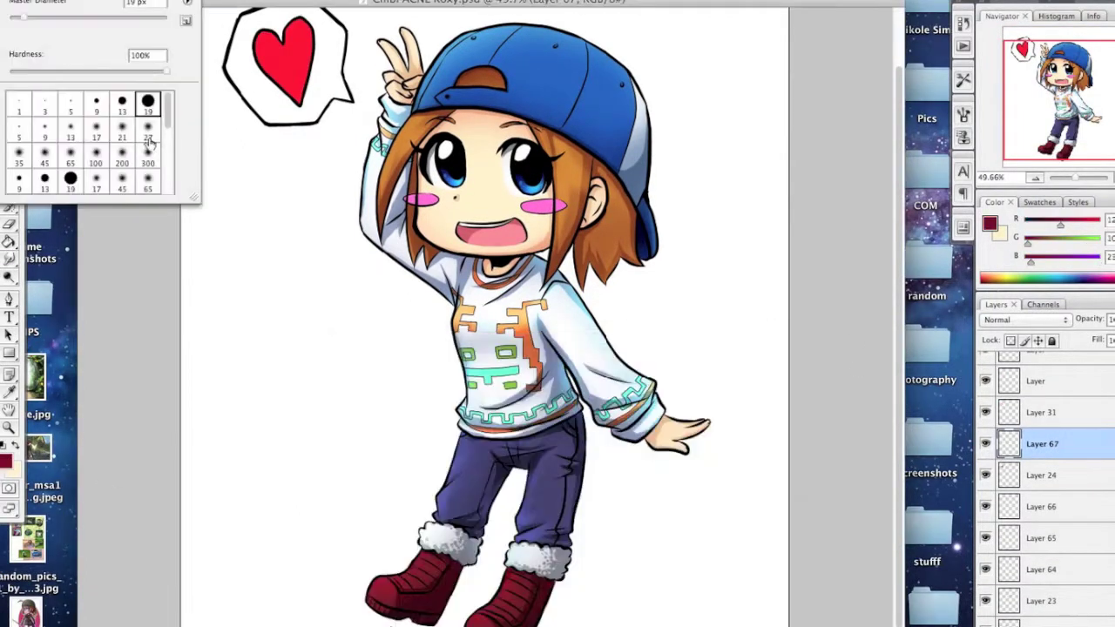
pyautogui.moveTo(383, 105)
pyautogui.mouseDown()
pyautogui.moveTo(331, 204)
pyautogui.moveTo(237, 199)
pyautogui.moveTo(237, 233)
pyautogui.mouseUp()
pyautogui.click(6, 459)
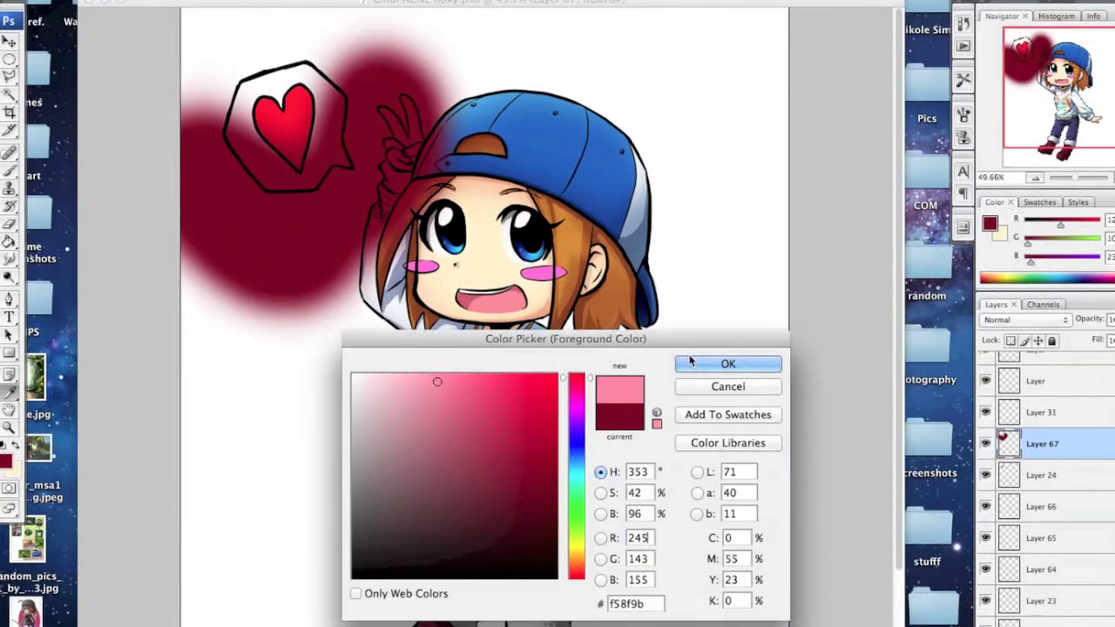
pyautogui.click(436, 377)
pyautogui.press('Return')
pyautogui.moveTo(187, 117); pyautogui.dragTo(386, 49)
pyautogui.hotkey('ctrl', 'a')
pyautogui.press('Delete')
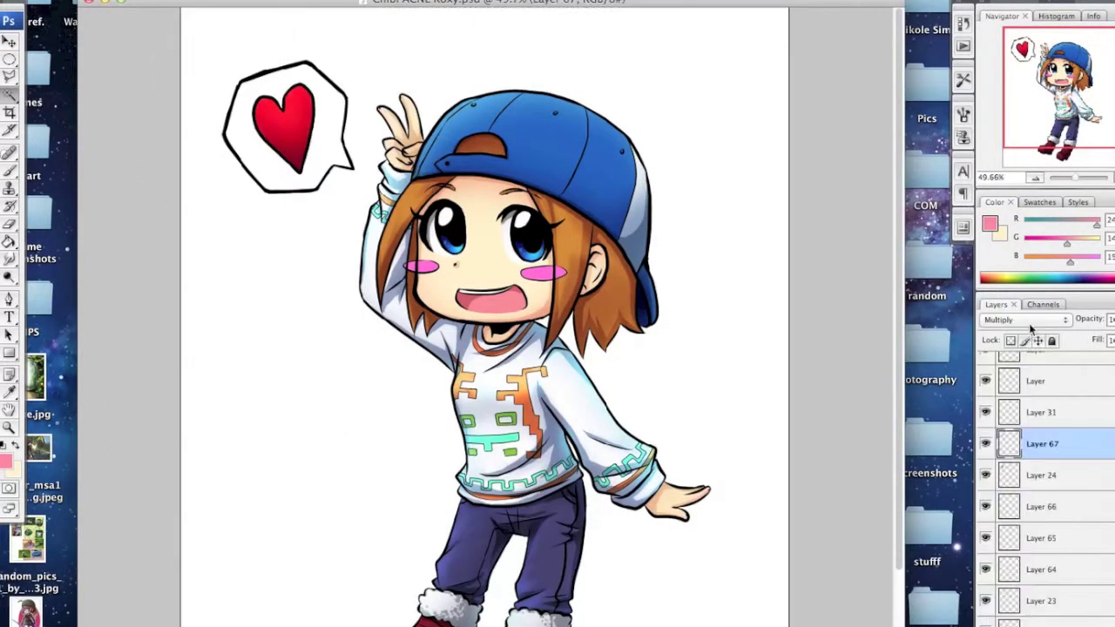
# Step: Try several blend modes on Layer 67, settling on Multiply
pyautogui.click(1024, 320)
pyautogui.click(1011, 338)
pyautogui.hotkey('ctrl', 'd')
pyautogui.click(1024, 320)
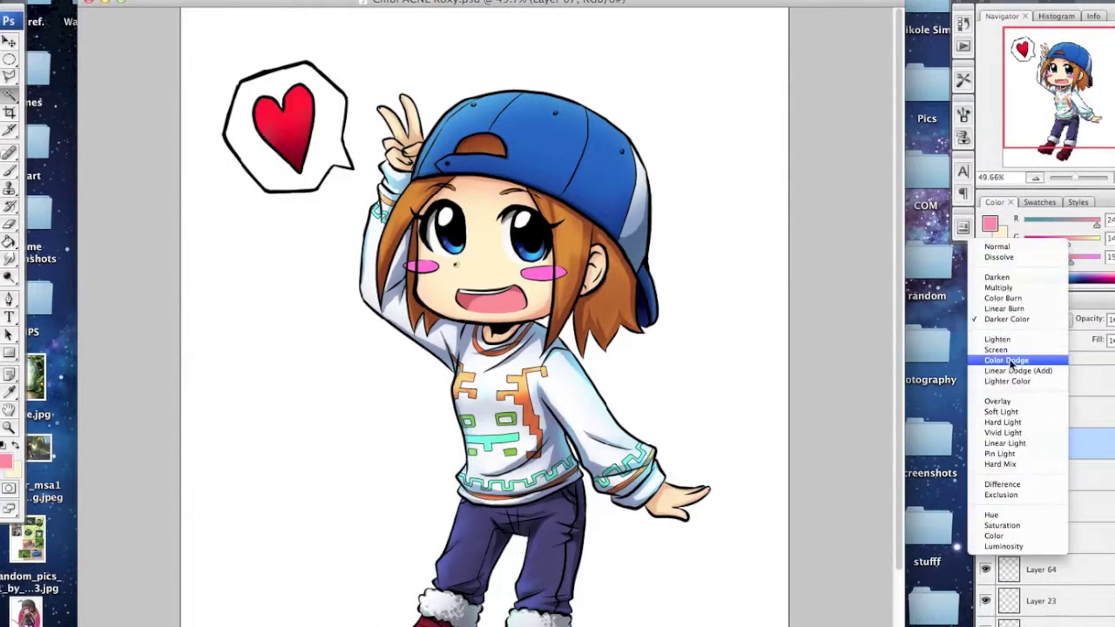
pyautogui.click(1010, 382)
pyautogui.click(1024, 319)
pyautogui.click(1010, 360)
pyautogui.click(1024, 320)
pyautogui.click(1011, 361)
pyautogui.click(1010, 338)
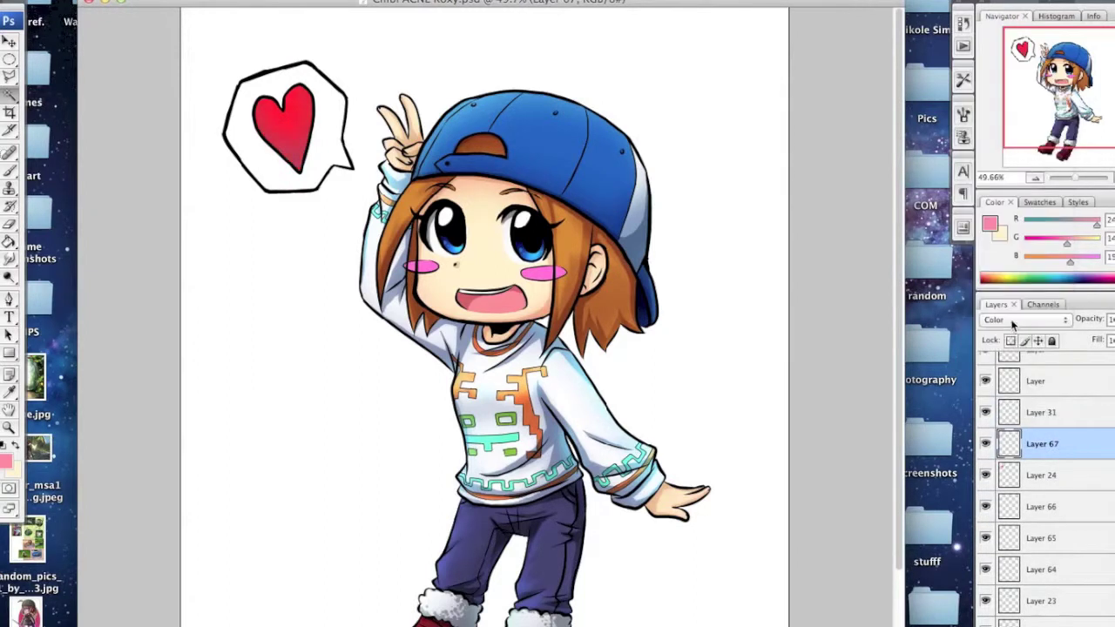
# Step: Paint a soft pink heart glow, try Overlay, then delete Layer 67
pyautogui.click(1023, 320)
pyautogui.click(998, 60)
pyautogui.moveTo(209, 165); pyautogui.dragTo(309, 39)
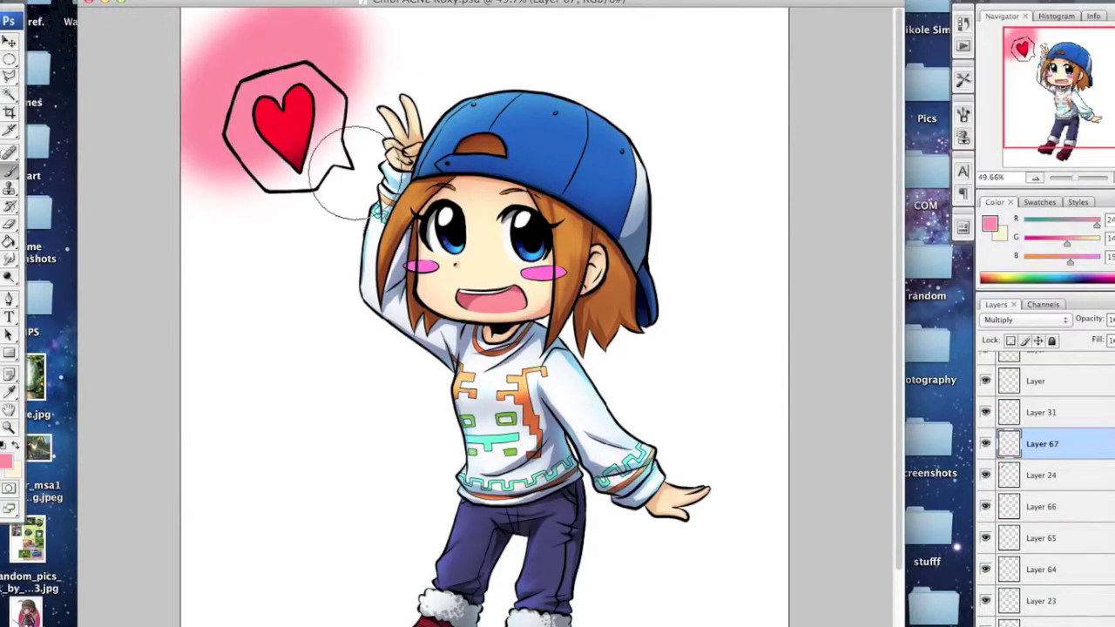
pyautogui.click(1023, 320)
pyautogui.click(1011, 431)
pyautogui.click(1084, 620)
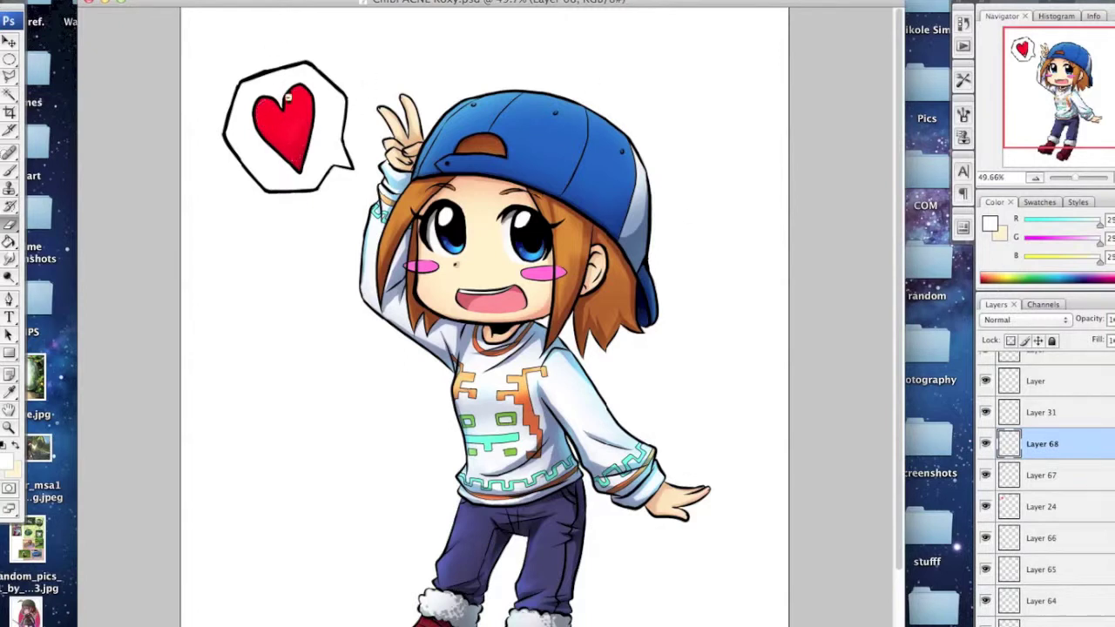
# Step: Paint white diagonal stripes across the whole heart
pyautogui.press('b')
pyautogui.moveTo(260, 144); pyautogui.dragTo(328, 67)
pyautogui.moveTo(279, 166)
pyautogui.mouseDown()
pyautogui.moveTo(316, 122)
pyautogui.moveTo(300, 77)
pyautogui.mouseUp()
pyautogui.rightClick(287, 157)
pyautogui.press('Escape')
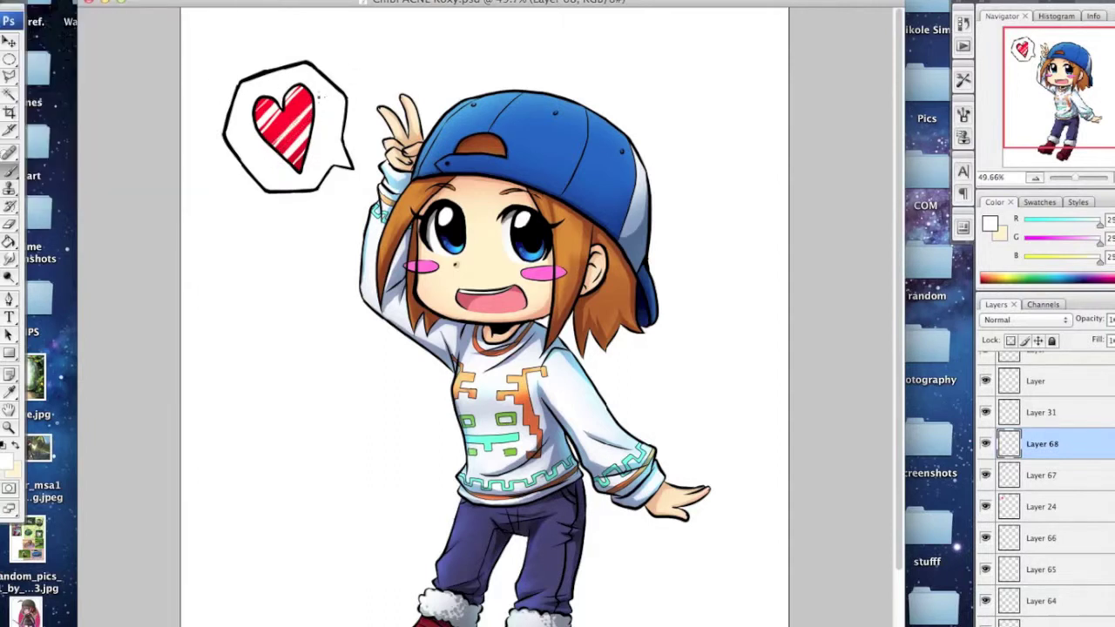
# Step: Blend the heart stripes in Soft Light, then switch them to Overlay
pyautogui.click(1025, 320)
pyautogui.click(1033, 358)
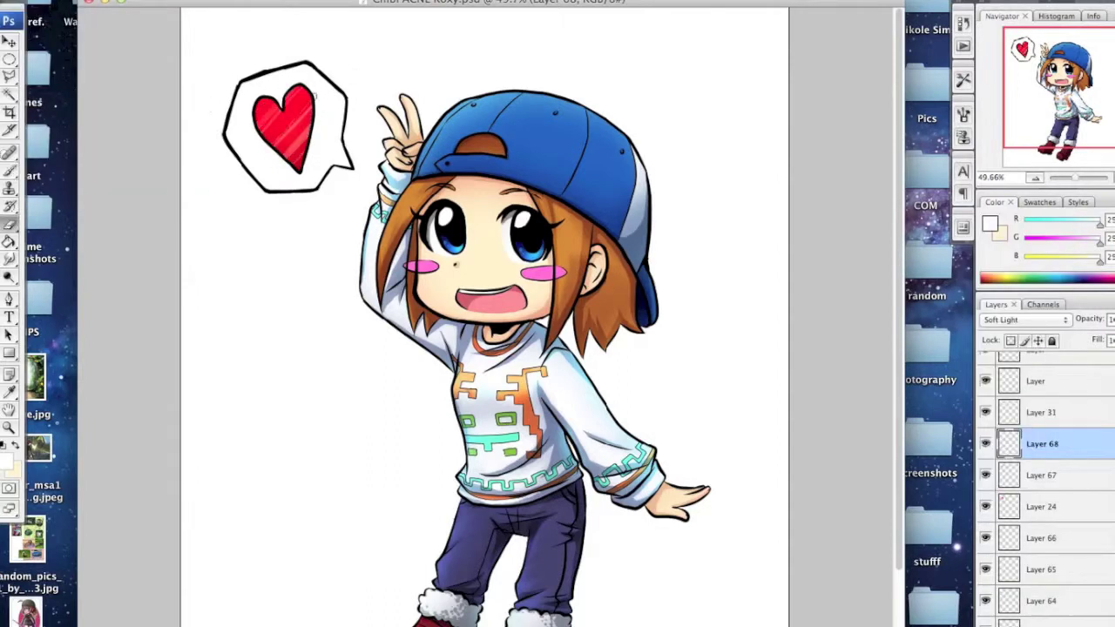
pyautogui.click(1025, 320)
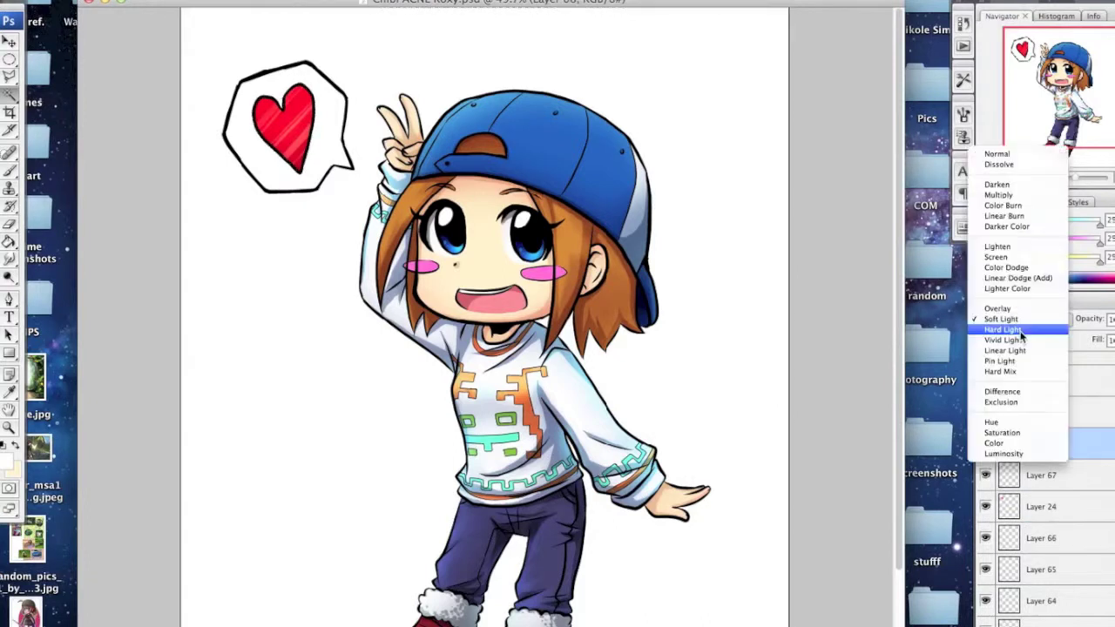
pyautogui.click(1015, 308)
# Step: Try lightening blend modes on cheek Layer 31, then return it to Normal
pyautogui.click(1036, 412)
pyautogui.click(1025, 320)
pyautogui.click(1017, 442)
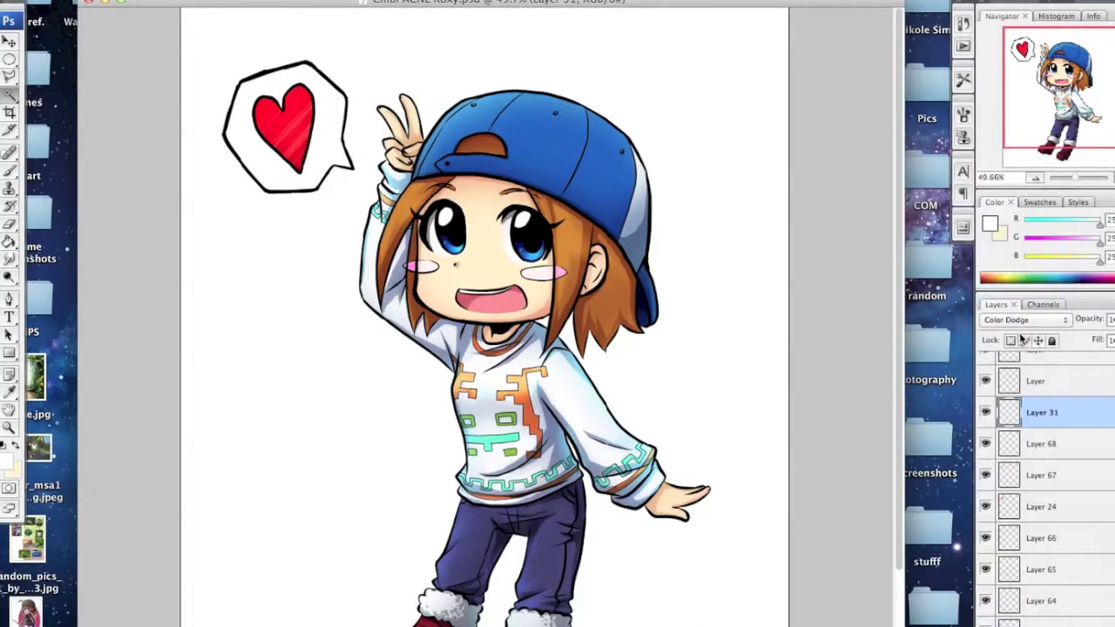
pyautogui.click(1025, 320)
pyautogui.click(998, 236)
pyautogui.click(1024, 320)
pyautogui.click(998, 164)
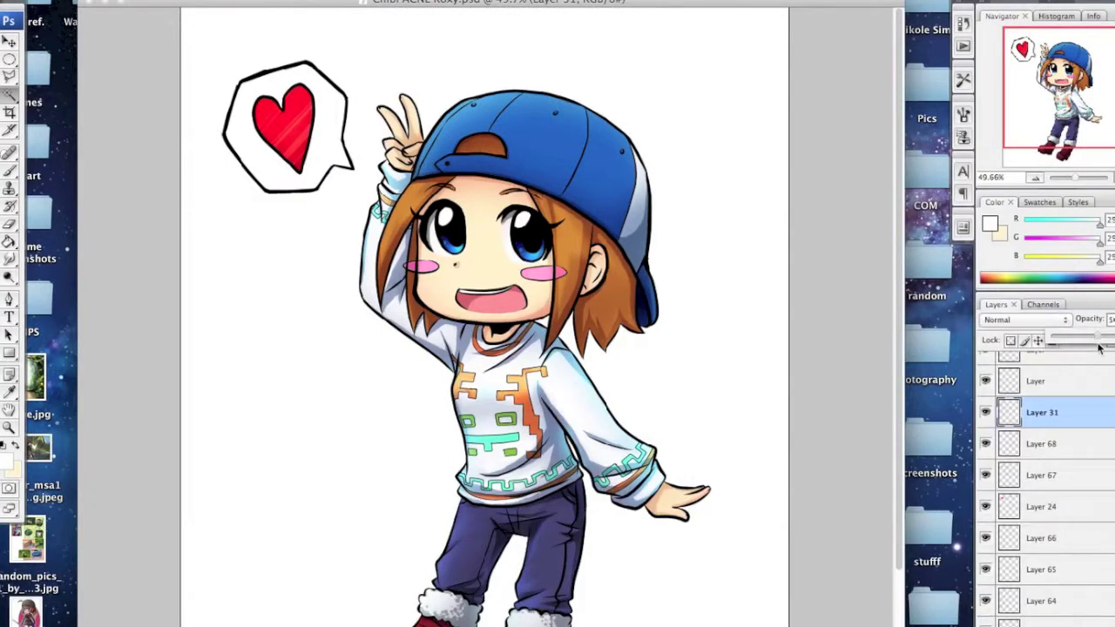
pyautogui.moveTo(1071, 179); pyautogui.dragTo(1064, 178)
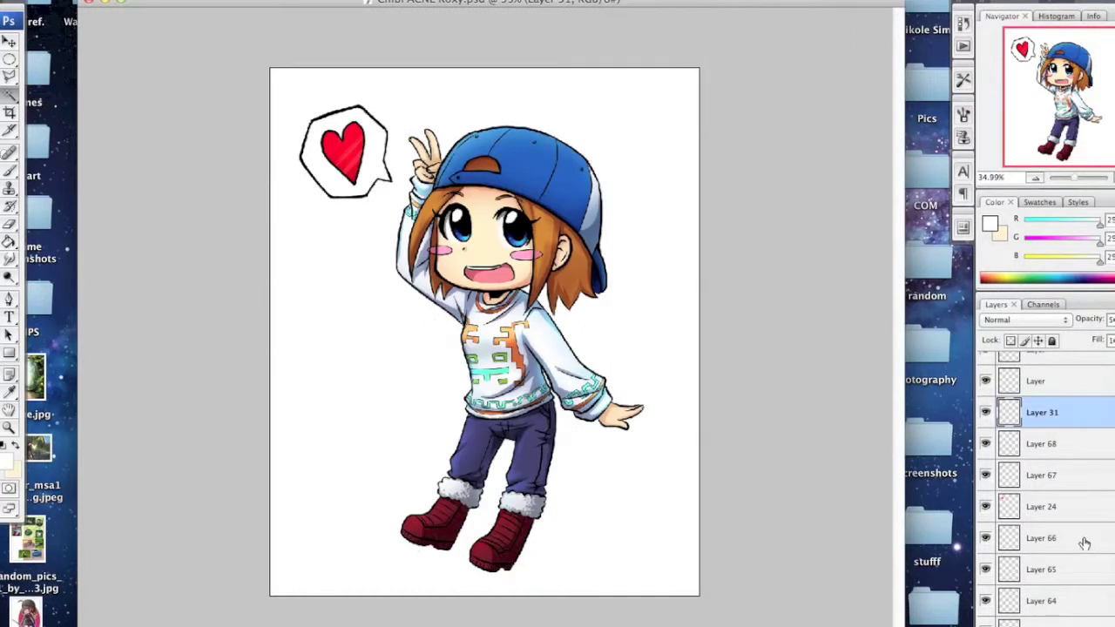
pyautogui.scroll(-2, 1070, 506)
pyautogui.scroll(-1, 987, 575)
pyautogui.scroll(-1, 987, 583)
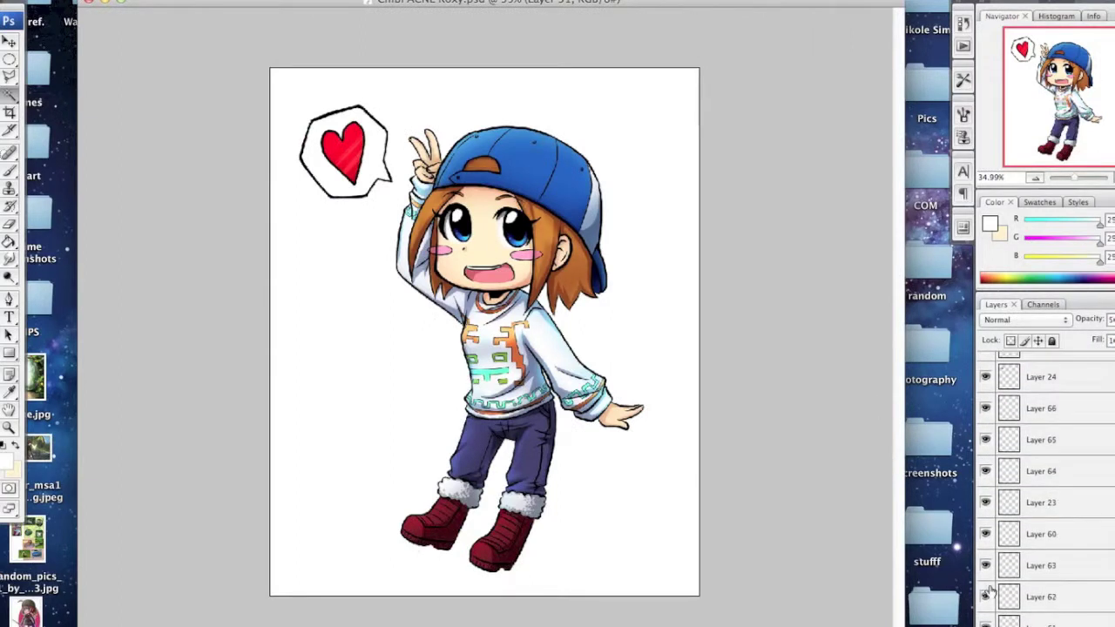
pyautogui.scroll(-1, 987, 588)
pyautogui.scroll(-1, 1010, 585)
pyautogui.scroll(-2, 998, 558)
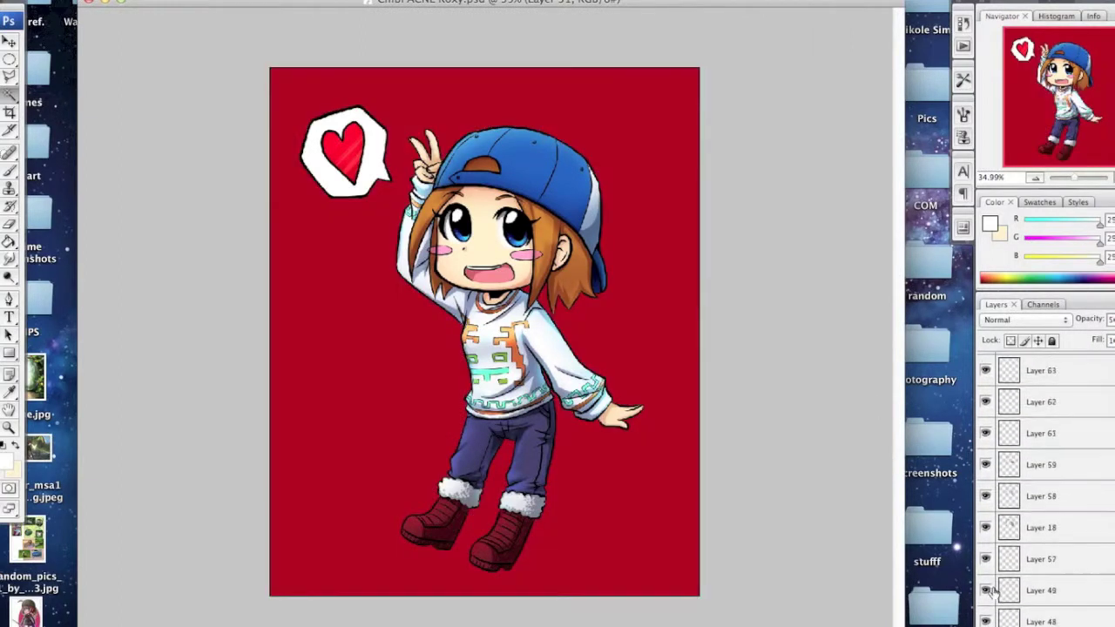
pyautogui.scroll(-1, 989, 531)
pyautogui.scroll(-1, 986, 507)
pyautogui.scroll(-3, 984, 500)
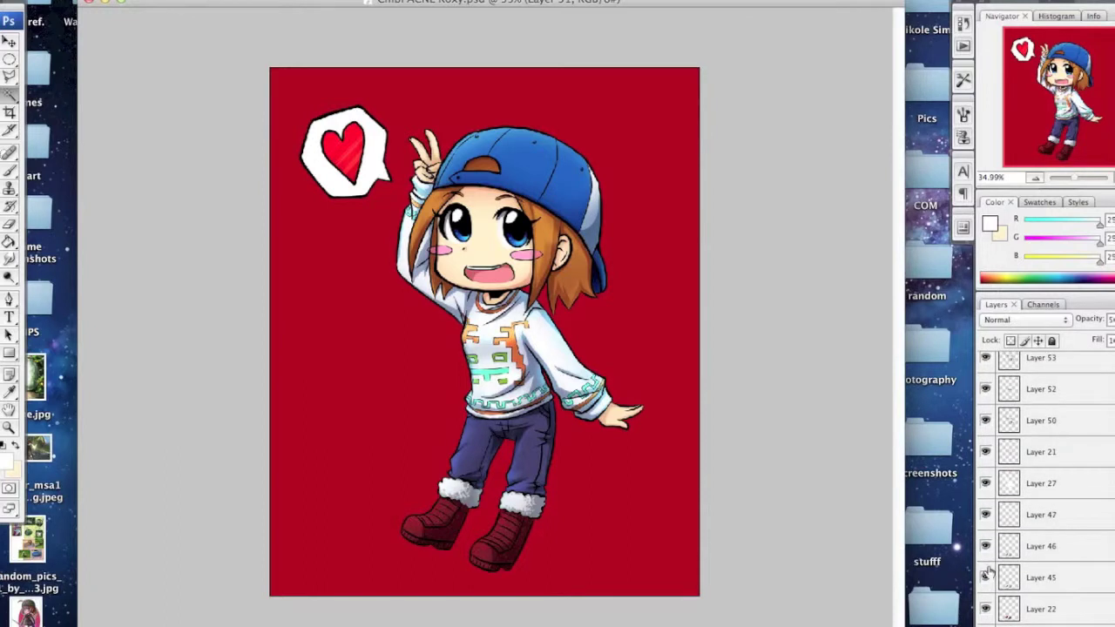
pyautogui.scroll(-4, 987, 571)
pyautogui.scroll(-4, 987, 571)
pyautogui.click(1041, 551)
pyautogui.click(8, 457)
pyautogui.click(662, 523)
pyautogui.rightClick(152, 160)
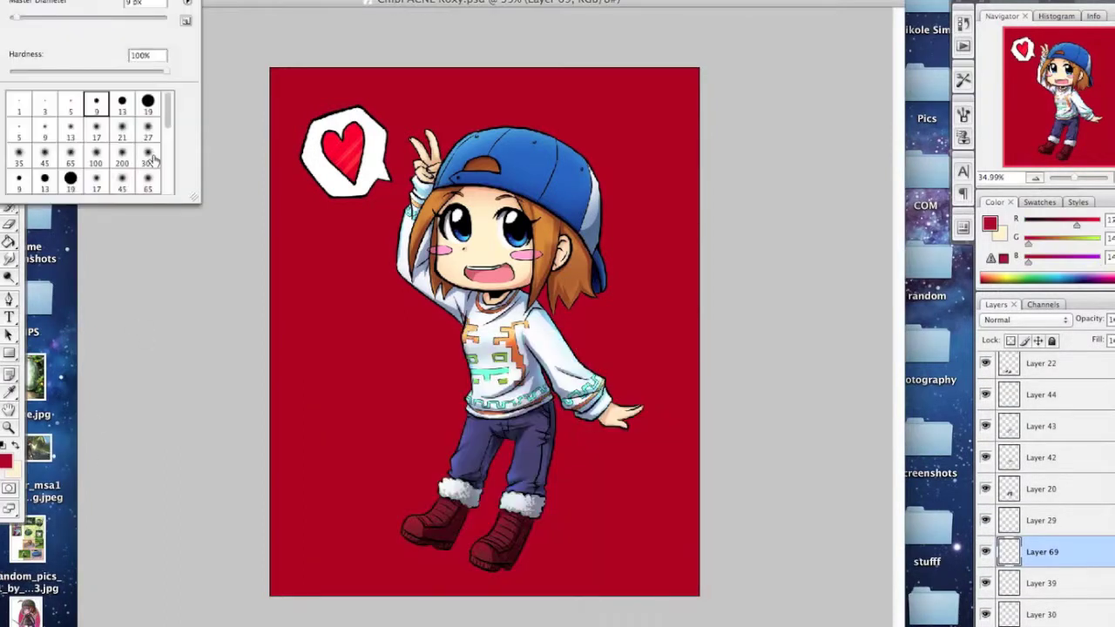
pyautogui.scroll(-3, 1040, 575)
pyautogui.scroll(-3, 1040, 575)
pyautogui.click(991, 599)
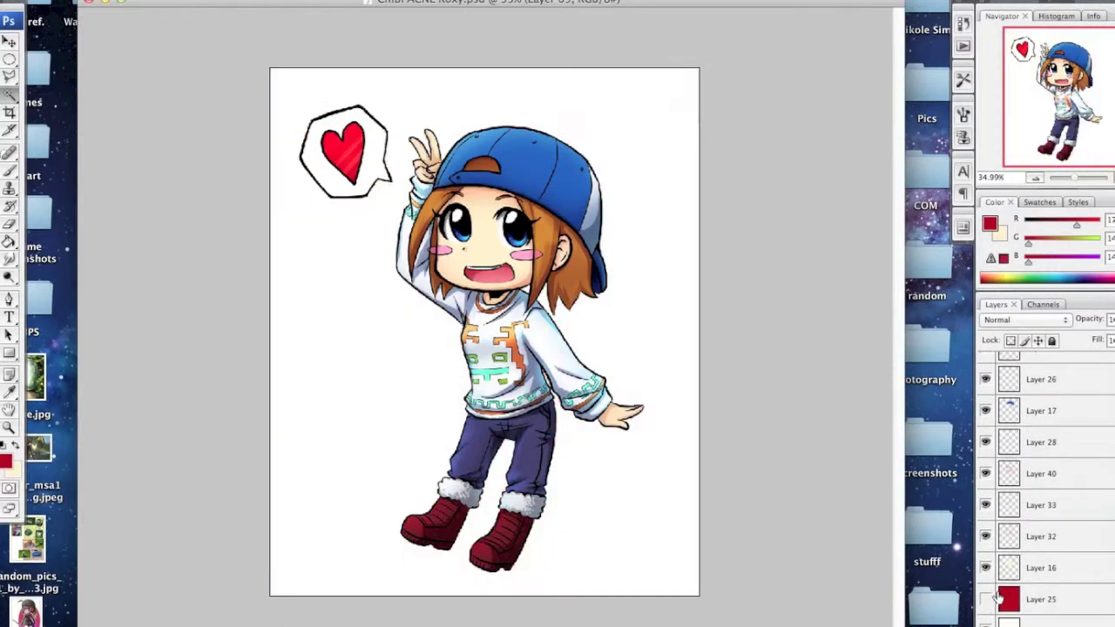
pyautogui.scroll(3, 1021, 527)
pyautogui.scroll(-3, 1045, 392)
# Step: Add a layer above Layer 28 and airbrush and blur brown shading behind the hair and arm
pyautogui.click(1015, 444)
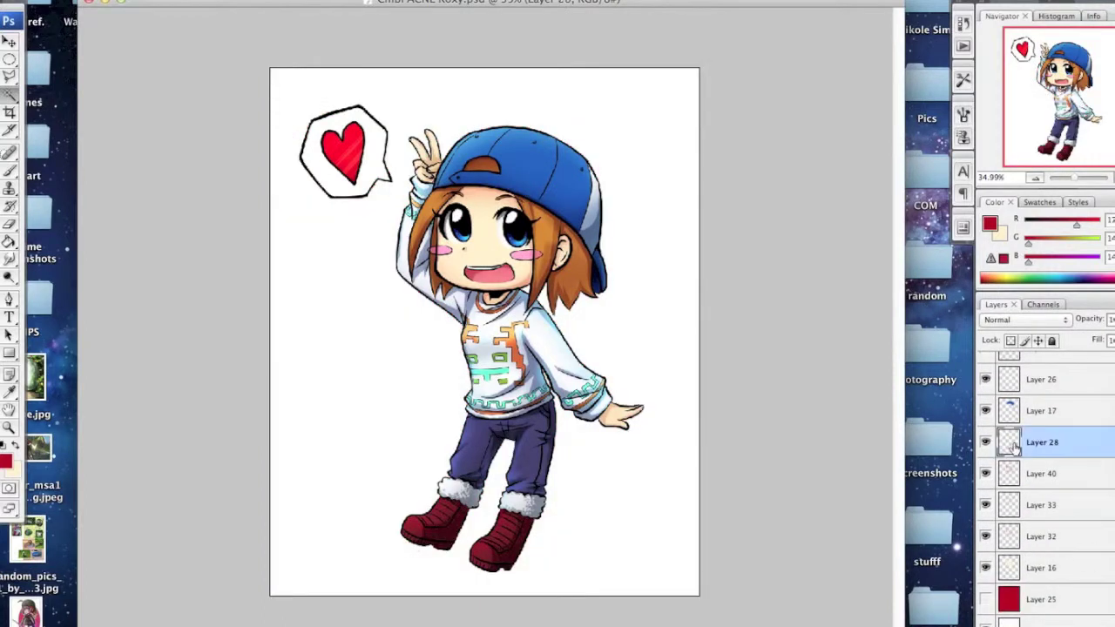
pyautogui.hotkey('ctrl', 'shift', 'alt', 'n')
pyautogui.moveTo(357, 288)
pyautogui.mouseDown()
pyautogui.moveTo(549, 152)
pyautogui.moveTo(399, 311)
pyautogui.moveTo(630, 287)
pyautogui.mouseUp()
pyautogui.press('e')
pyautogui.moveTo(427, 144)
pyautogui.mouseDown()
pyautogui.moveTo(462, 162)
pyautogui.moveTo(427, 148)
pyautogui.mouseUp()
pyautogui.press('r')
pyautogui.moveTo(499, 270); pyautogui.dragTo(412, 301)
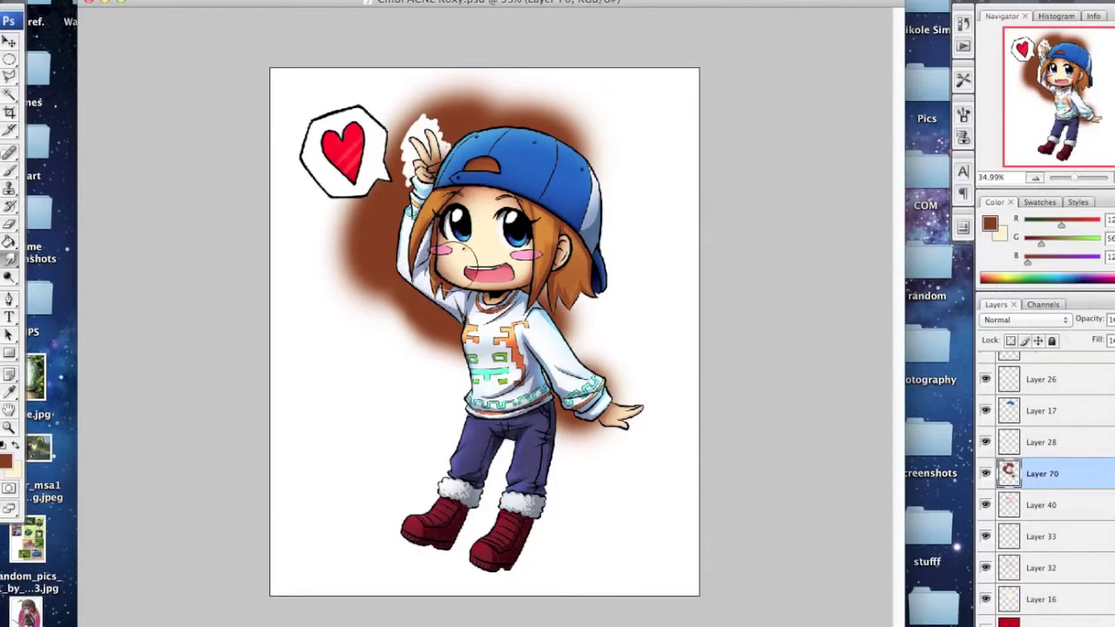
# Step: Clear Layer 70, set it to Multiply, and move it below Layer 40
pyautogui.hotkey('ctrl', 'a')
pyautogui.press('Delete')
pyautogui.hotkey('ctrl', 'd')
pyautogui.click(1024, 320)
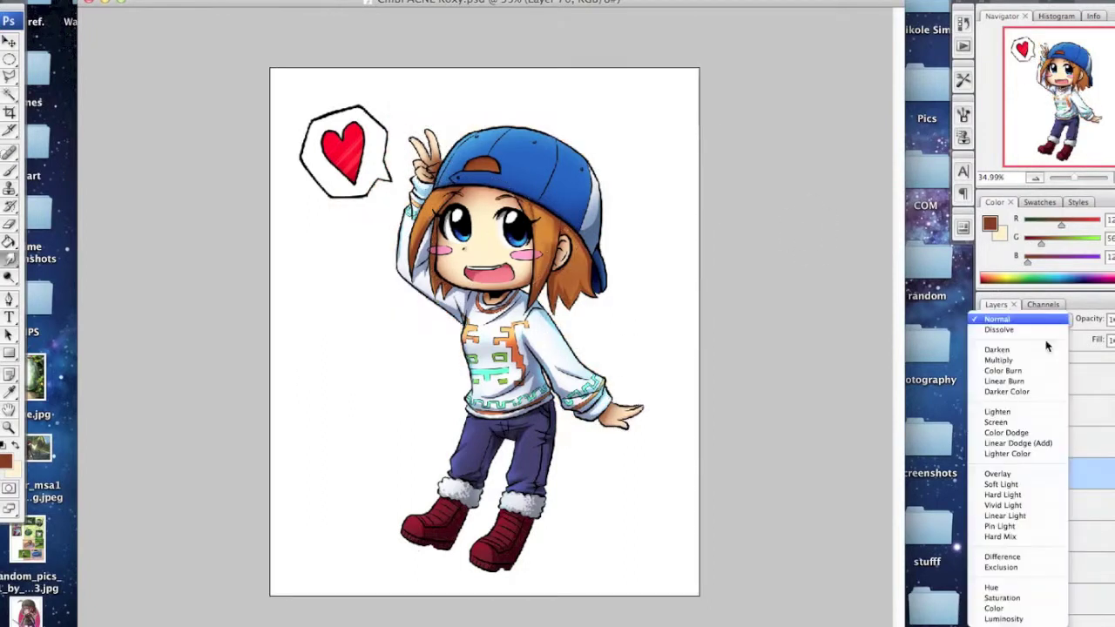
pyautogui.click(1001, 358)
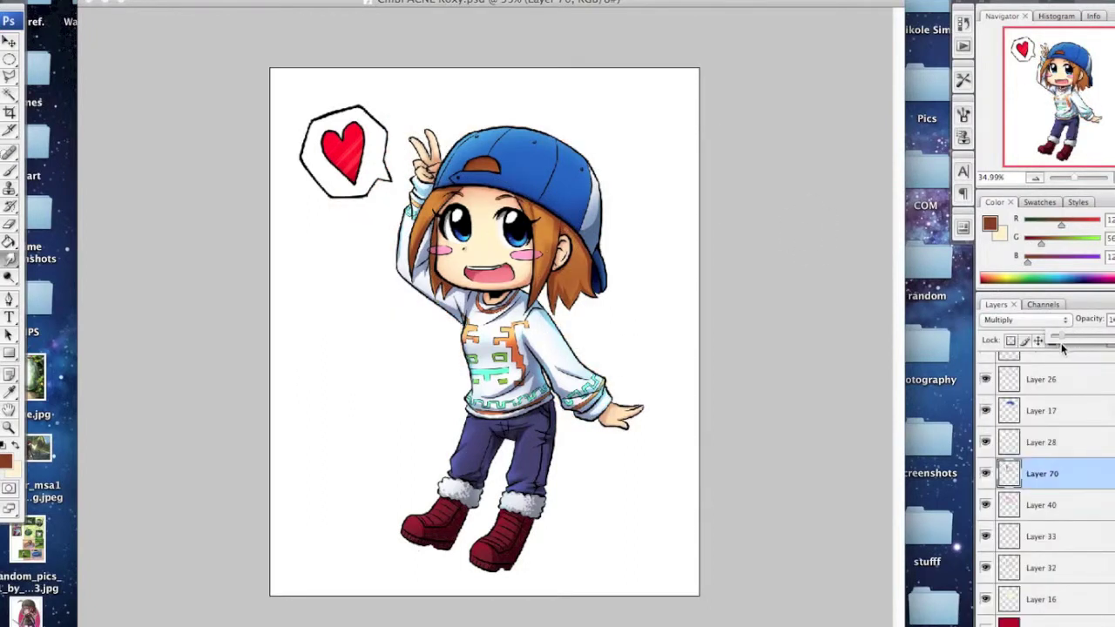
pyautogui.moveTo(1045, 473); pyautogui.dragTo(1064, 518)
# Step: On a new layer, airbrush faint brown shading by the hair's left and right hand, lowering opacity
pyautogui.hotkey('ctrl', 'shift', 'alt', 'n')
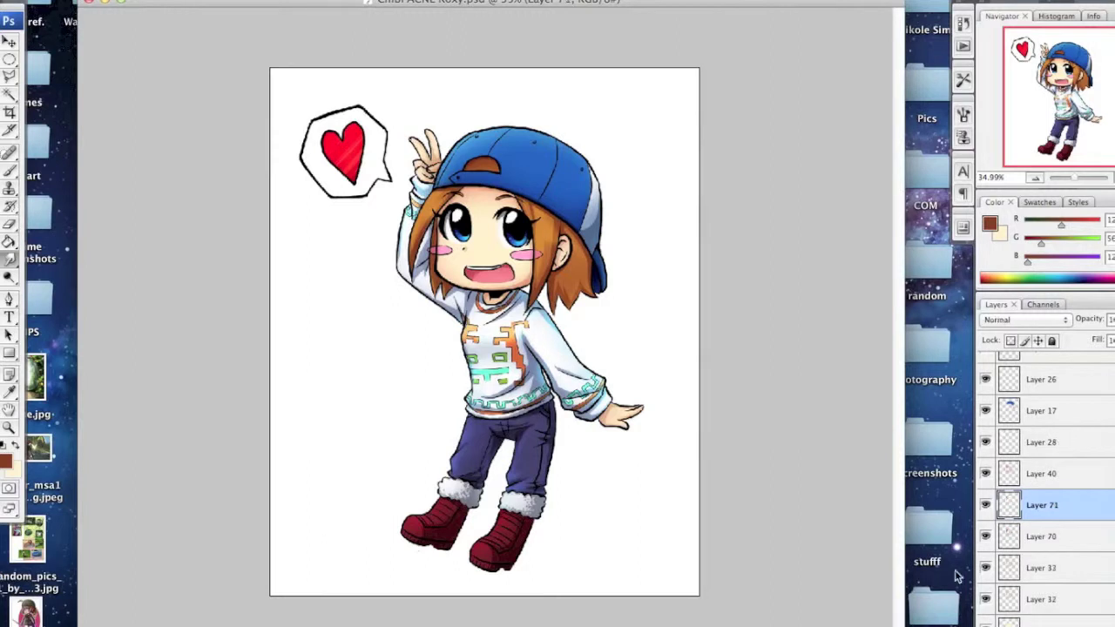
pyautogui.moveTo(414, 213)
pyautogui.mouseDown()
pyautogui.moveTo(392, 257)
pyautogui.moveTo(397, 279)
pyautogui.mouseUp()
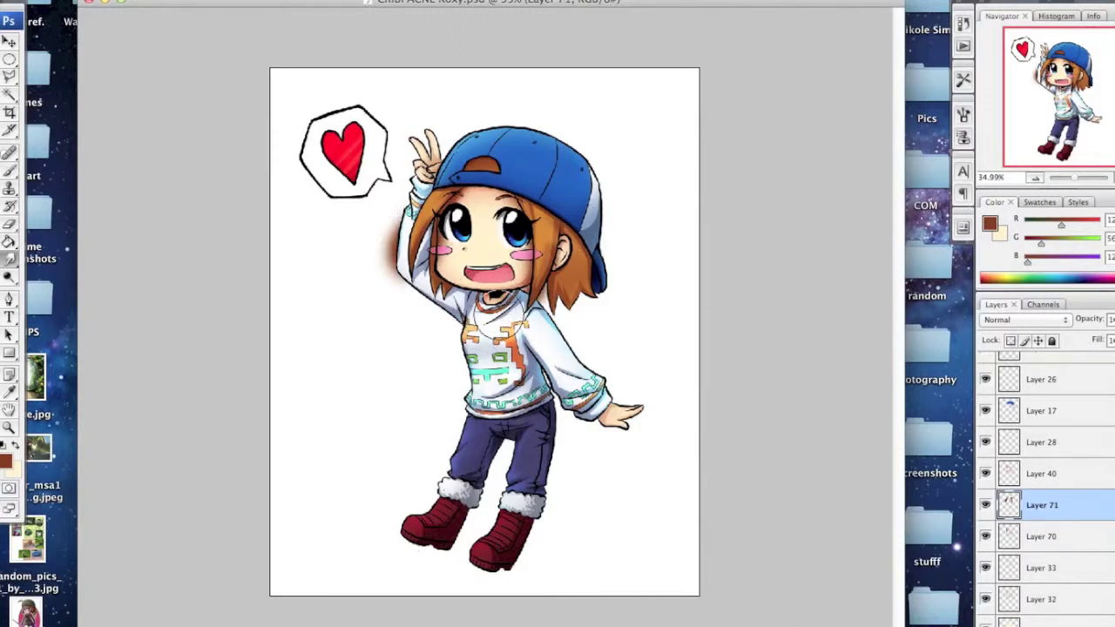
pyautogui.moveTo(582, 419); pyautogui.dragTo(599, 446)
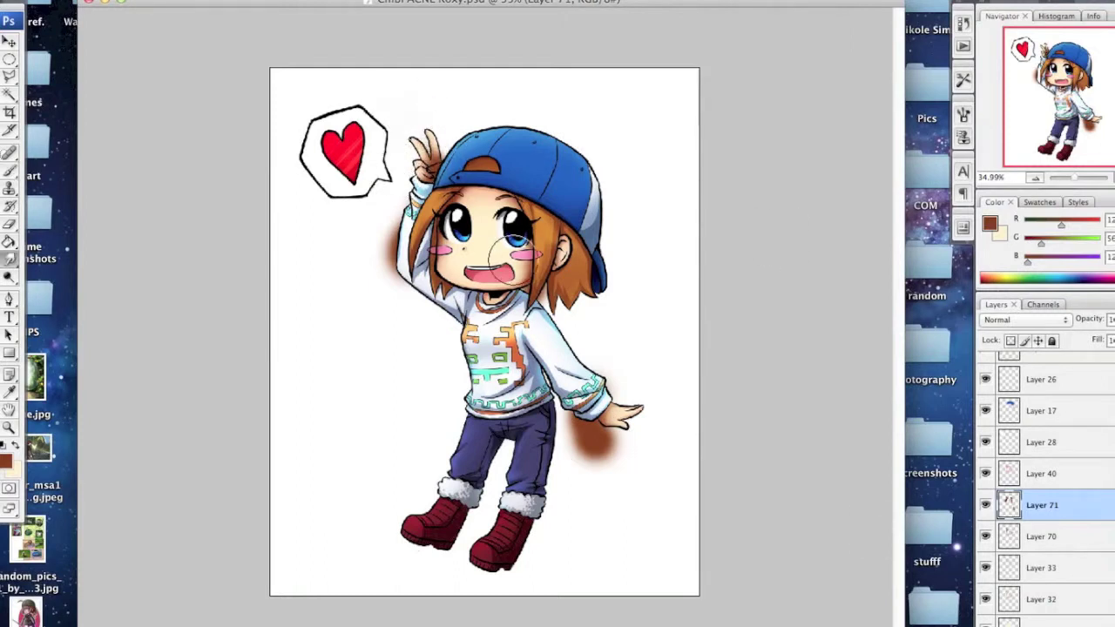
pyautogui.moveTo(1110, 319); pyautogui.dragTo(1068, 342)
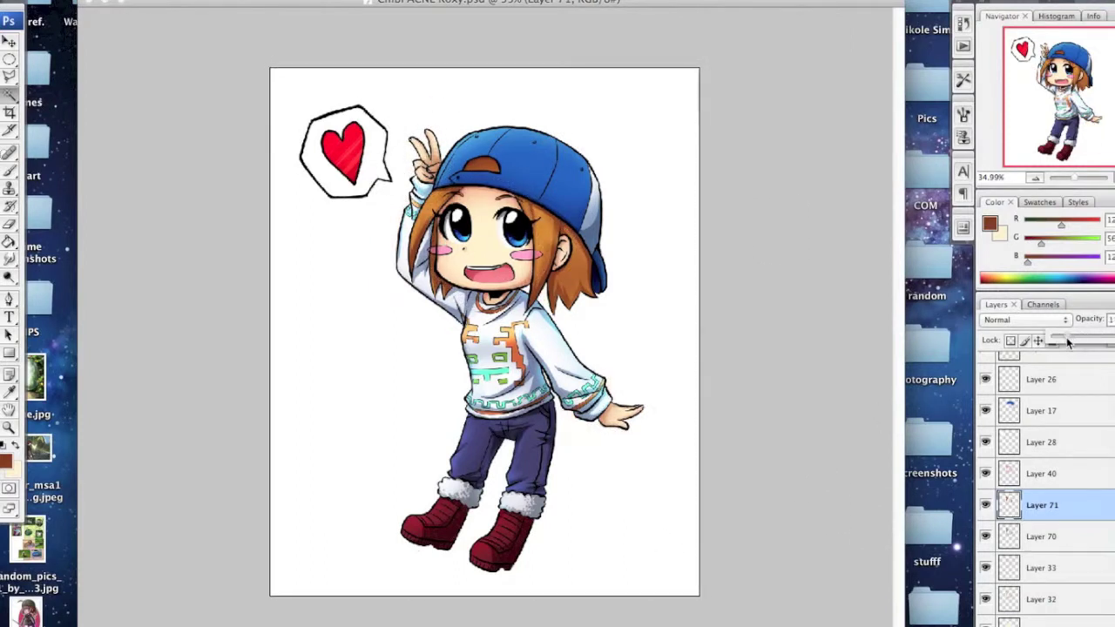
pyautogui.click(989, 224)
pyautogui.click(691, 363)
pyautogui.moveTo(348, 156); pyautogui.dragTo(453, 87)
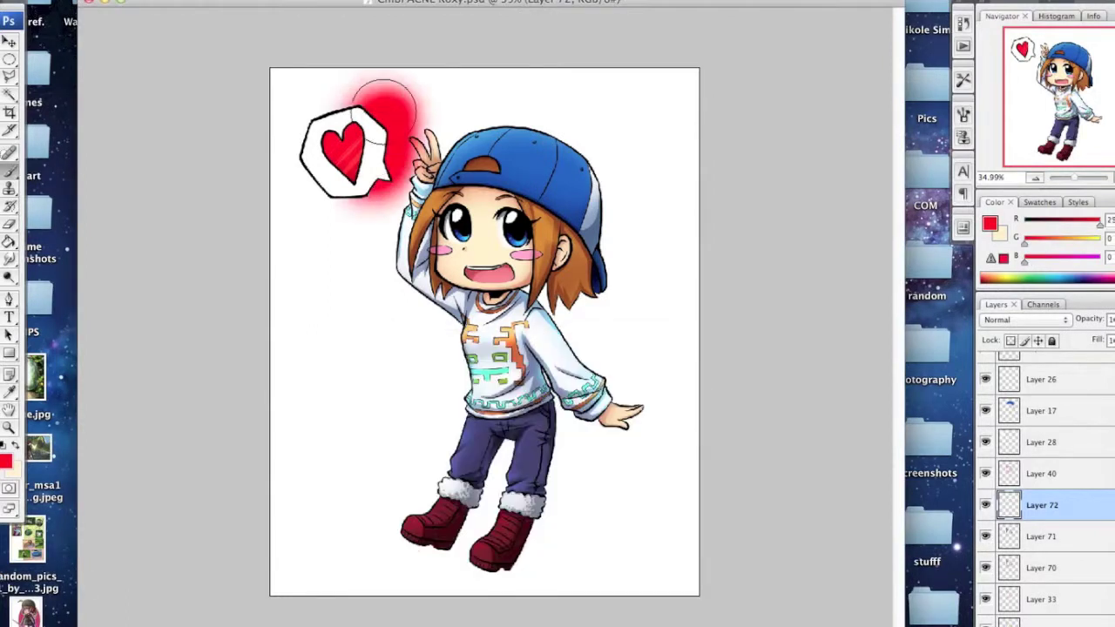
pyautogui.moveTo(628, 209)
pyautogui.mouseDown()
pyautogui.moveTo(390, 268)
pyautogui.moveTo(592, 331)
pyautogui.mouseUp()
pyautogui.moveTo(645, 366); pyautogui.dragTo(609, 470)
pyautogui.scroll(-2, 1046, 440)
pyautogui.hotkey('ctrl', 'a')
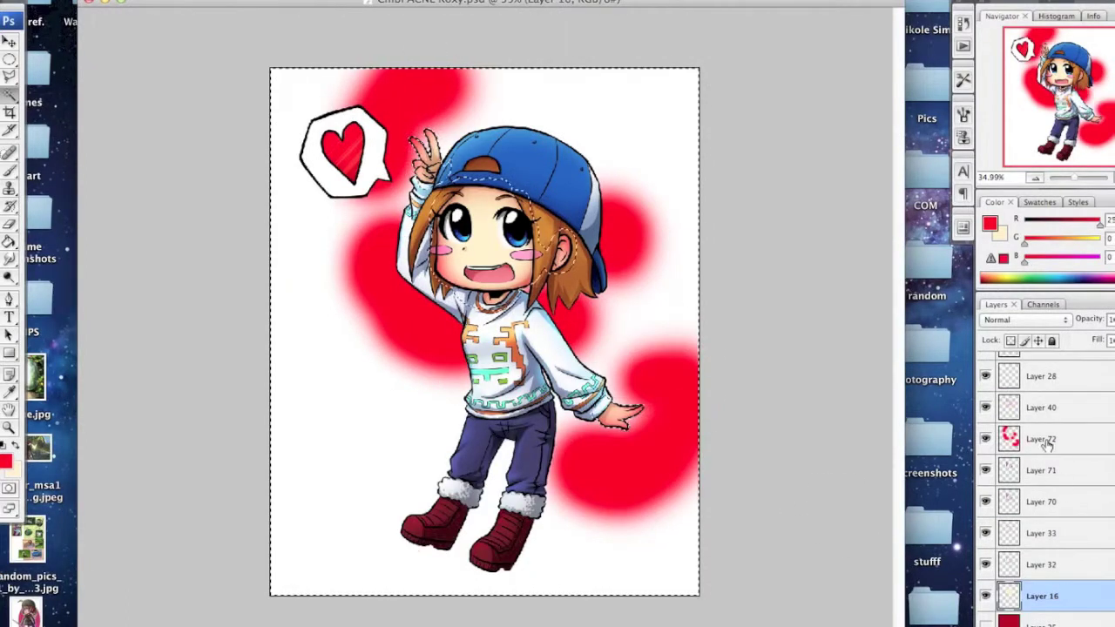
pyautogui.press('Delete')
pyautogui.click(1087, 345)
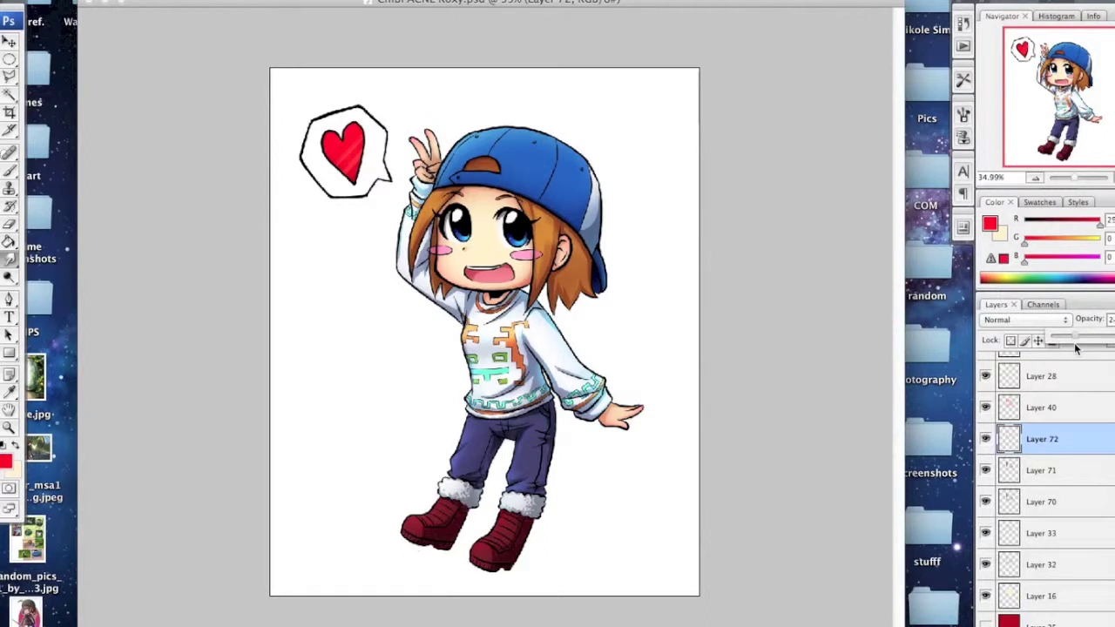
pyautogui.click(985, 502)
pyautogui.click(1042, 407)
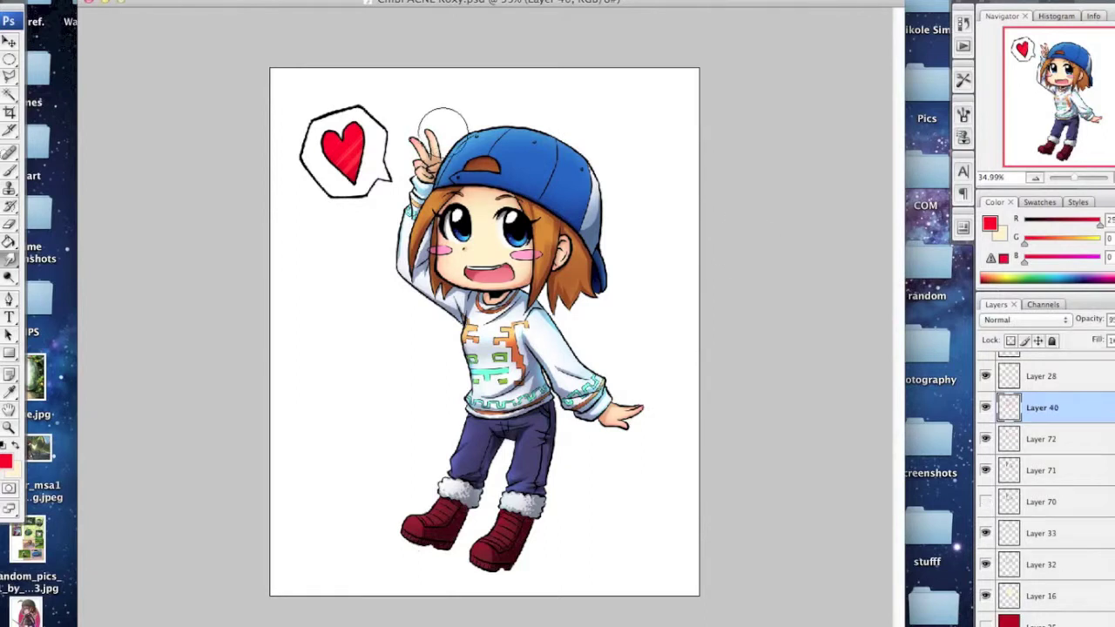
pyautogui.click(1041, 595)
pyautogui.press('w')
pyautogui.click(1042, 408)
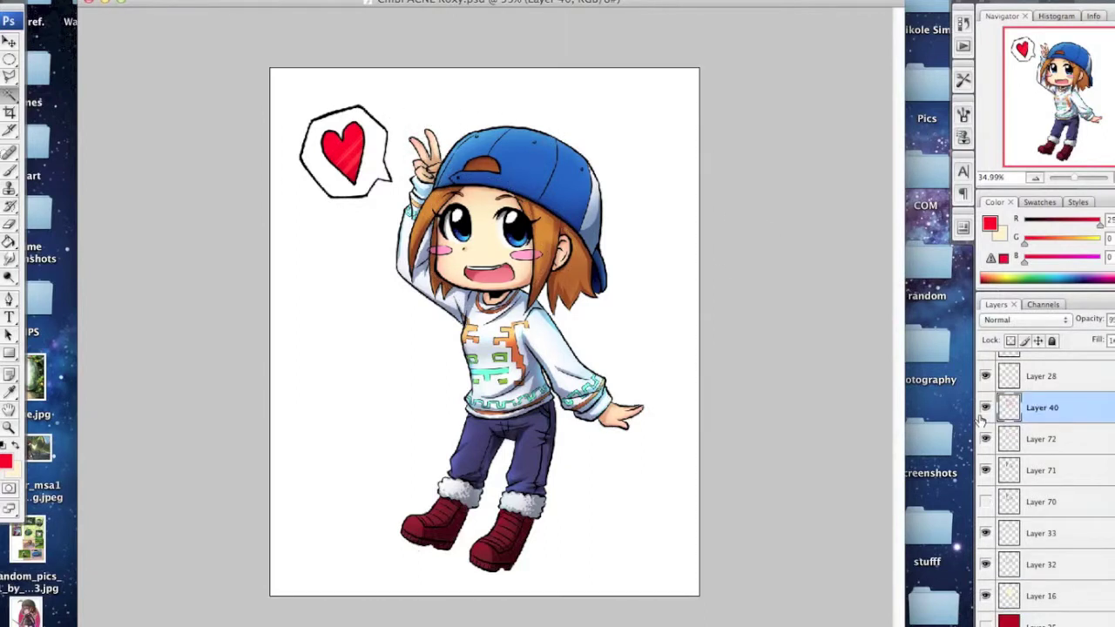
pyautogui.click(1042, 442)
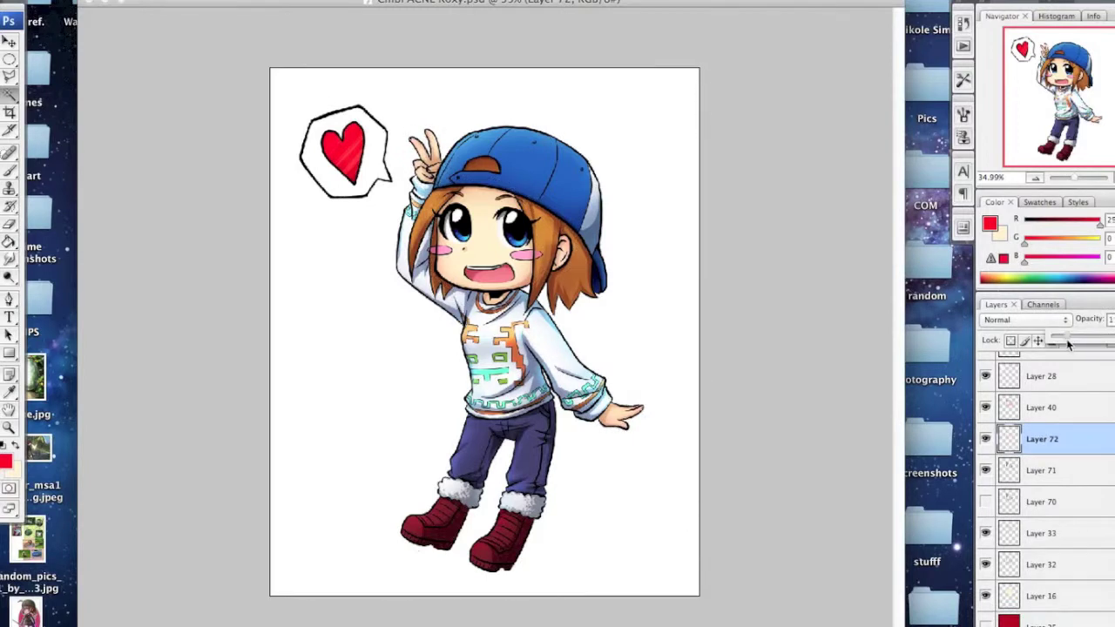
pyautogui.click(986, 504)
pyautogui.click(1037, 503)
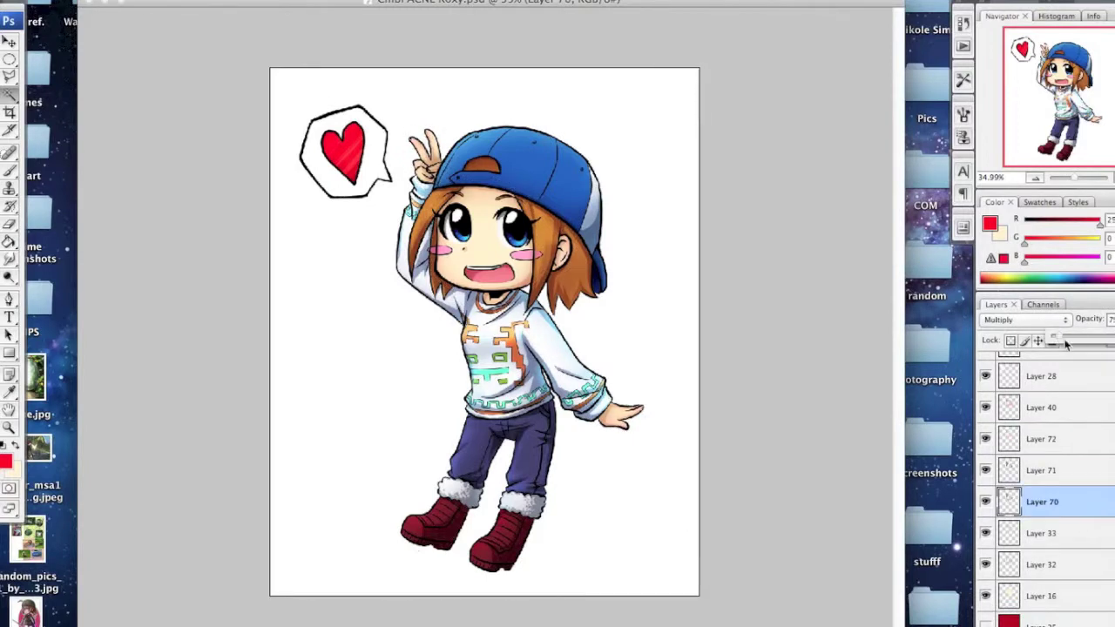
# Step: Paint a dark red boxed R on a new layer and shrink it to a tiny size
pyautogui.click(6, 462)
pyautogui.click(729, 360)
pyautogui.moveTo(598, 501)
pyautogui.mouseDown()
pyautogui.moveTo(610, 484)
pyautogui.moveTo(621, 504)
pyautogui.mouseUp()
pyautogui.moveTo(589, 462); pyautogui.dragTo(634, 513)
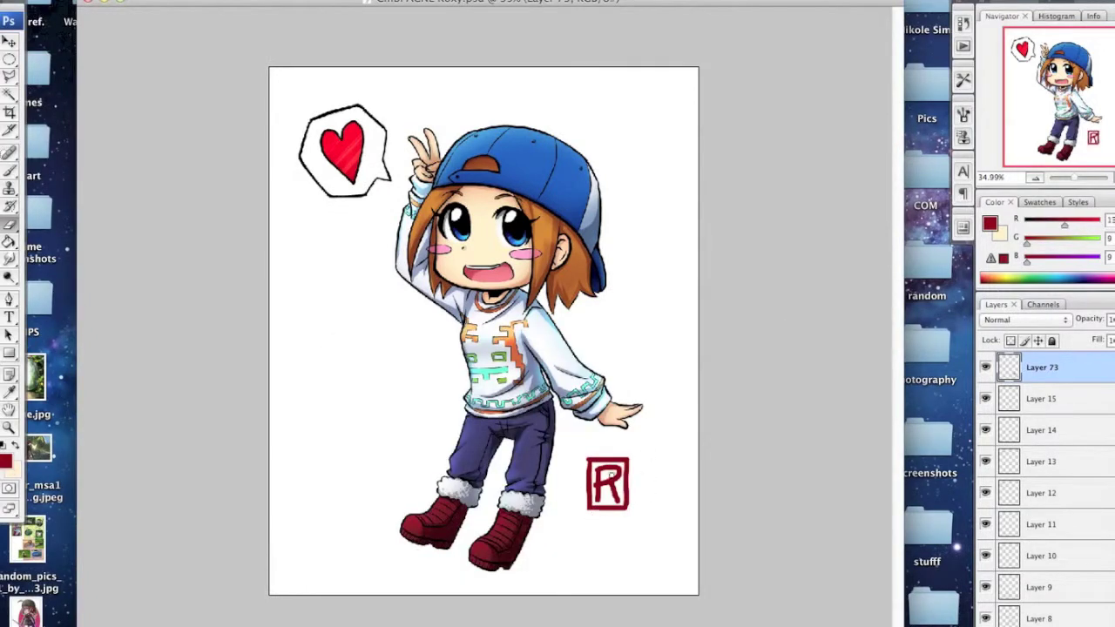
pyautogui.hotkey('ctrl', 't')
pyautogui.moveTo(585, 456); pyautogui.dragTo(584, 494)
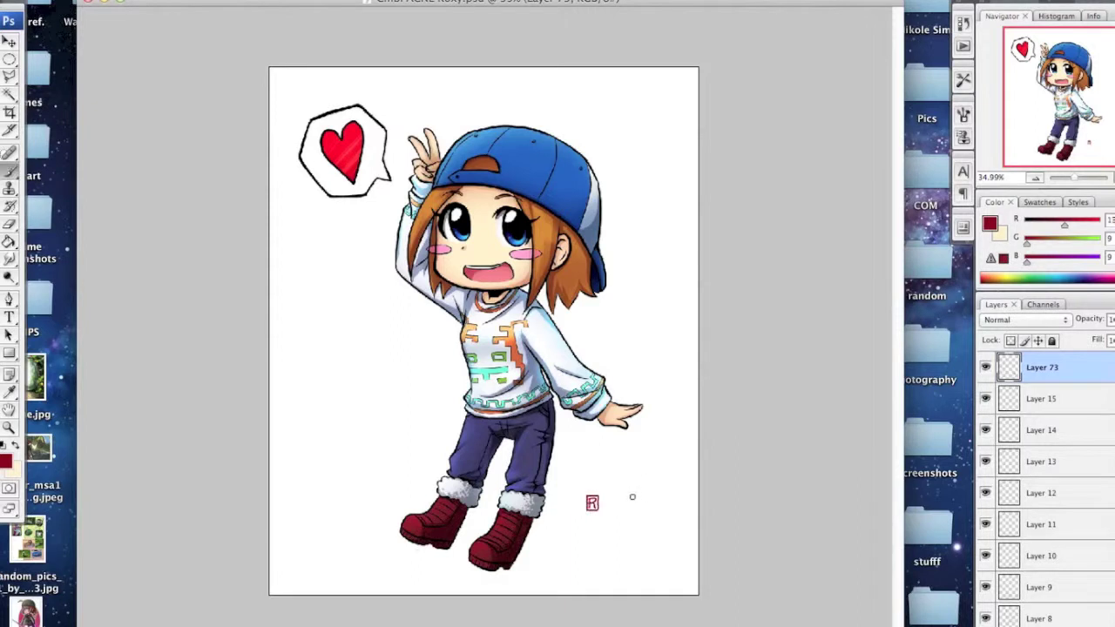
pyautogui.hotkey('ctrl', ',')
# Step: Stamp the R on a new layer beside the right boot and fade it to pale grey
pyautogui.hotkey('ctrl', 'shift', 'alt', 'n')
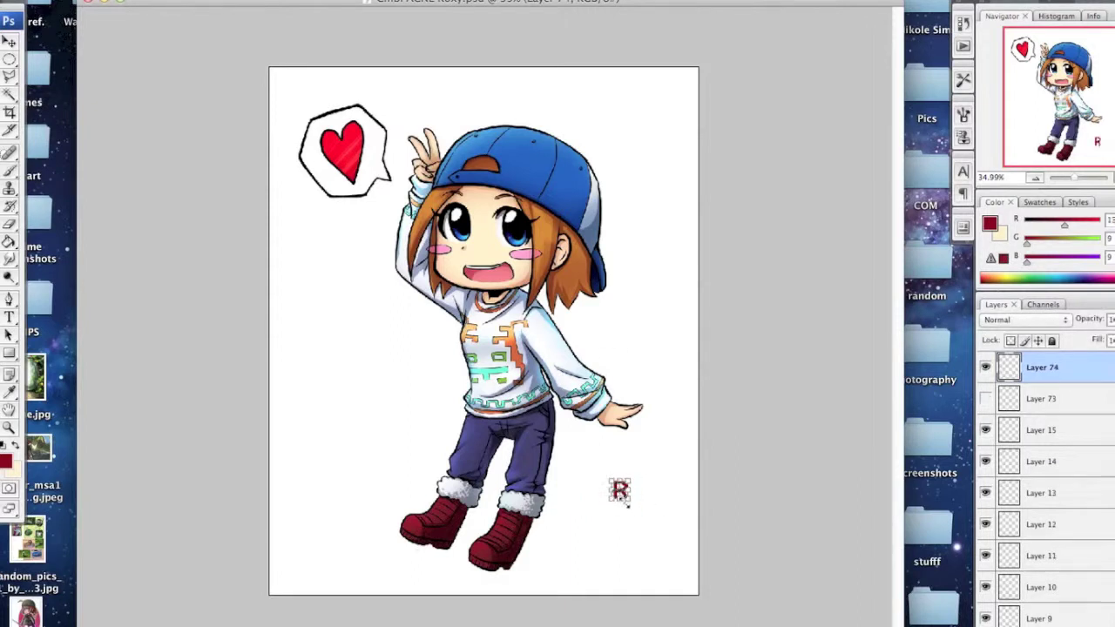
pyautogui.click(616, 490)
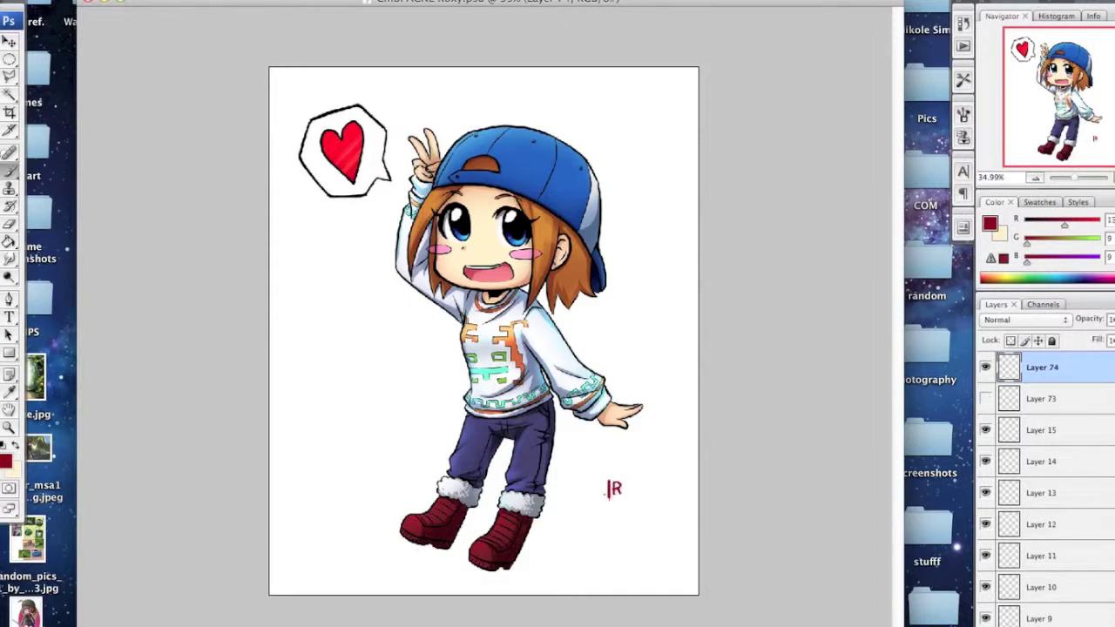
pyautogui.moveTo(624, 471); pyautogui.dragTo(561, 542)
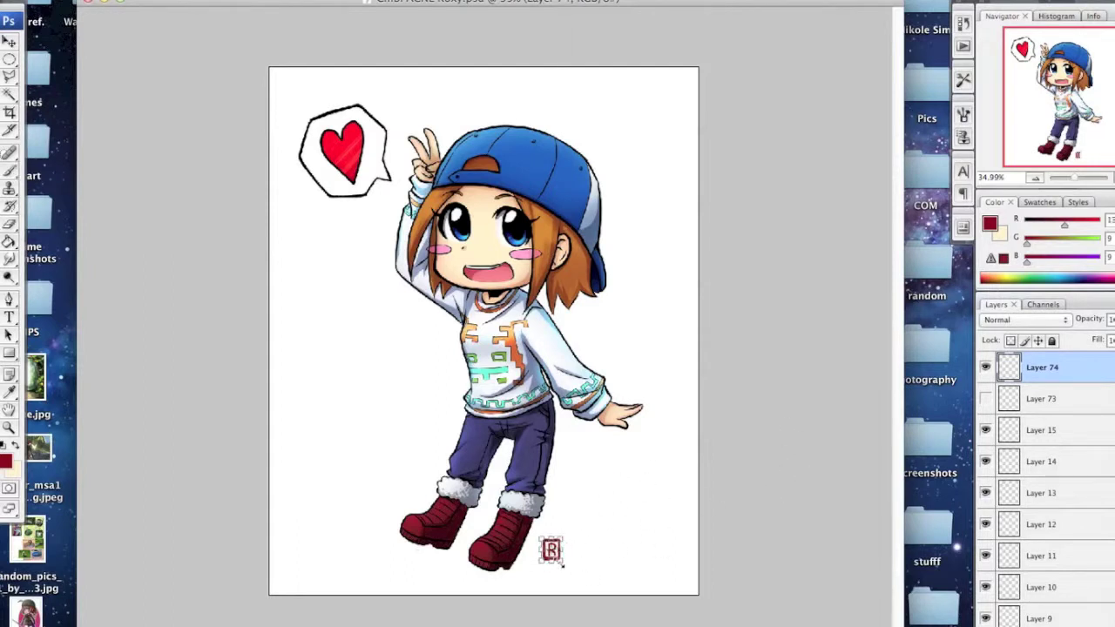
pyautogui.press('v')
pyautogui.moveTo(585, 548); pyautogui.dragTo(568, 563)
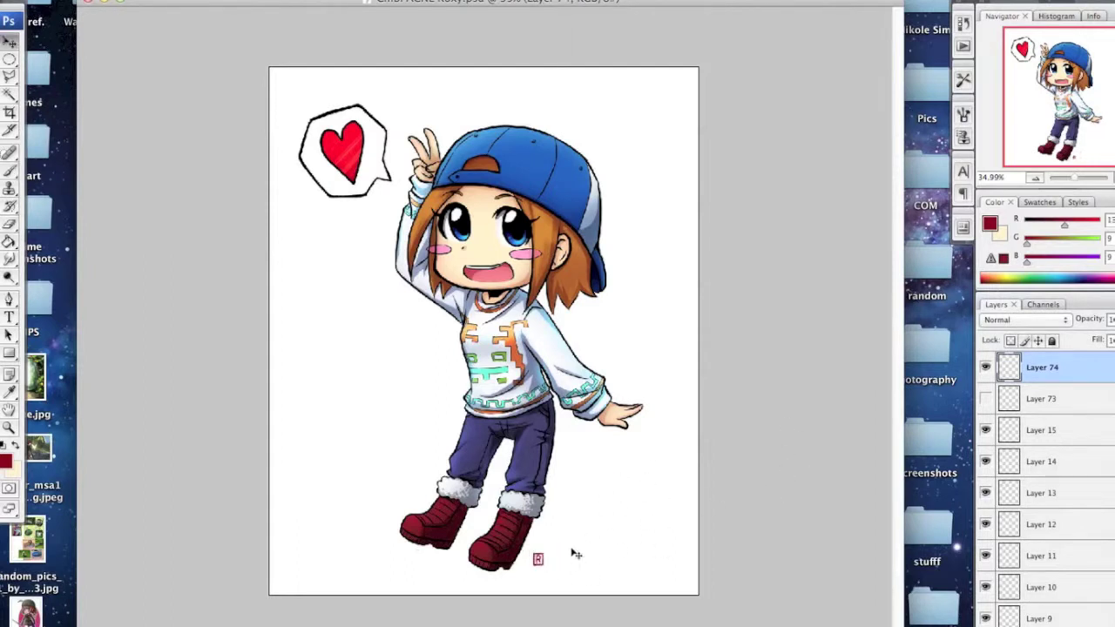
pyautogui.hotkey('ctrl', 'u')
pyautogui.press('Return')
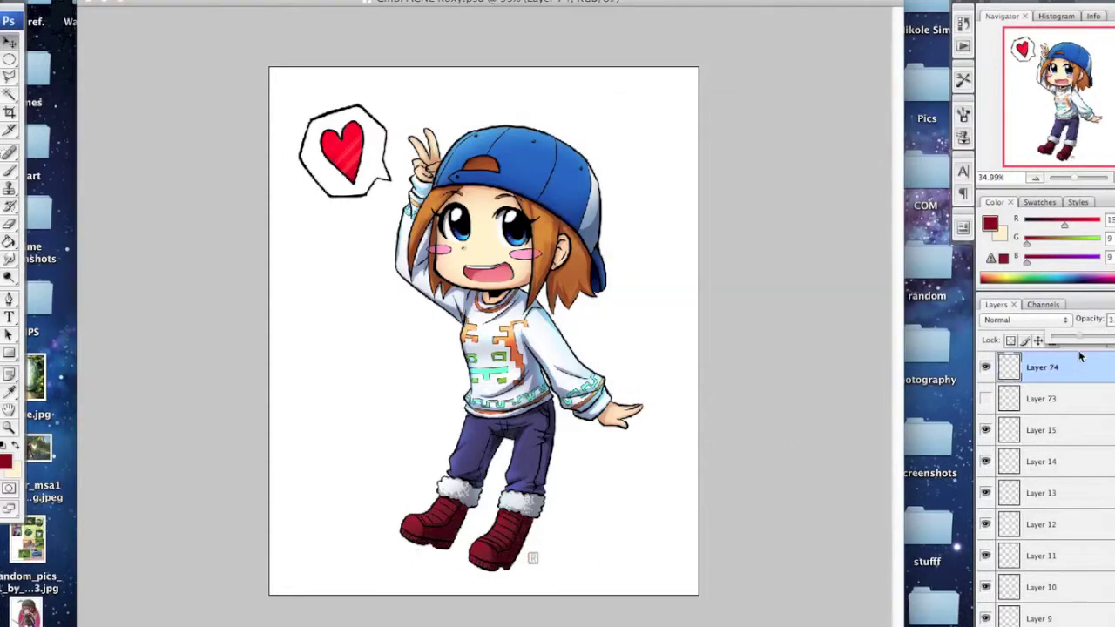
pyautogui.press('t')
pyautogui.click(504, 585)
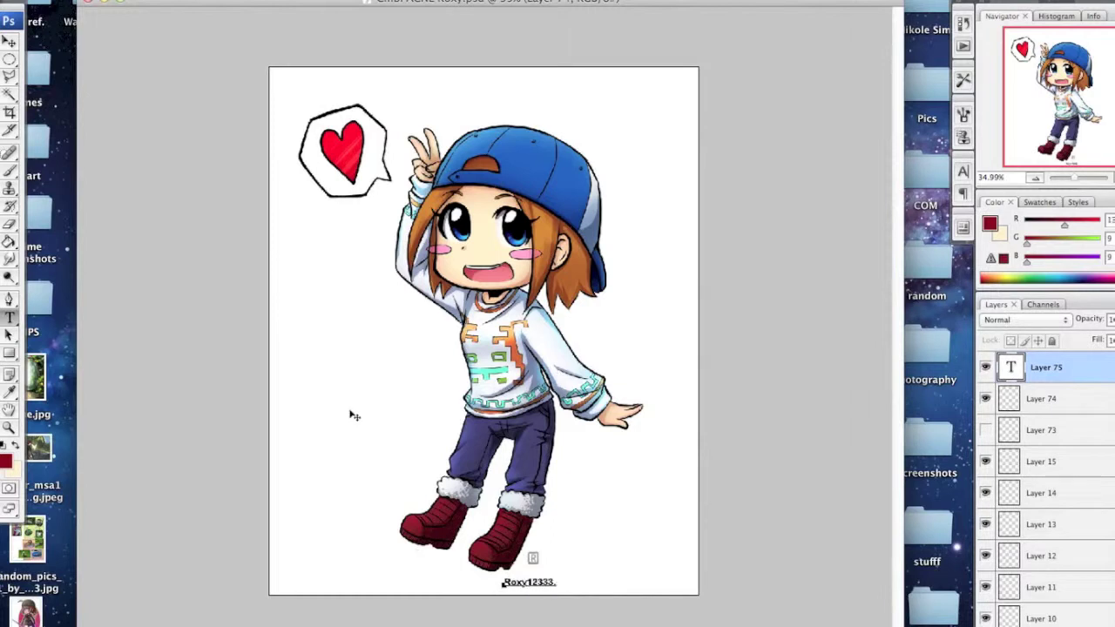
# Step: Commit the artist's website text, move it to the bottom-right corner, and add an empty layer
pyautogui.hotkey('ctrl', 'Return')
pyautogui.press('v')
pyautogui.moveTo(608, 564)
pyautogui.mouseDown()
pyautogui.moveTo(531, 557)
pyautogui.moveTo(410, 311)
pyautogui.moveTo(610, 557)
pyautogui.moveTo(693, 563)
pyautogui.mouseUp()
pyautogui.hotkey('ctrl', 'shift', 'alt', 'n')
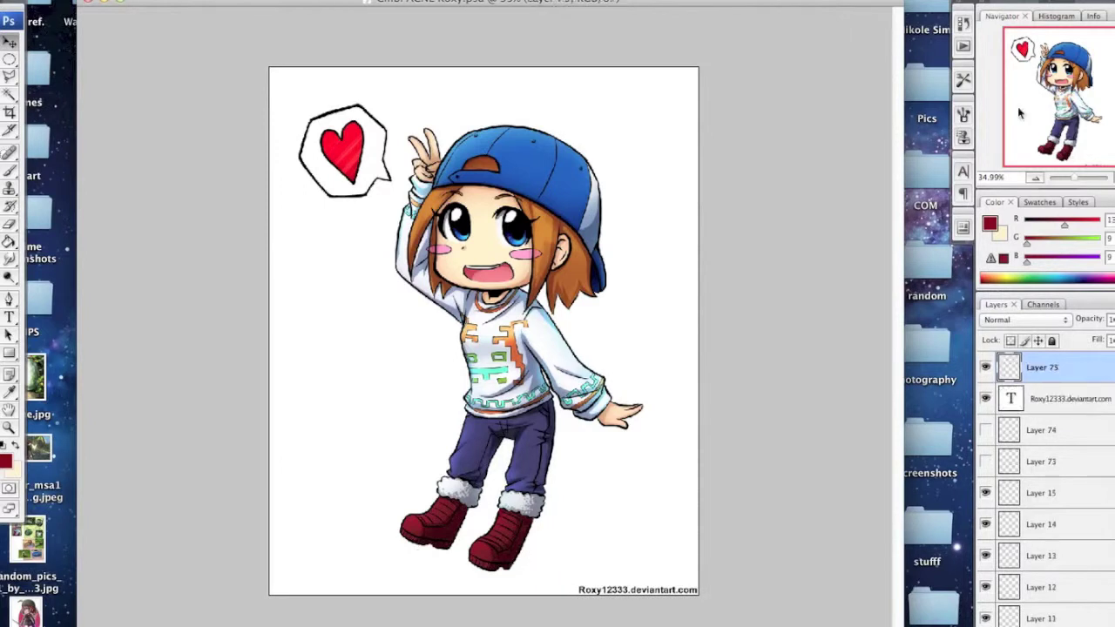
pyautogui.hotkey('ctrl', '1')
pyautogui.rightClick(423, 508)
# Step: Pick a pink colour and brush, and hand-letter the artist's signature beside the right boot
pyautogui.click(7, 462)
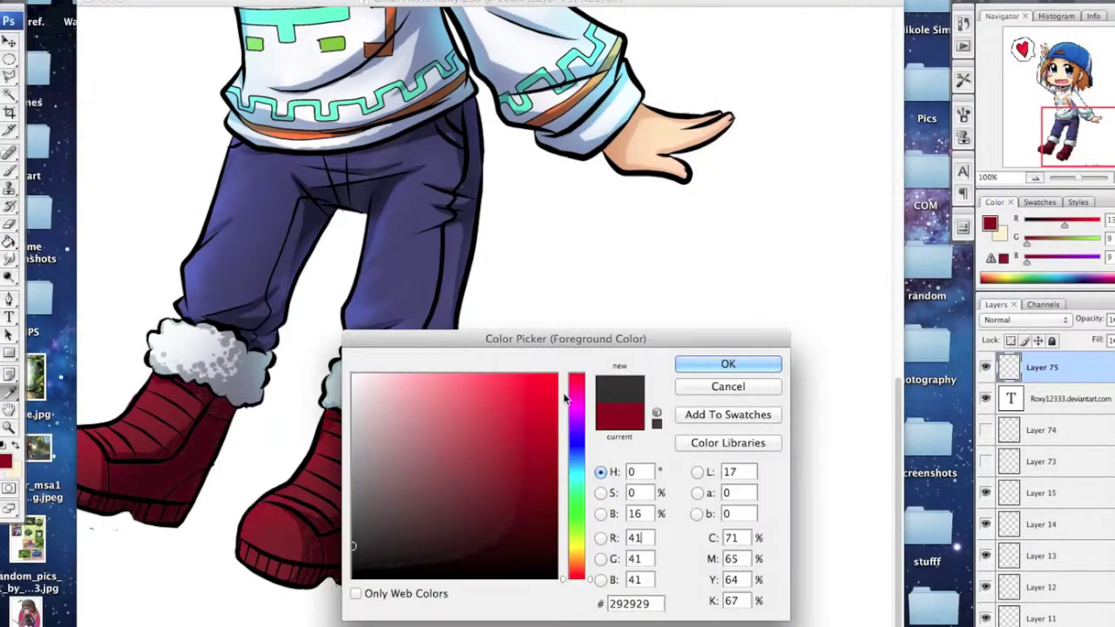
pyautogui.press('Return')
pyautogui.rightClick(415, 504)
pyautogui.moveTo(367, 584); pyautogui.dragTo(388, 563)
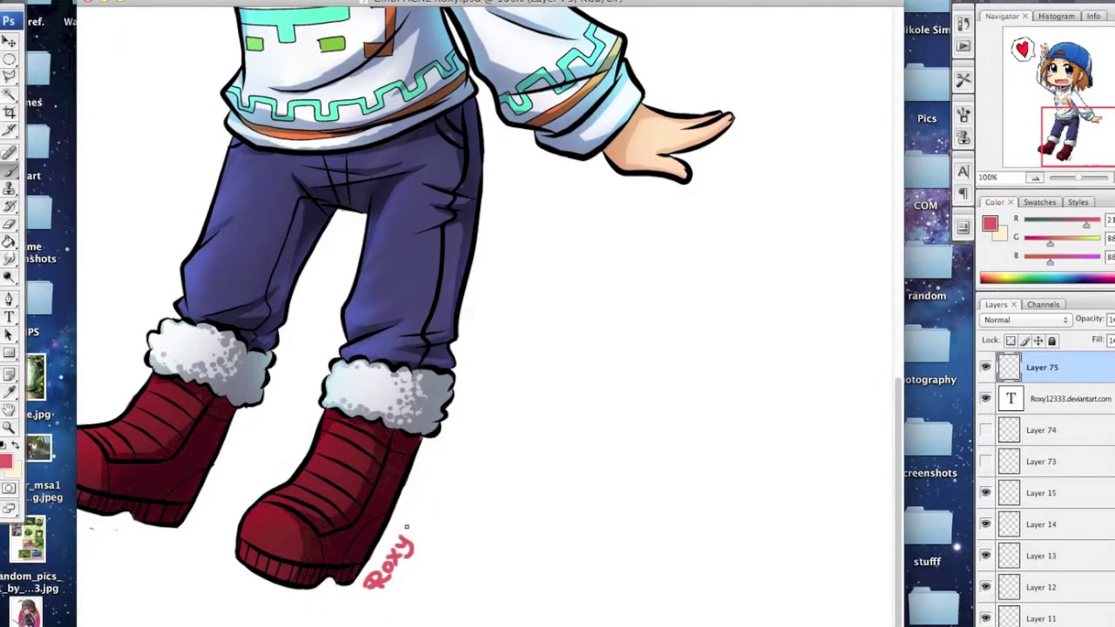
pyautogui.hotkey('ctrl', '0')
# Step: Lasso the signature, rotate it, and reposition it diagonally along the boot's edge
pyautogui.press('l')
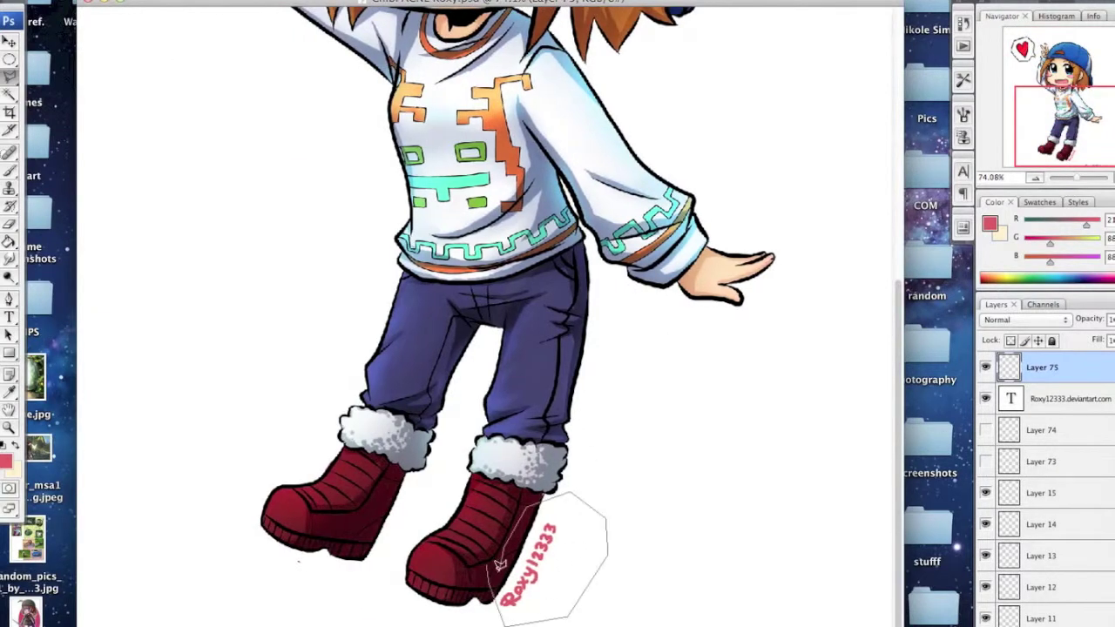
pyautogui.moveTo(567, 492); pyautogui.dragTo(488, 566)
pyautogui.press('Delete')
pyautogui.press('Return')
pyautogui.press('b')
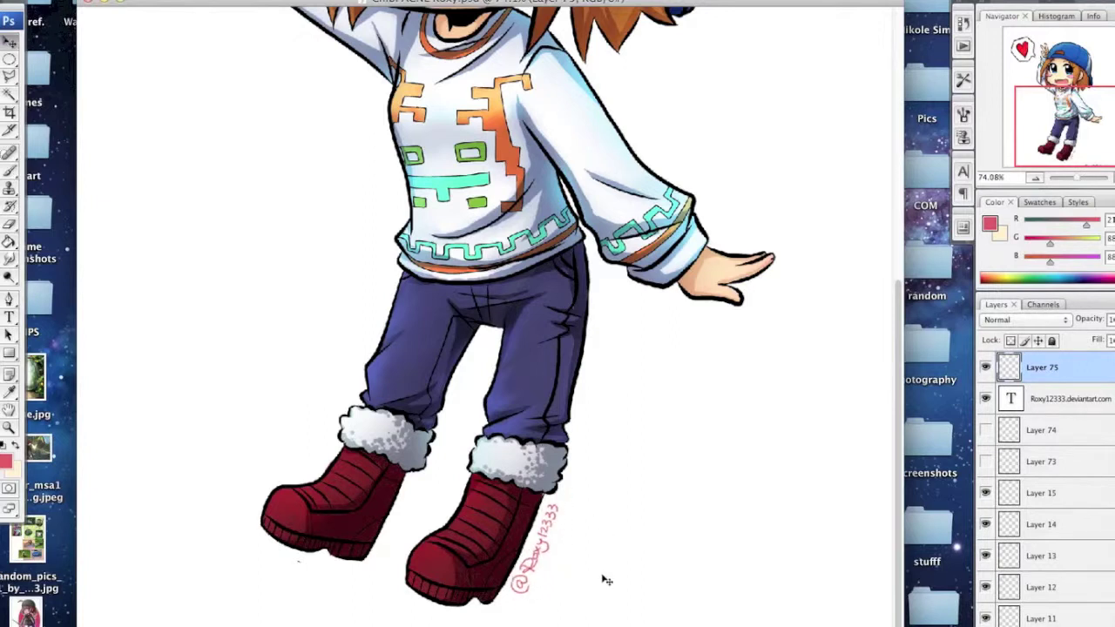
pyautogui.scroll(-2, 537, 380)
pyautogui.scroll(-1, 538, 381)
pyautogui.press('e')
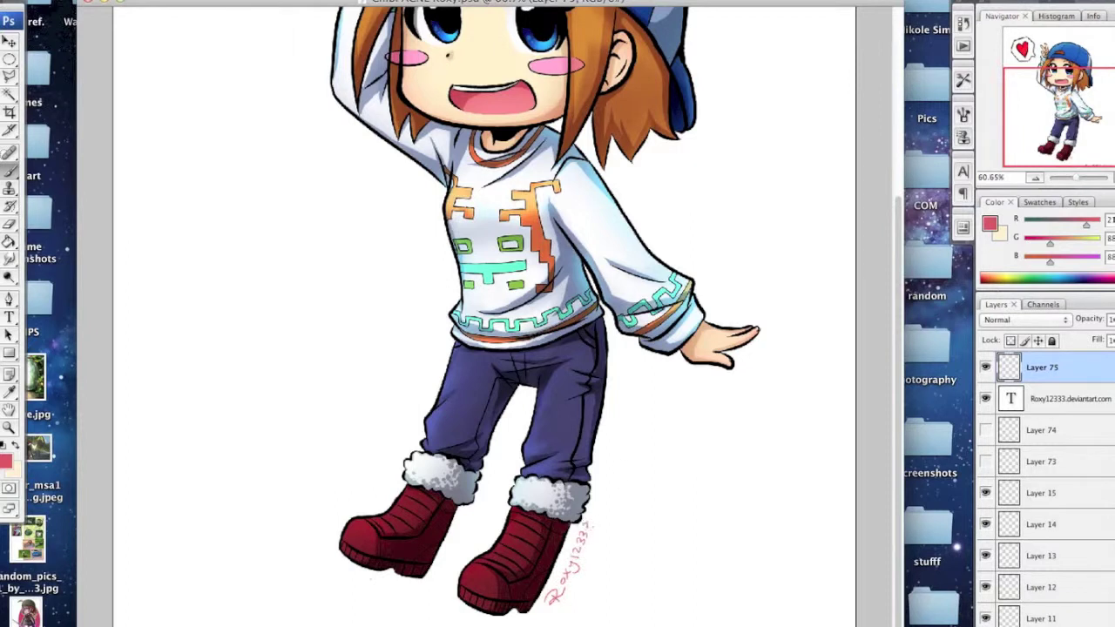
pyautogui.moveTo(627, 509); pyautogui.dragTo(631, 514)
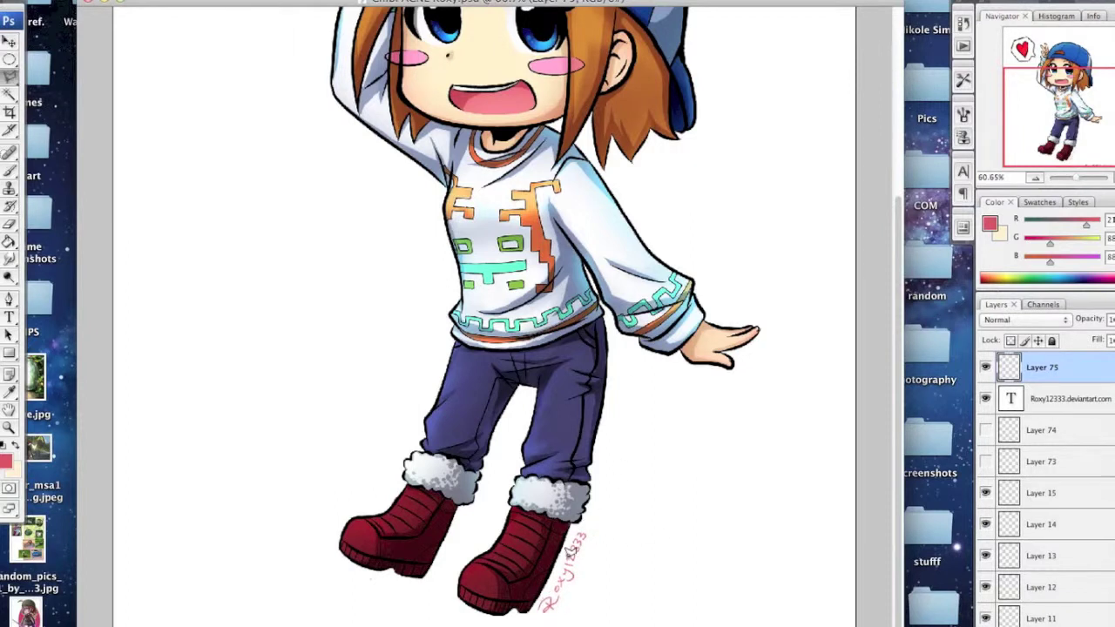
pyautogui.hotkey('ctrl', 'd')
# Step: Select the signature and use Hue/Saturation to shift its hue and lower its saturation
pyautogui.press('w')
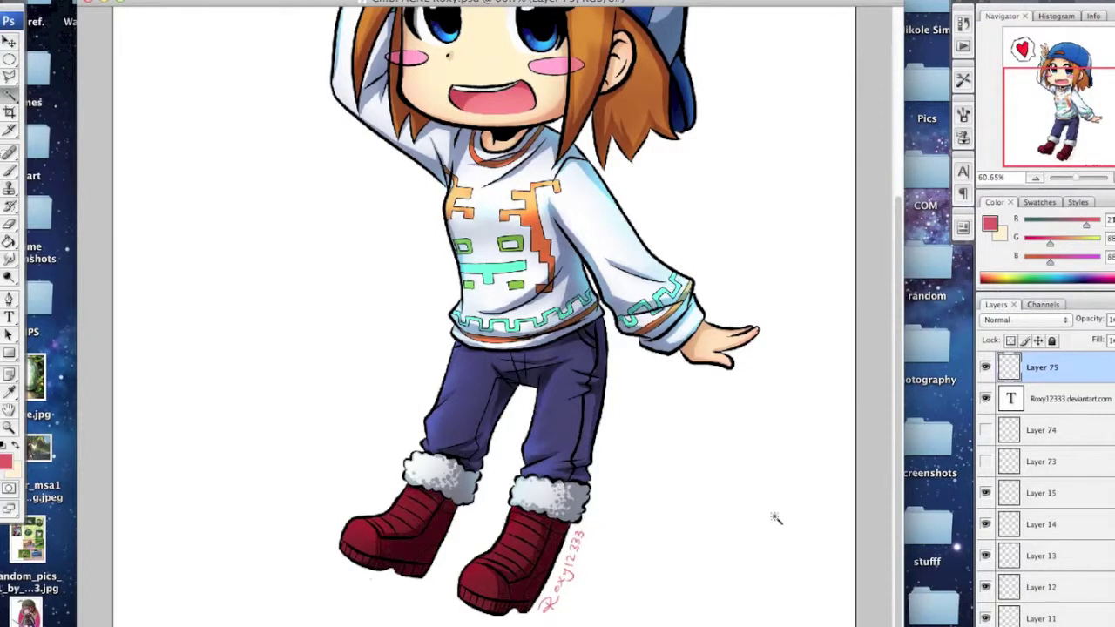
pyautogui.click(1111, 319)
pyautogui.press('l')
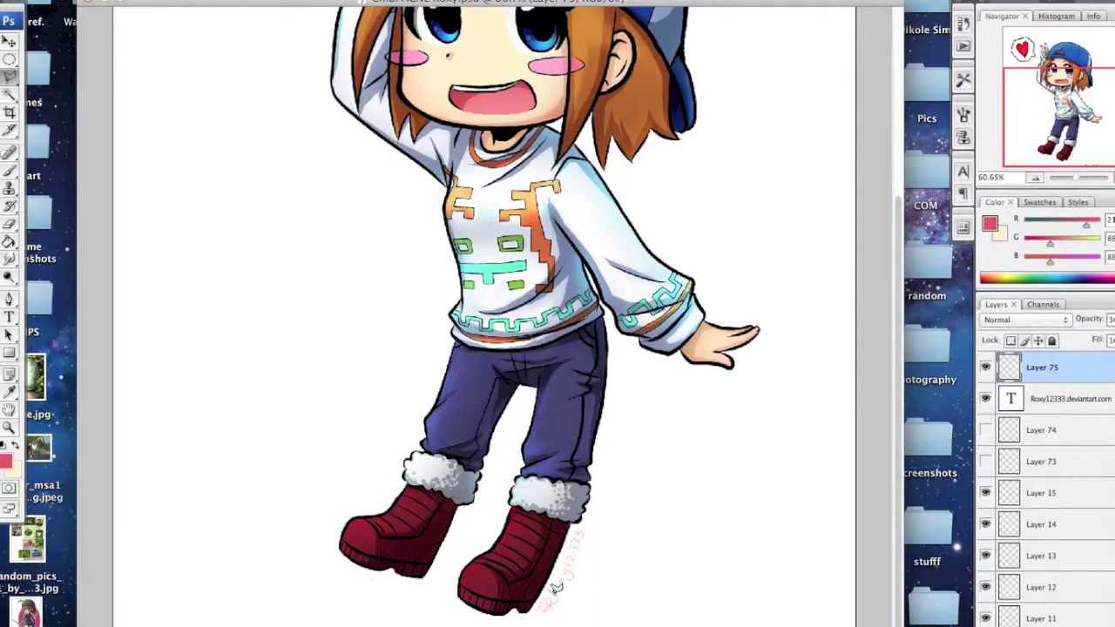
pyautogui.hotkey('ctrl', 'd')
pyautogui.press('w')
pyautogui.moveTo(588, 554); pyautogui.dragTo(566, 560)
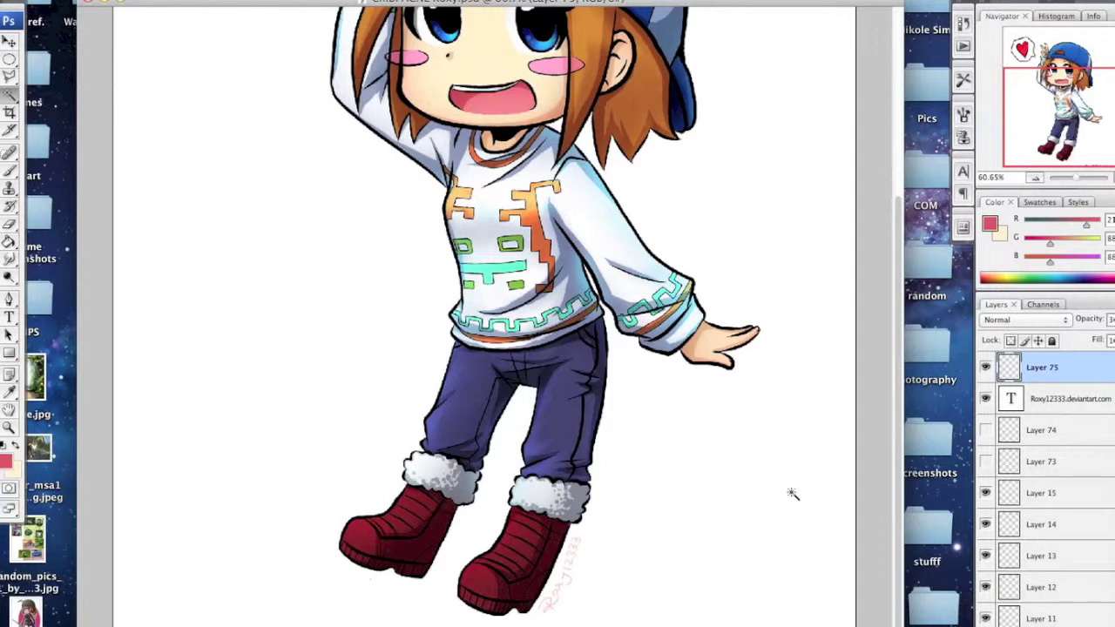
pyautogui.hotkey('ctrl', 'u')
pyautogui.moveTo(784, 185); pyautogui.dragTo(722, 187)
pyautogui.moveTo(784, 219); pyautogui.dragTo(766, 219)
pyautogui.press('Return')
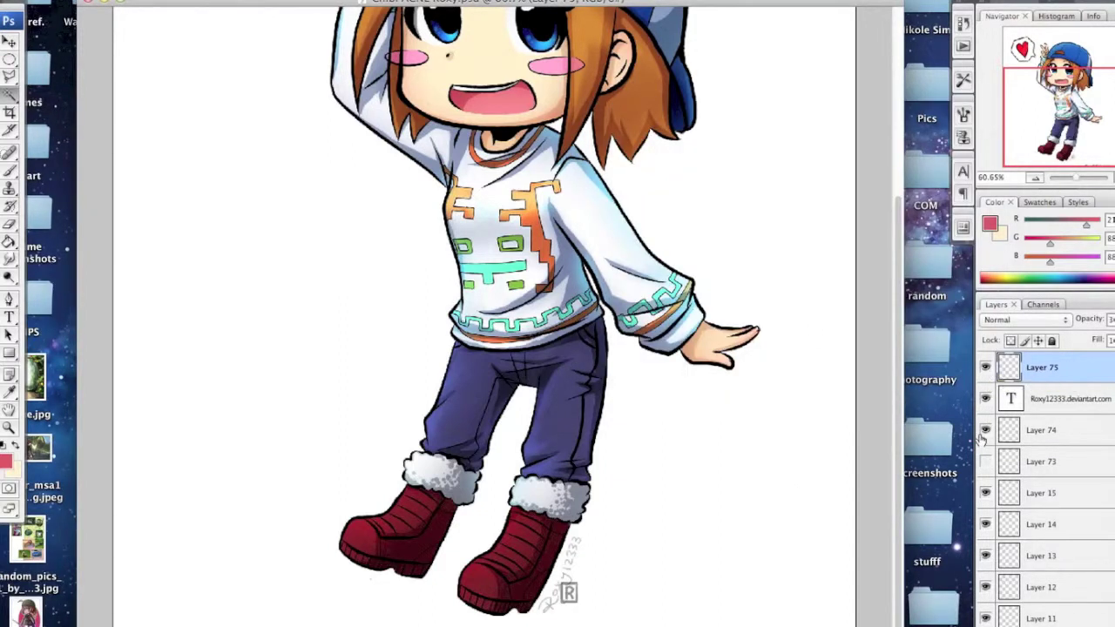
pyautogui.click(985, 367)
pyautogui.moveTo(1080, 177); pyautogui.dragTo(1075, 183)
# Step: Show the hand-written signature, hide the R stamp, and nudge the website text up and left
pyautogui.click(985, 366)
pyautogui.click(986, 430)
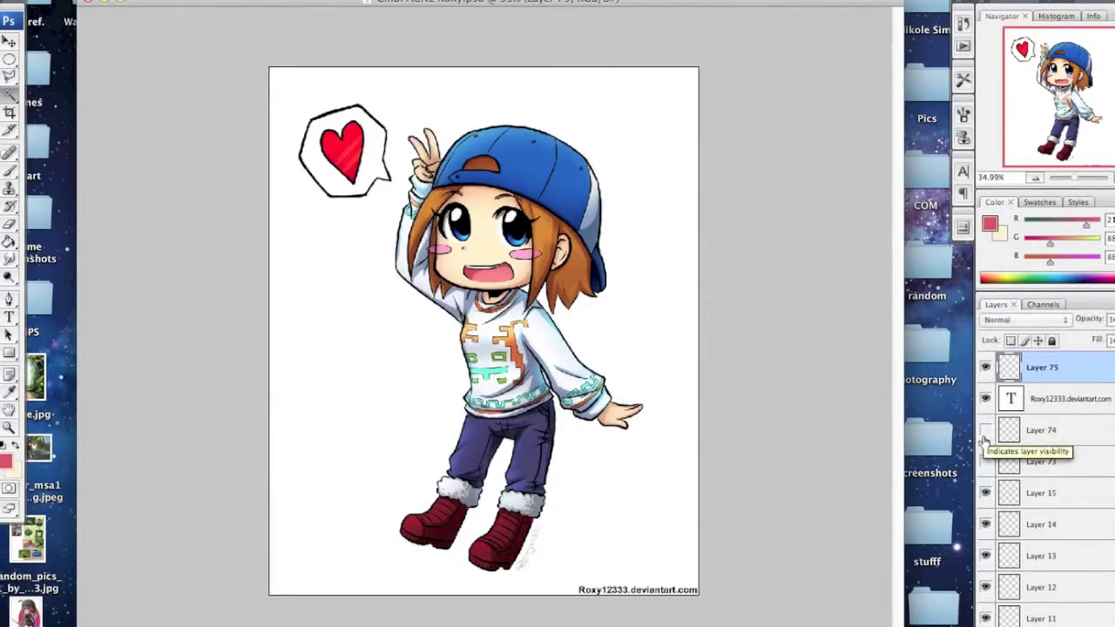
pyautogui.click(1065, 399)
pyautogui.hotkey('shift', 'Up')
pyautogui.hotkey('shift', 'Up')
pyautogui.hotkey('shift', 'Left')
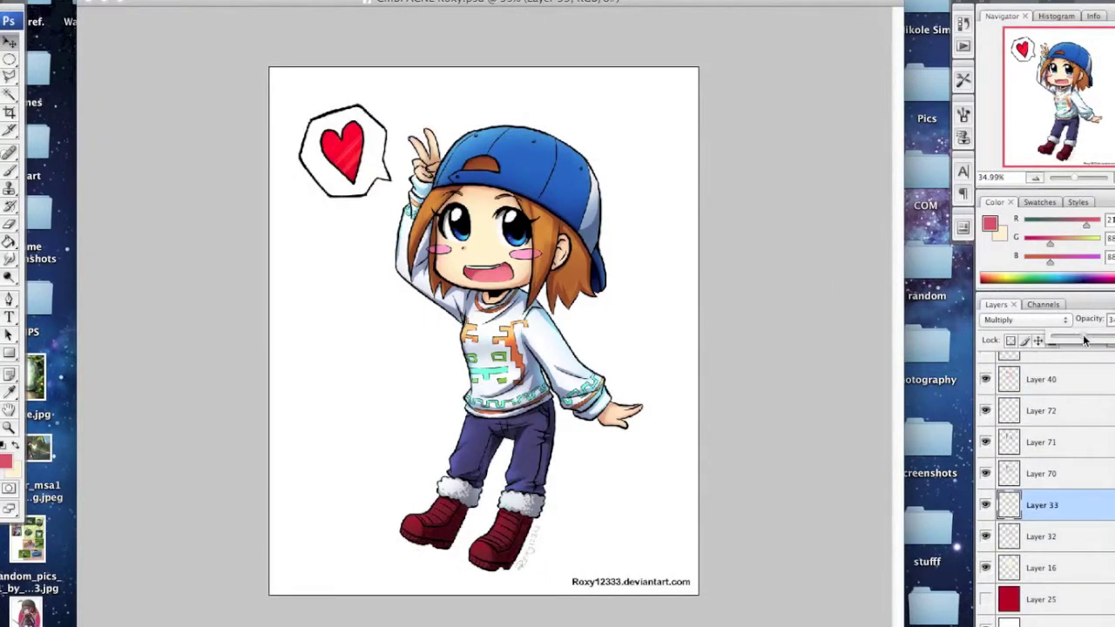
# Step: Lower Layer 33's opacity and select the R stamp's Layer 74
pyautogui.click(986, 538)
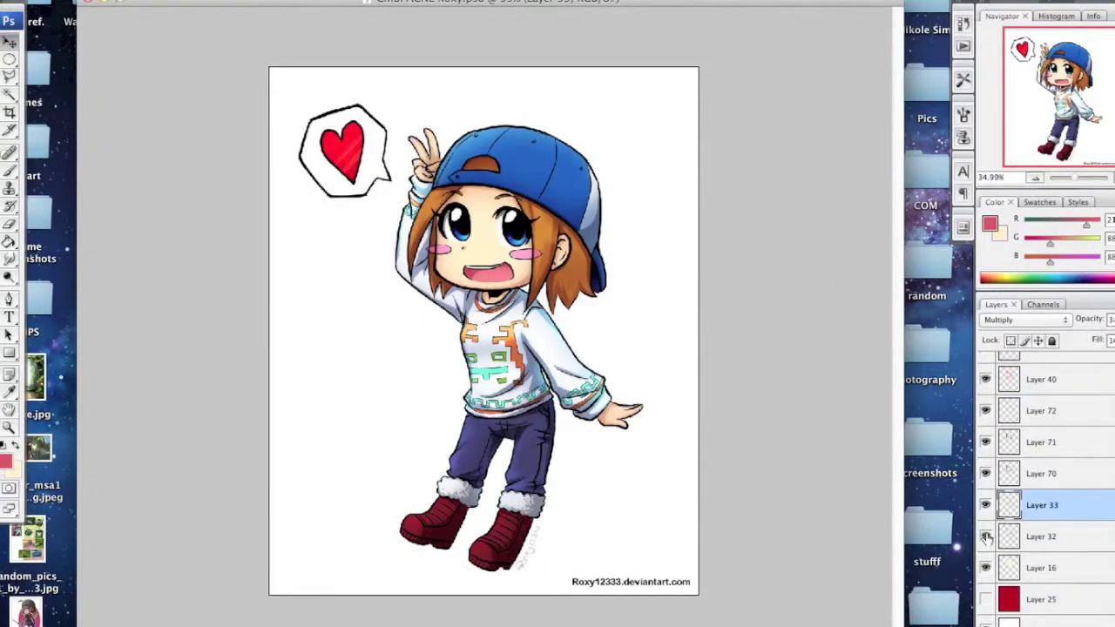
pyautogui.moveTo(1111, 319); pyautogui.dragTo(1075, 339)
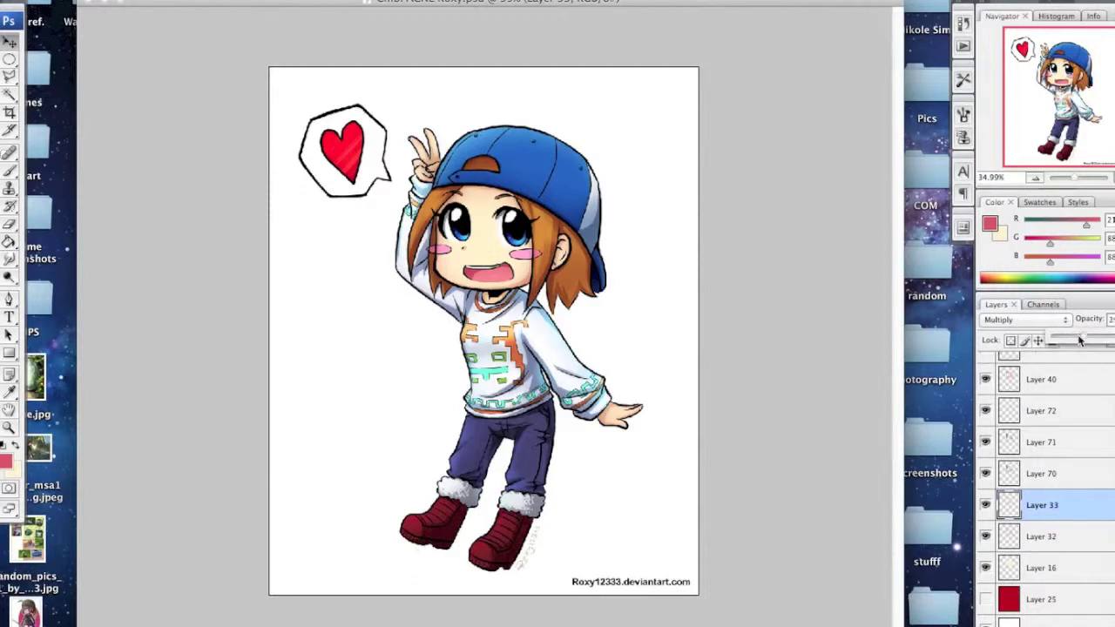
pyautogui.scroll(5, 993, 361)
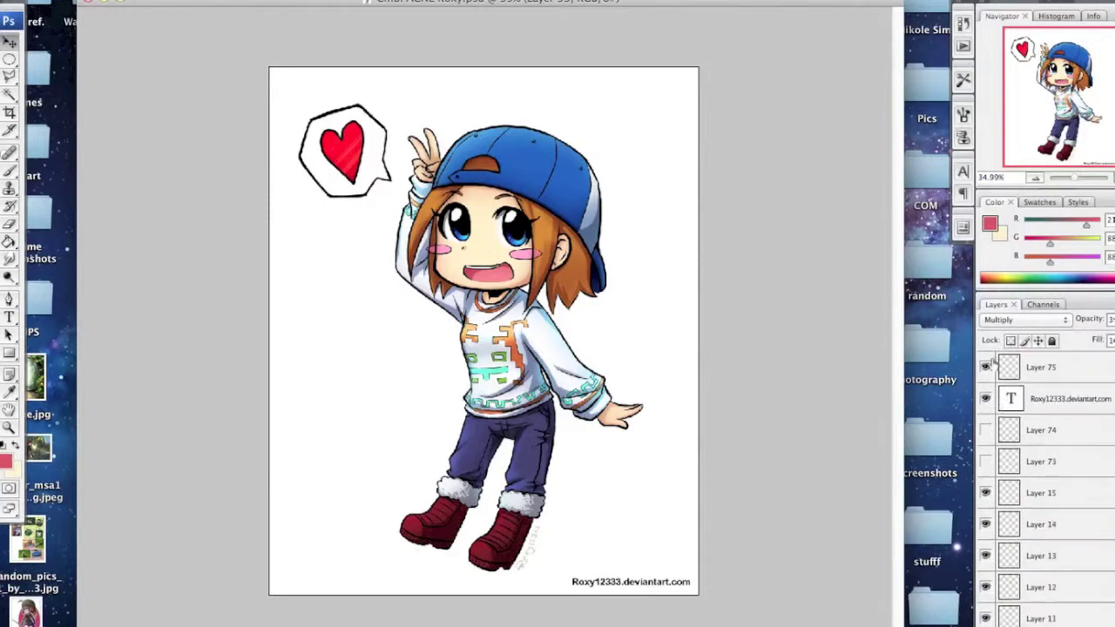
pyautogui.click(1039, 433)
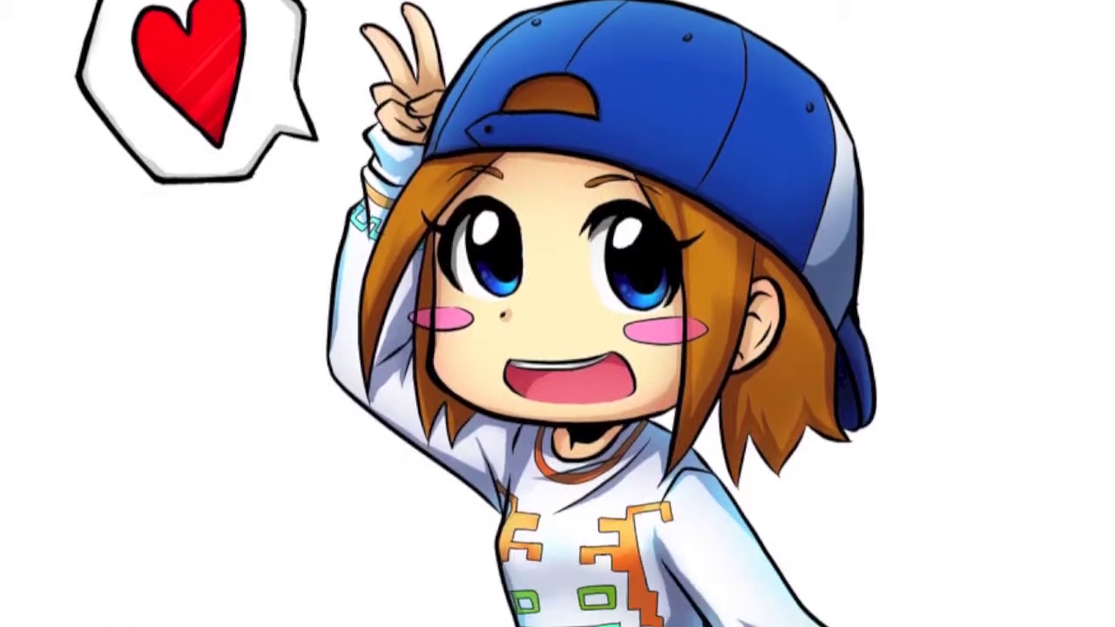